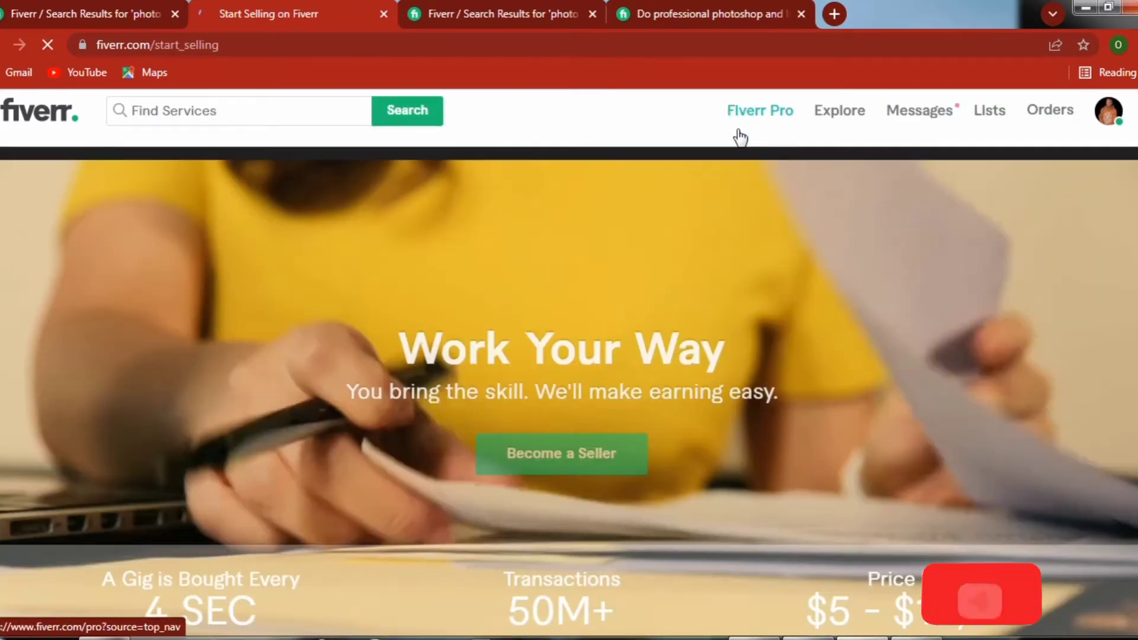
# Start the seller onboarding from the Start Selling page.
pyautogui.scroll(-8, 737, 137)
pyautogui.scroll(7, 733, 140)
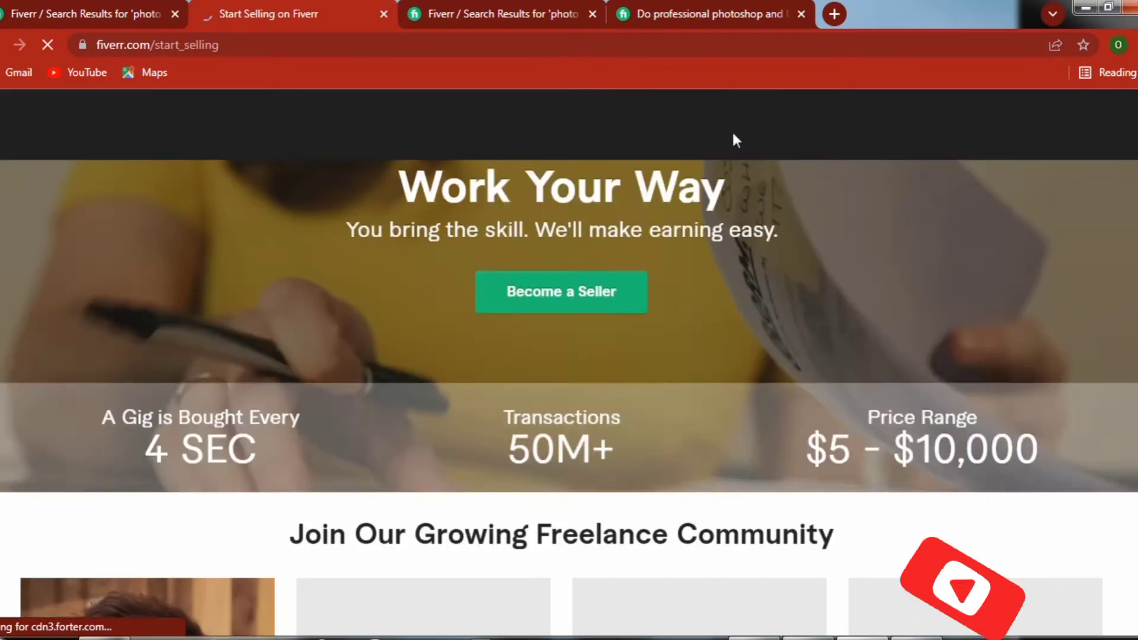
pyautogui.scroll(1, 521, 438)
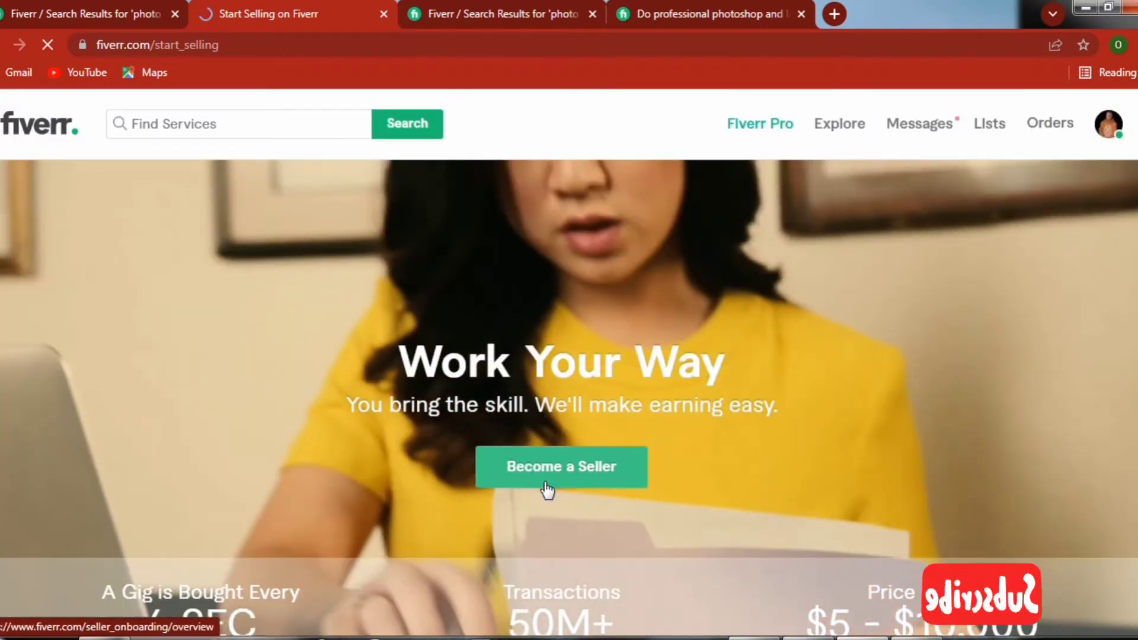
pyautogui.click(547, 489)
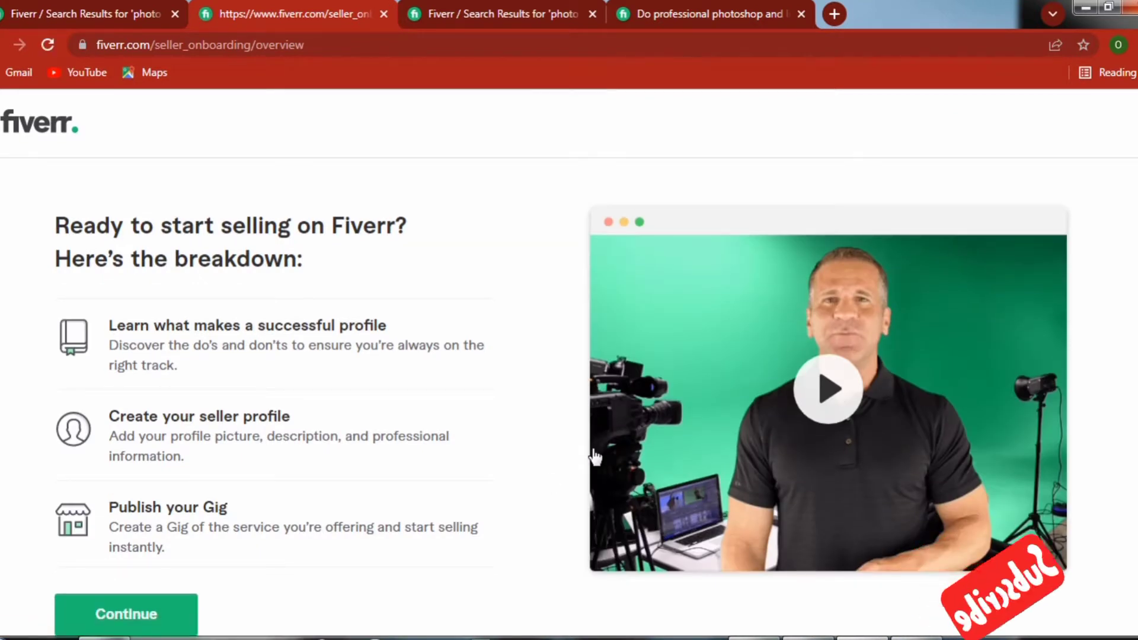
# Continue through the onboarding introduction pages on selling, successful profiles and things to avoid, up to the personal info form.
pyautogui.scroll(-1, 137, 595)
pyautogui.click(135, 593)
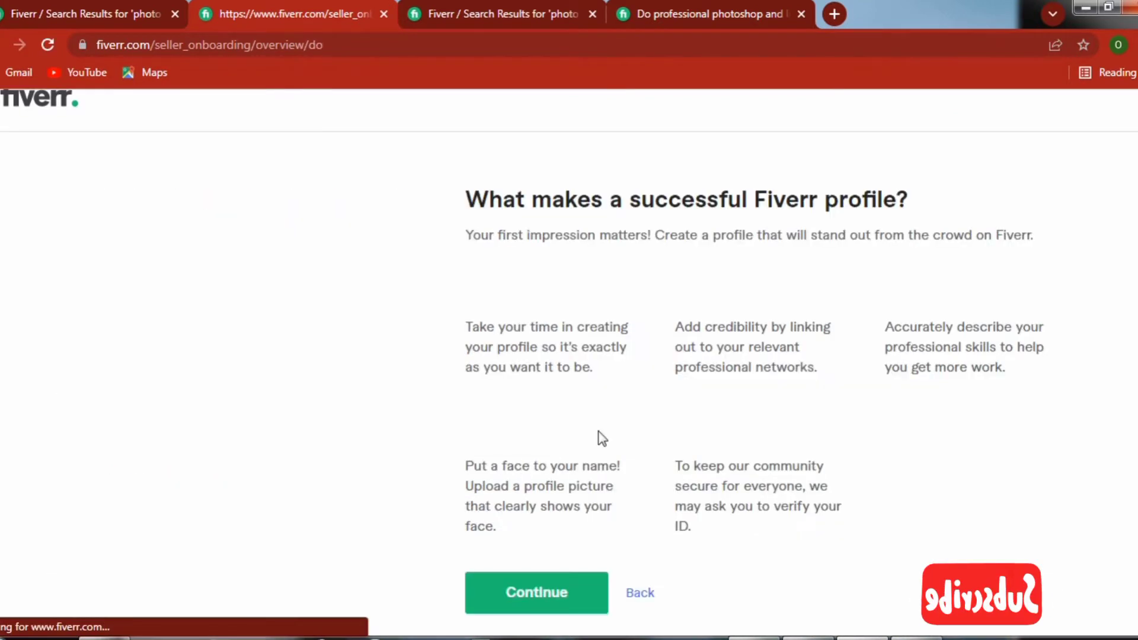
pyautogui.click(535, 616)
pyautogui.scroll(-2, 533, 488)
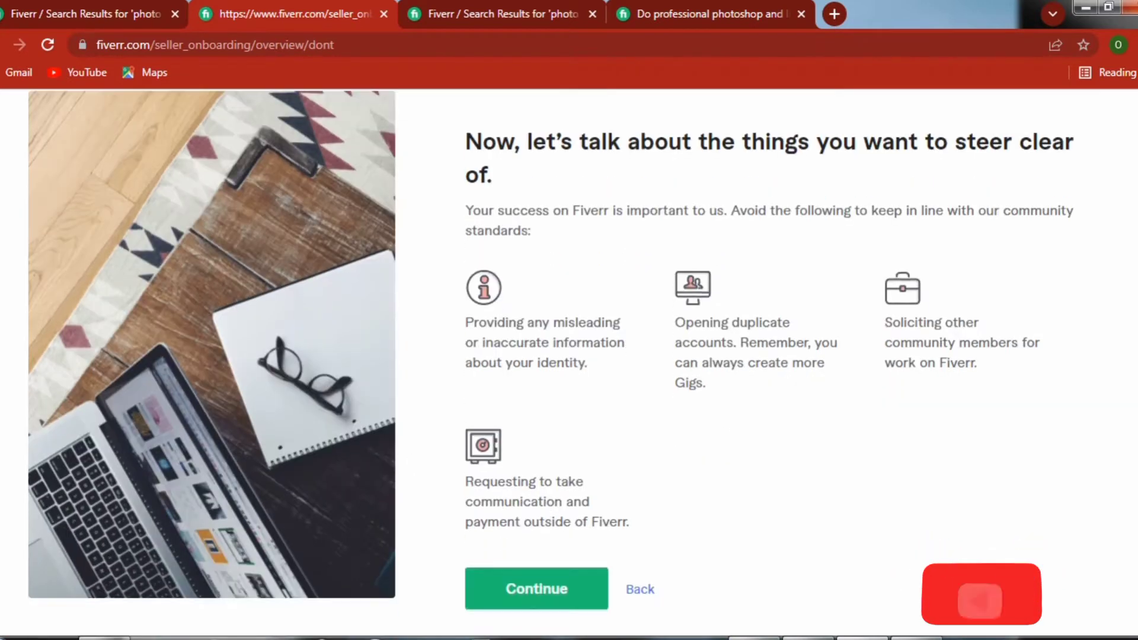
pyautogui.click(522, 589)
# Review the prefilled personal info form down to the languages and continue to the professional info.
pyautogui.scroll(-4, 693, 515)
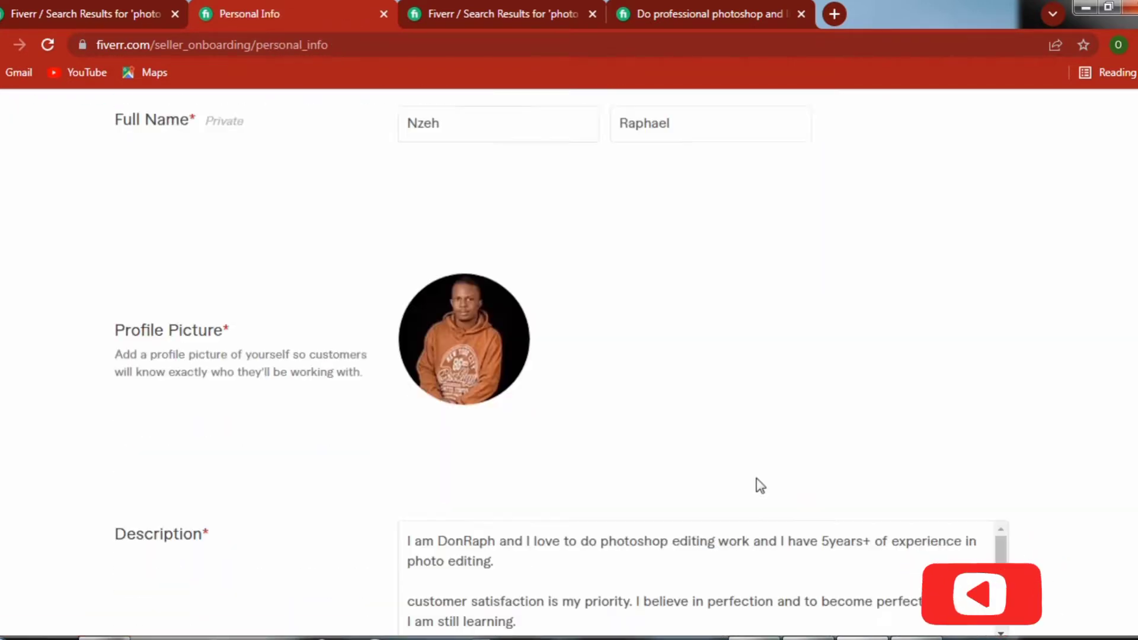
pyautogui.scroll(-6, 760, 485)
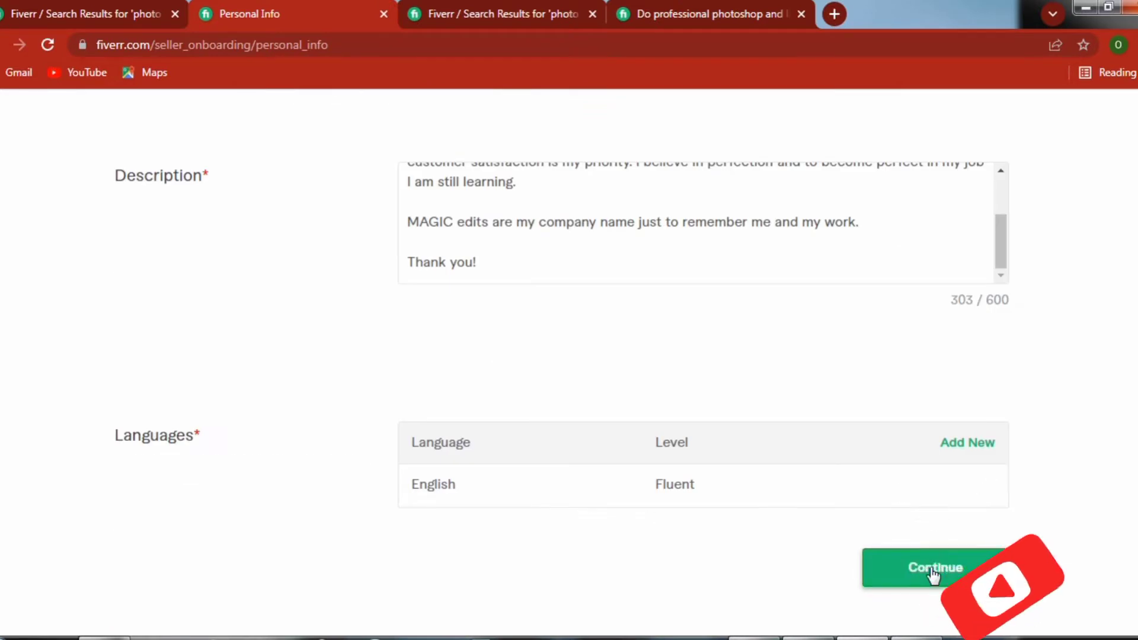
pyautogui.click(932, 569)
# Review the prefilled occupation, skills and education in the professional info and continue to the linked accounts.
pyautogui.scroll(-6, 397, 468)
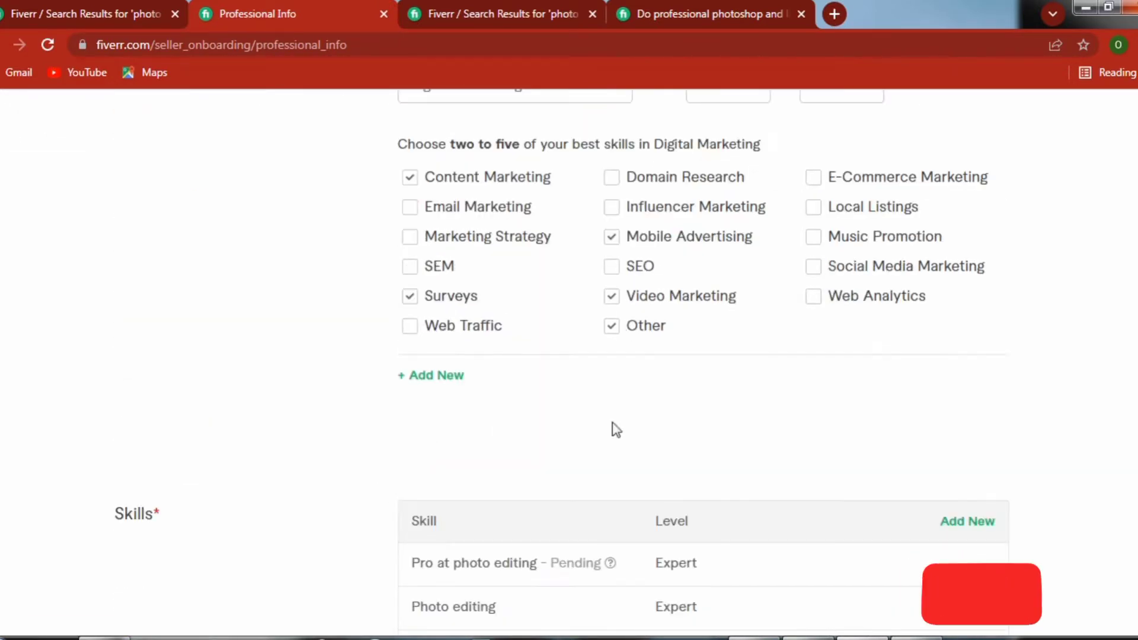
pyautogui.scroll(-10, 616, 429)
pyautogui.scroll(5, 640, 434)
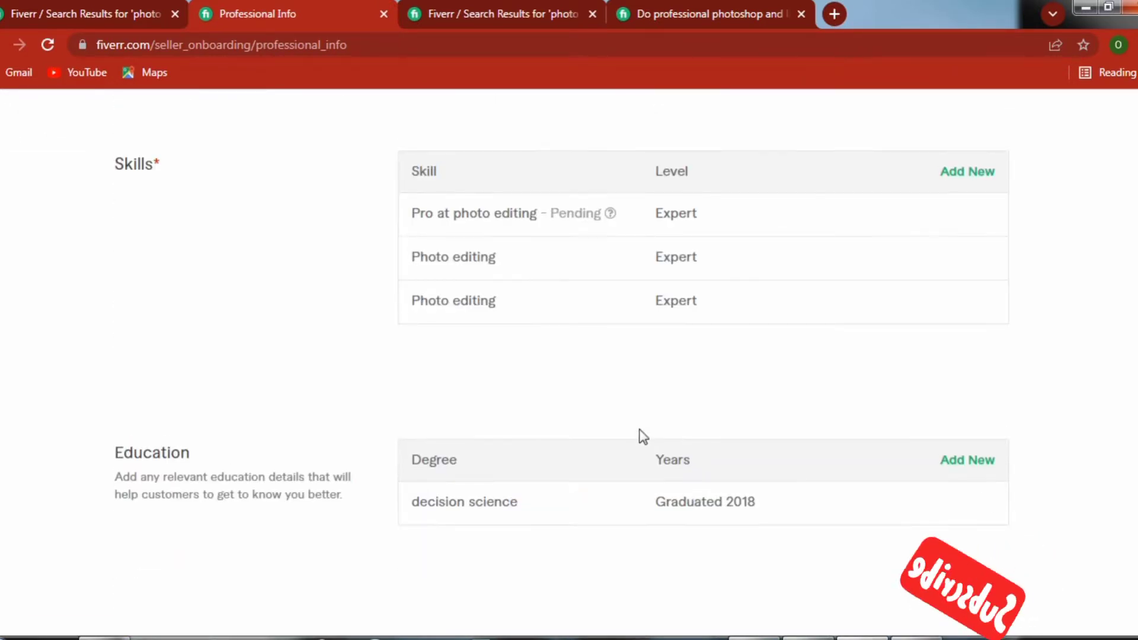
pyautogui.scroll(2, 640, 437)
pyautogui.scroll(-8, 699, 445)
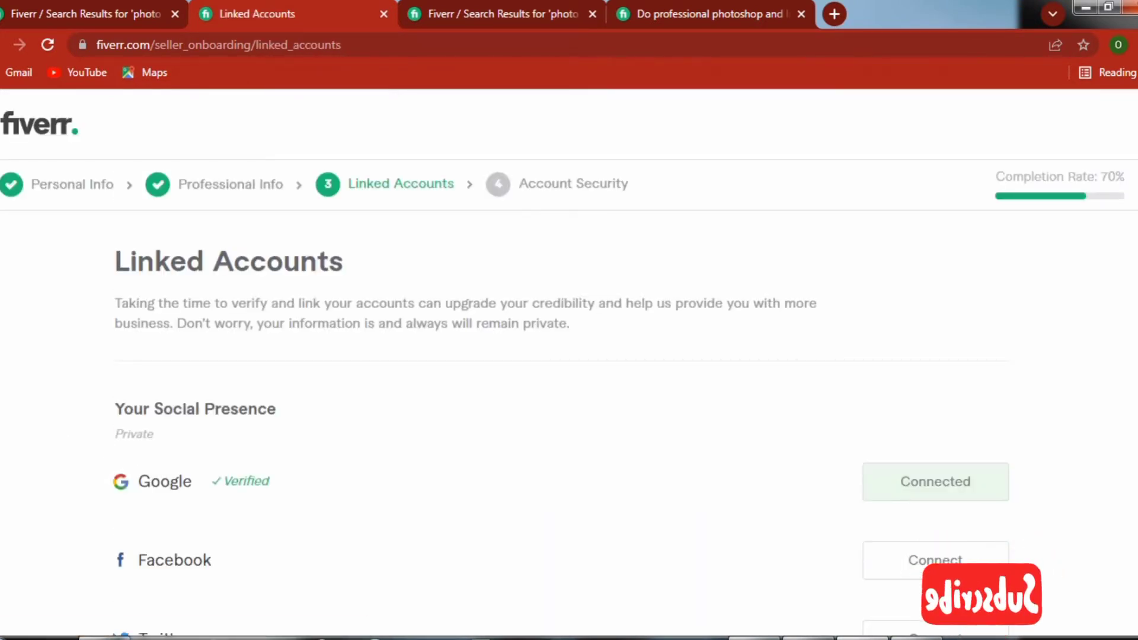
# Continue past the linked accounts and account security, and finish the seller profile to open a new gig form.
pyautogui.scroll(-3, 525, 436)
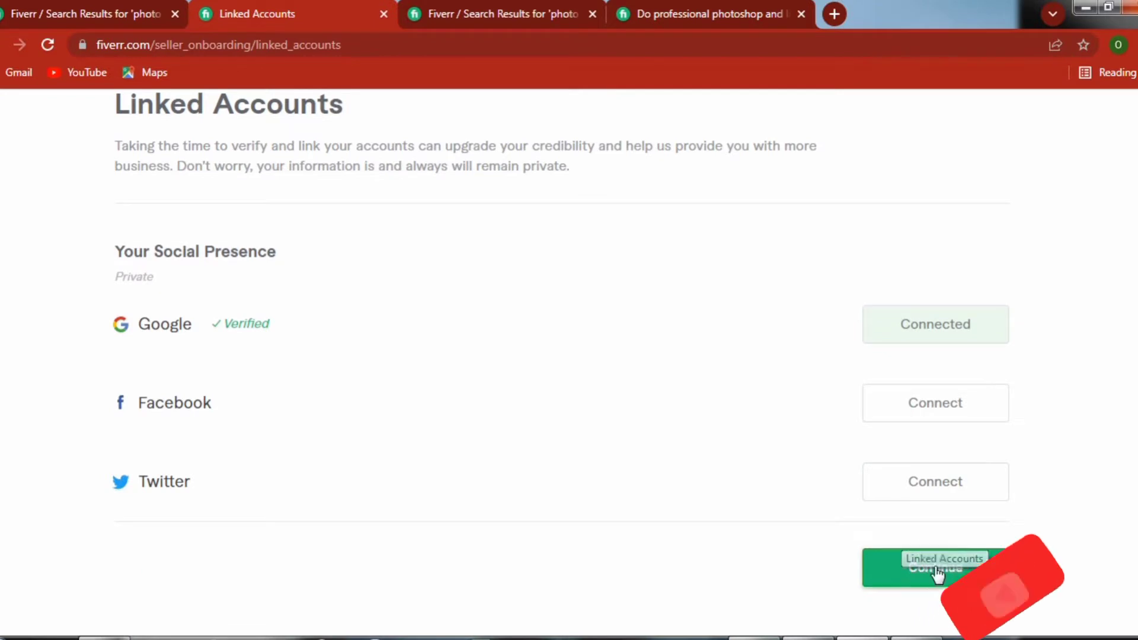
pyautogui.click(907, 576)
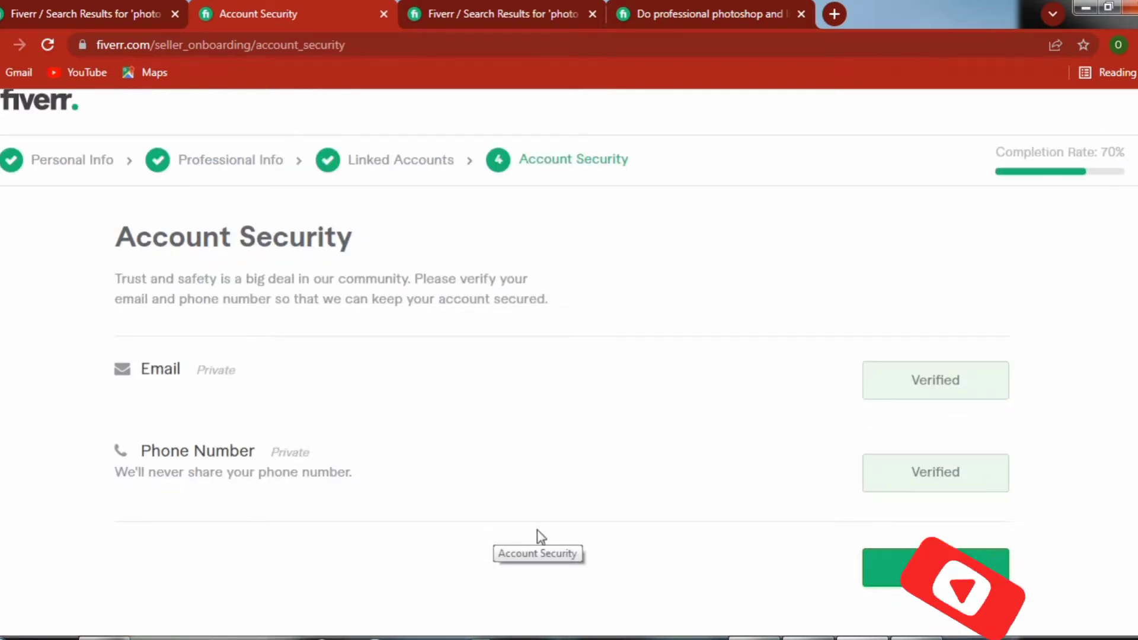
pyautogui.click(961, 572)
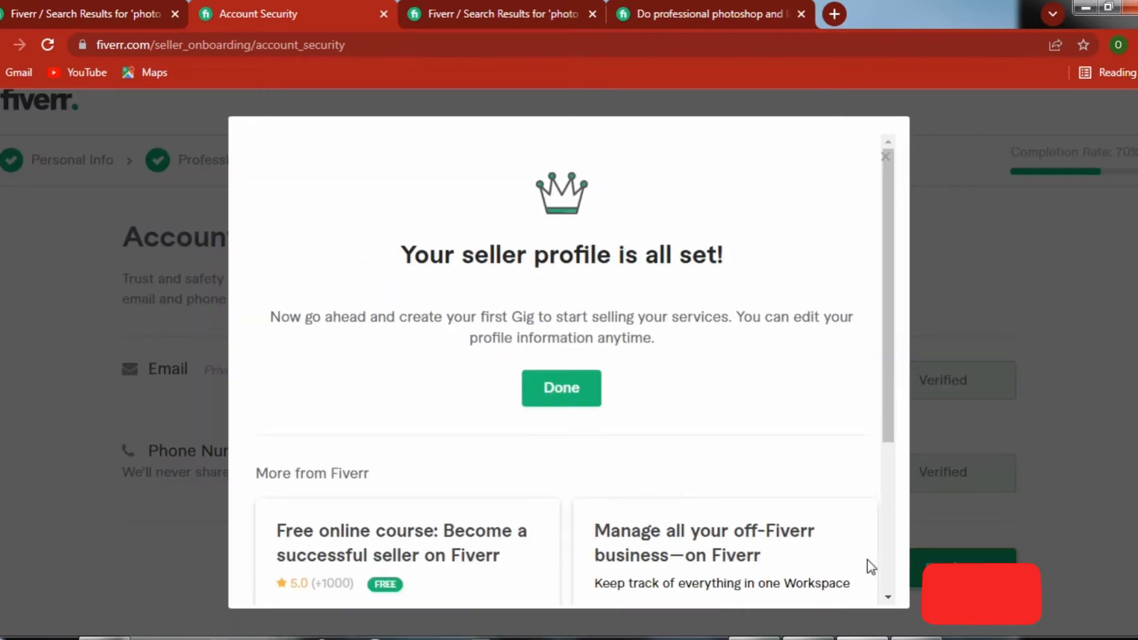
pyautogui.click(562, 391)
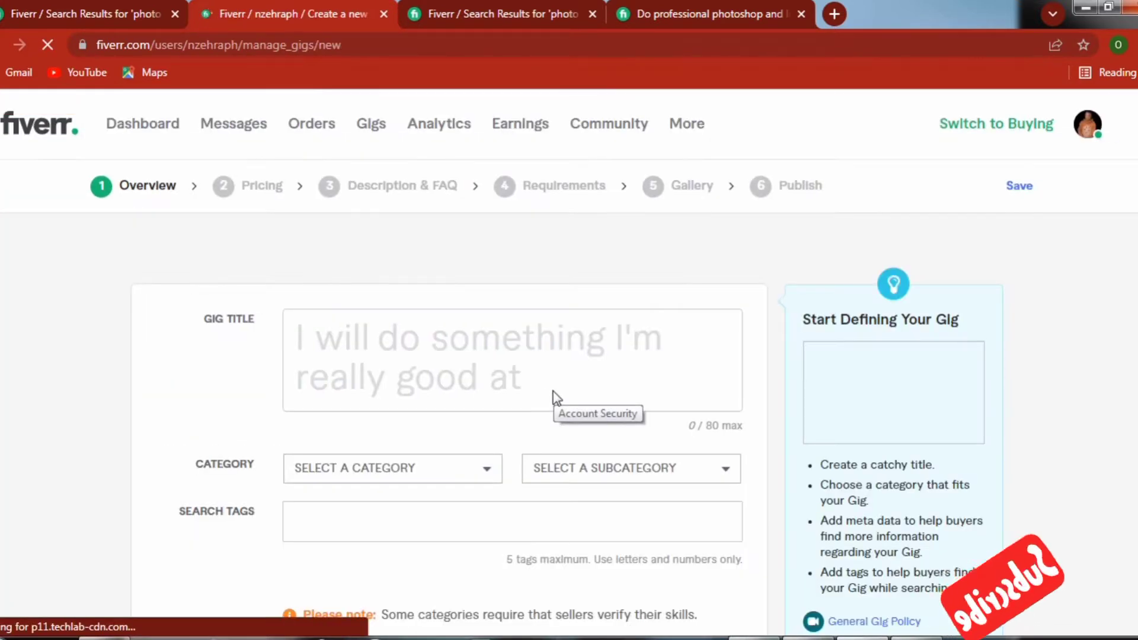
pyautogui.rightClick(445, 369)
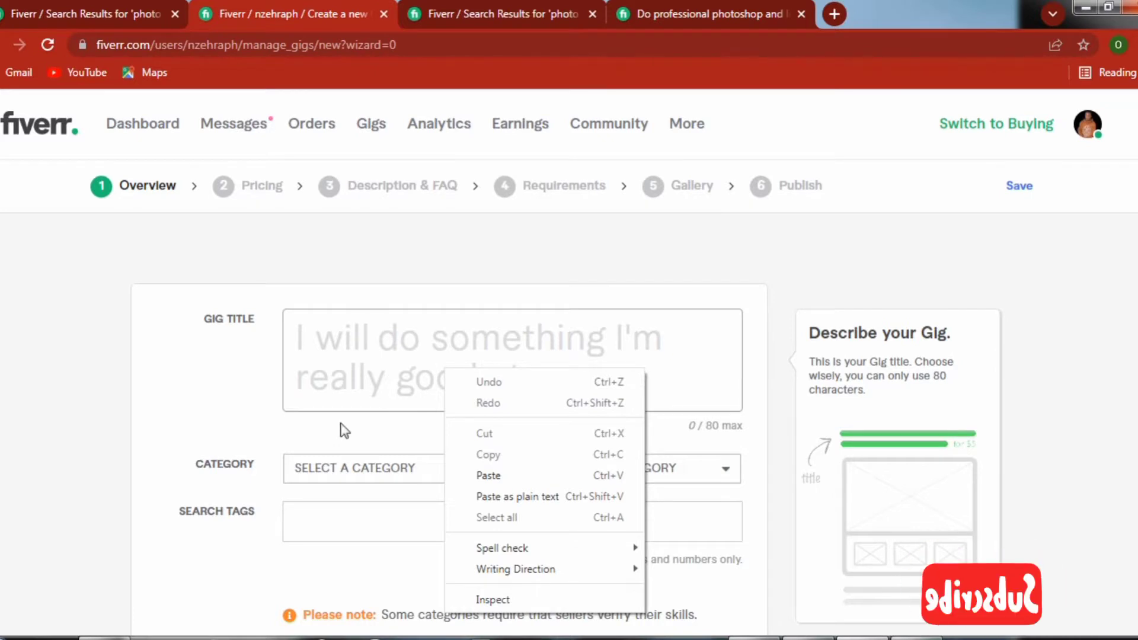
pyautogui.rightClick(400, 384)
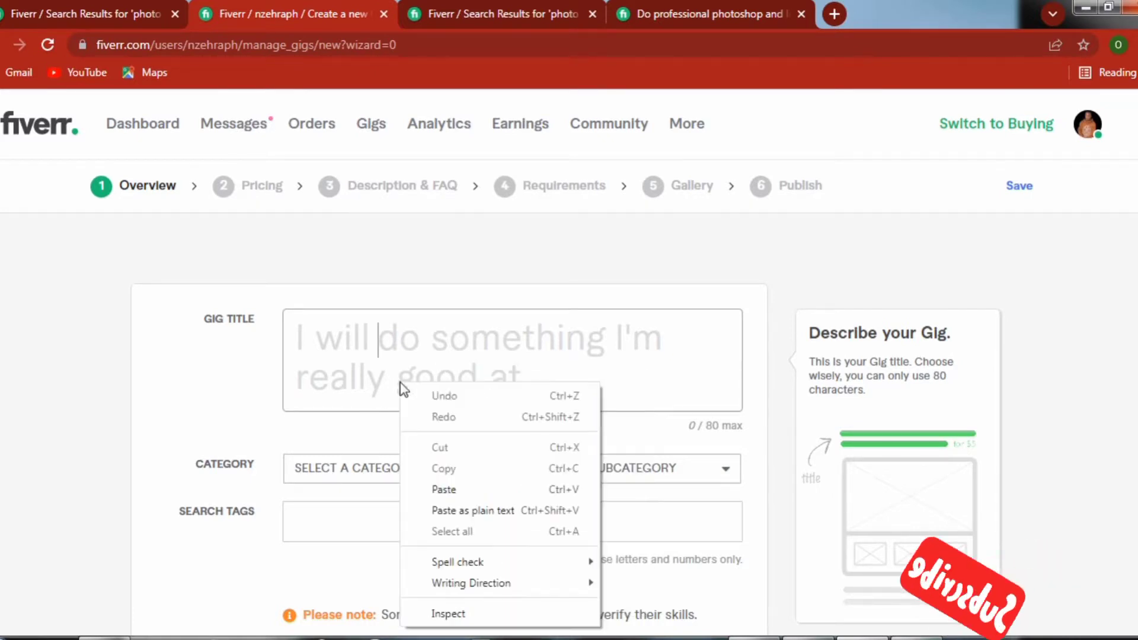
pyautogui.click(451, 500)
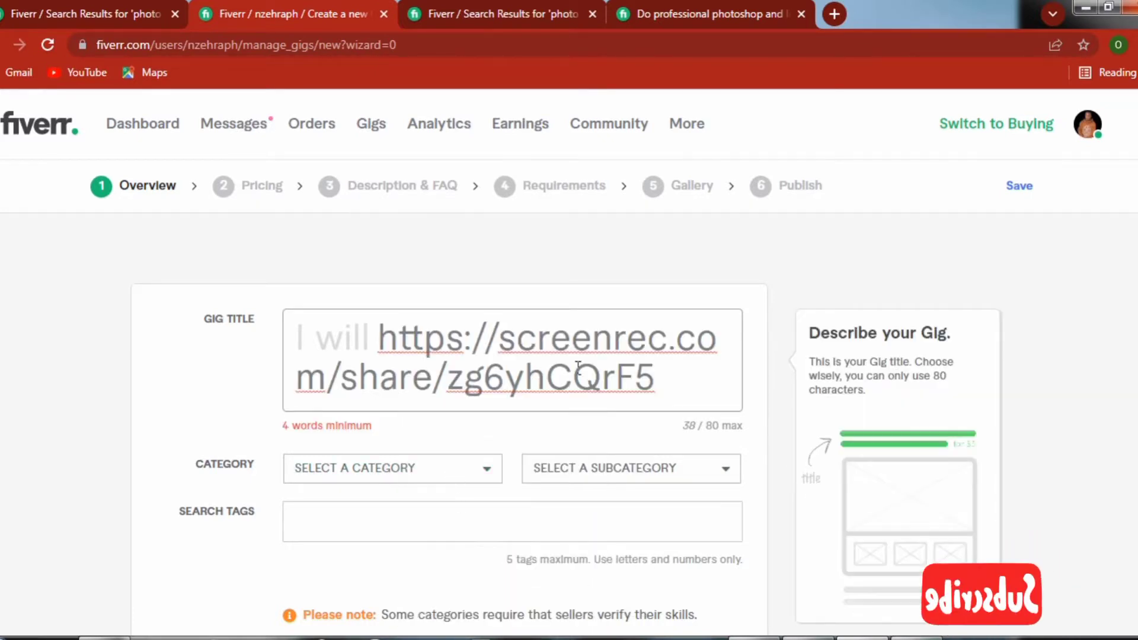
pyautogui.press('BackSpace')
pyautogui.press('BackSpace')
pyautogui.press('BackSpace')
pyautogui.press('BackSpace')
pyautogui.press('BackSpace')
pyautogui.press('BackSpace')
pyautogui.press('BackSpace')
pyautogui.press('BackSpace')
pyautogui.press('BackSpace')
pyautogui.press('BackSpace')
pyautogui.press('BackSpace')
pyautogui.press('BackSpace')
pyautogui.press('BackSpace')
pyautogui.press('BackSpace')
pyautogui.press('BackSpace')
pyautogui.press('BackSpace')
pyautogui.press('BackSpace')
pyautogui.press('BackSpace')
pyautogui.press('BackSpace')
pyautogui.press('BackSpace')
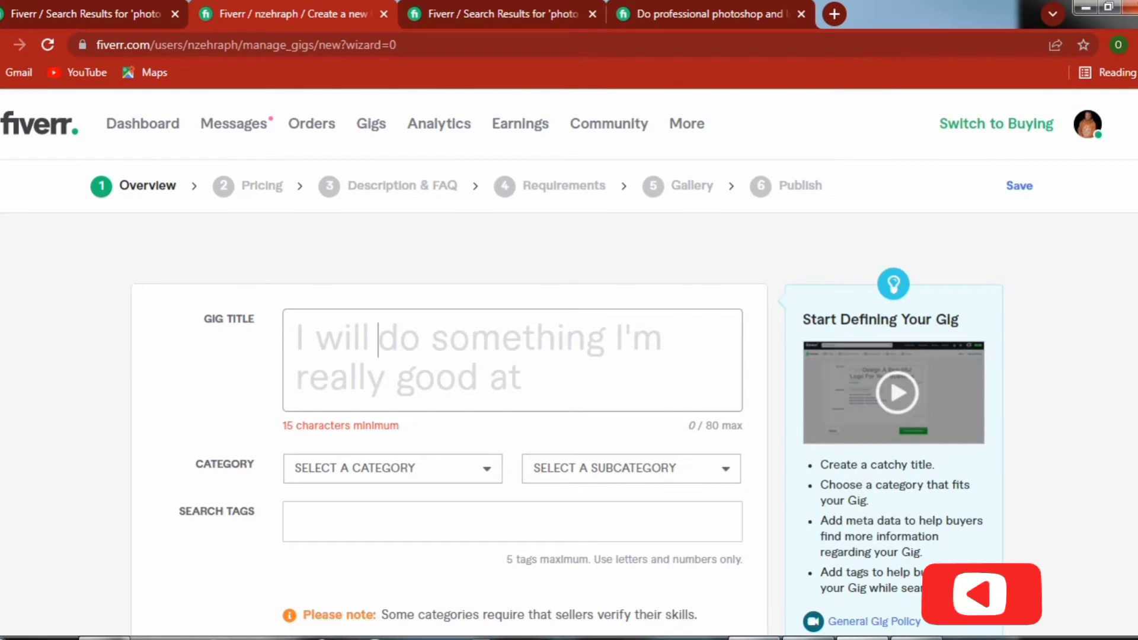
# Copy "do photoshop editing within hours" from the Notepad notes into the gig title and insert "4" before "hours".
pyautogui.click(917, 638)
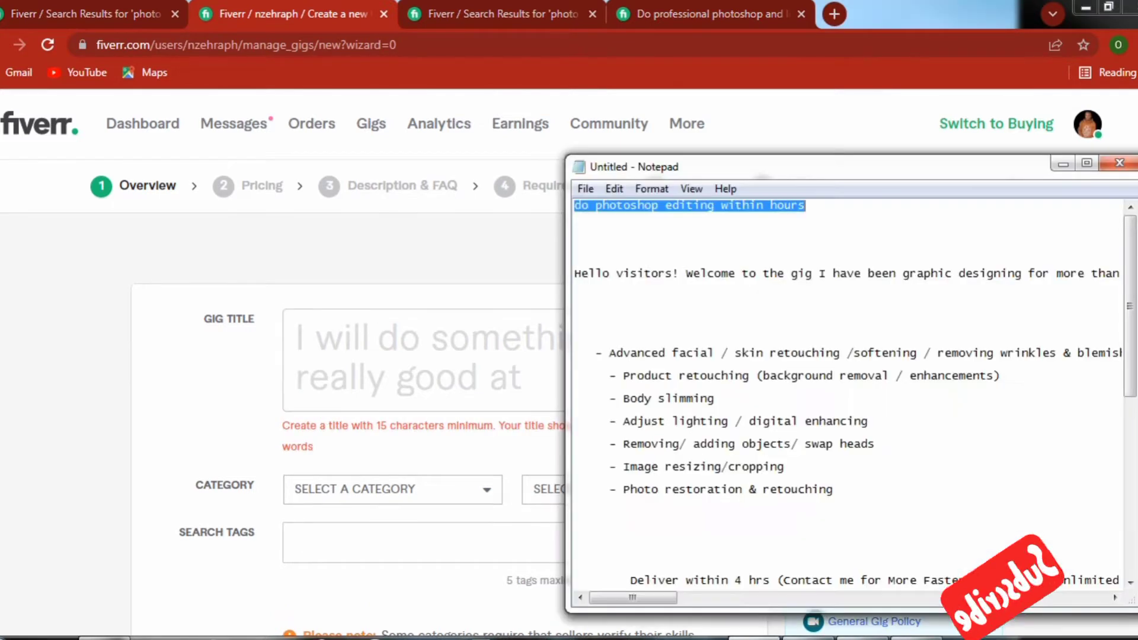
pyautogui.rightClick(703, 205)
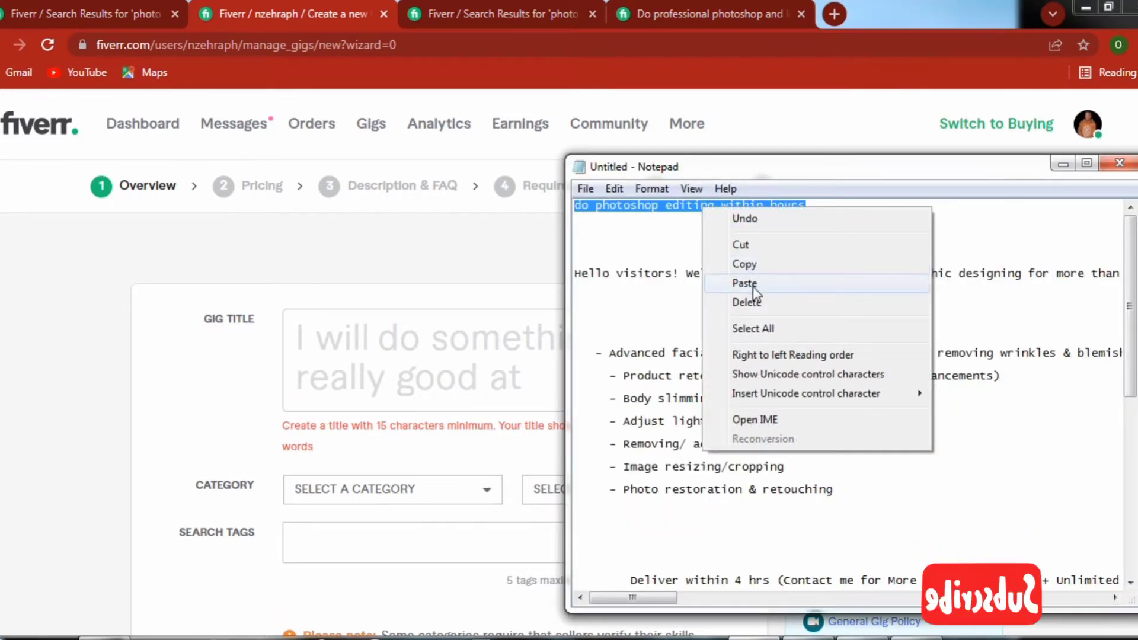
pyautogui.click(751, 265)
pyautogui.click(420, 379)
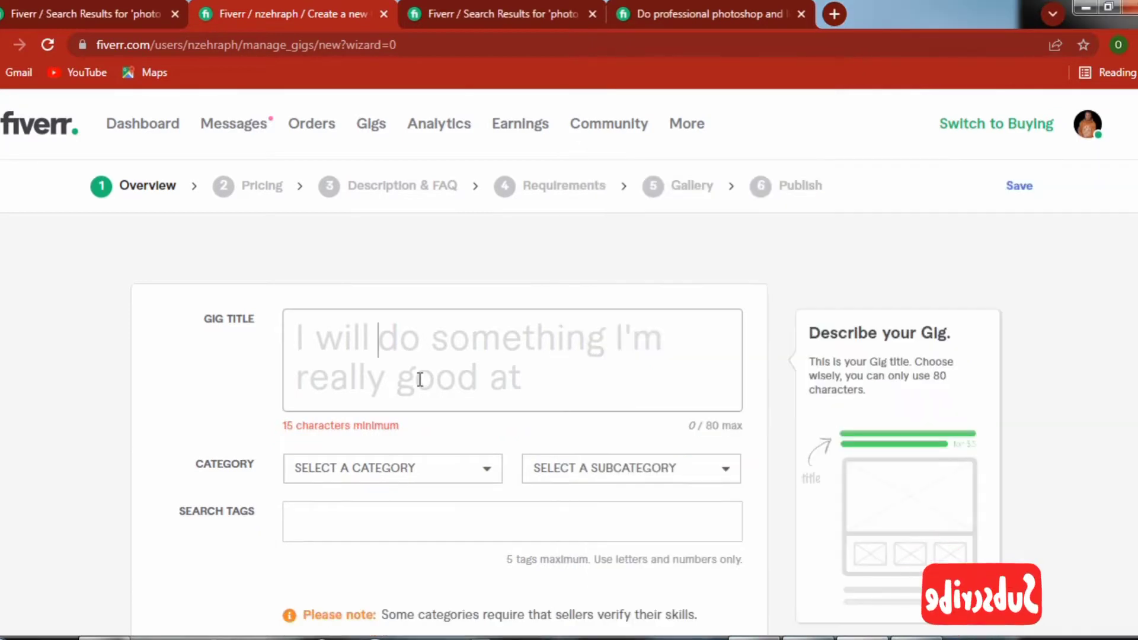
pyautogui.rightClick(419, 379)
pyautogui.click(463, 482)
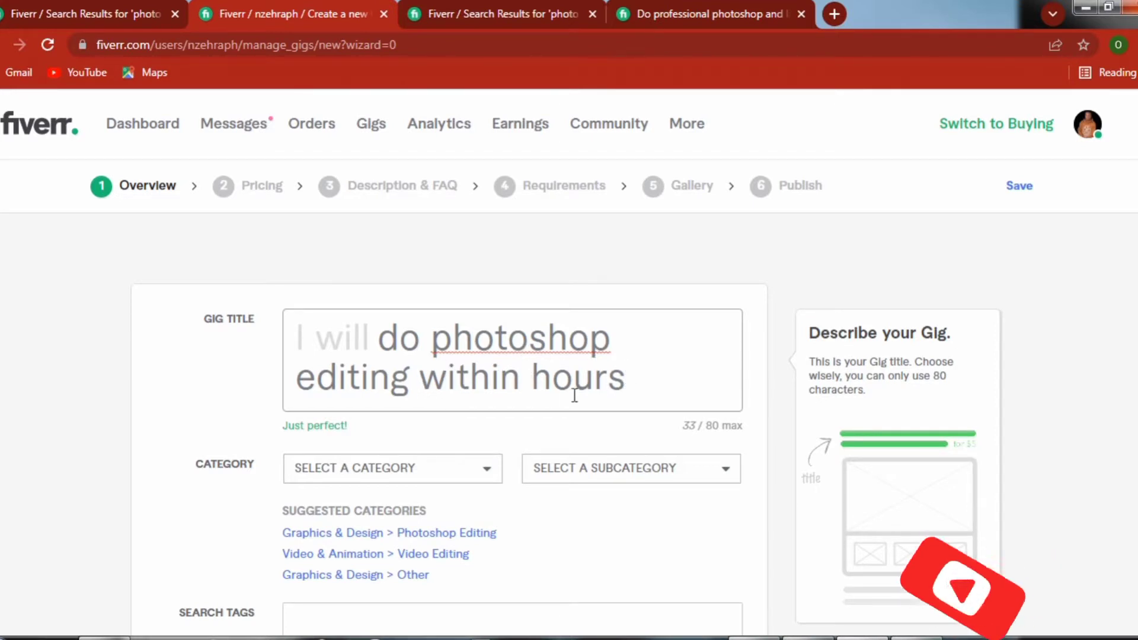
pyautogui.click(528, 379)
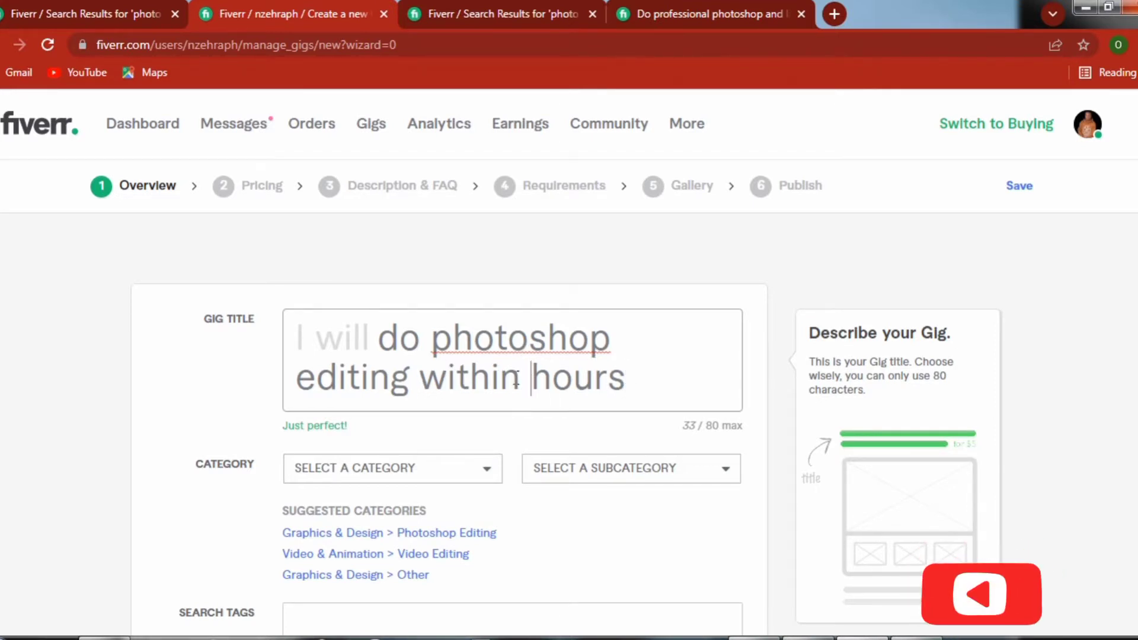
pyautogui.write('4')
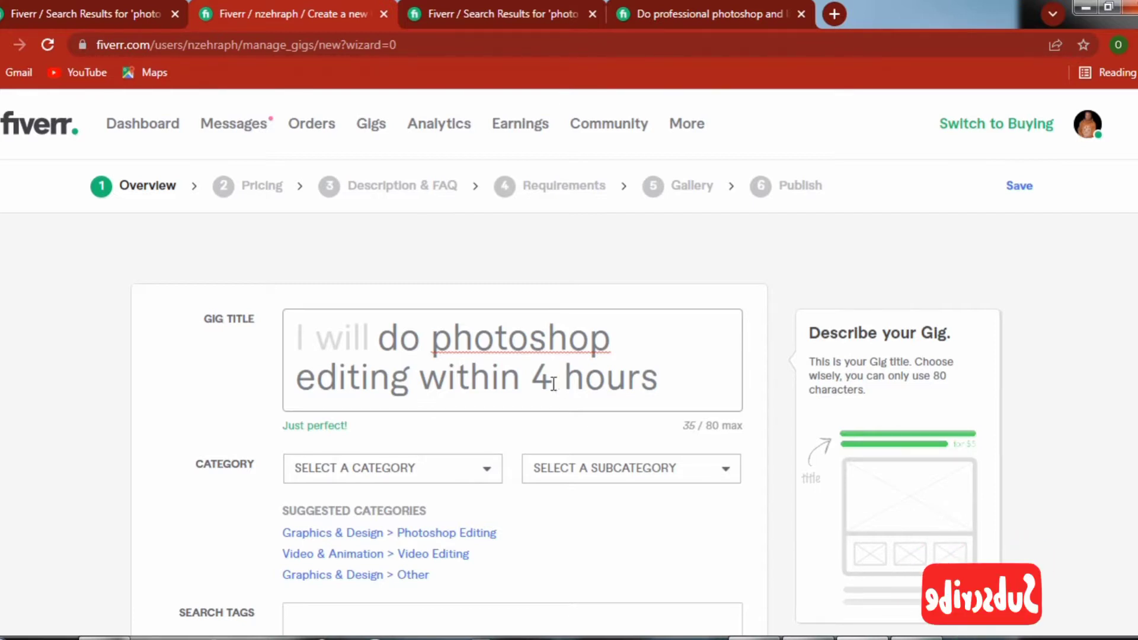
# Set the gig's category to Graphics & Design.
pyautogui.scroll(-3, 535, 388)
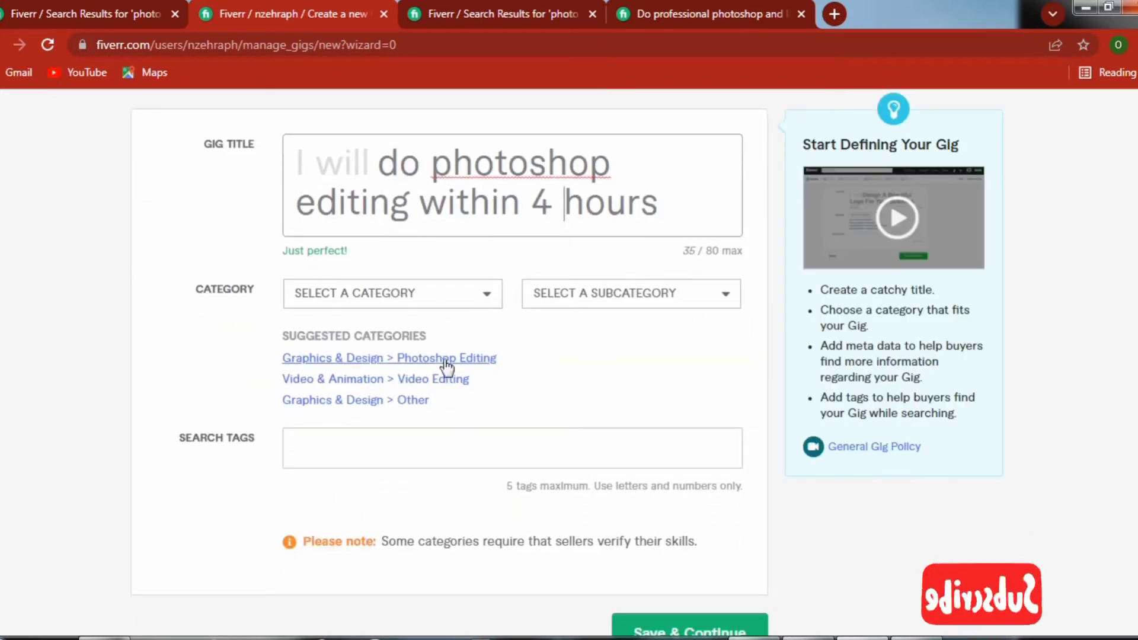
pyautogui.click(492, 298)
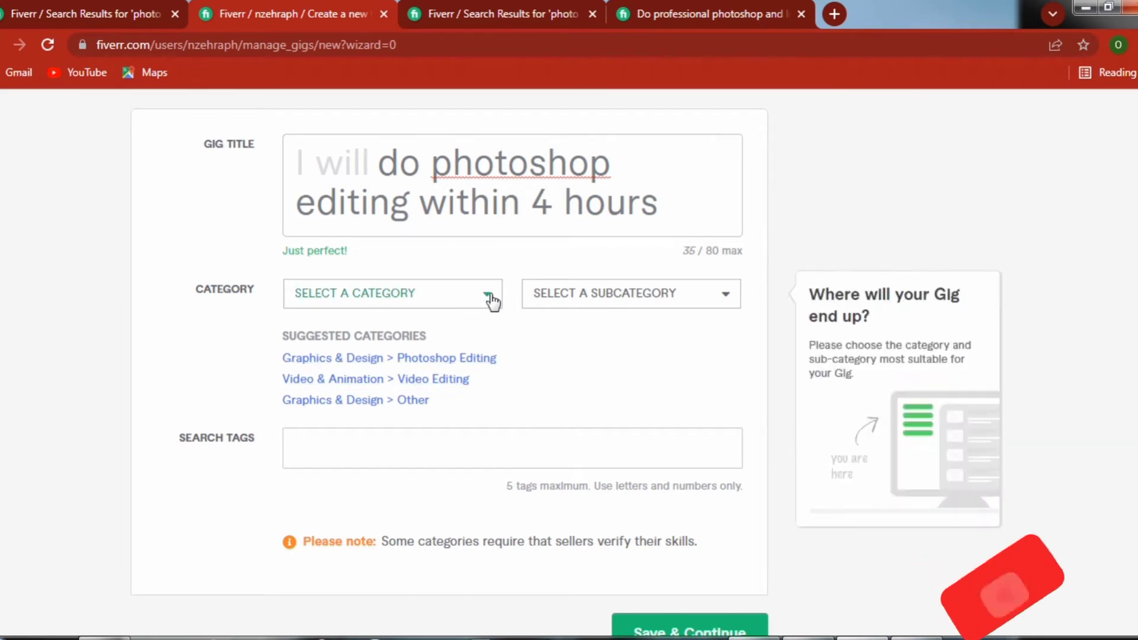
pyautogui.click(369, 308)
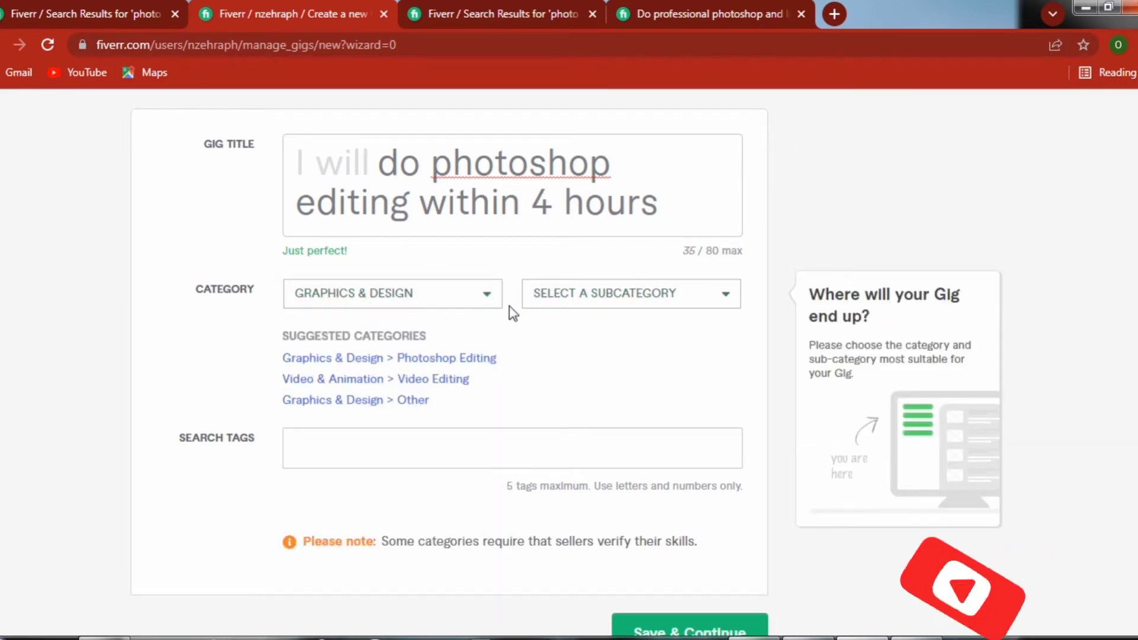
# Set the gig's subcategory to Photoshop Editing.
pyautogui.click(728, 300)
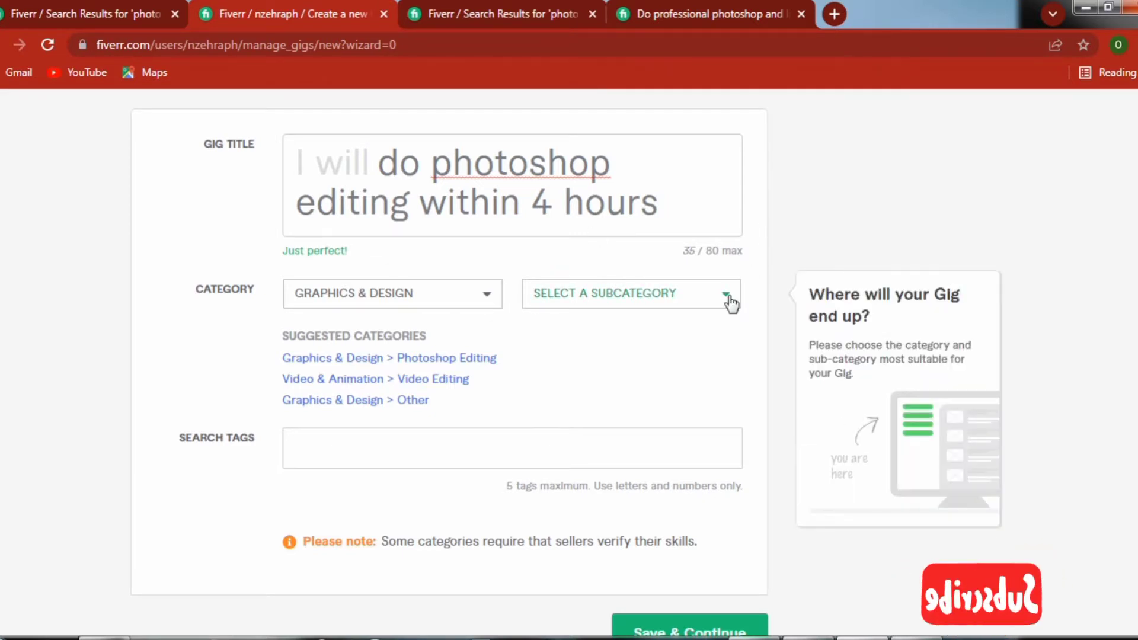
pyautogui.scroll(-12, 580, 371)
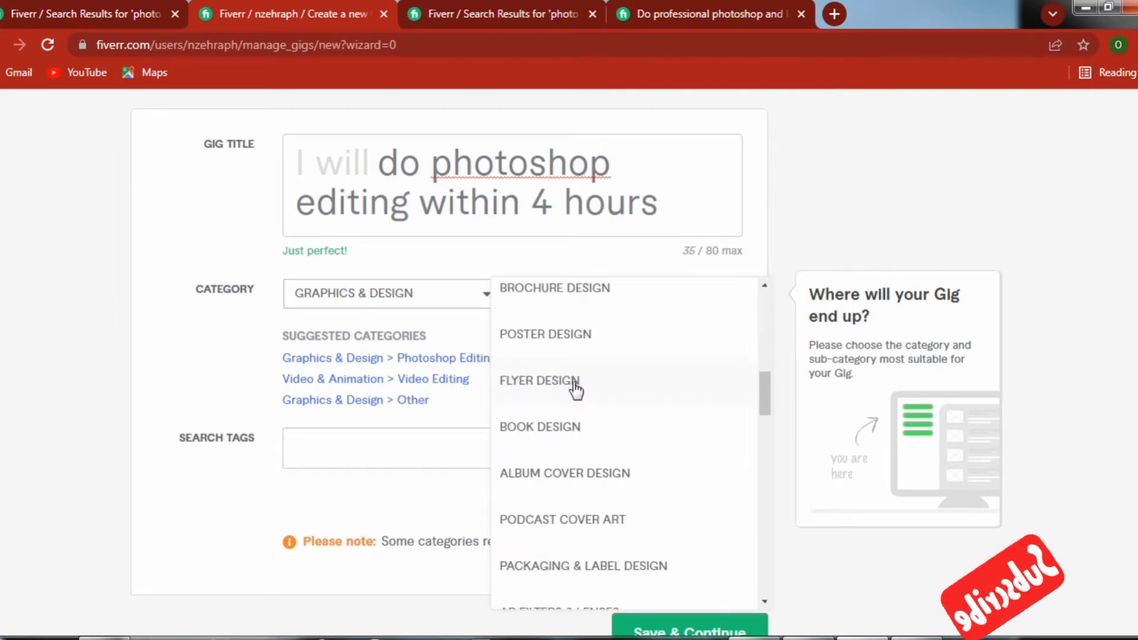
pyautogui.scroll(-4, 575, 389)
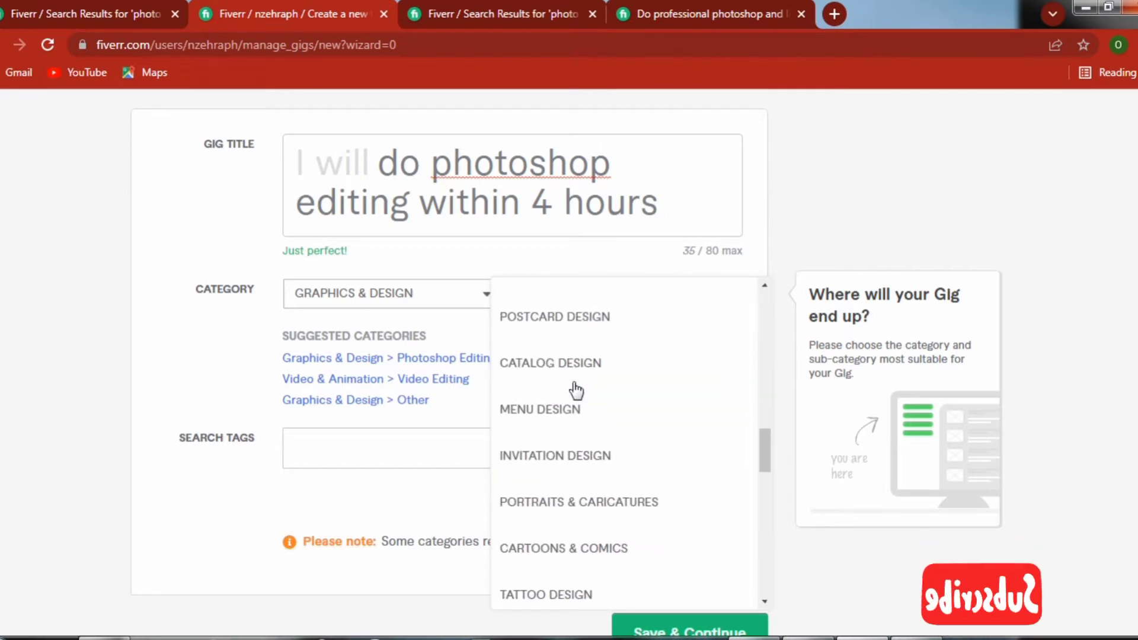
pyautogui.scroll(-6, 574, 389)
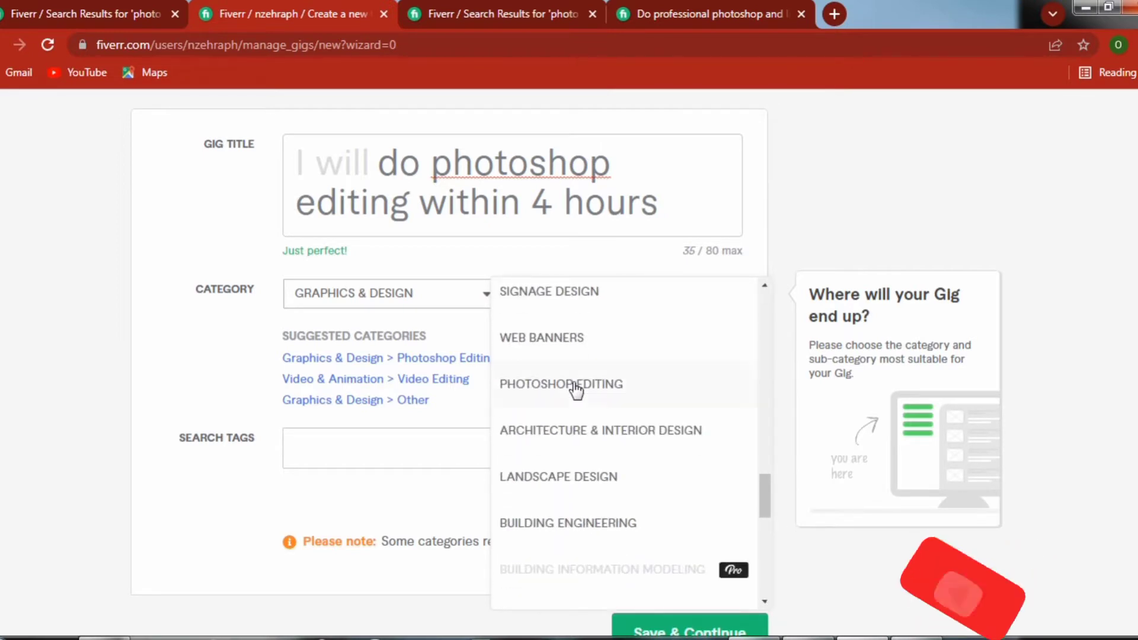
pyautogui.scroll(-10, 575, 389)
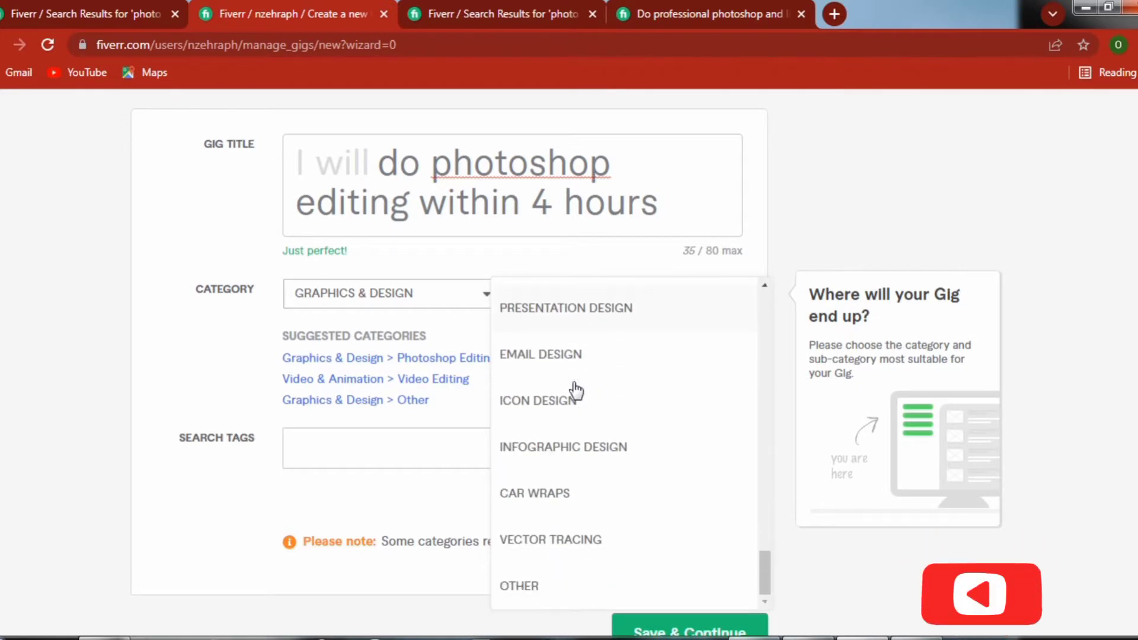
pyautogui.scroll(-4, 573, 391)
pyautogui.scroll(7, 594, 450)
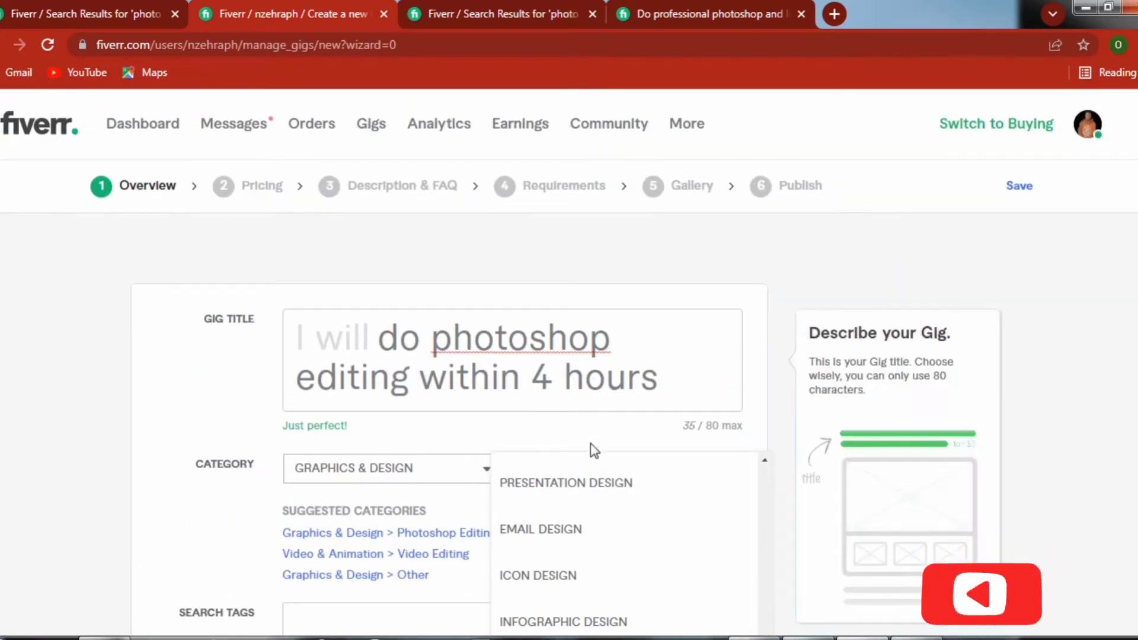
pyautogui.scroll(10, 653, 536)
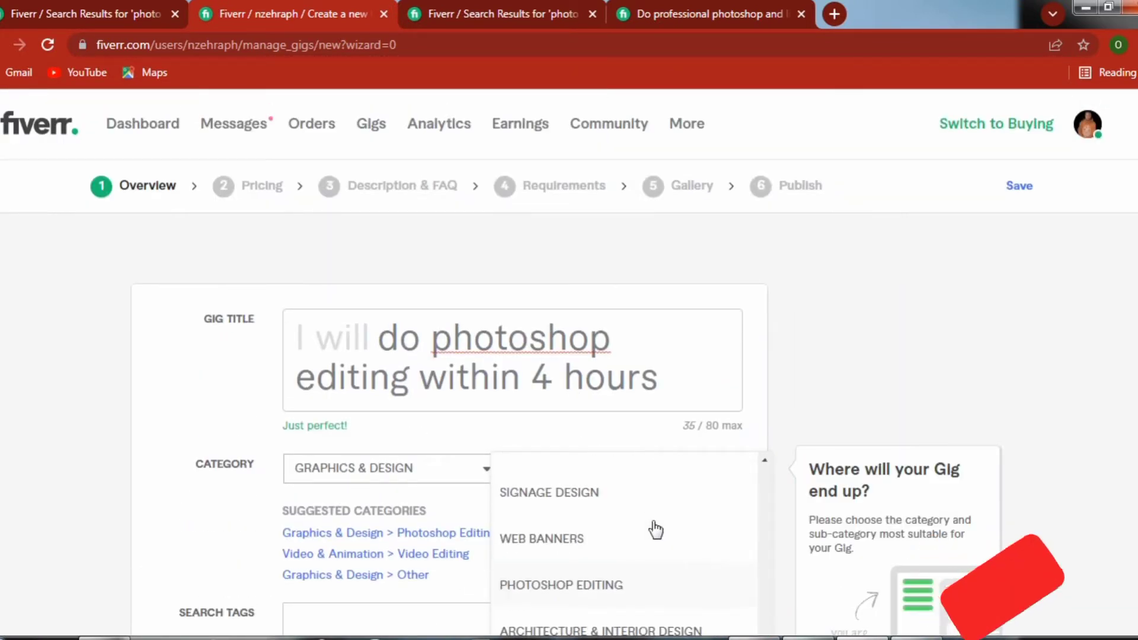
pyautogui.click(610, 586)
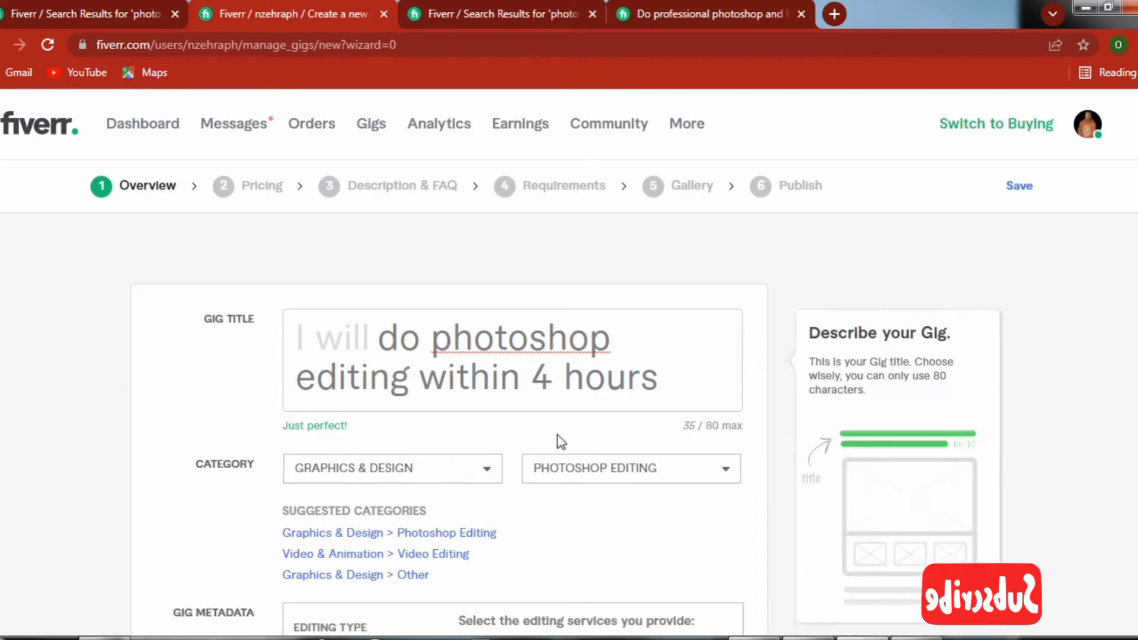
# Set the gig metadata's editing type to Background removal.
pyautogui.scroll(-3, 560, 443)
pyautogui.scroll(-2, 556, 445)
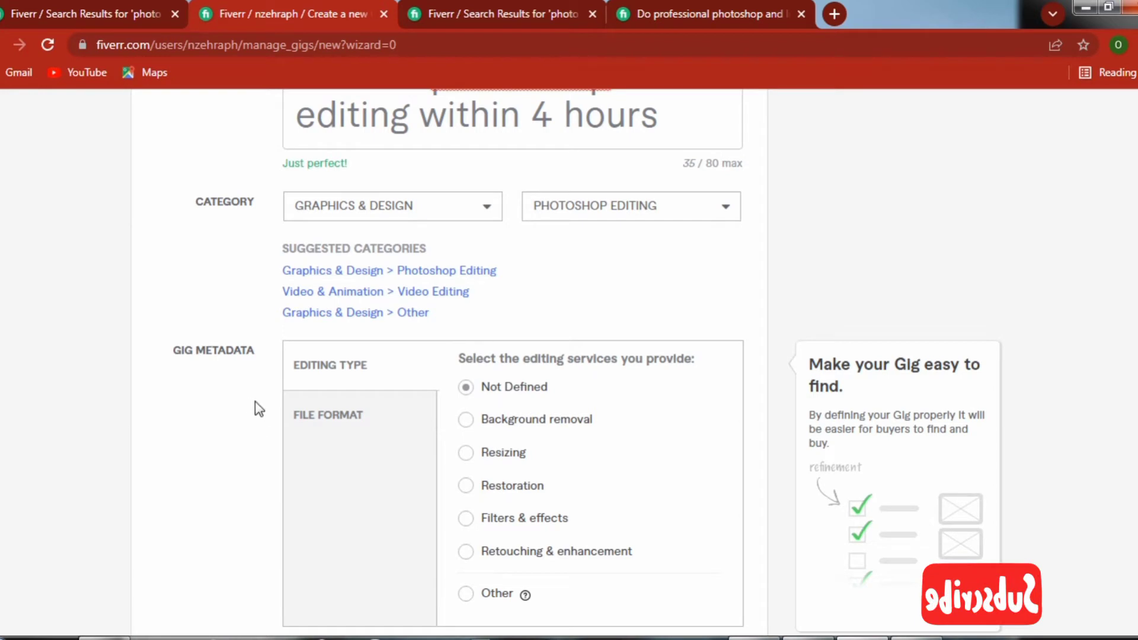
pyautogui.scroll(-2, 533, 385)
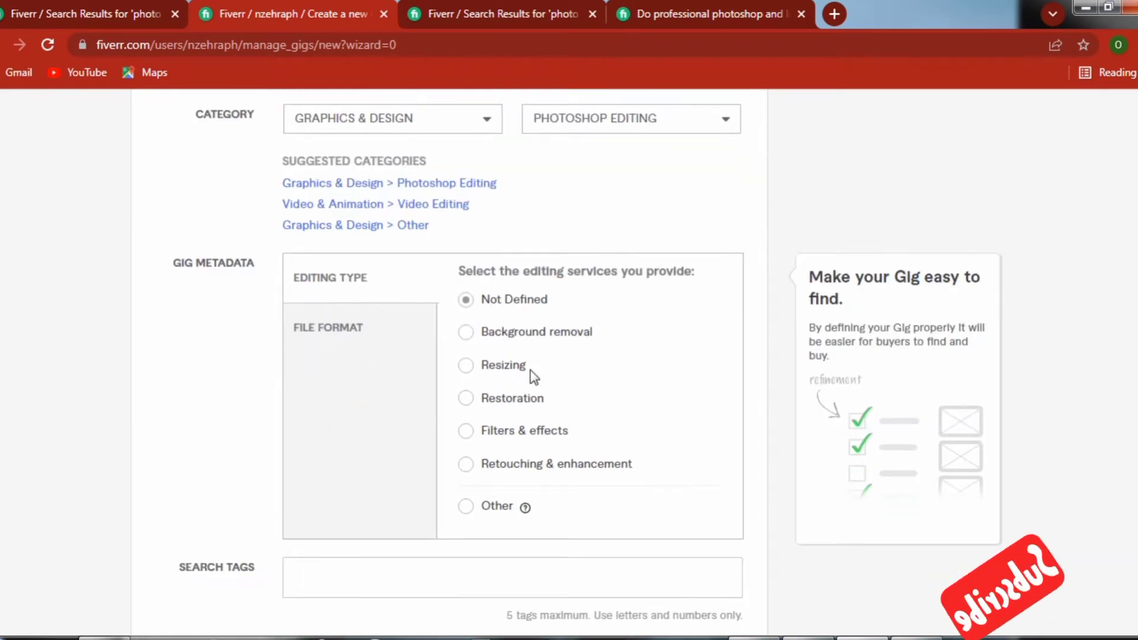
pyautogui.click(466, 333)
# Add the suggested search tags "background removal" and "photo restoration" to the gig.
pyautogui.scroll(-4, 507, 403)
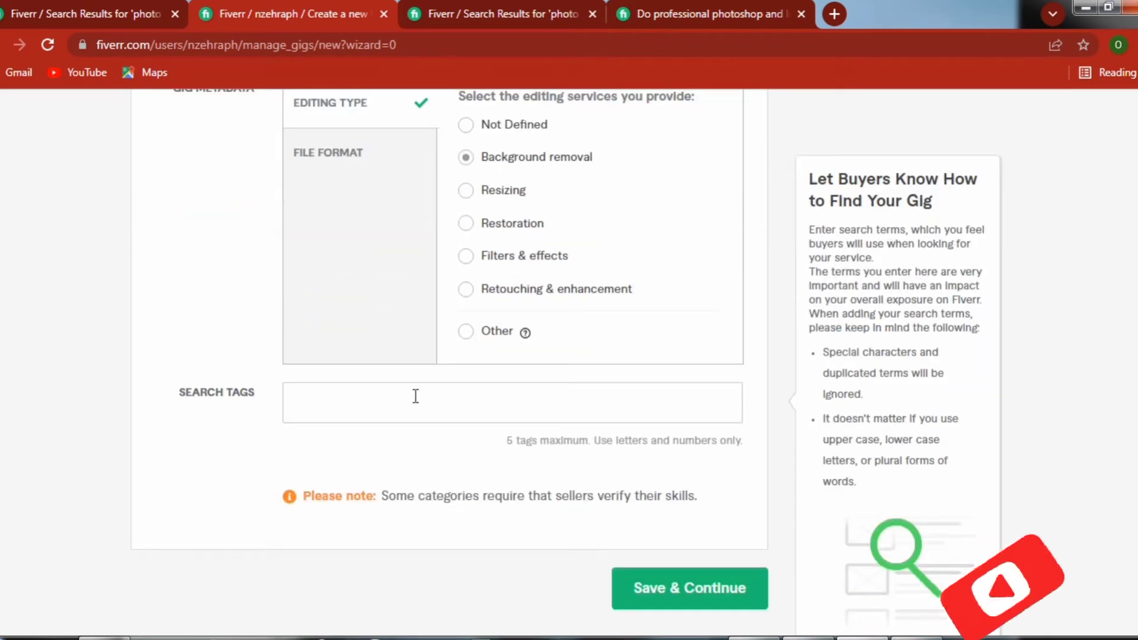
pyautogui.click(416, 396)
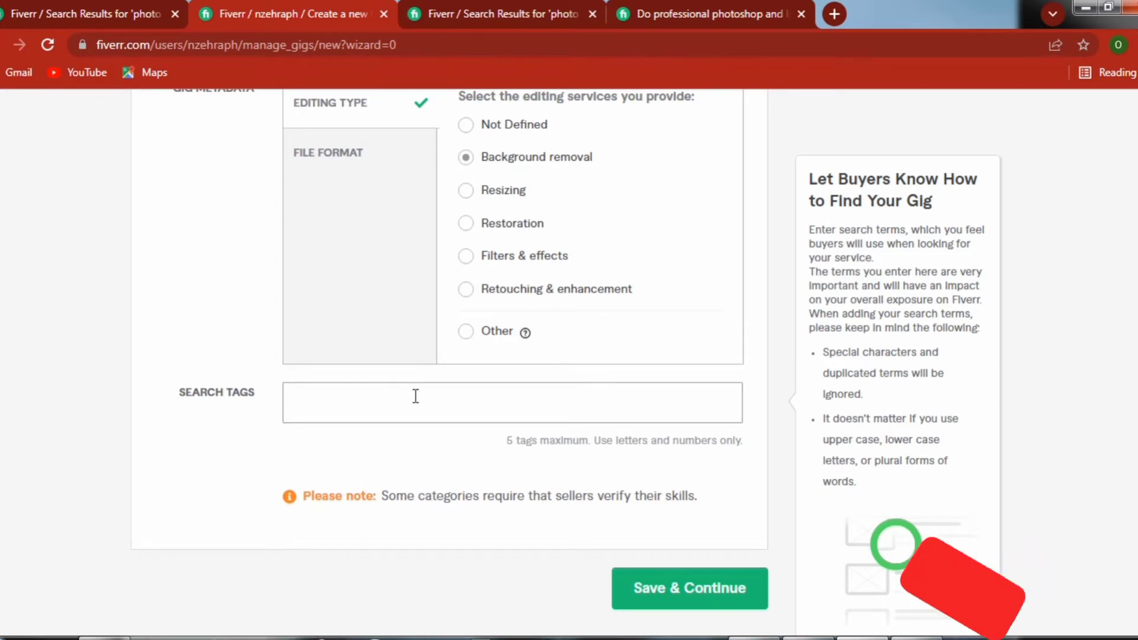
pyautogui.write('bac')
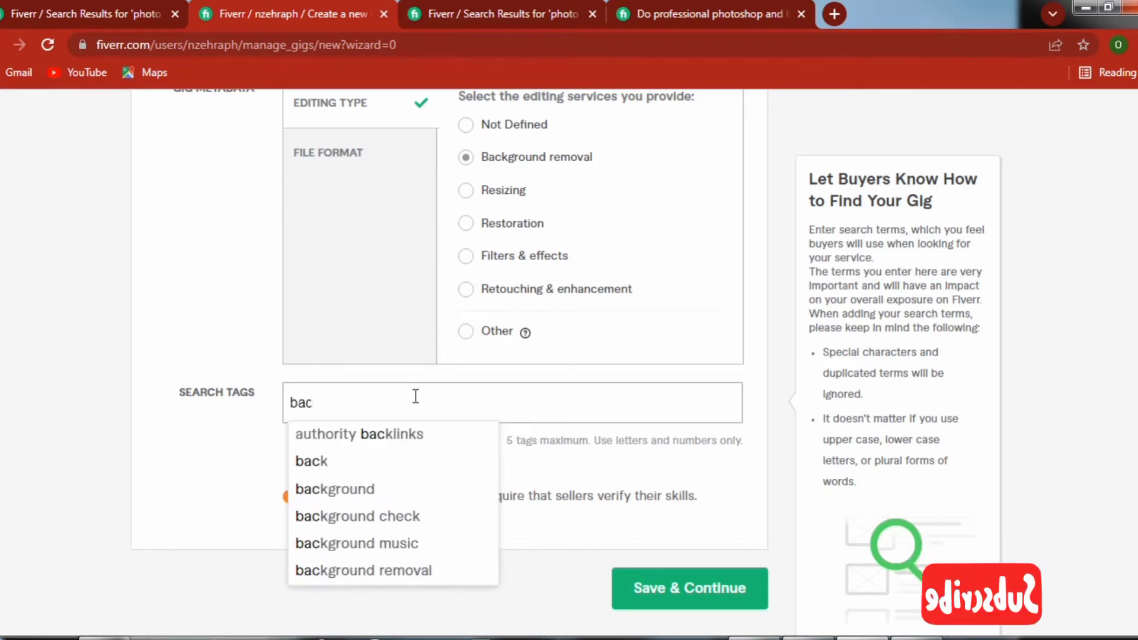
pyautogui.write('kgr')
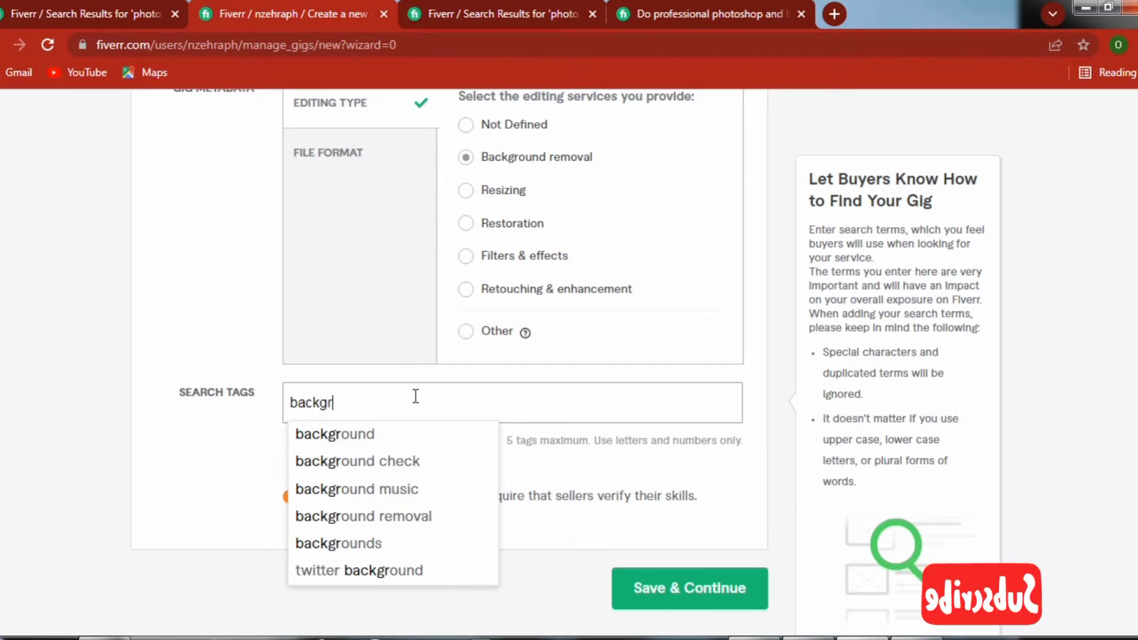
pyautogui.click(436, 517)
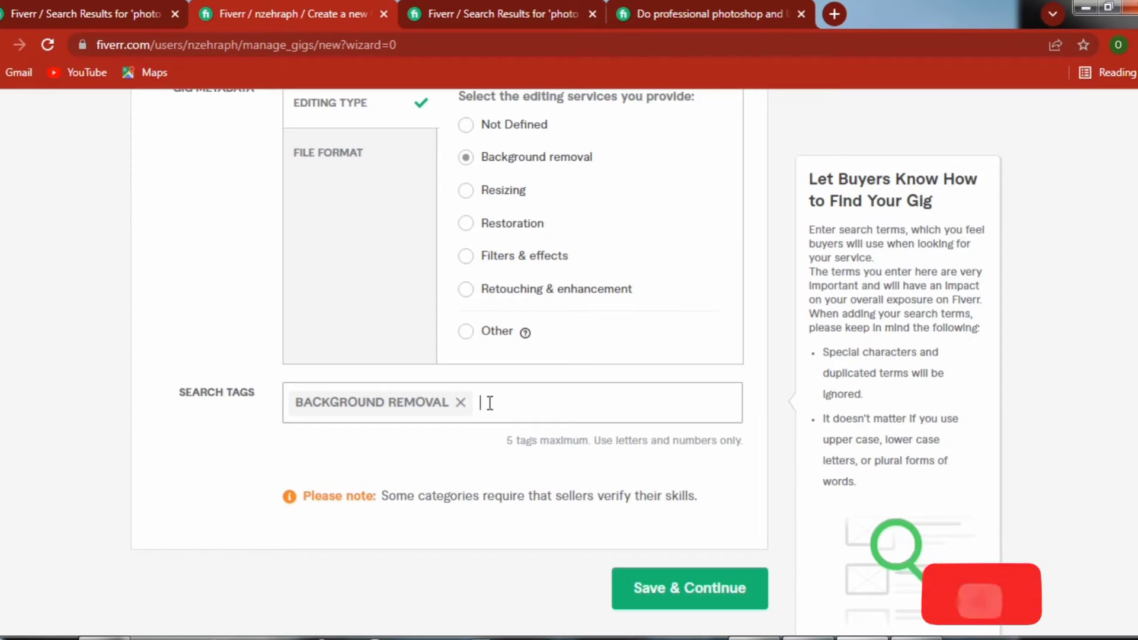
pyautogui.write('re')
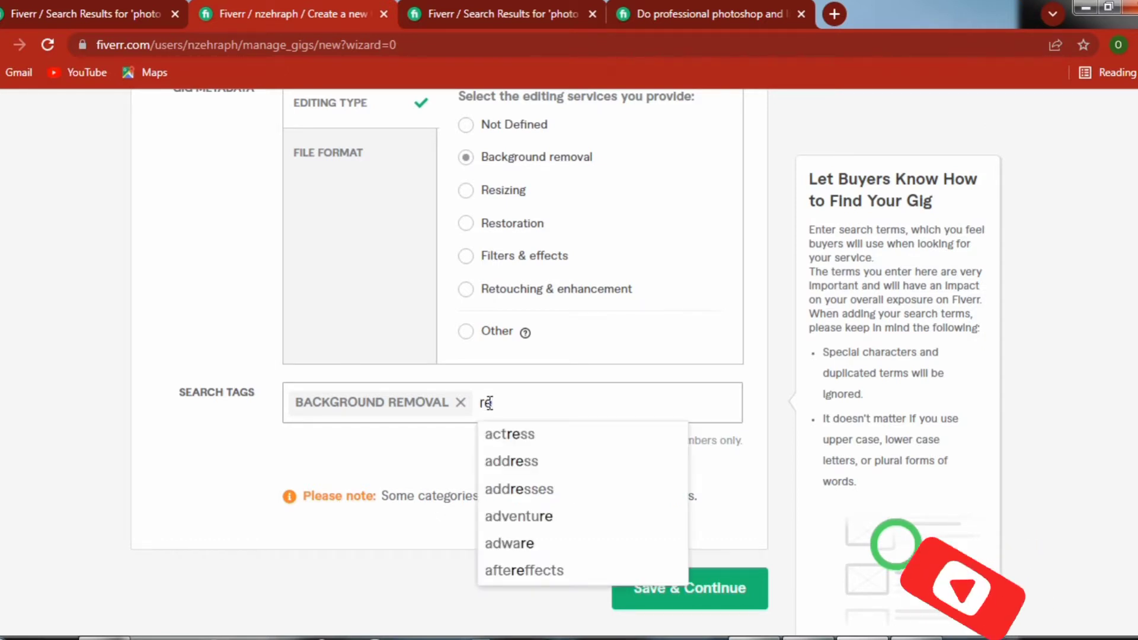
pyautogui.write('s')
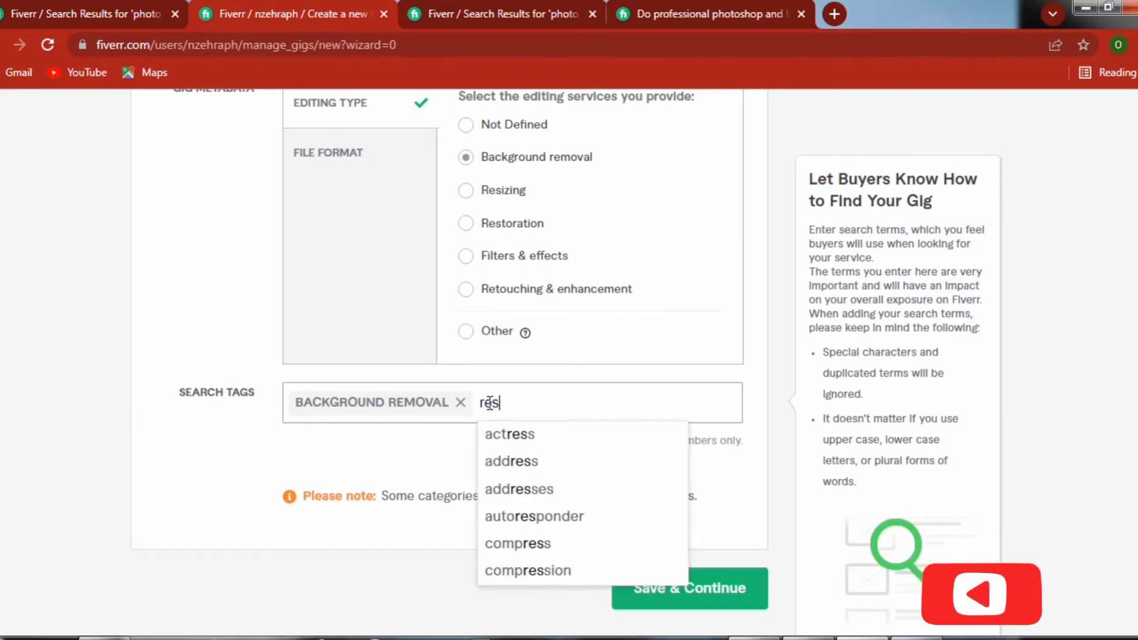
pyautogui.write('to')
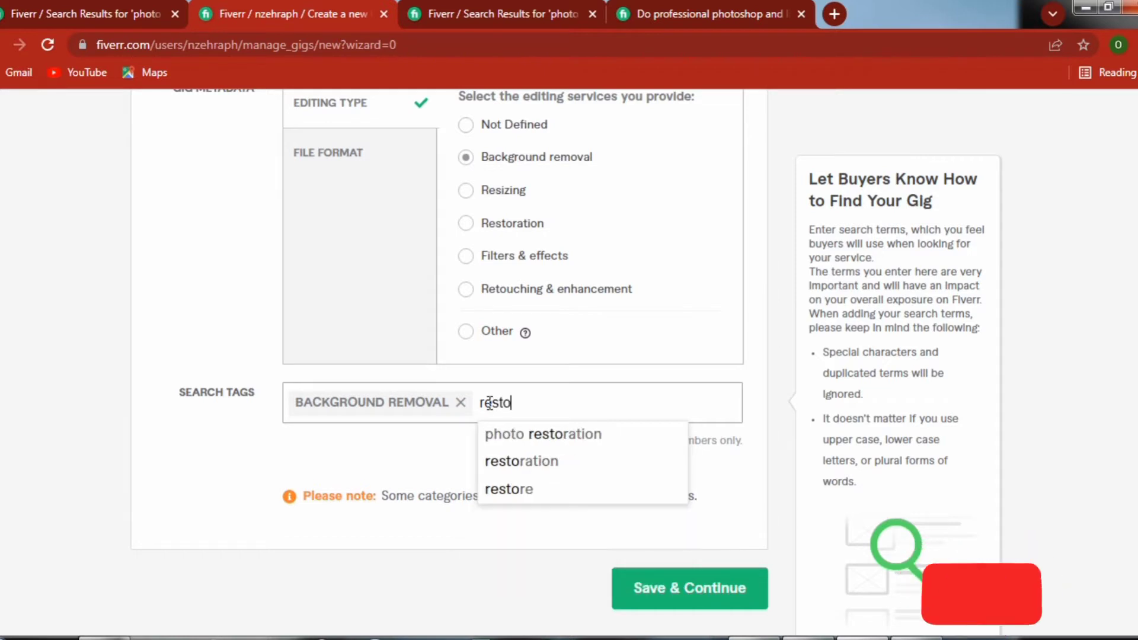
pyautogui.click(532, 435)
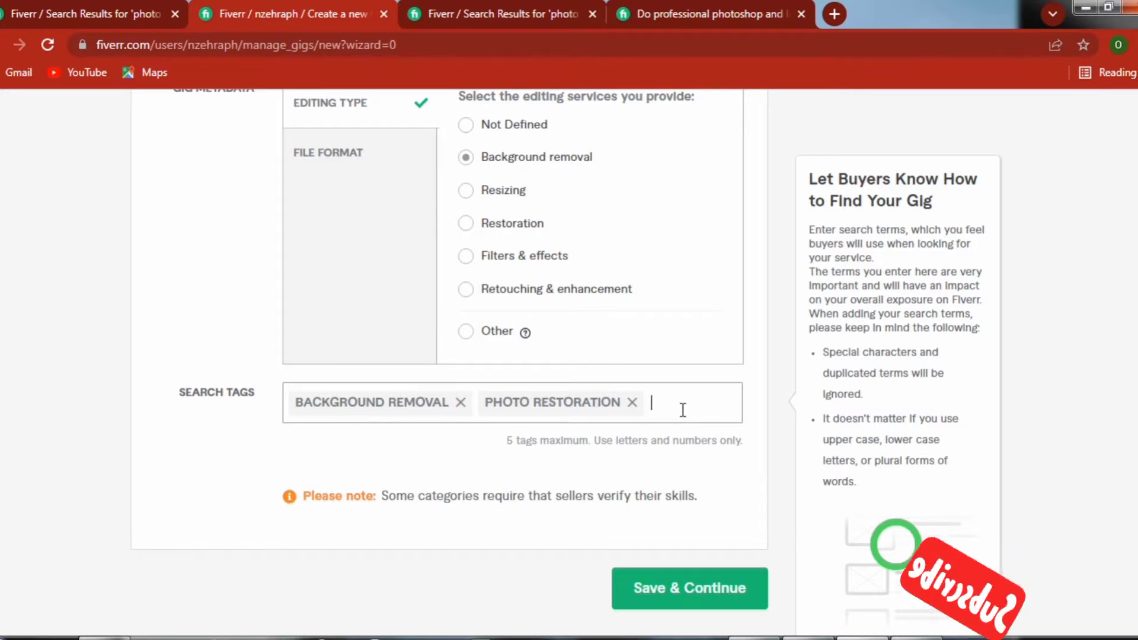
# Add the suggested search tags "resizing images" and "photo retouching" to the gig.
pyautogui.write('res')
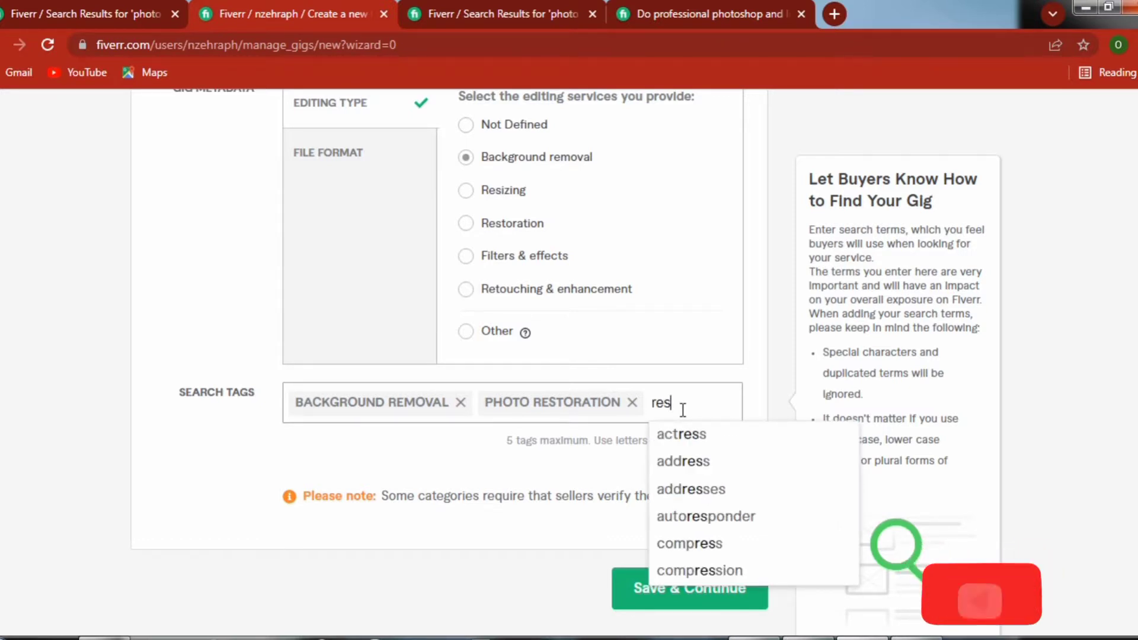
pyautogui.write('i')
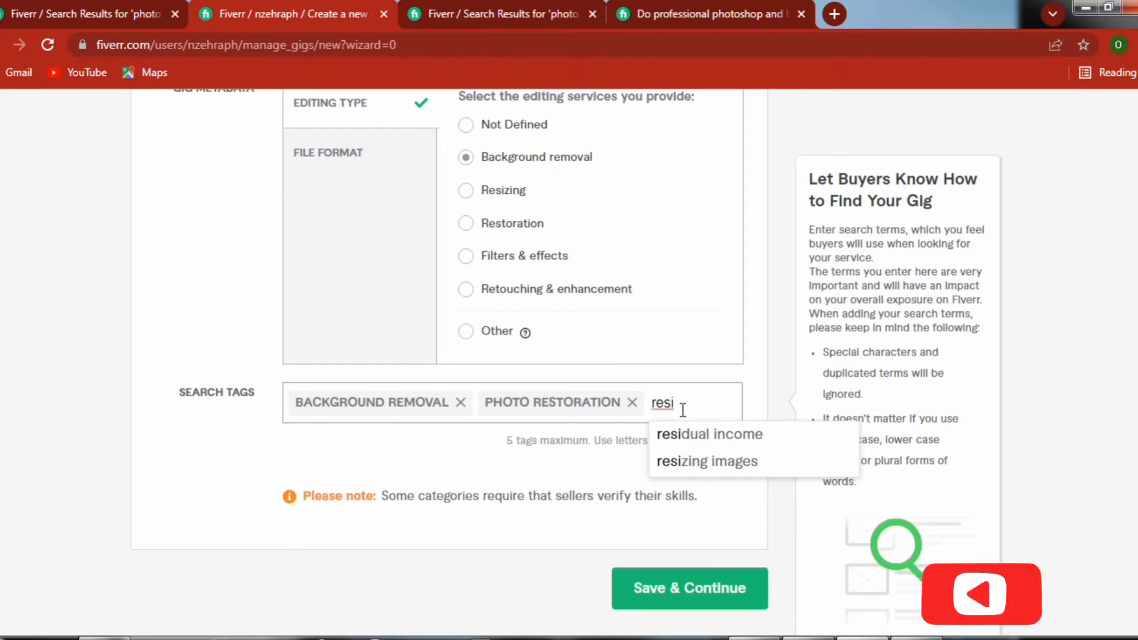
pyautogui.click(701, 462)
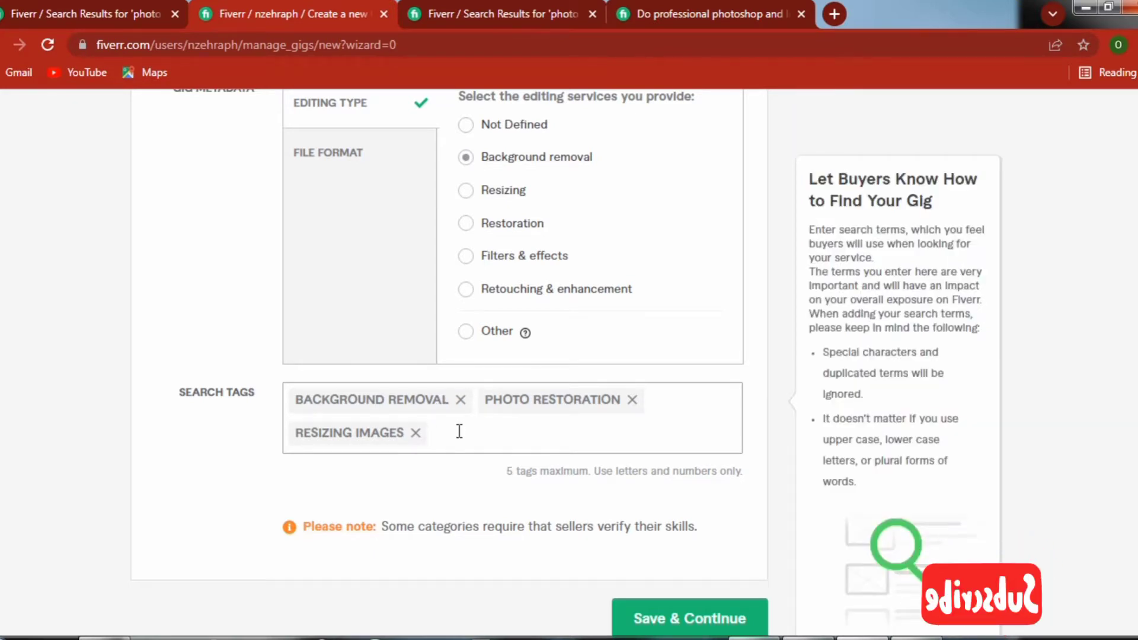
pyautogui.write('retou')
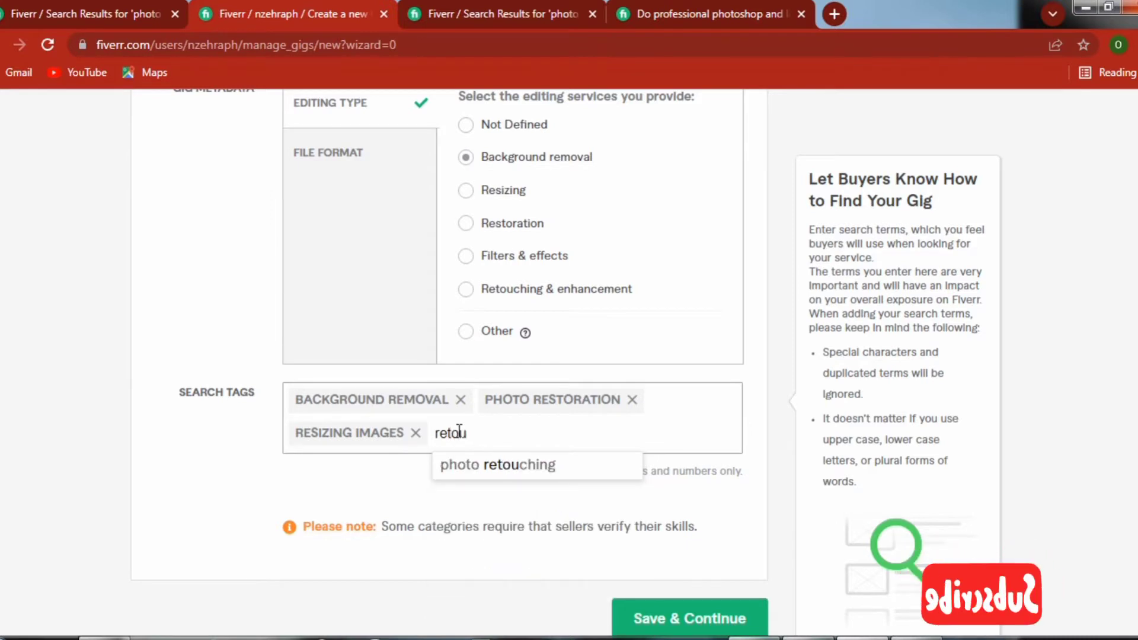
pyautogui.click(477, 476)
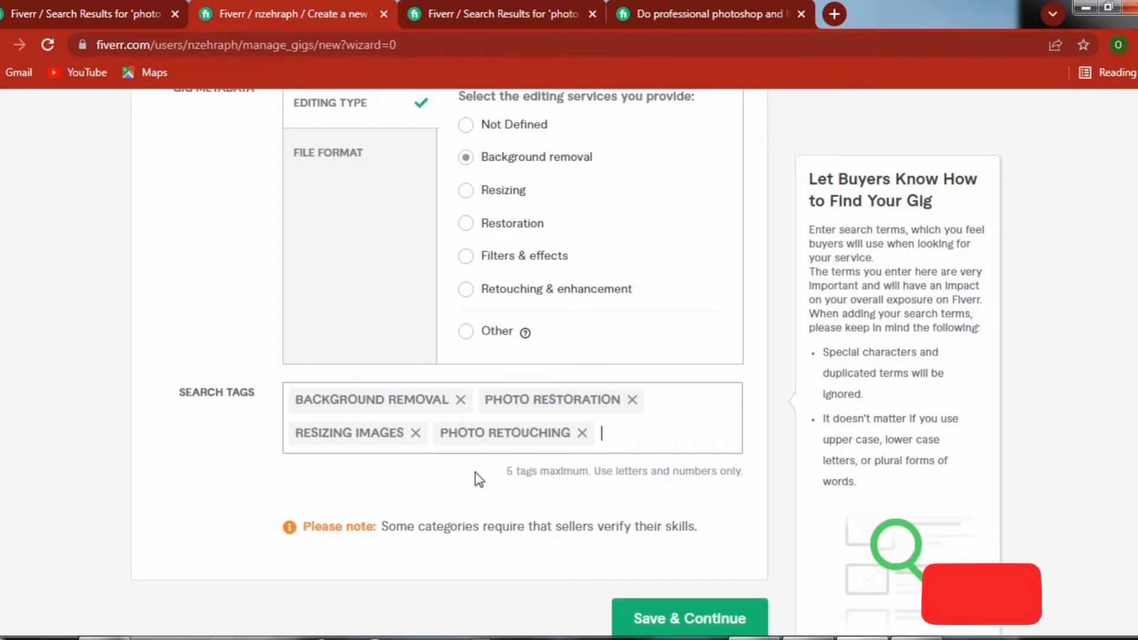
# Add "filter" as the fifth search tag and save the gig overview to continue to Pricing.
pyautogui.write('fil')
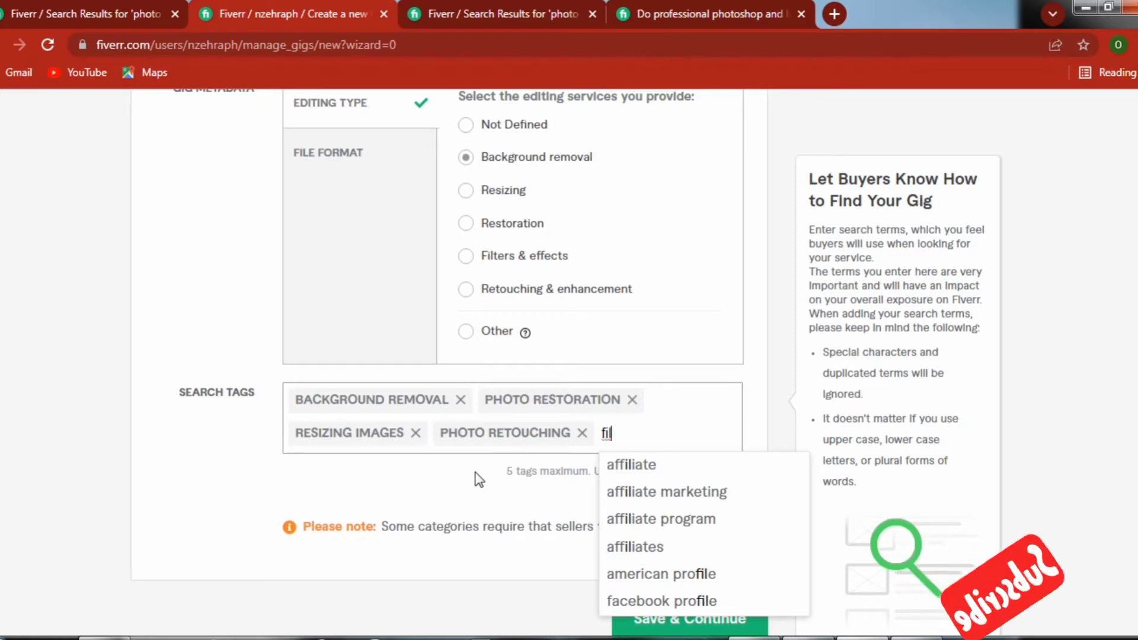
pyautogui.write('t')
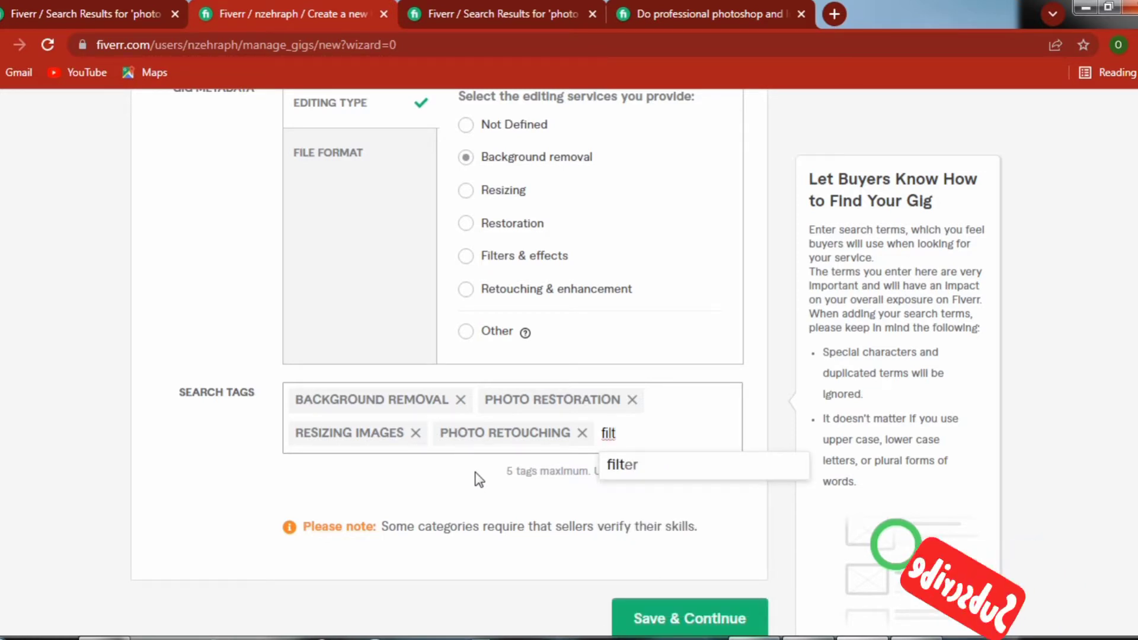
pyautogui.click(622, 464)
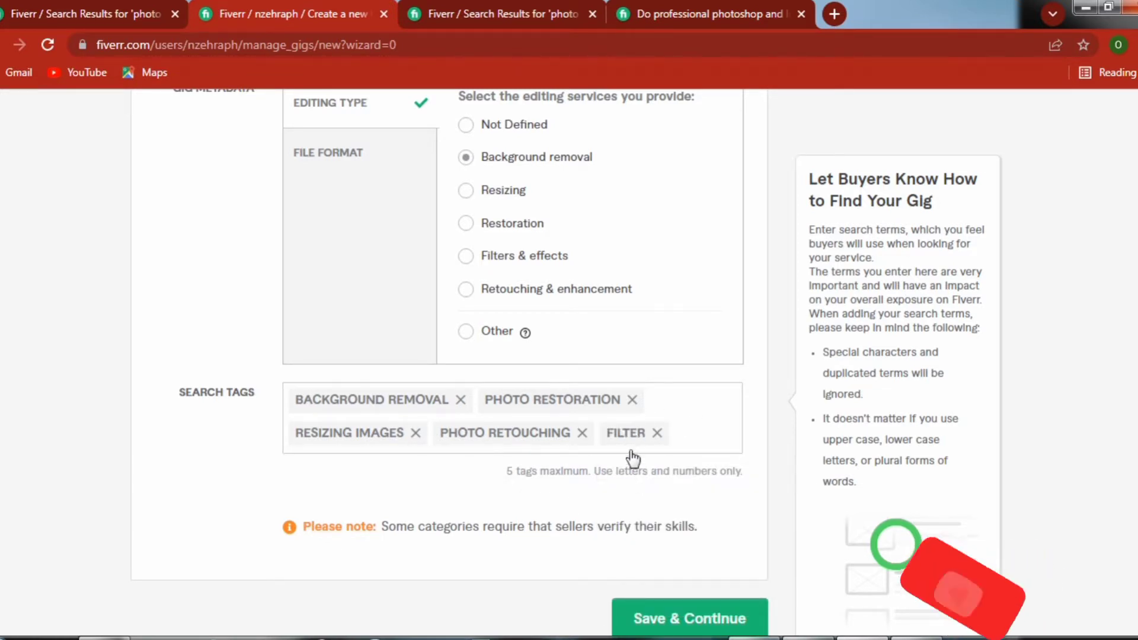
pyautogui.scroll(-3, 631, 459)
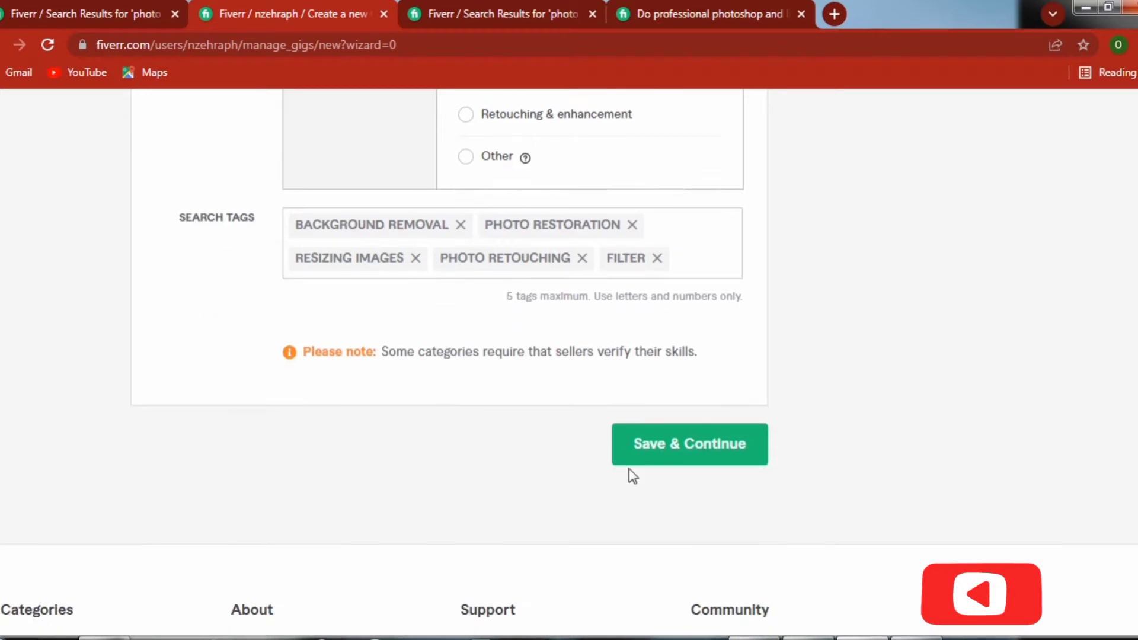
pyautogui.click(720, 448)
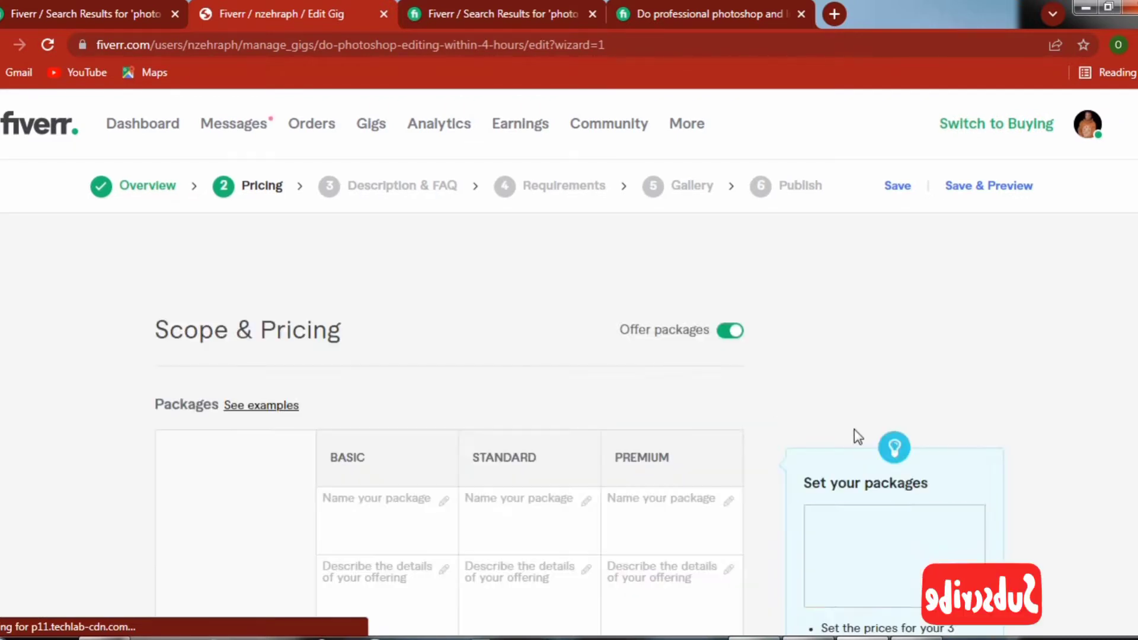
# Name the Basic package "1 image", the Standard package "3 images" and the Premium package "6 images".
pyautogui.scroll(-3, 859, 432)
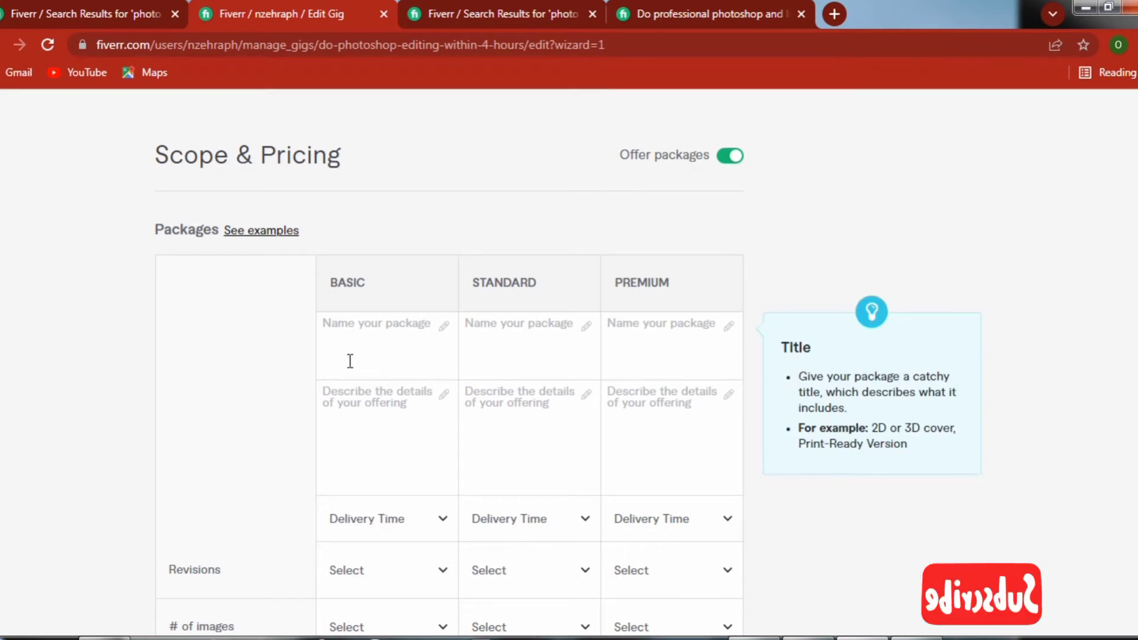
pyautogui.click(445, 331)
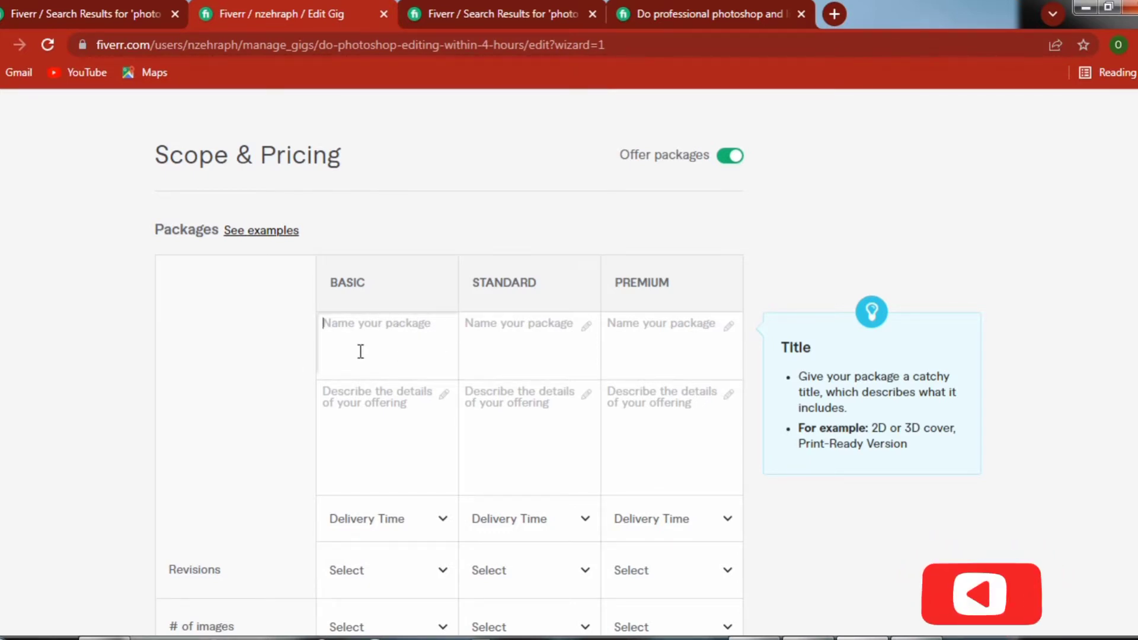
pyautogui.write('1 ima')
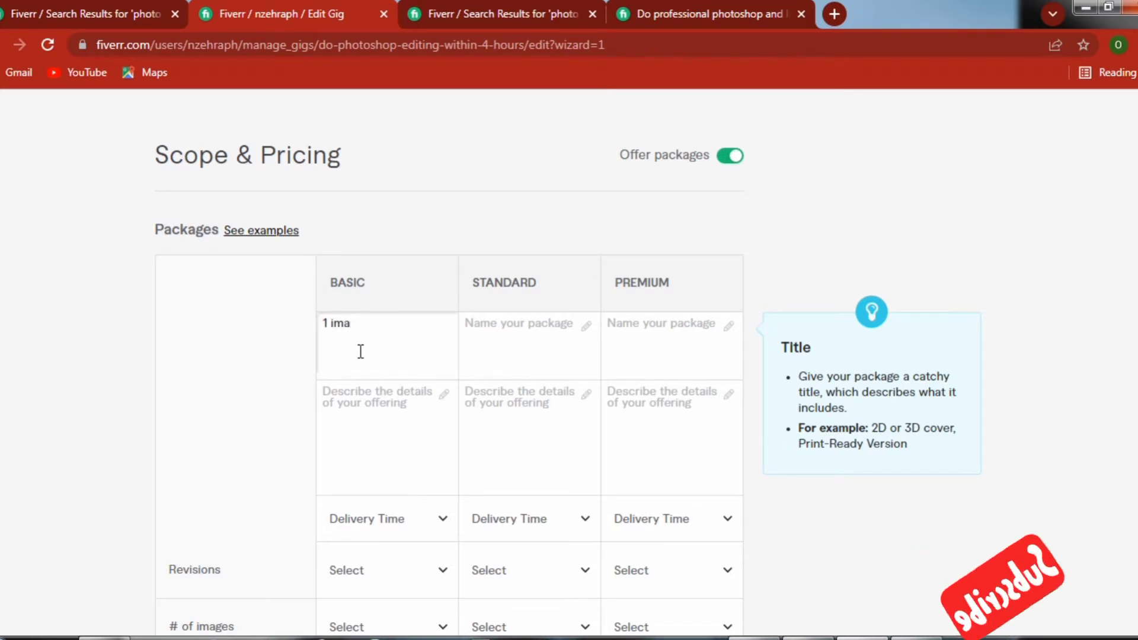
pyautogui.write('g')
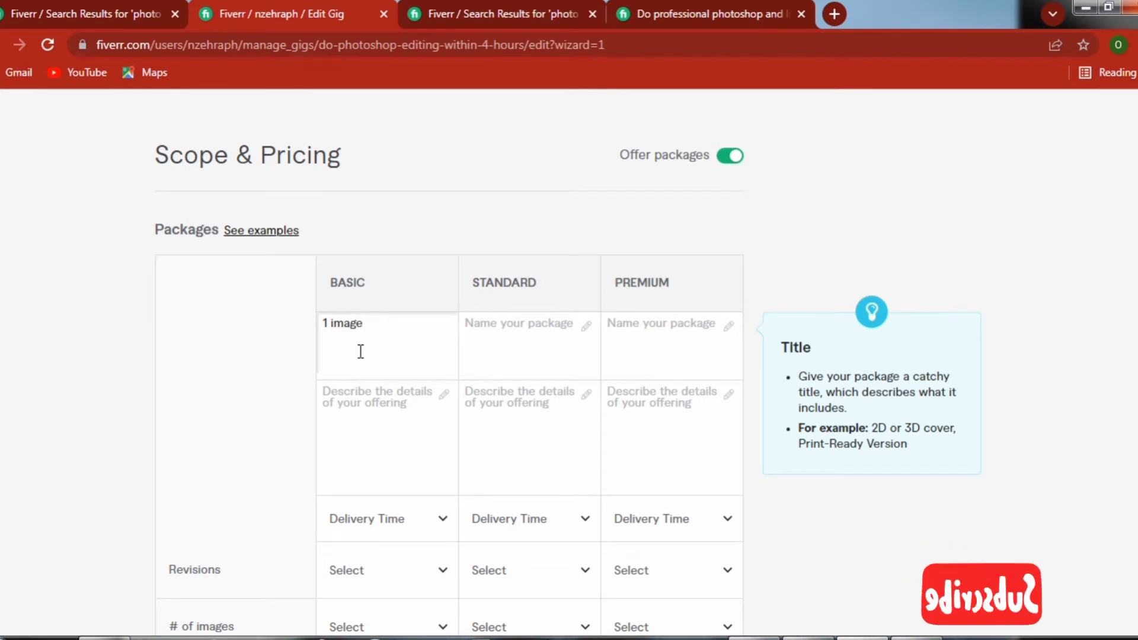
pyautogui.write('e')
pyautogui.click(523, 348)
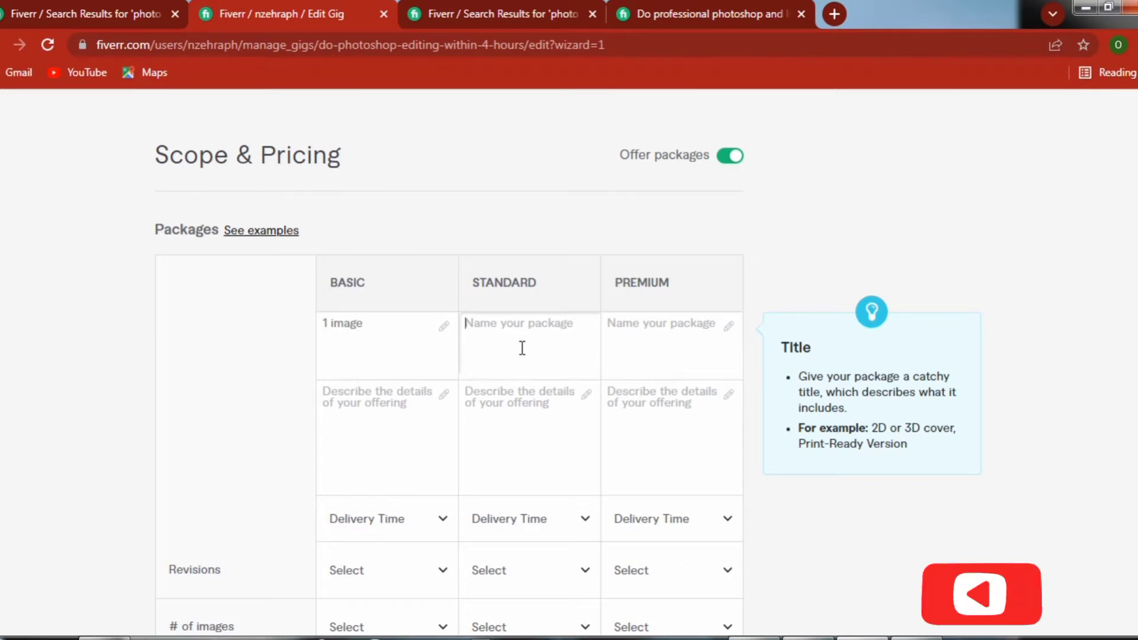
pyautogui.write('3 images')
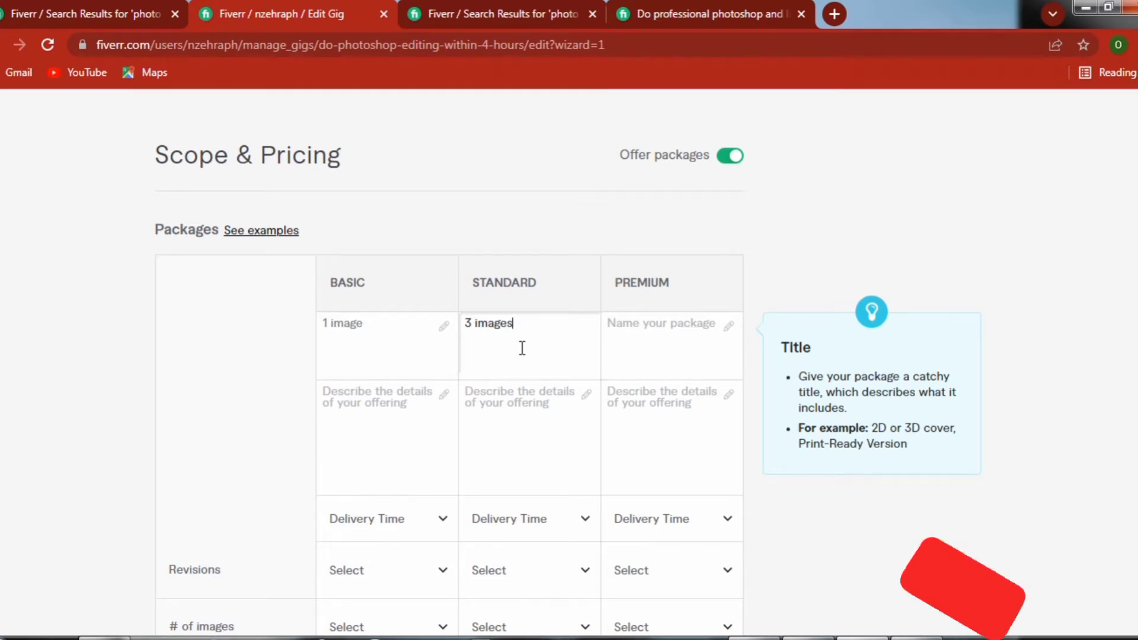
pyautogui.click(670, 331)
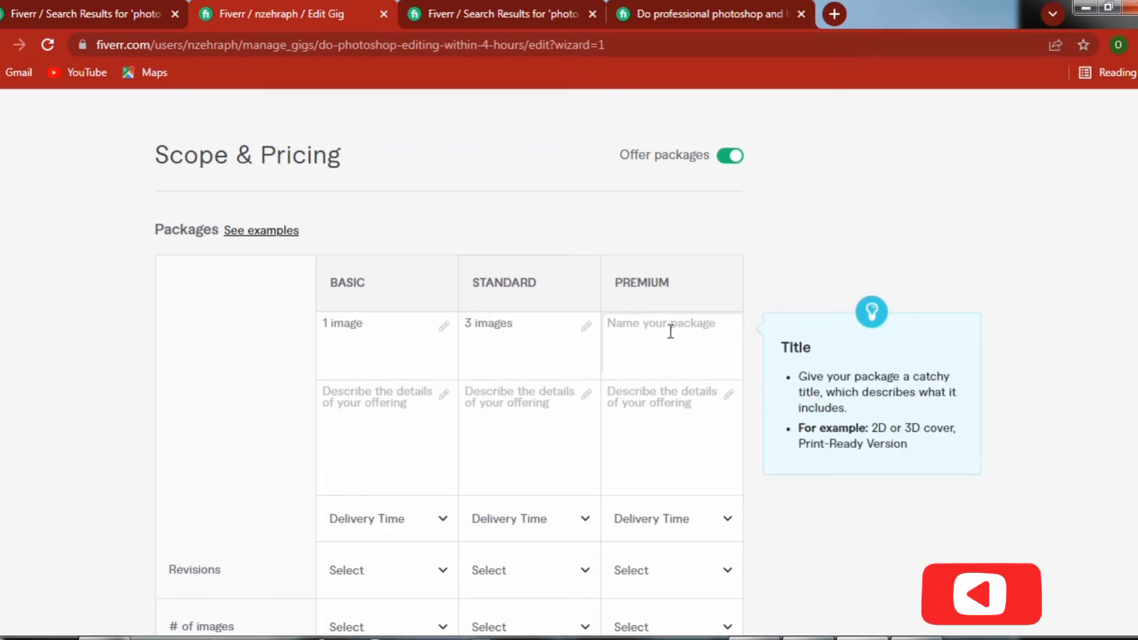
pyautogui.write('6 images')
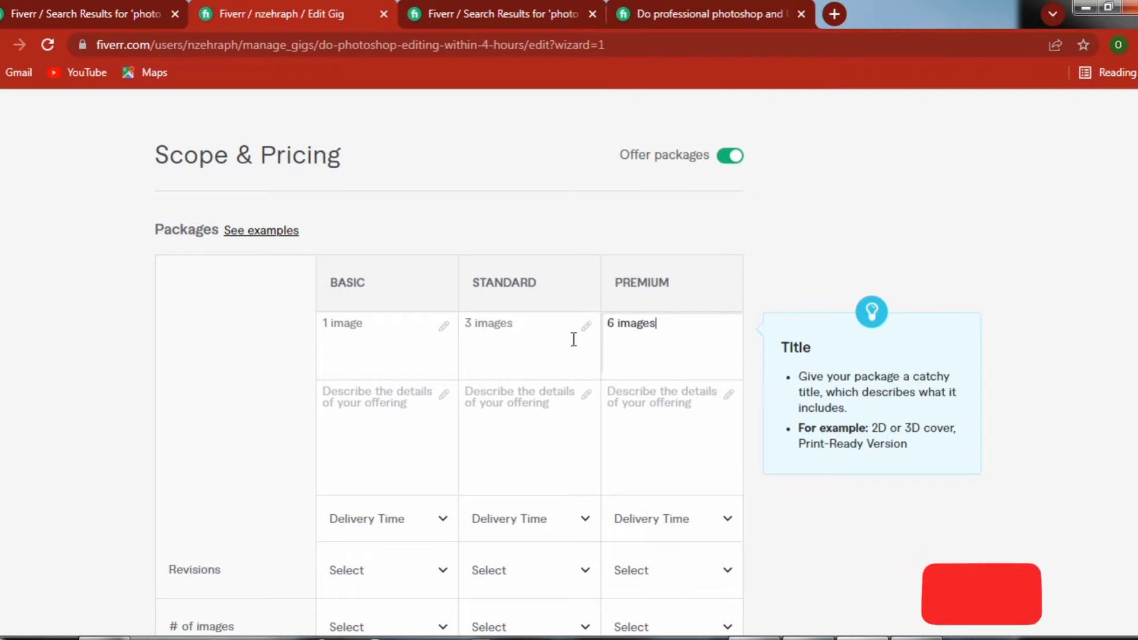
# Copy the first feature list, from "Day Delivery" to "Commercial Use", from the Notepad notes into the Basic package description.
pyautogui.click(403, 414)
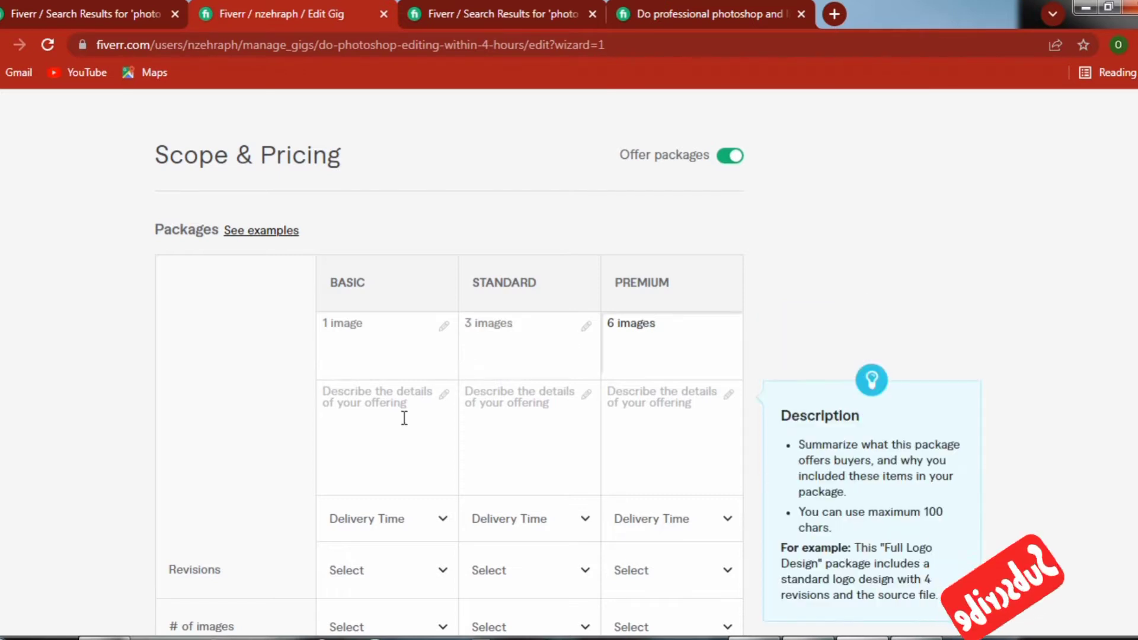
pyautogui.click(761, 638)
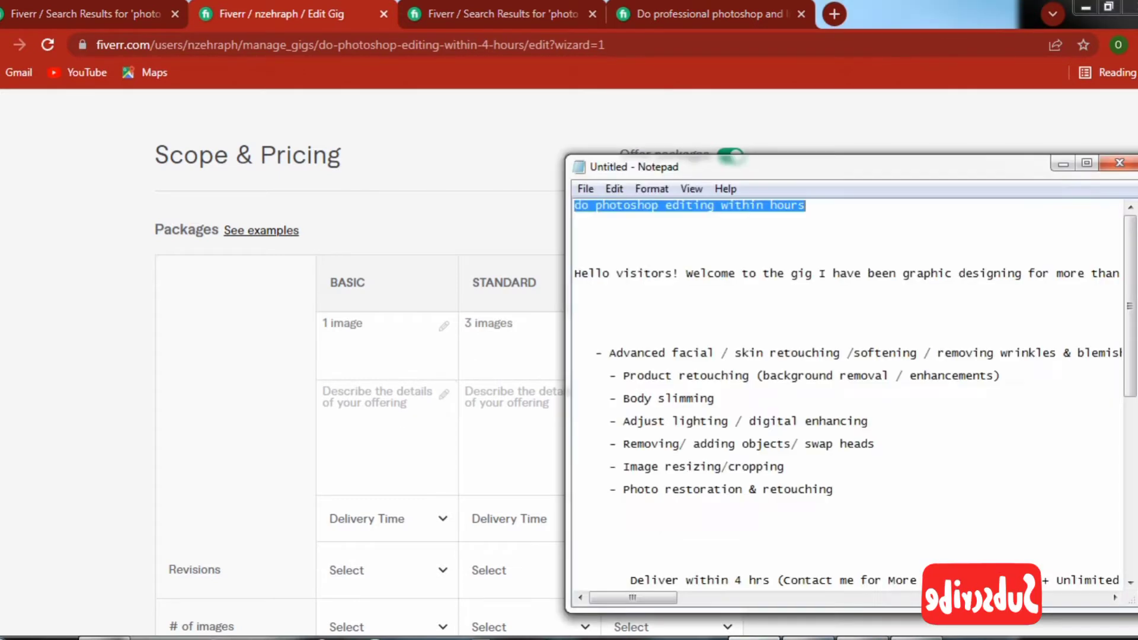
pyautogui.scroll(-2, 784, 468)
pyautogui.scroll(-4, 783, 468)
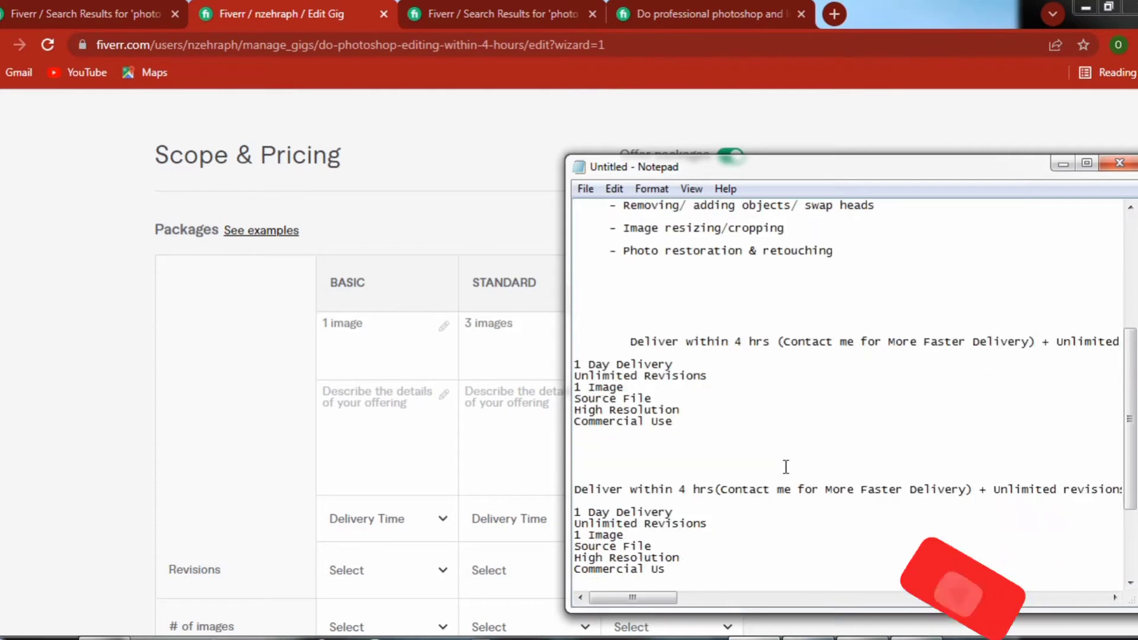
pyautogui.moveTo(581, 358); pyautogui.dragTo(706, 434)
pyautogui.rightClick(647, 407)
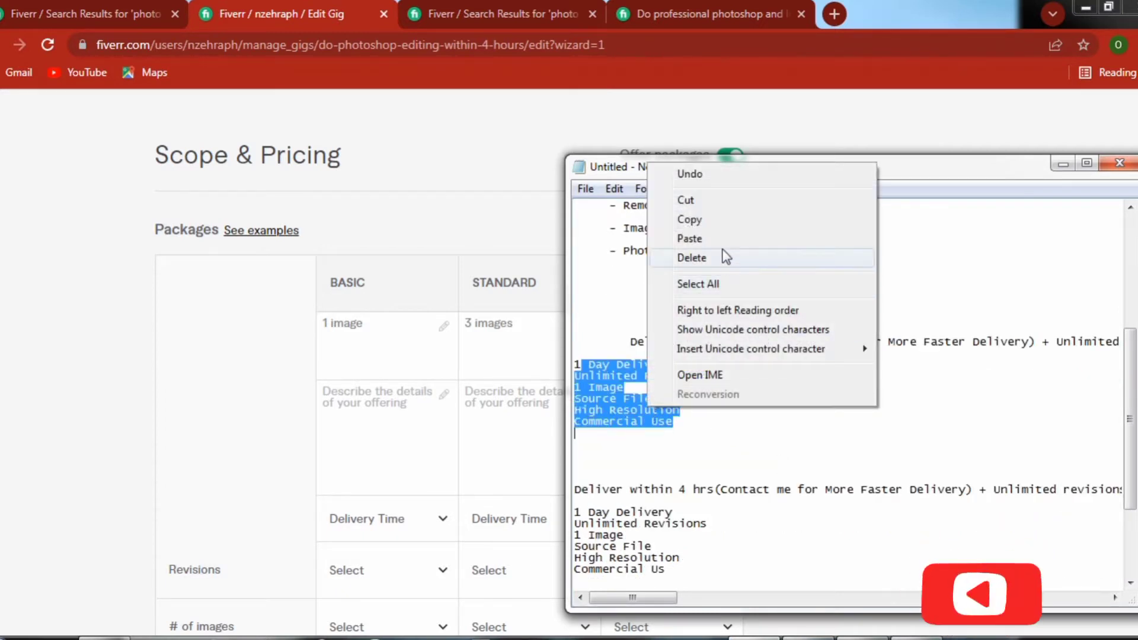
pyautogui.click(717, 224)
pyautogui.click(392, 415)
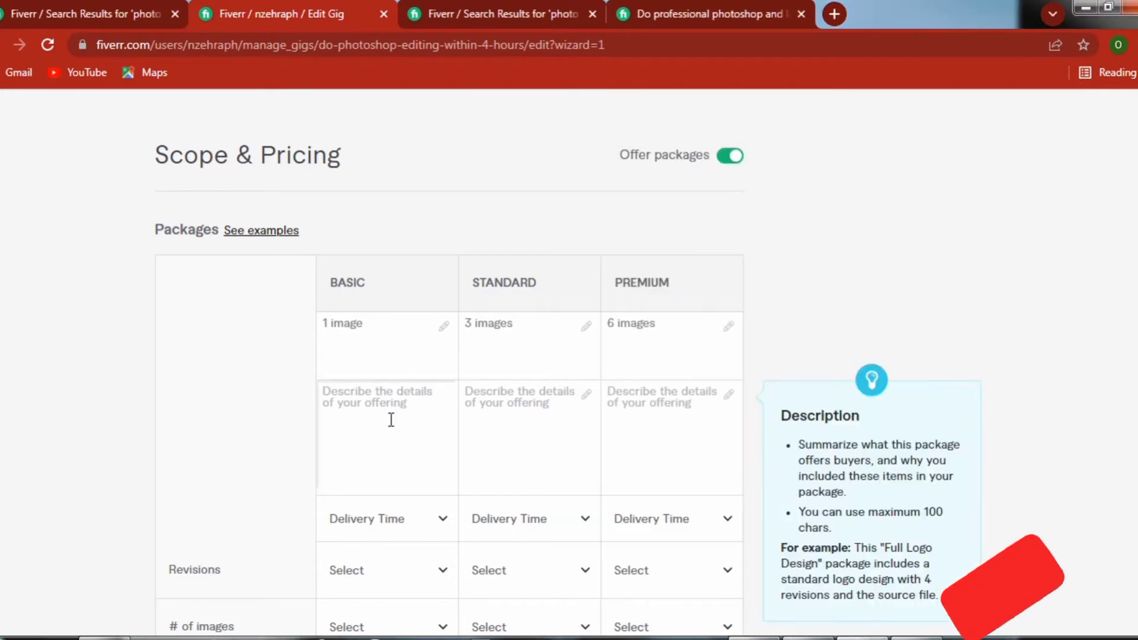
pyautogui.rightClick(391, 417)
pyautogui.click(422, 287)
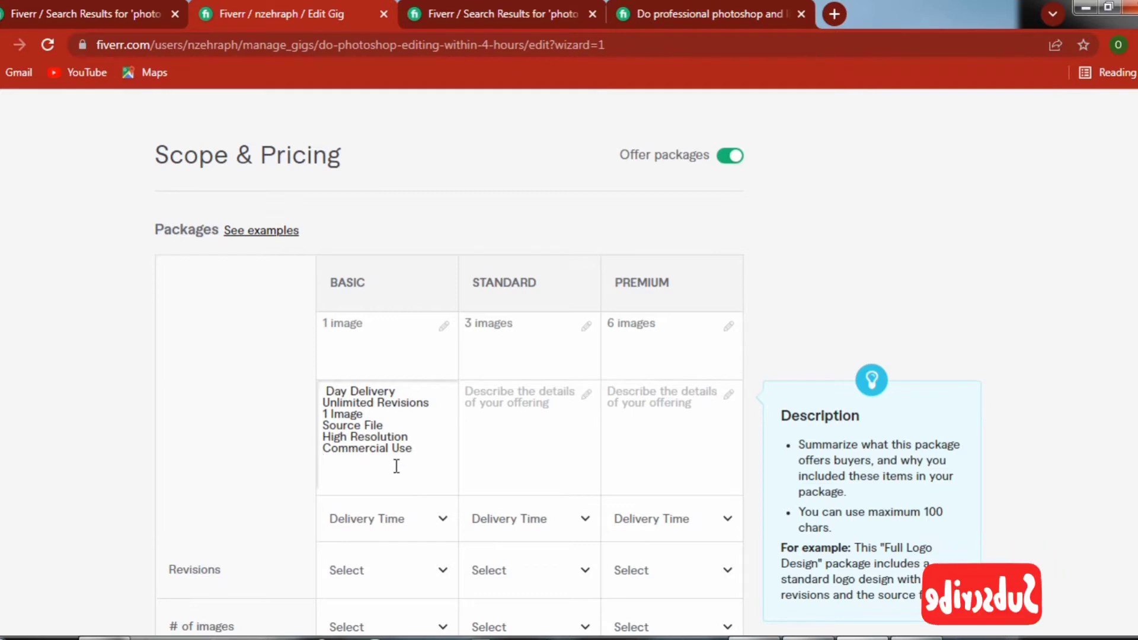
# Copy the second Notepad block, from "Deliver within 4 hrs(Contact me for More Faster Delivery)" to "Commercial Us", into the Standard package description.
pyautogui.click(513, 463)
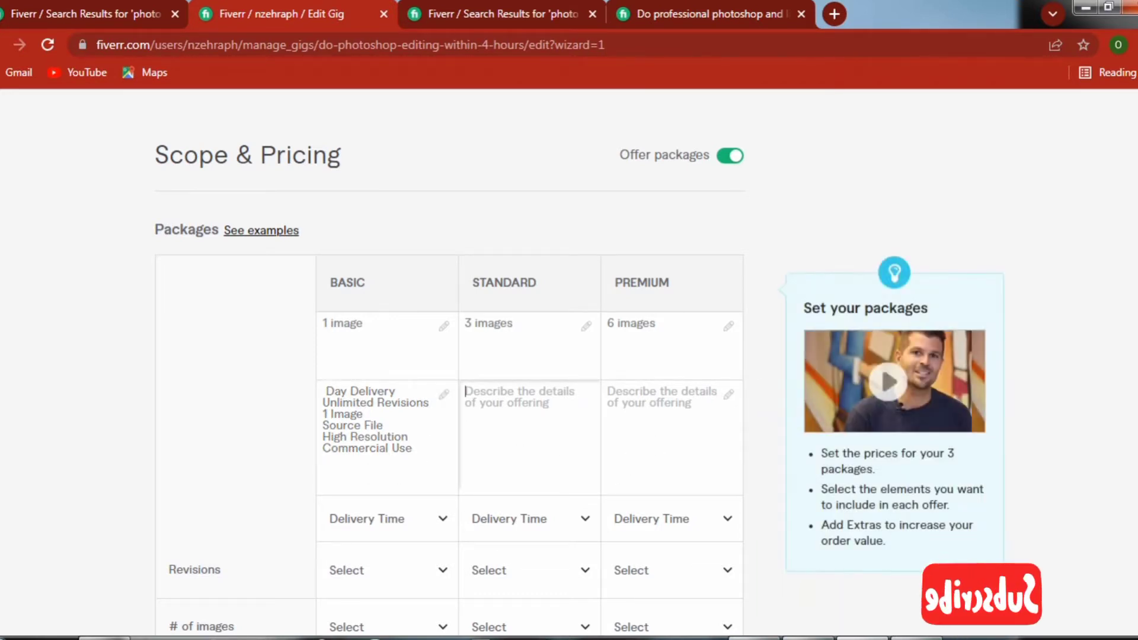
pyautogui.hotkey('alt', 'Tab')
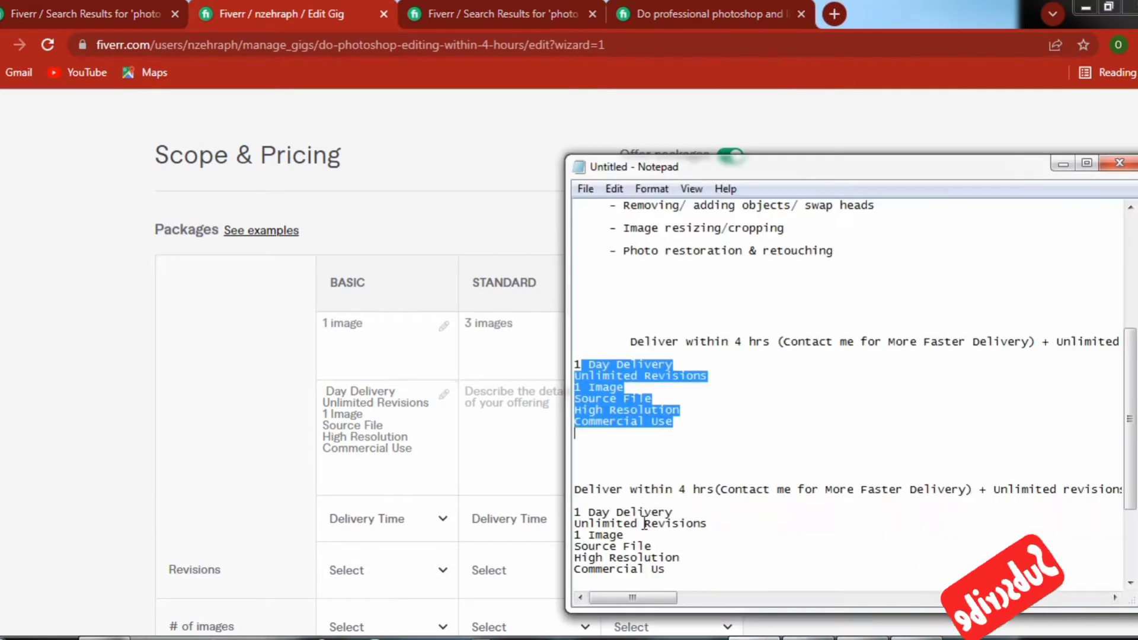
pyautogui.scroll(-1, 644, 521)
pyautogui.scroll(-2, 675, 487)
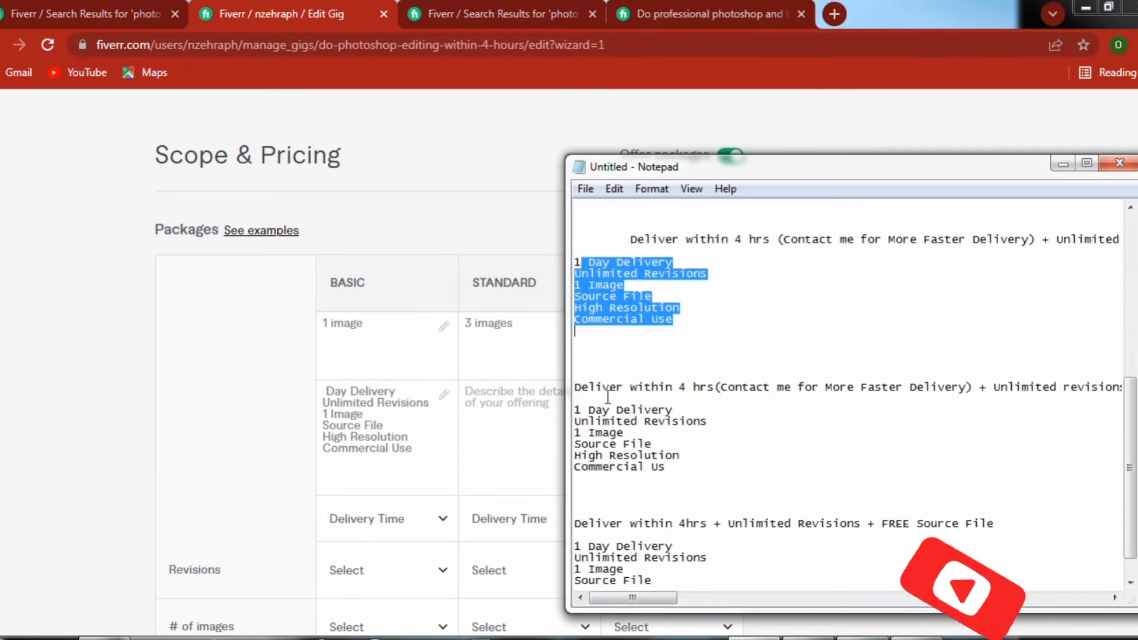
pyautogui.moveTo(575, 386); pyautogui.dragTo(745, 479)
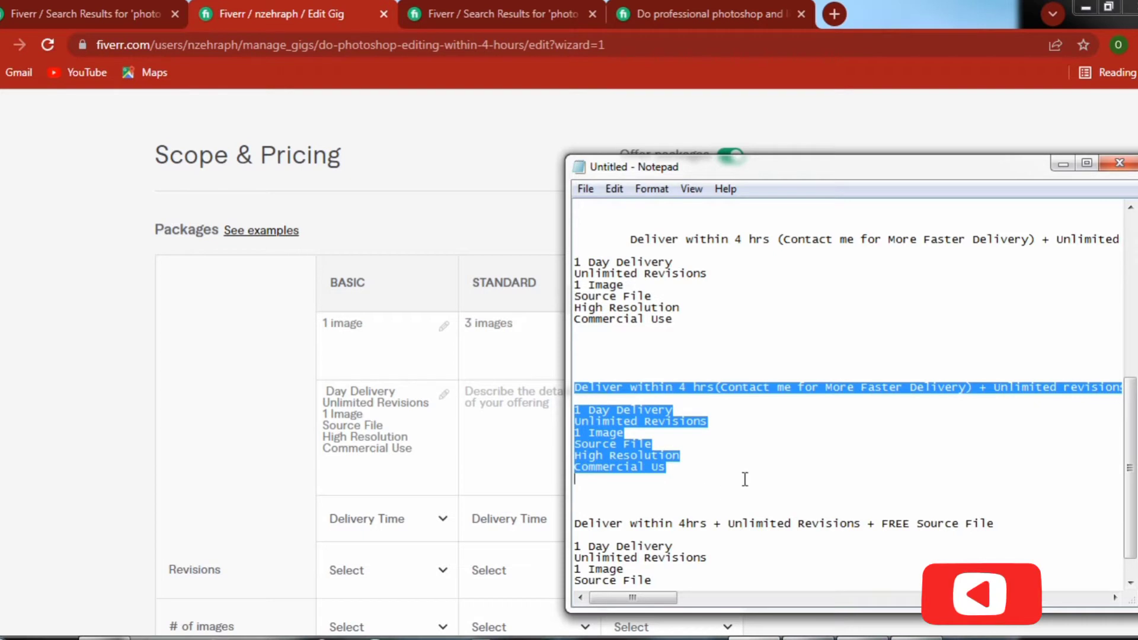
pyautogui.rightClick(643, 480)
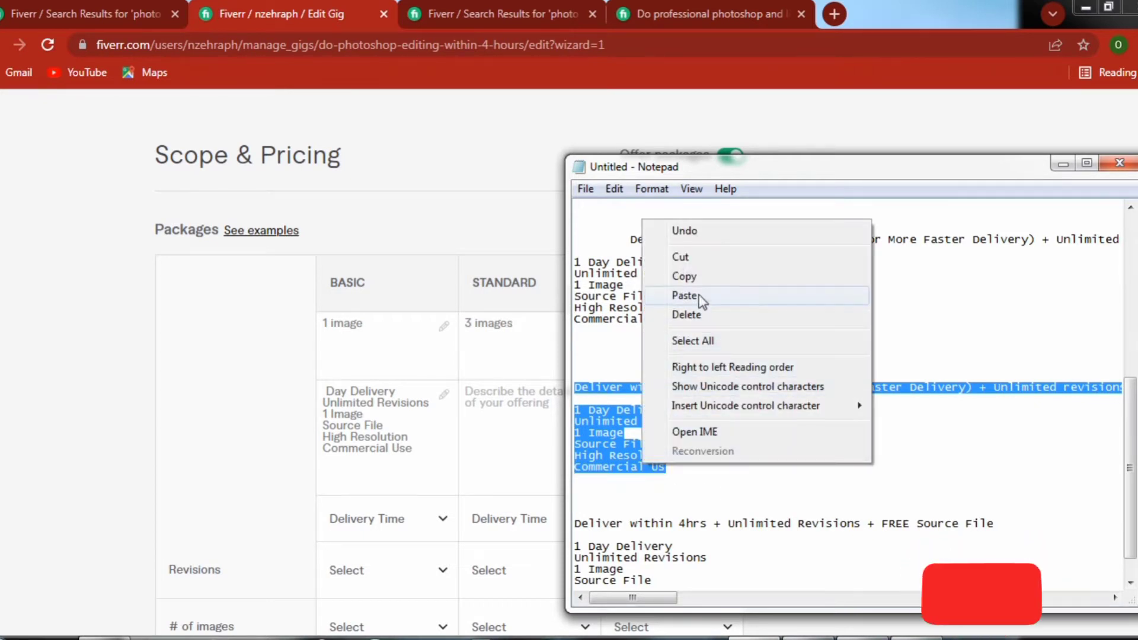
pyautogui.click(687, 277)
pyautogui.click(528, 445)
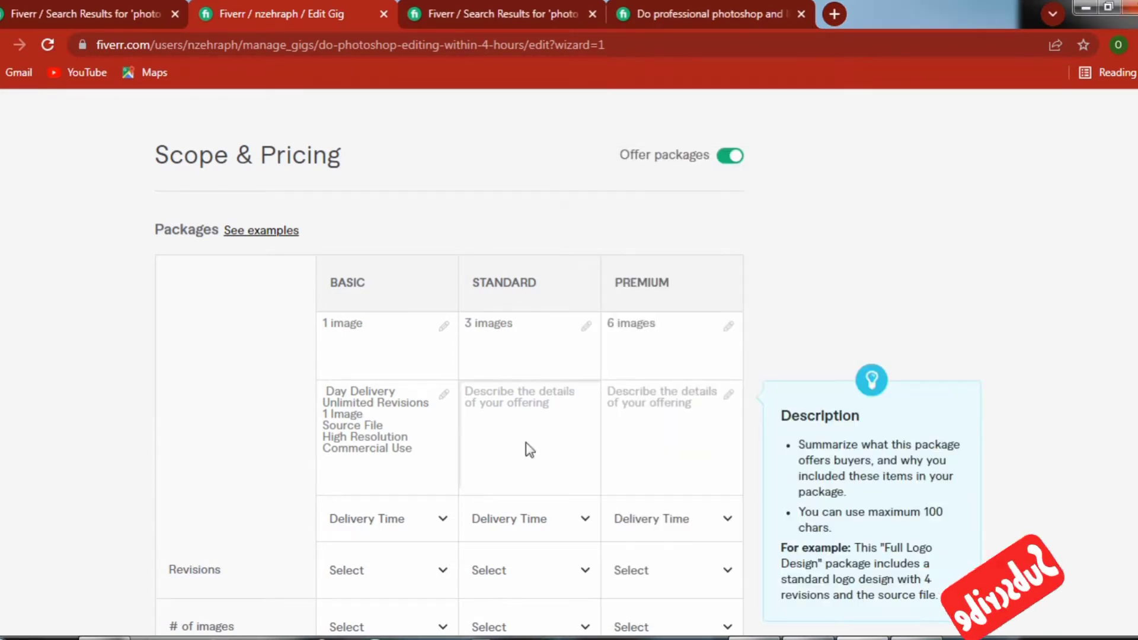
pyautogui.rightClick(529, 449)
pyautogui.click(597, 300)
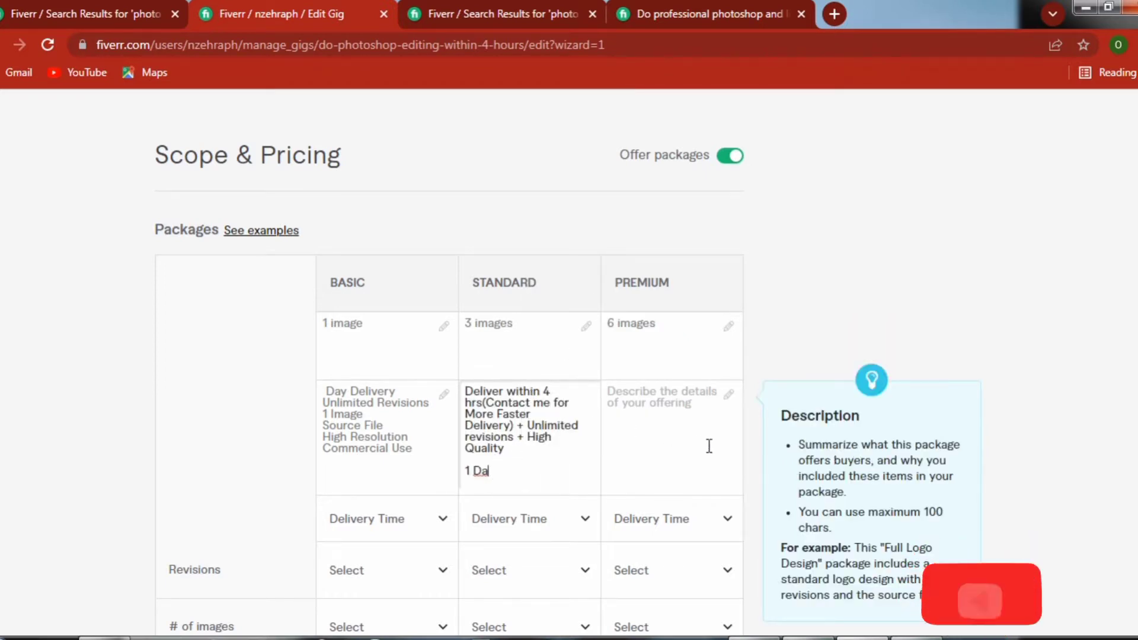
# Copy the last Notepad block, from "Deliver within 4hrs + Unlimited Revisions + FREE Source File" to "Commercial Use", into the Premium package description.
pyautogui.click(643, 446)
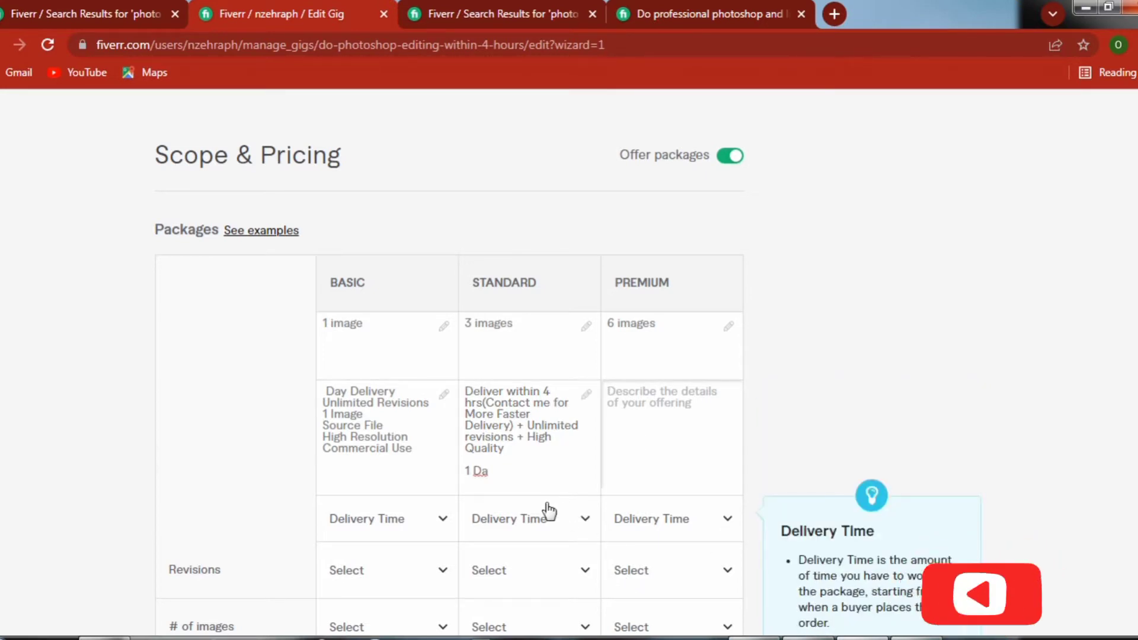
pyautogui.click(505, 480)
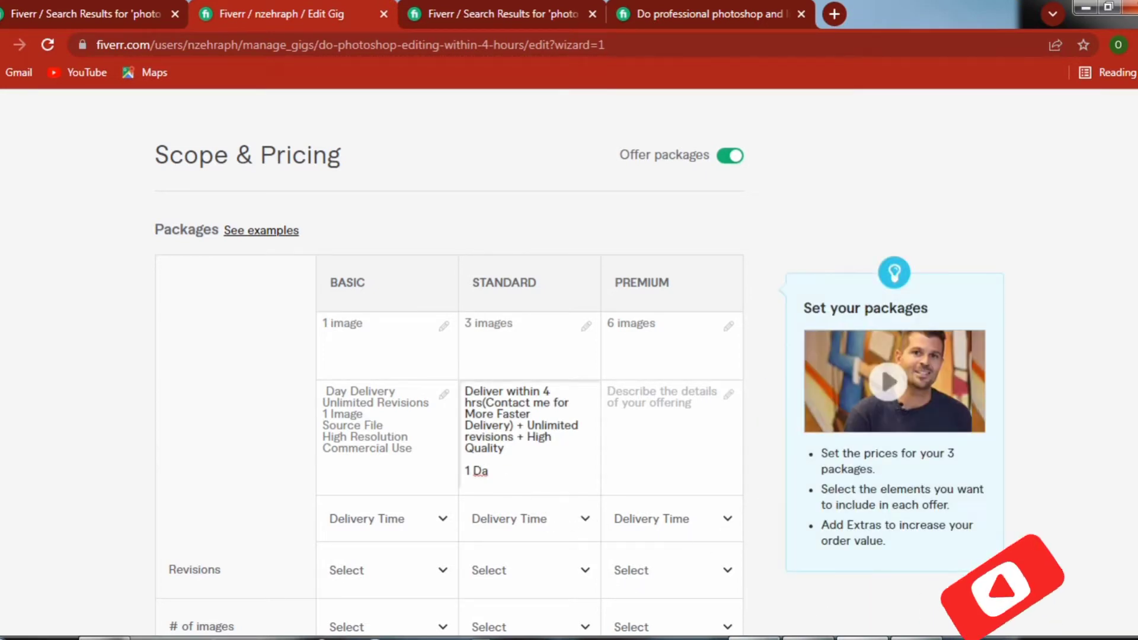
pyautogui.click(761, 638)
pyautogui.scroll(-1, 640, 545)
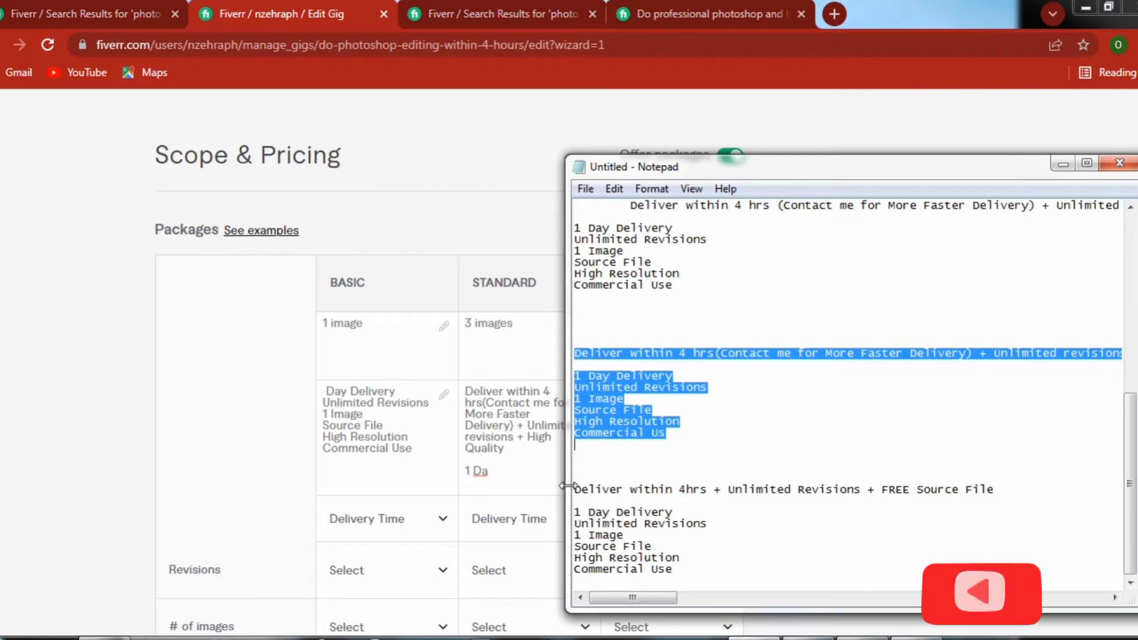
pyautogui.moveTo(573, 489); pyautogui.dragTo(708, 589)
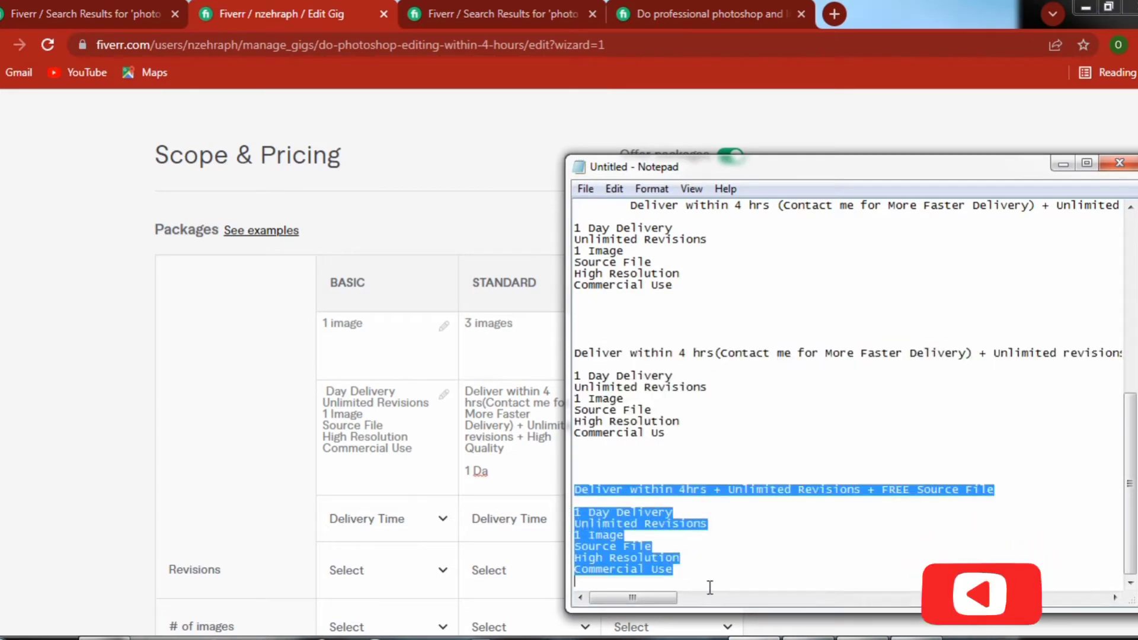
pyautogui.rightClick(619, 559)
pyautogui.click(701, 373)
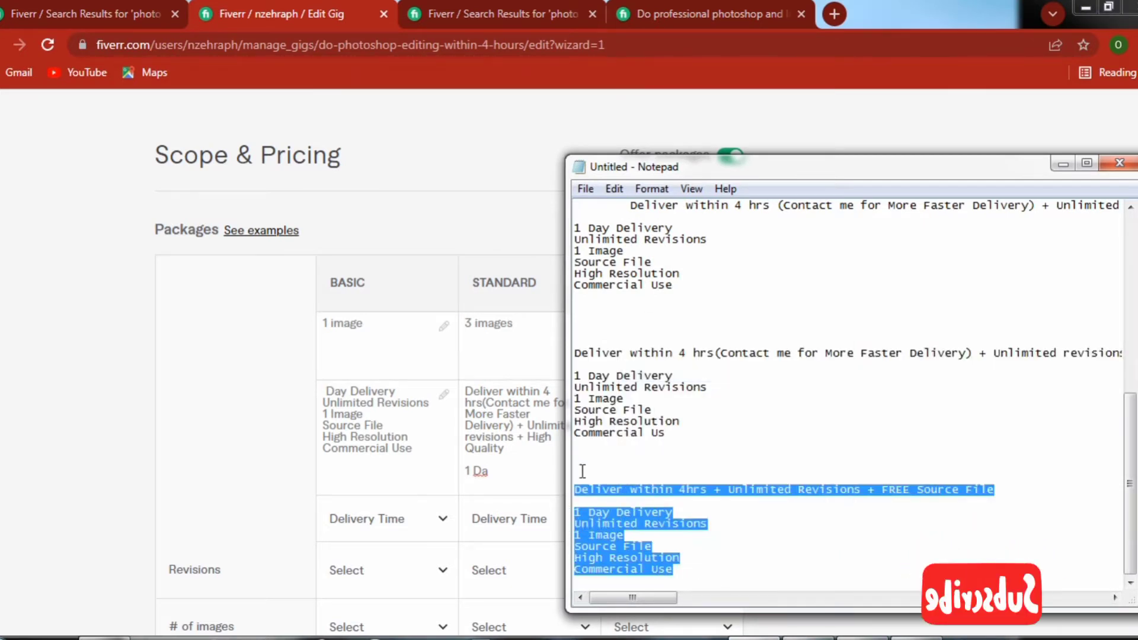
pyautogui.click(536, 472)
pyautogui.rightClick(663, 458)
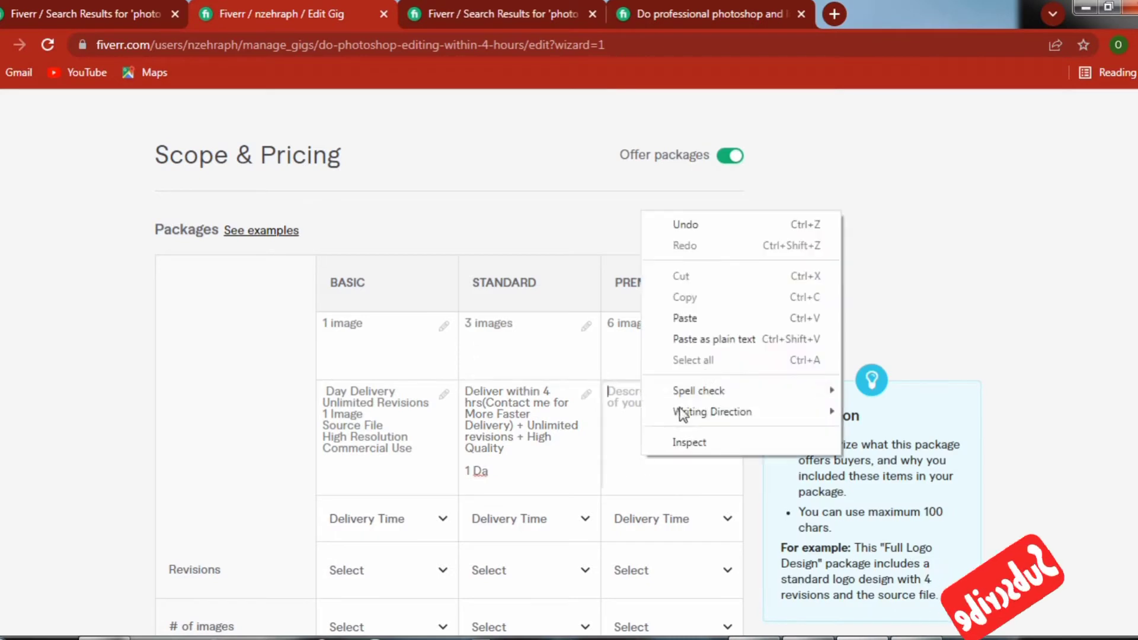
pyautogui.click(720, 318)
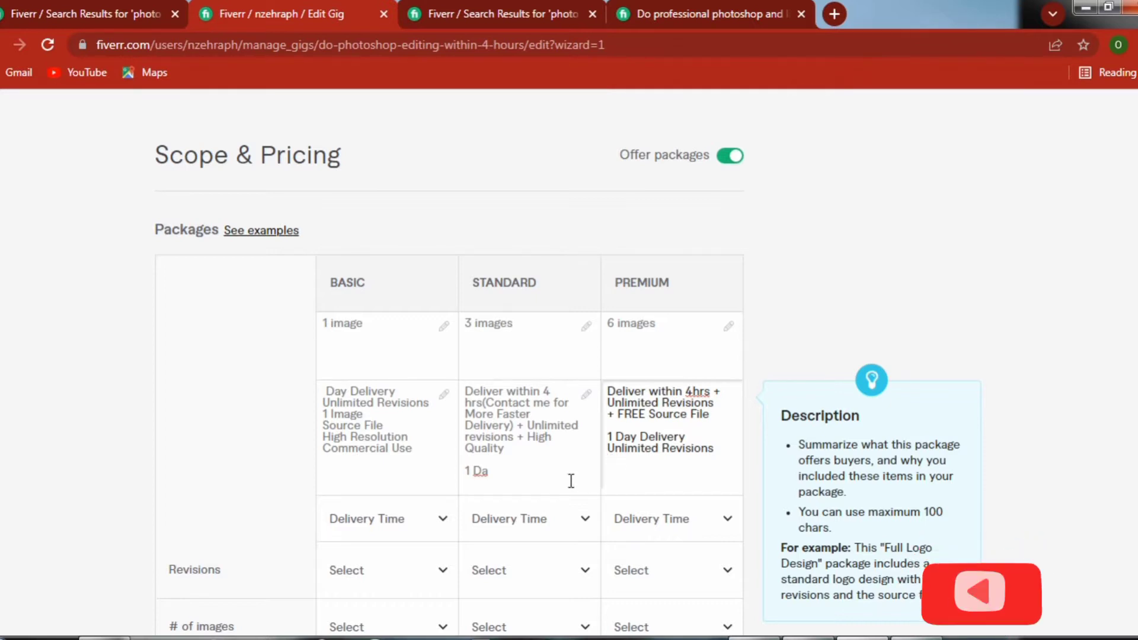
# Delete the cut-off trailing text "1 Da" from the Standard package description.
pyautogui.click(505, 477)
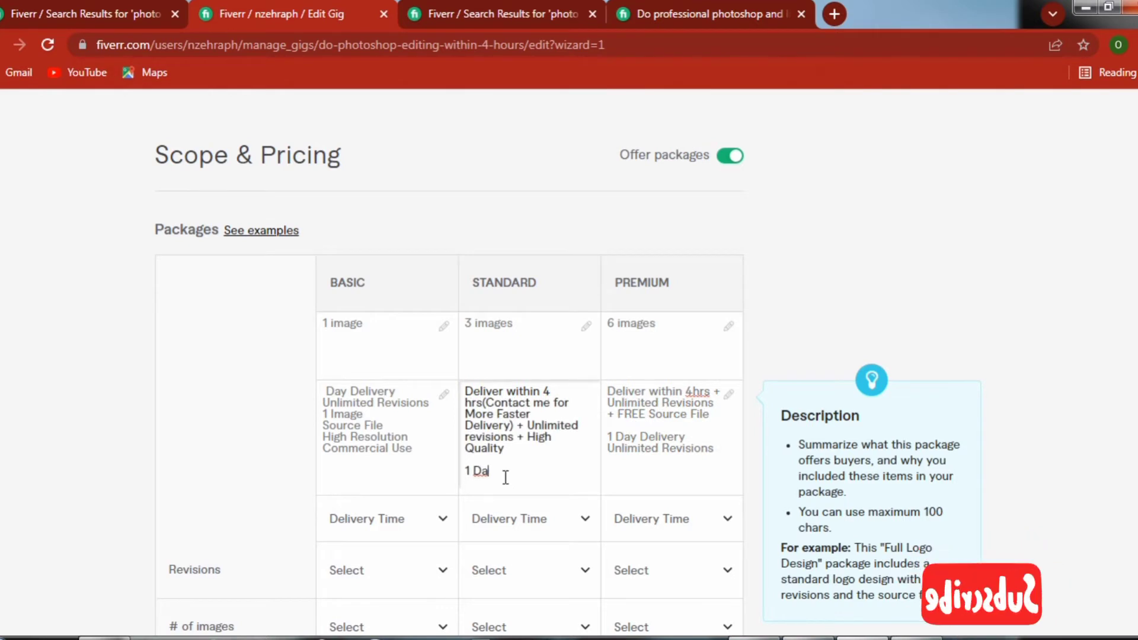
pyautogui.press('BackSpace')
pyautogui.press('BackSpace')
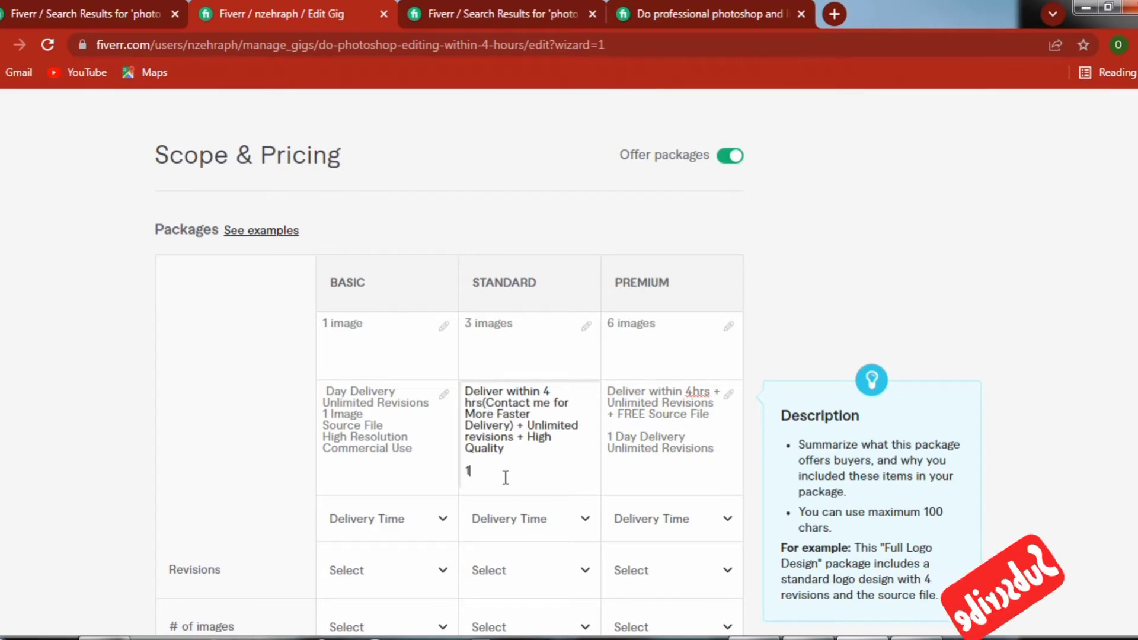
# Set the delivery time to "1 day Delivery" for the Basic, Standard and Premium packages.
pyautogui.scroll(-3, 463, 522)
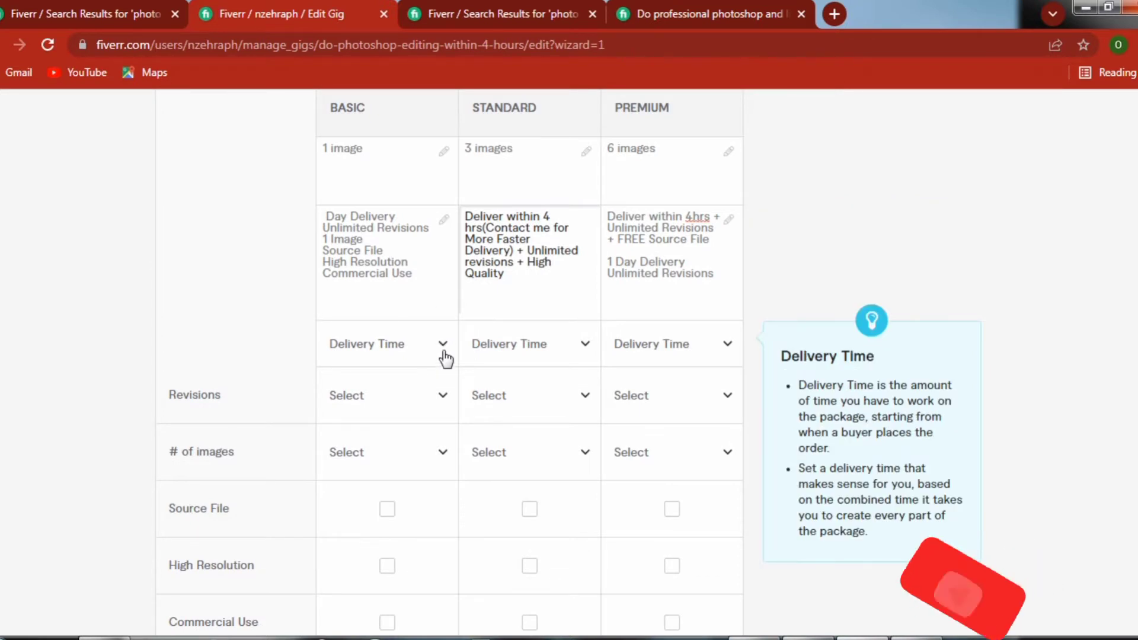
pyautogui.click(443, 347)
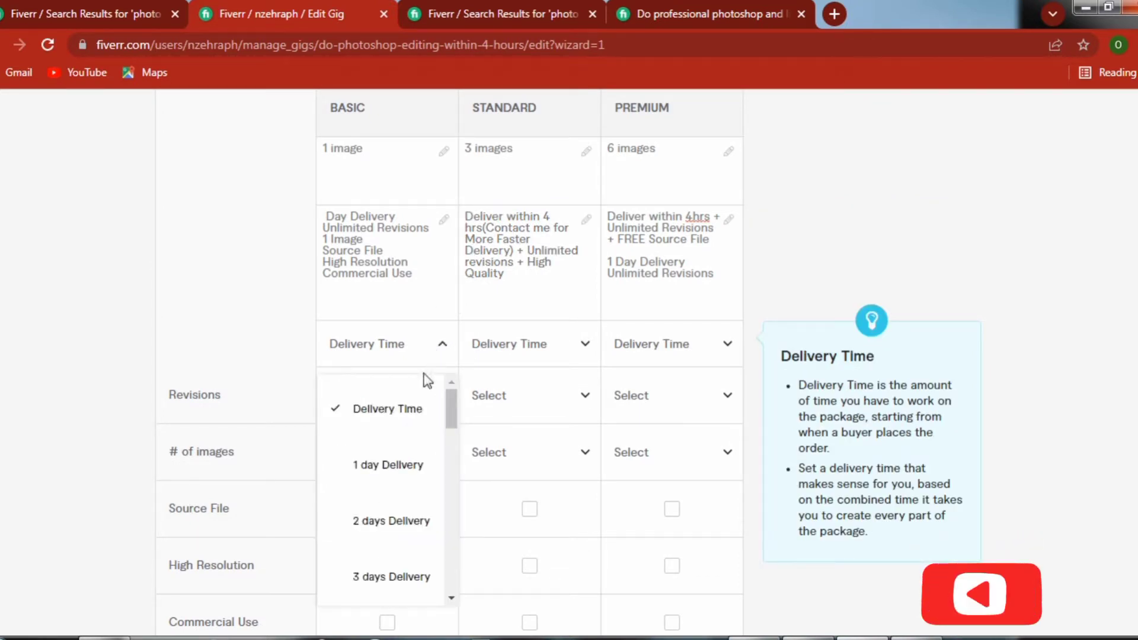
pyautogui.click(386, 468)
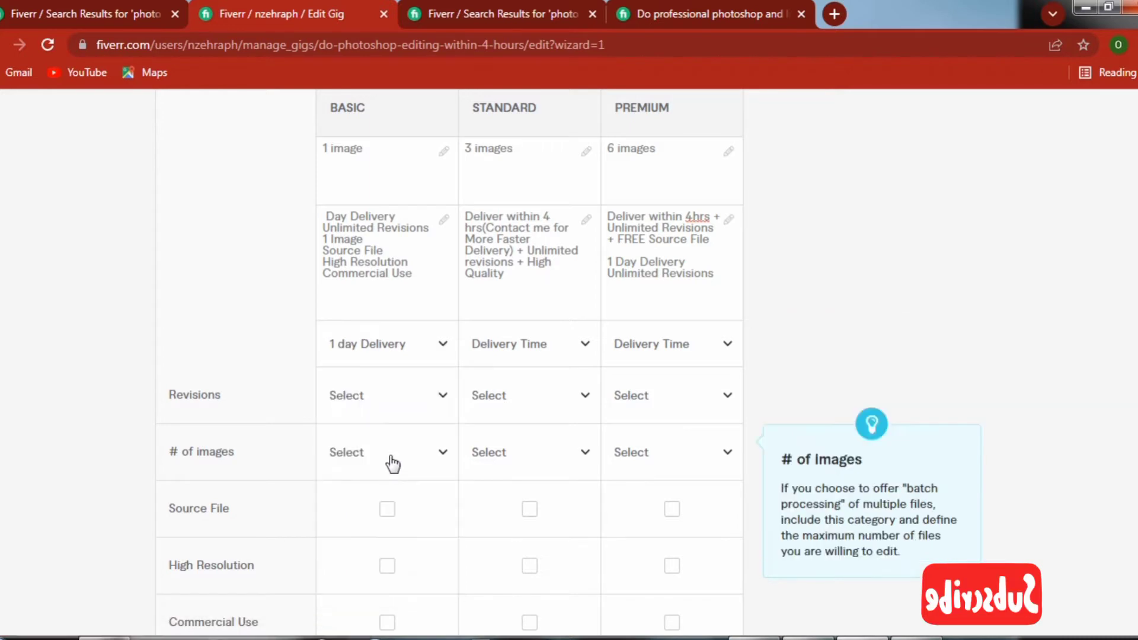
pyautogui.click(584, 345)
pyautogui.click(519, 468)
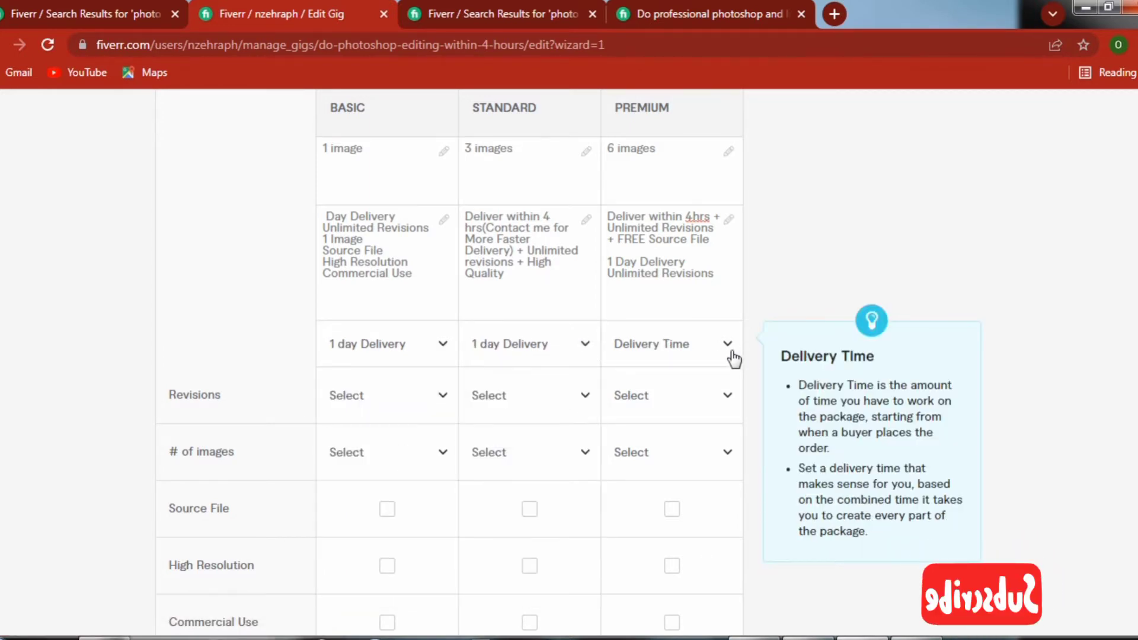
pyautogui.click(728, 346)
pyautogui.click(670, 469)
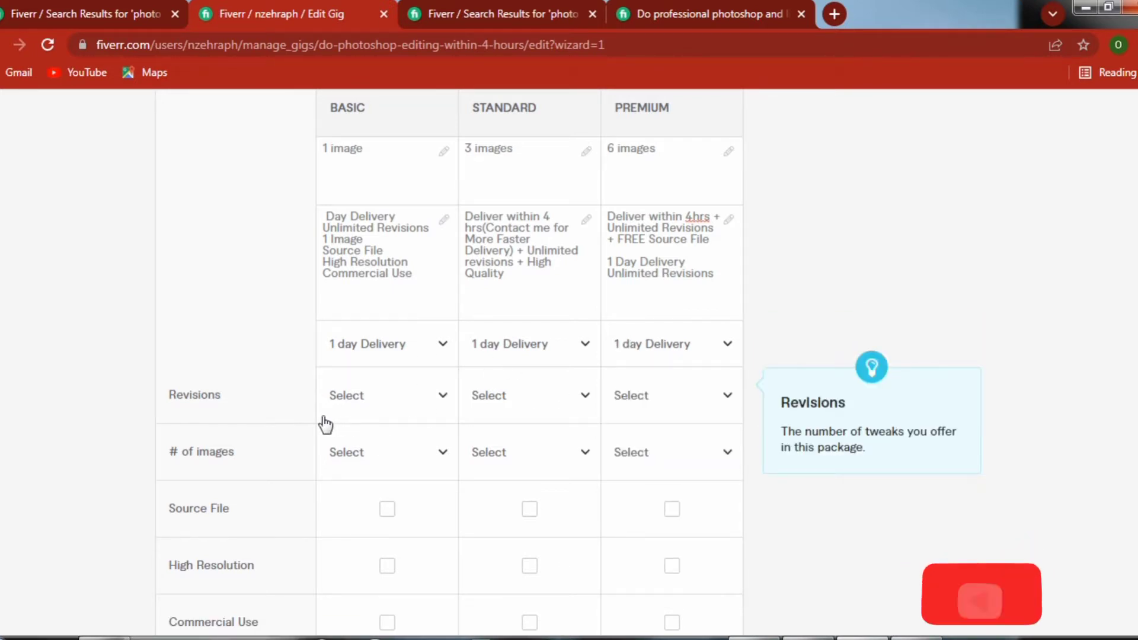
# Set the number of revisions to 1 for the Basic, Standard and Premium packages.
pyautogui.click(445, 398)
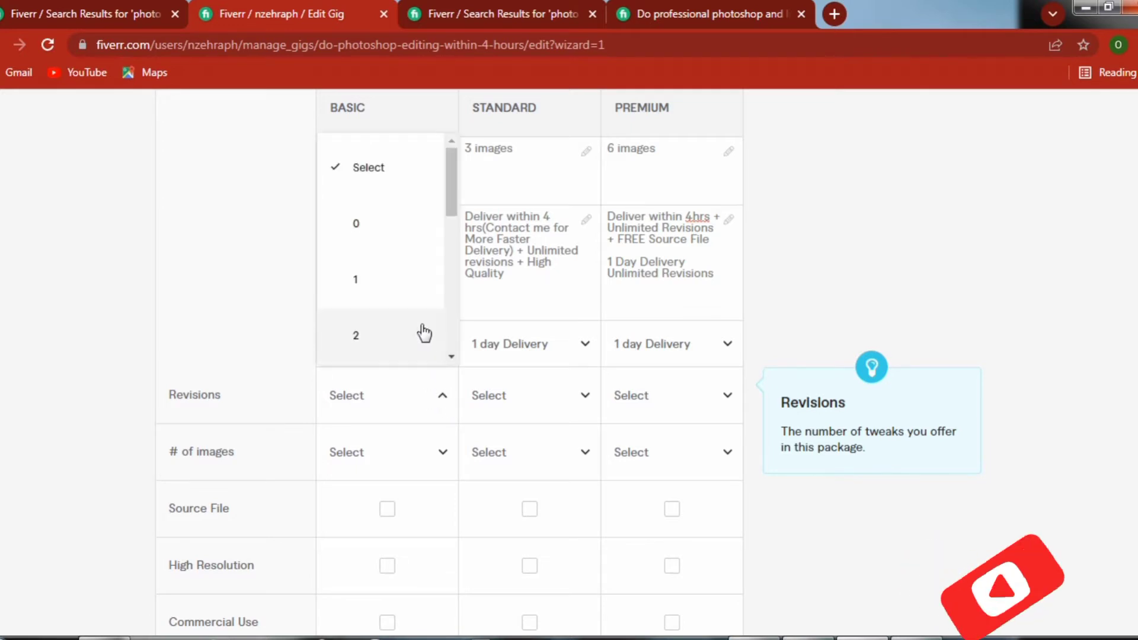
pyautogui.scroll(-2, 368, 317)
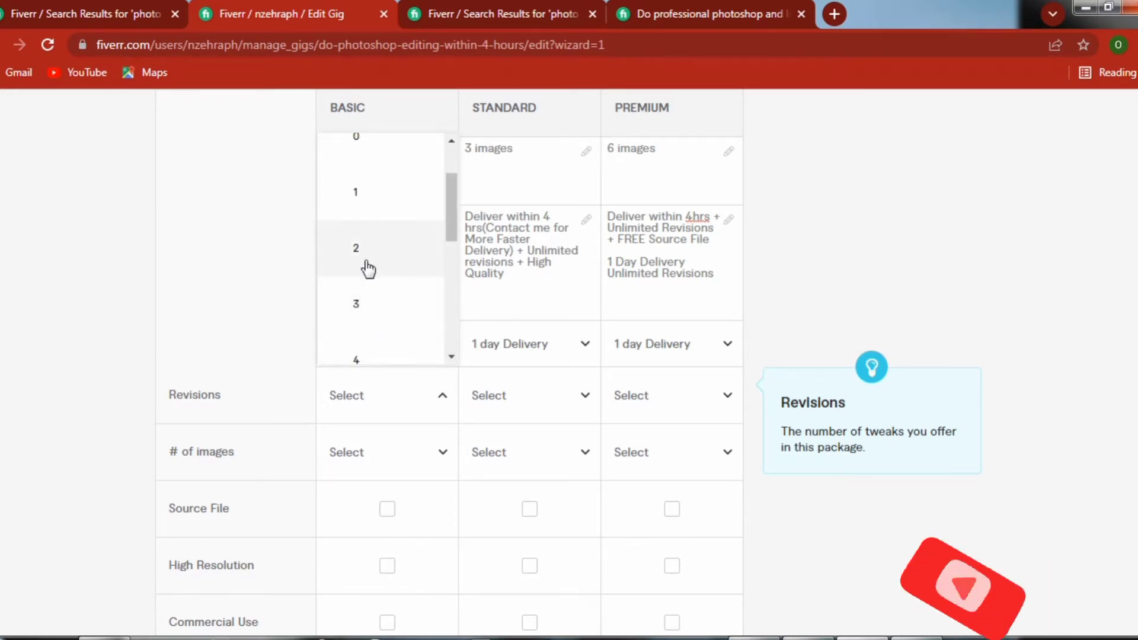
pyautogui.click(378, 209)
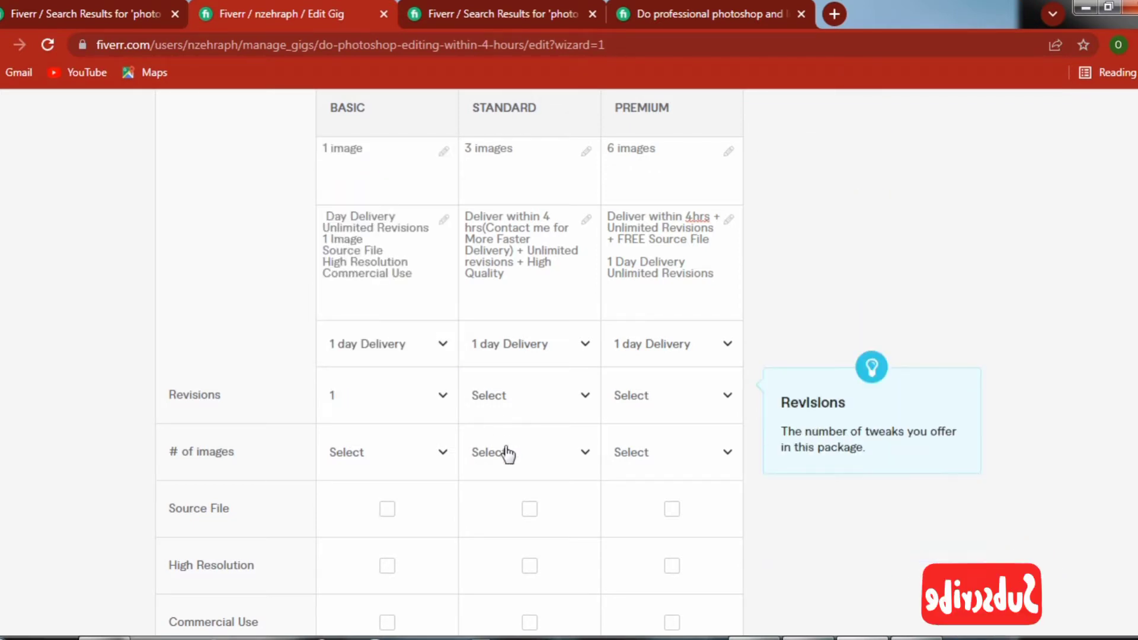
pyautogui.click(580, 399)
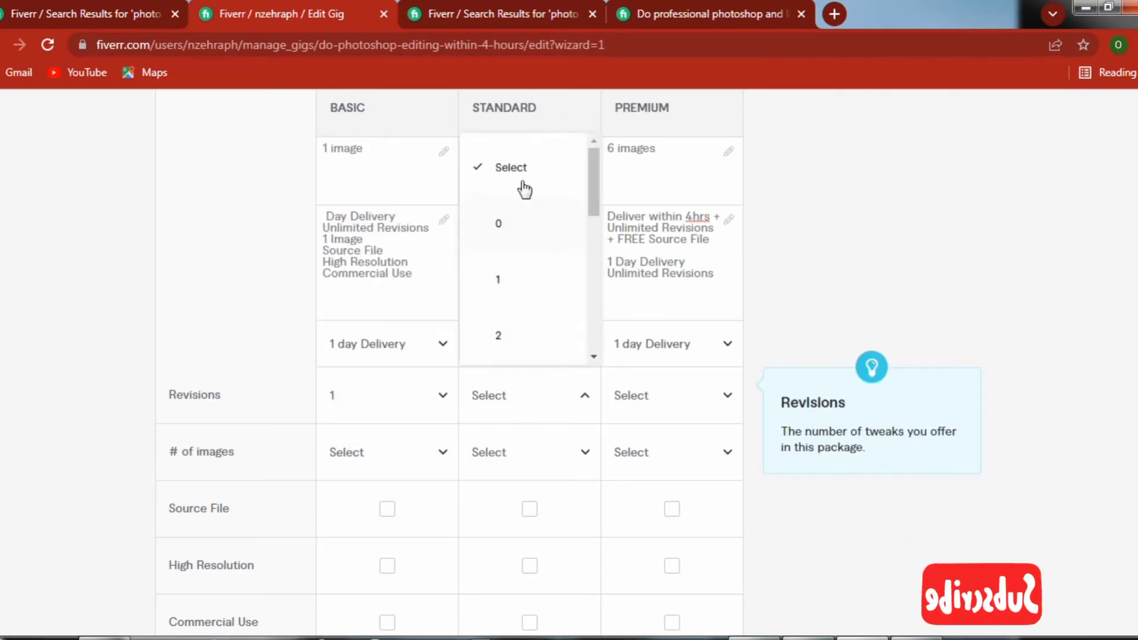
pyautogui.click(503, 284)
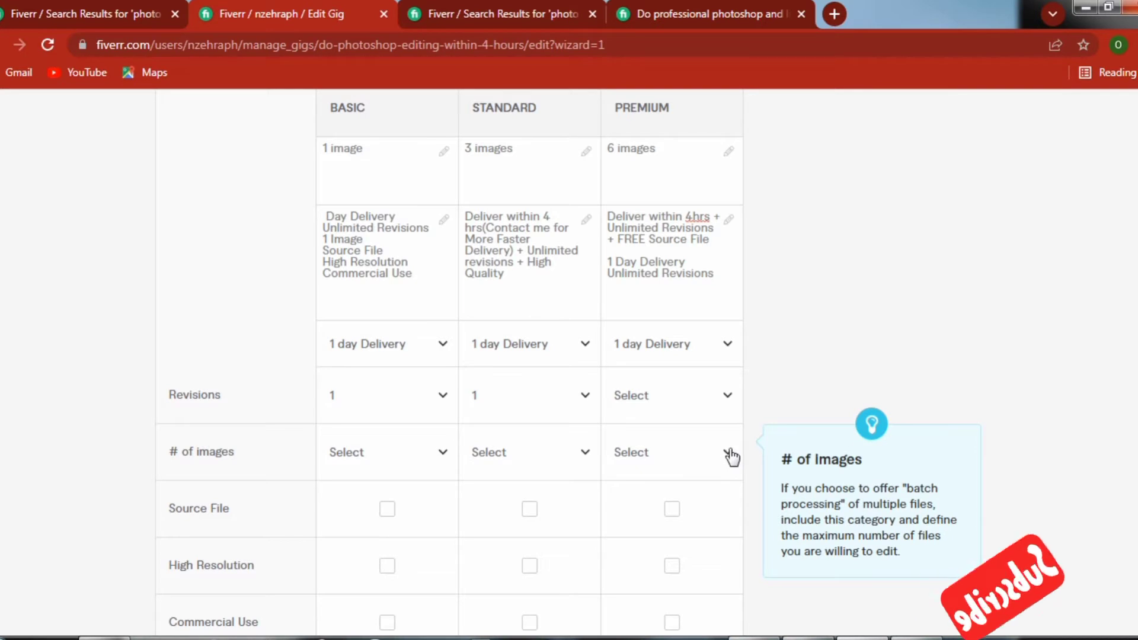
pyautogui.click(729, 396)
pyautogui.click(645, 279)
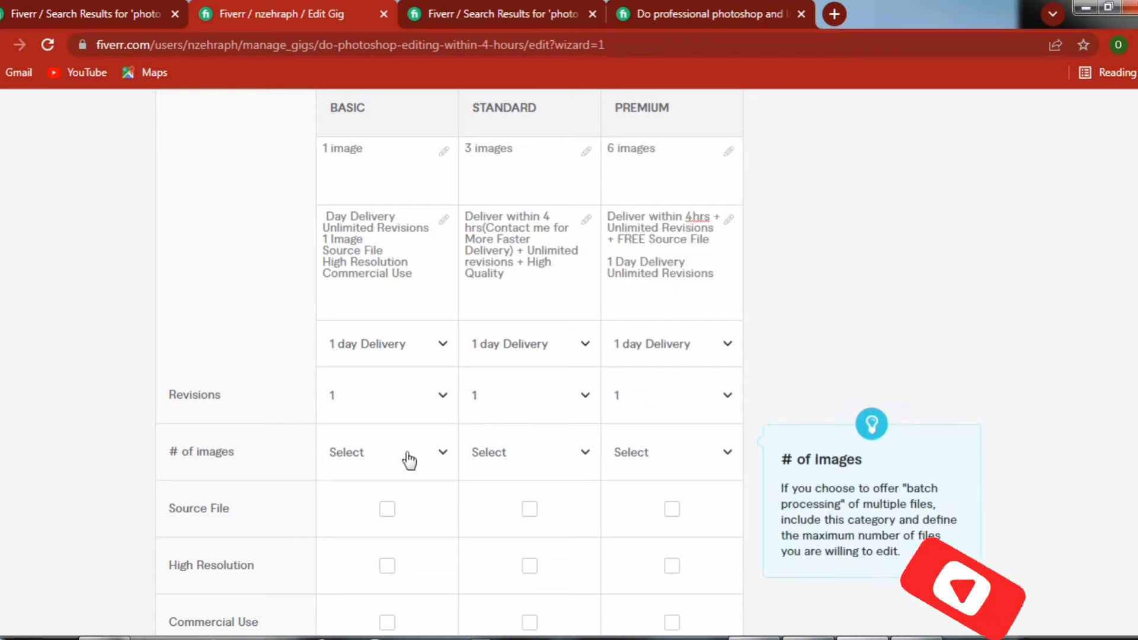
# Set the number of images to 1 for the Basic, Standard and Premium packages.
pyautogui.click(449, 457)
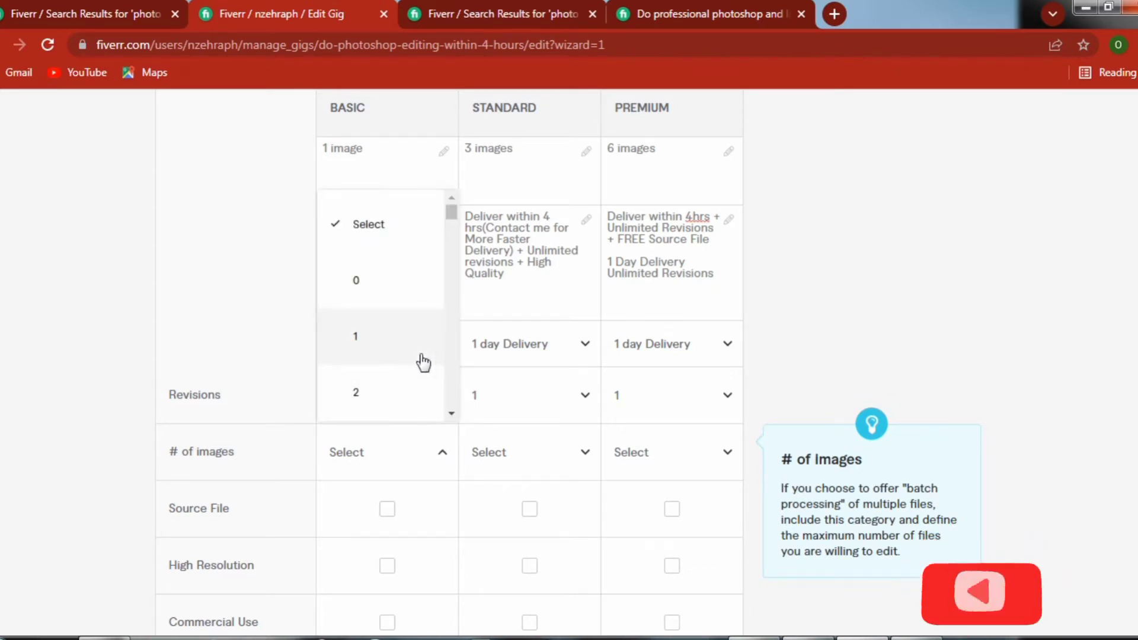
pyautogui.click(384, 339)
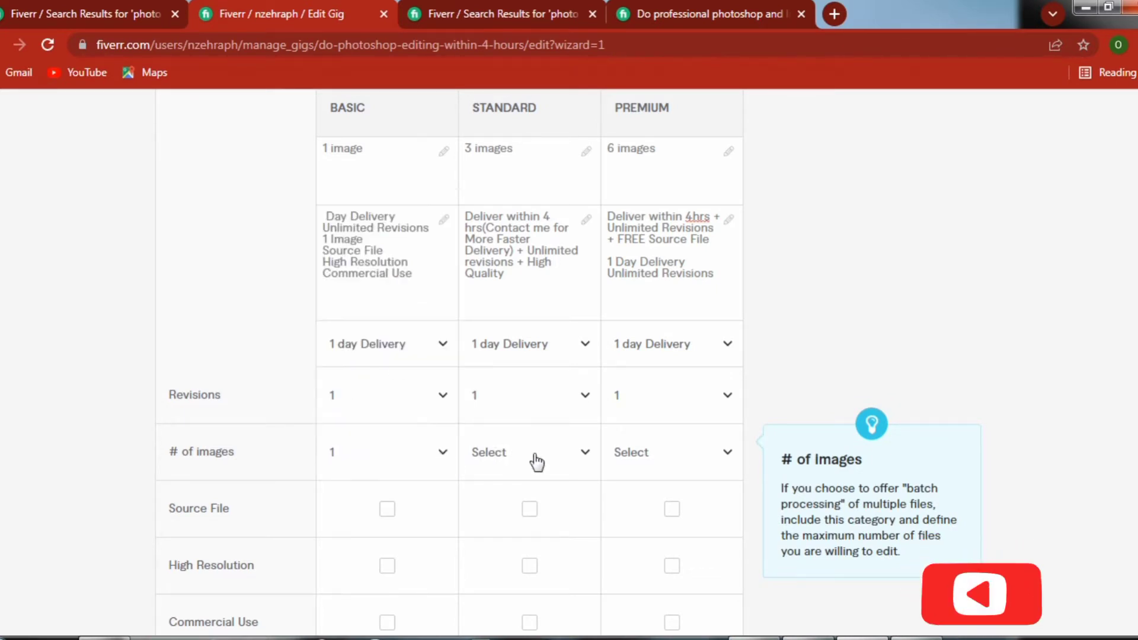
pyautogui.click(585, 457)
pyautogui.click(498, 336)
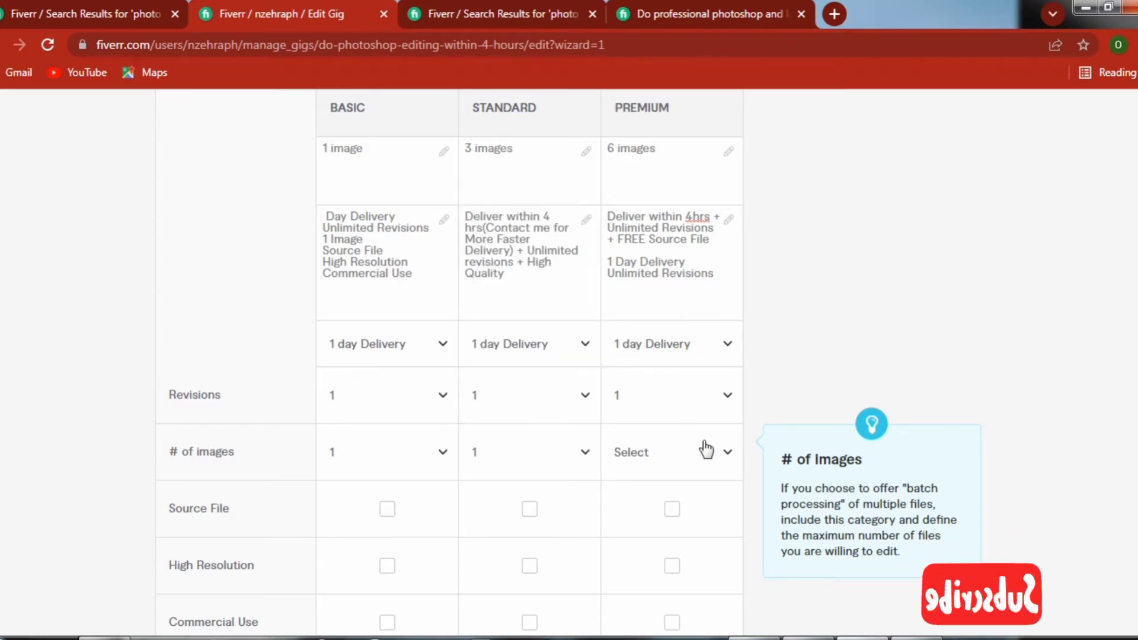
pyautogui.click(719, 458)
pyautogui.click(638, 337)
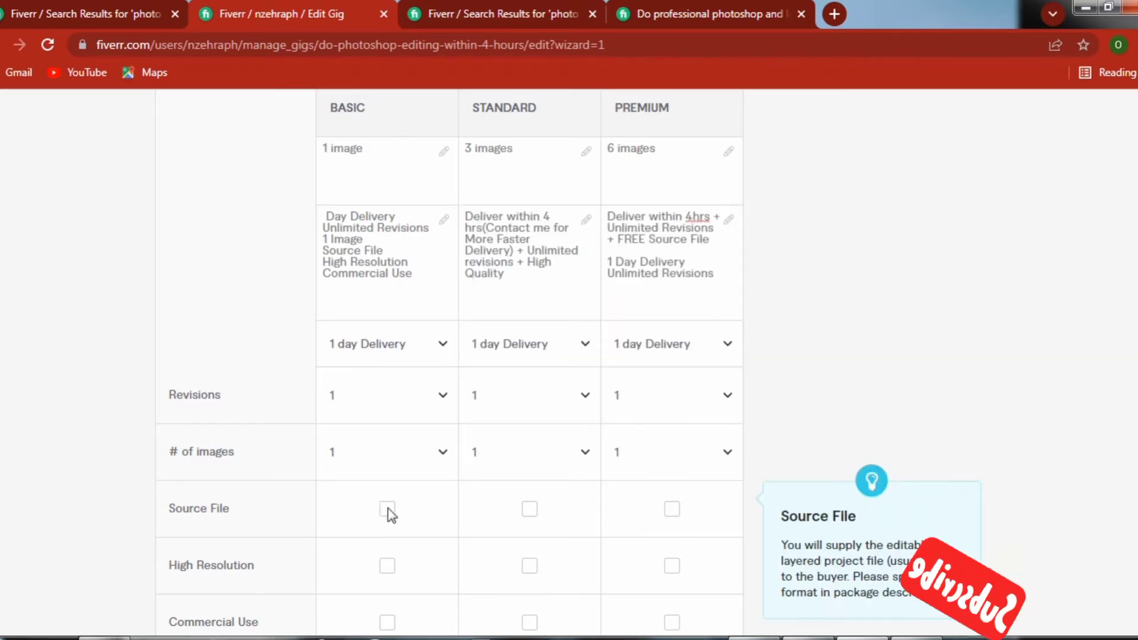
# Include Source File and High Resolution in the Basic, Standard and Premium packages.
pyautogui.scroll(-2, 386, 492)
pyautogui.click(387, 421)
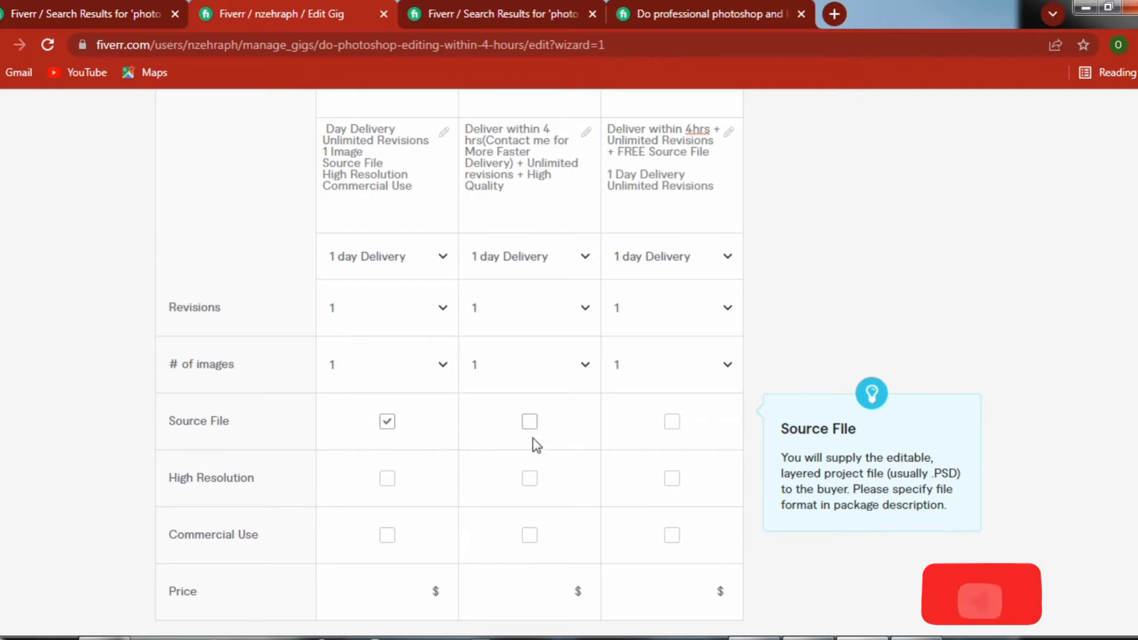
pyautogui.click(529, 422)
pyautogui.click(674, 423)
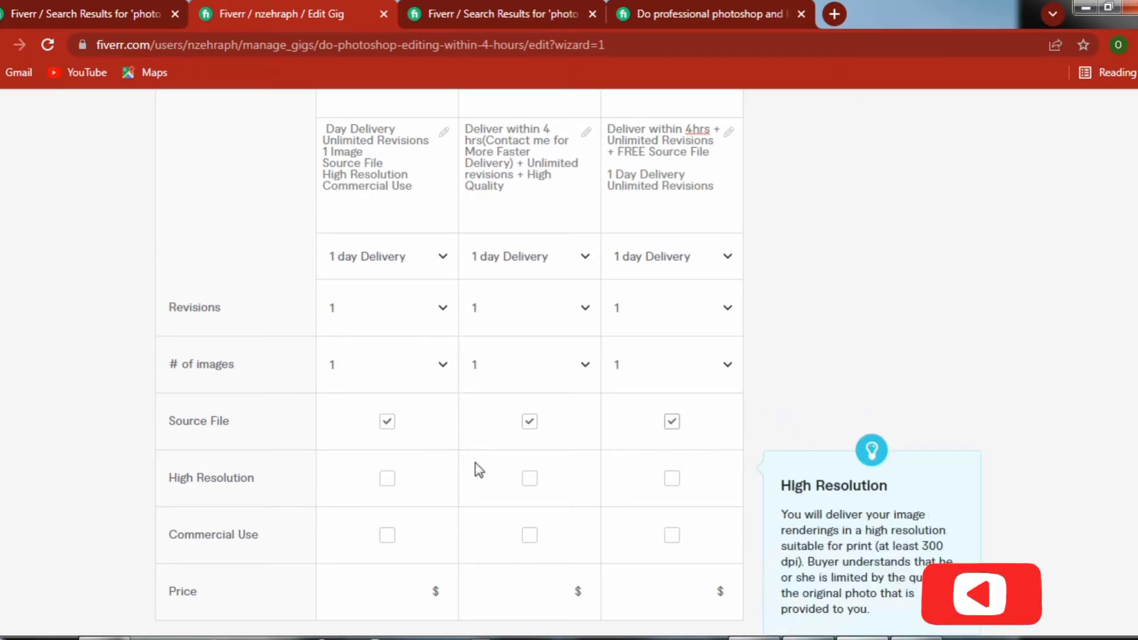
pyautogui.click(384, 481)
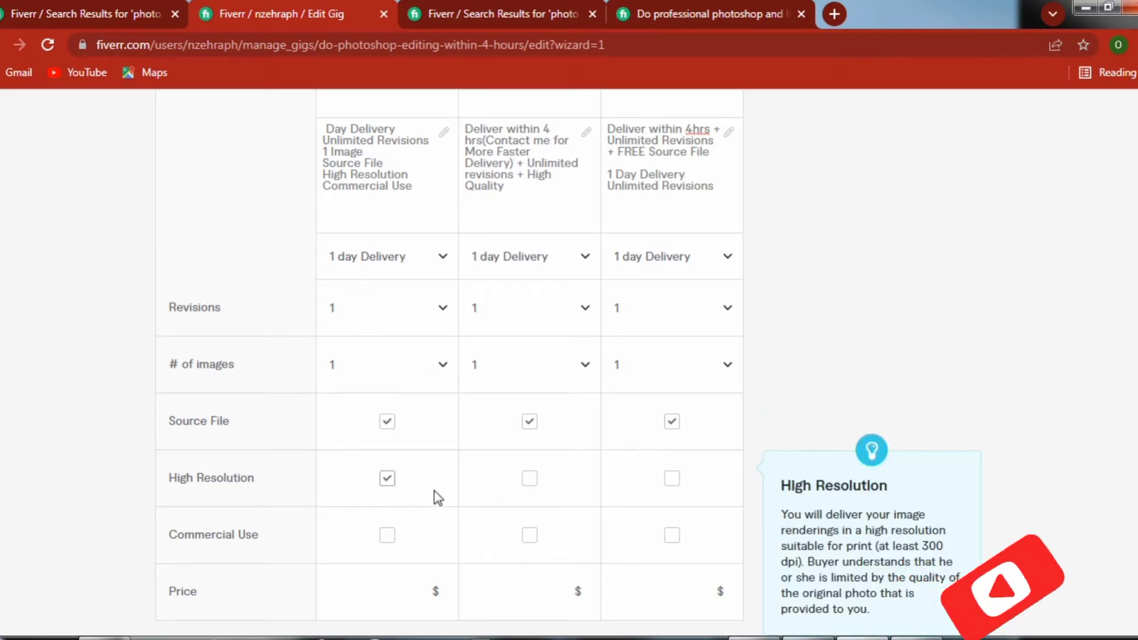
pyautogui.click(533, 483)
pyautogui.click(672, 478)
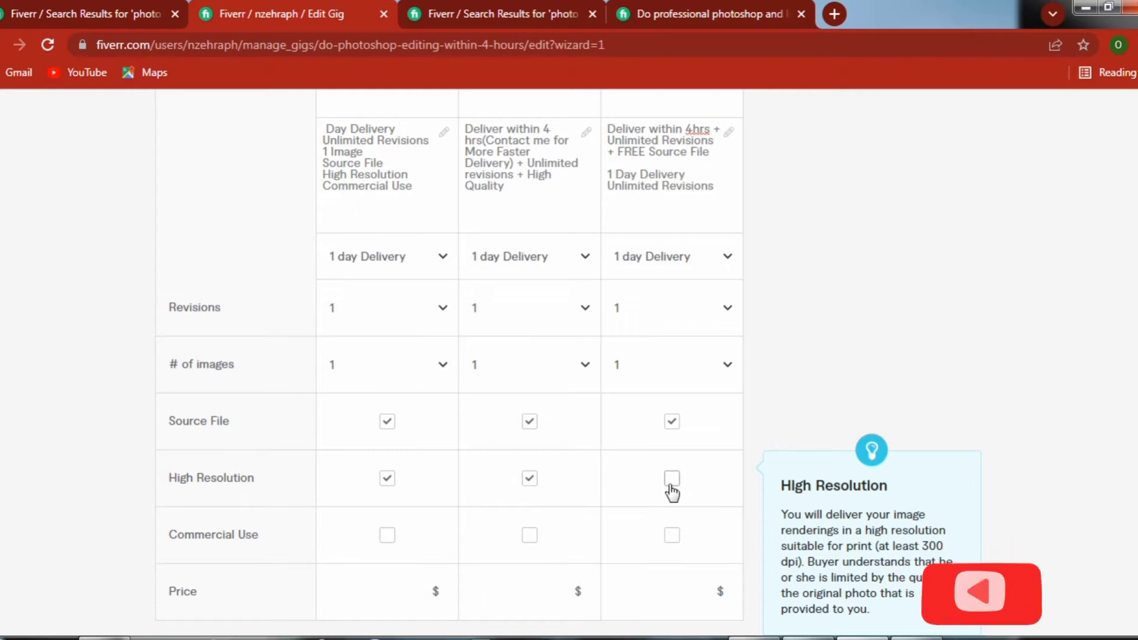
# Include Commercial Use in the Basic, Standard and Premium packages.
pyautogui.scroll(-3, 406, 450)
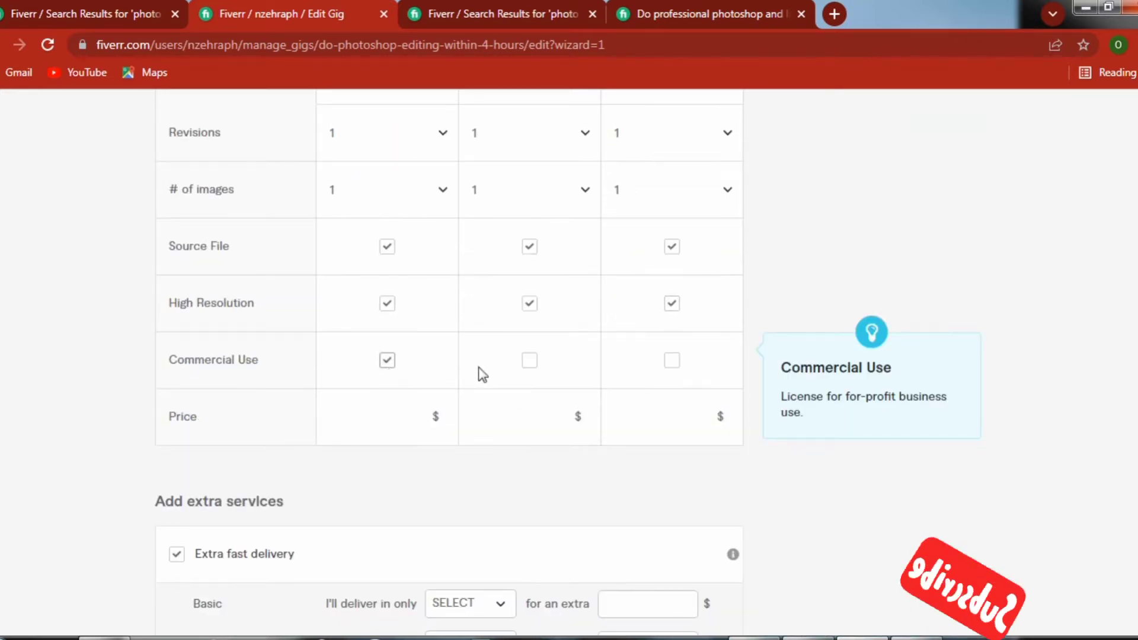
pyautogui.click(530, 363)
pyautogui.click(675, 362)
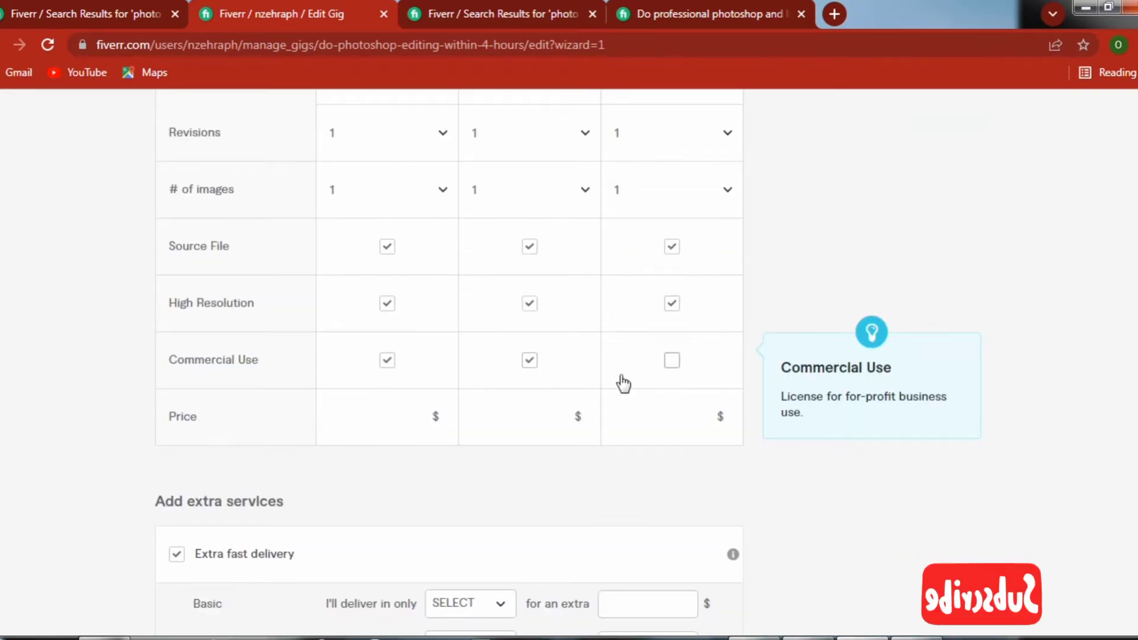
# Set the package prices to $5 for Basic, $15 for Standard and $30 for Premium.
pyautogui.click(394, 415)
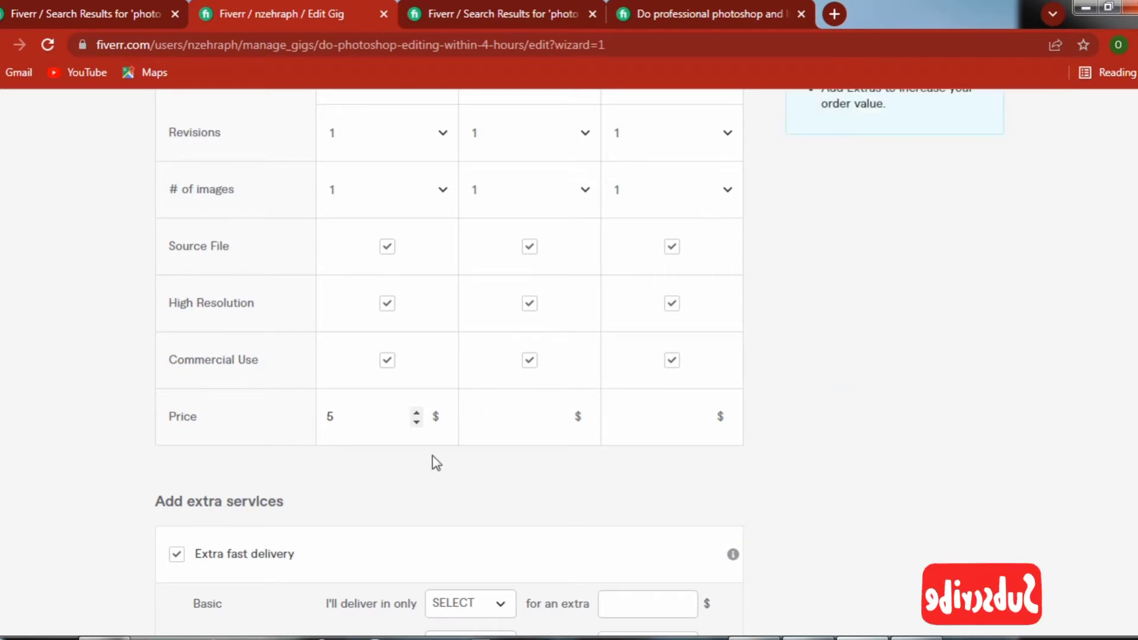
pyautogui.click(537, 417)
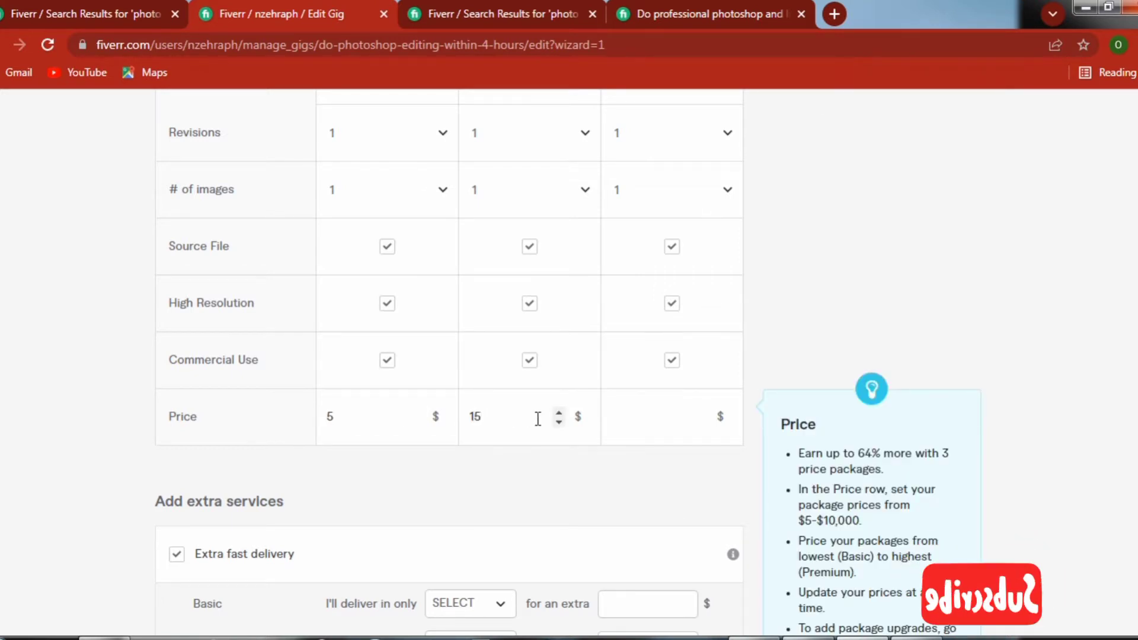
pyautogui.click(647, 420)
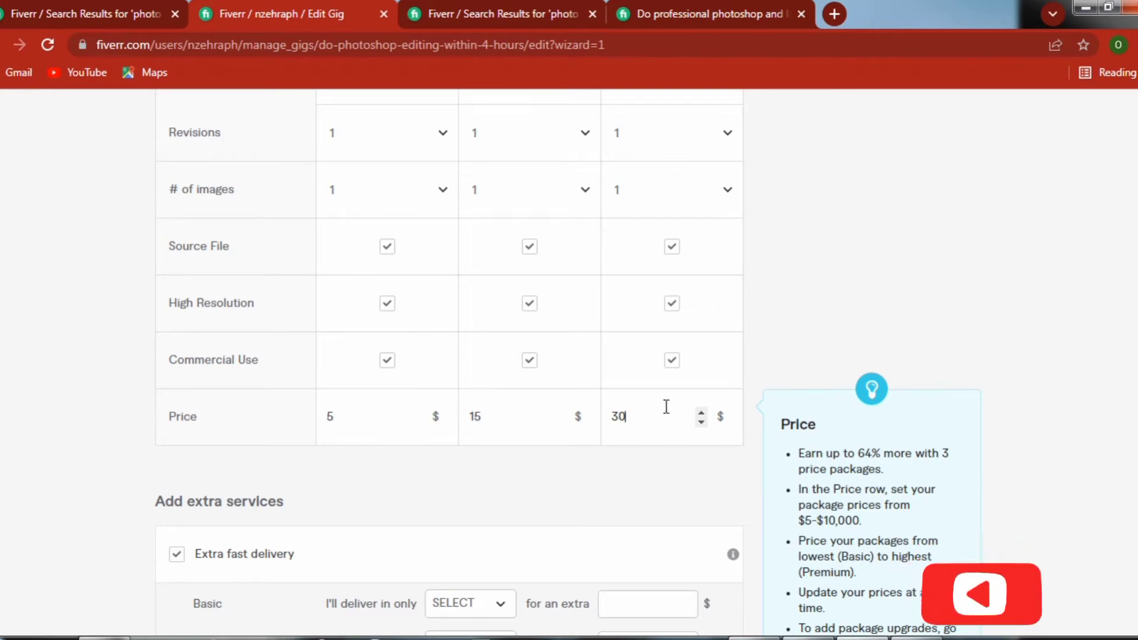
# Set the extra fast delivery time to 1 DAY for the Basic, Standard and Premium packages.
pyautogui.scroll(-3, 589, 399)
pyautogui.scroll(6, 599, 379)
pyautogui.scroll(7, 603, 356)
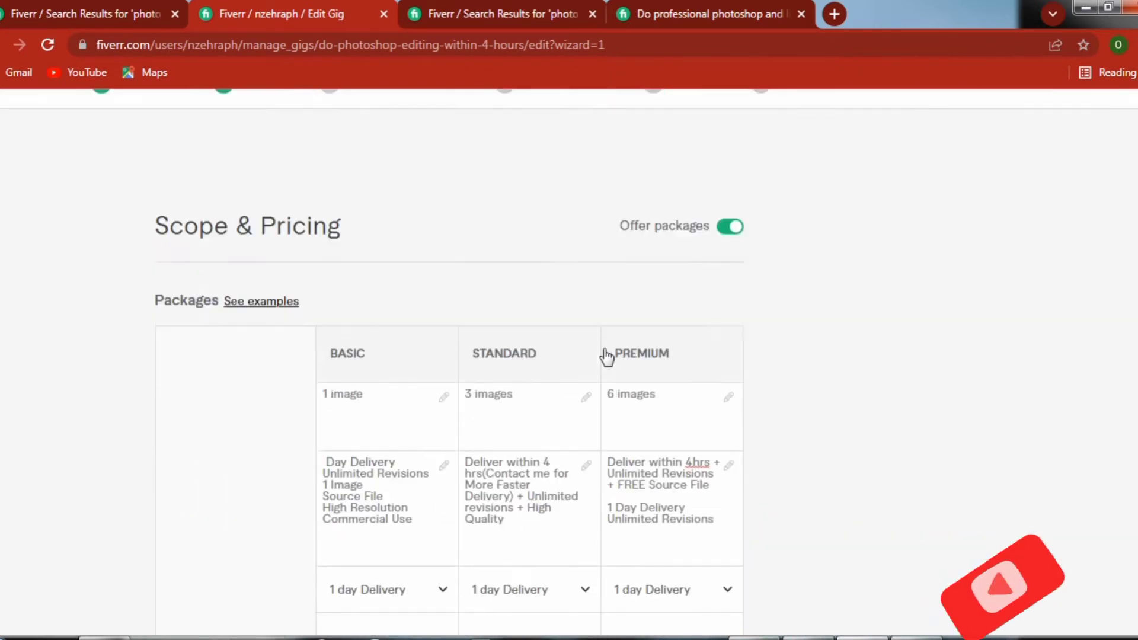
pyautogui.scroll(-7, 604, 356)
pyautogui.scroll(-10, 607, 355)
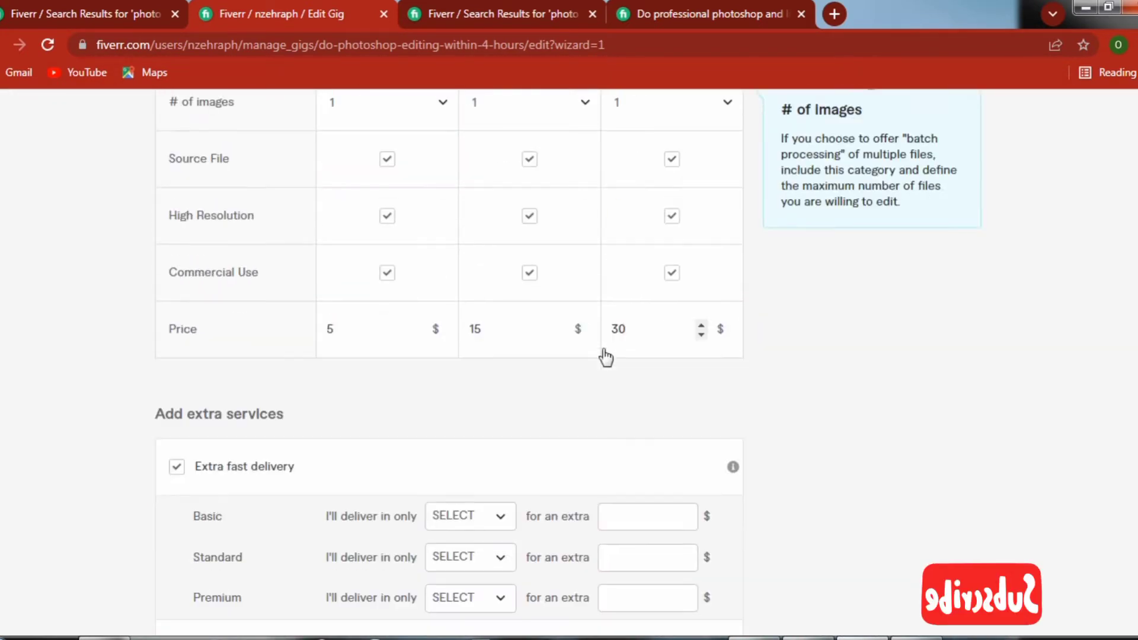
pyautogui.scroll(3, 536, 366)
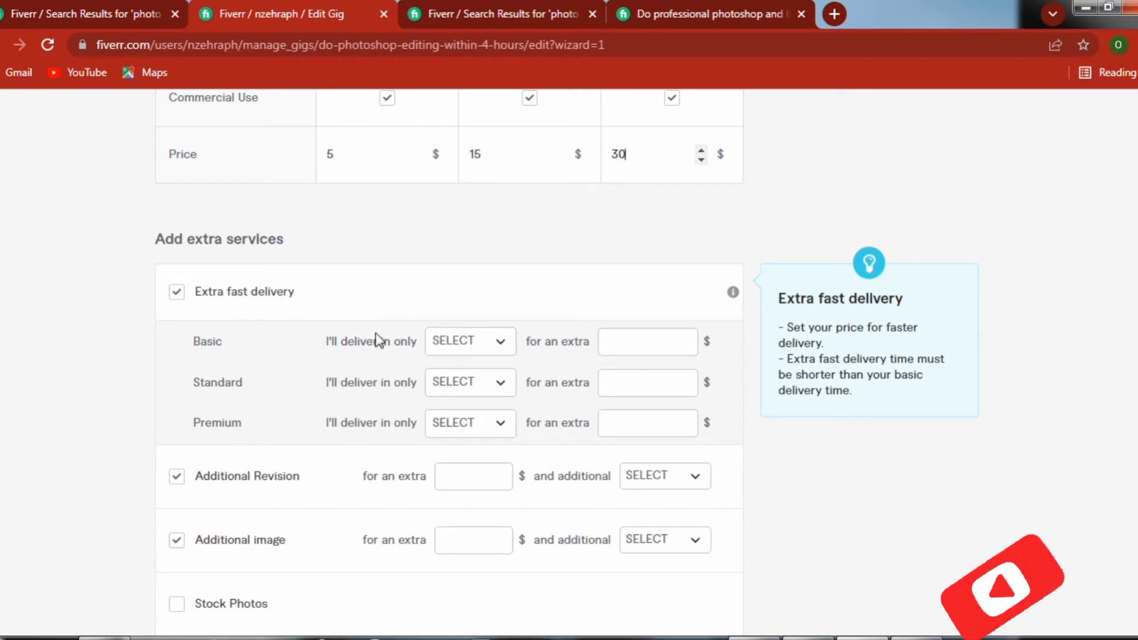
pyautogui.click(499, 348)
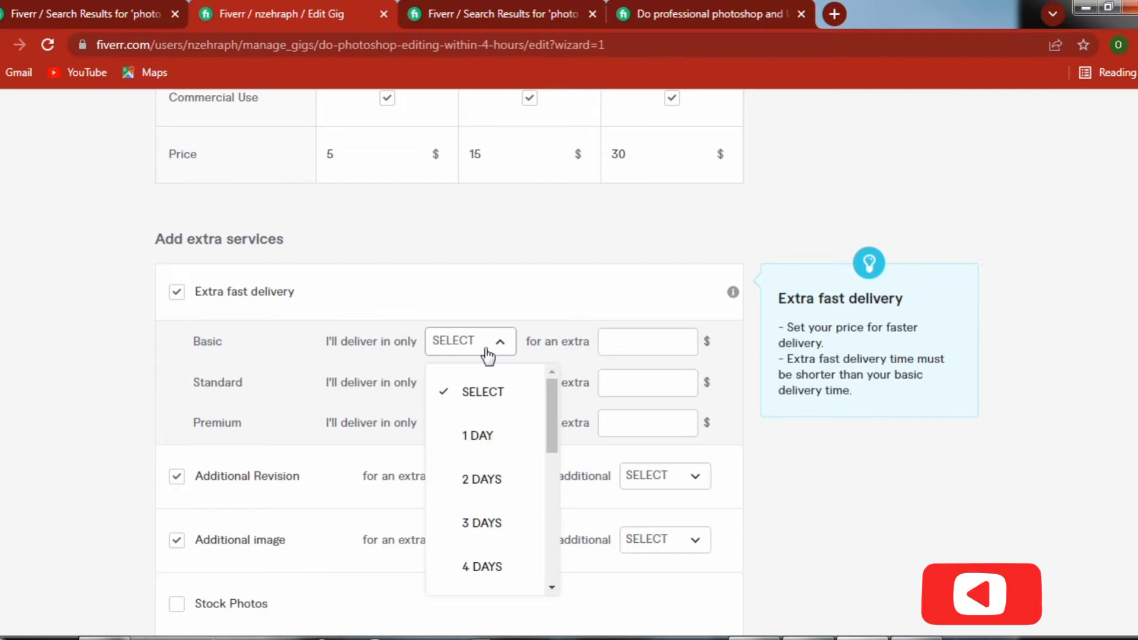
pyautogui.click(484, 438)
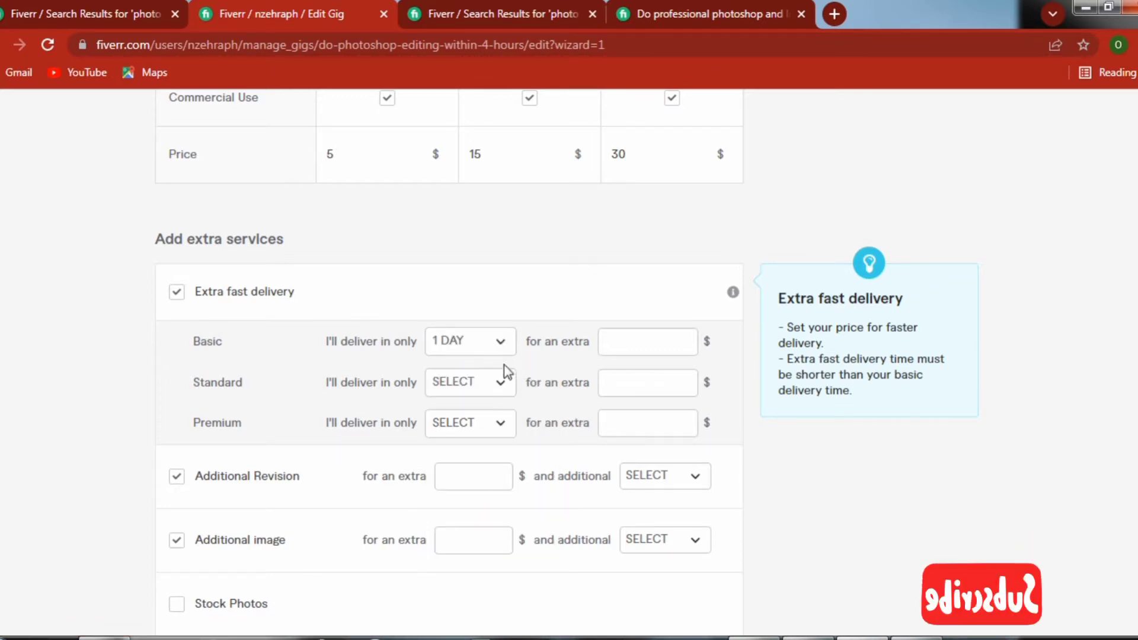
pyautogui.click(501, 386)
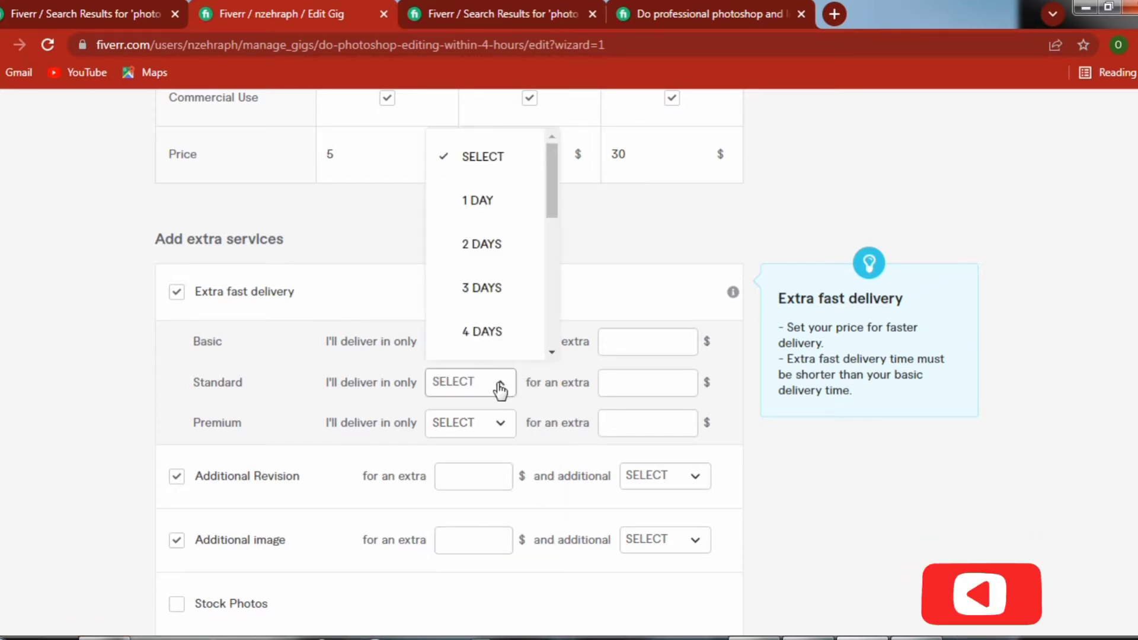
pyautogui.click(496, 201)
pyautogui.click(498, 425)
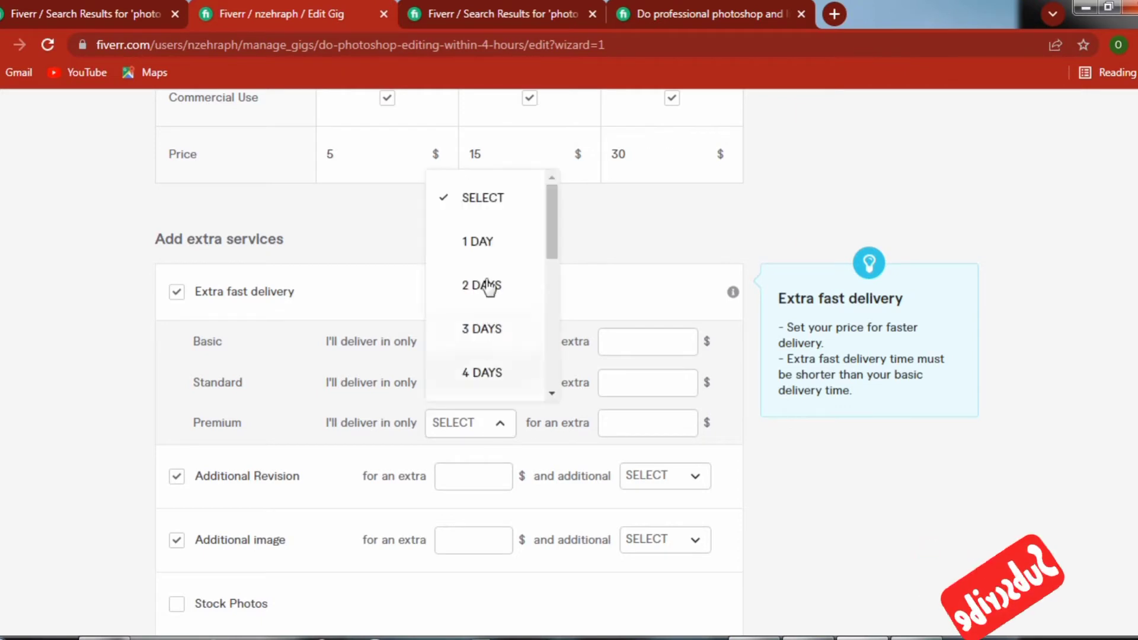
pyautogui.click(481, 241)
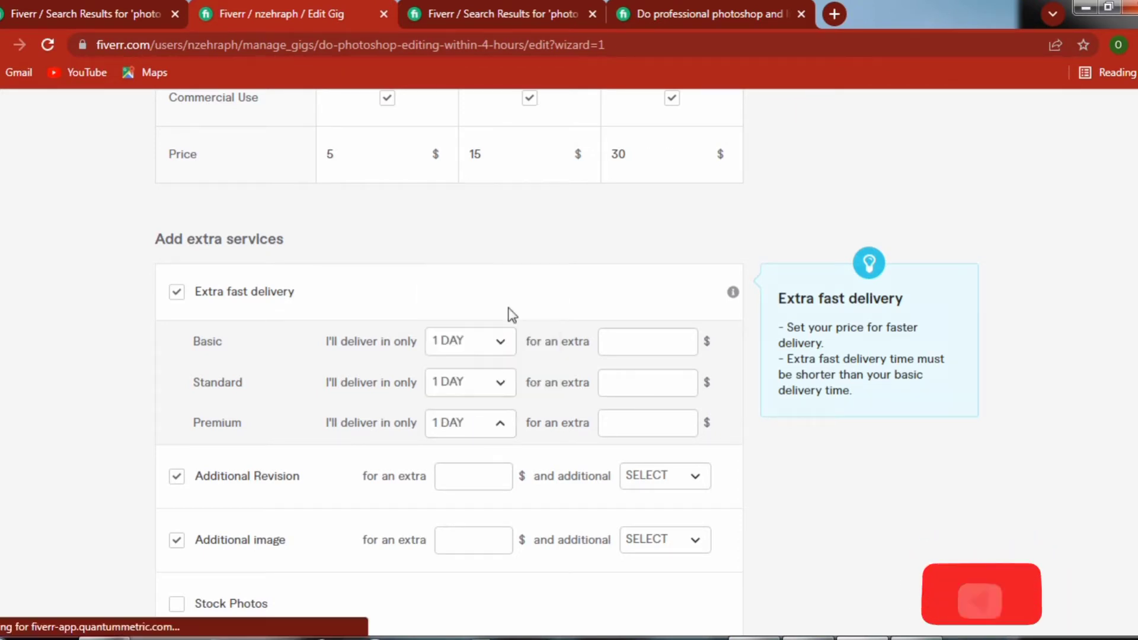
# Set the extra fast delivery charges to $5 for Basic, $15 for Standard and $30 for Premium.
pyautogui.click(646, 344)
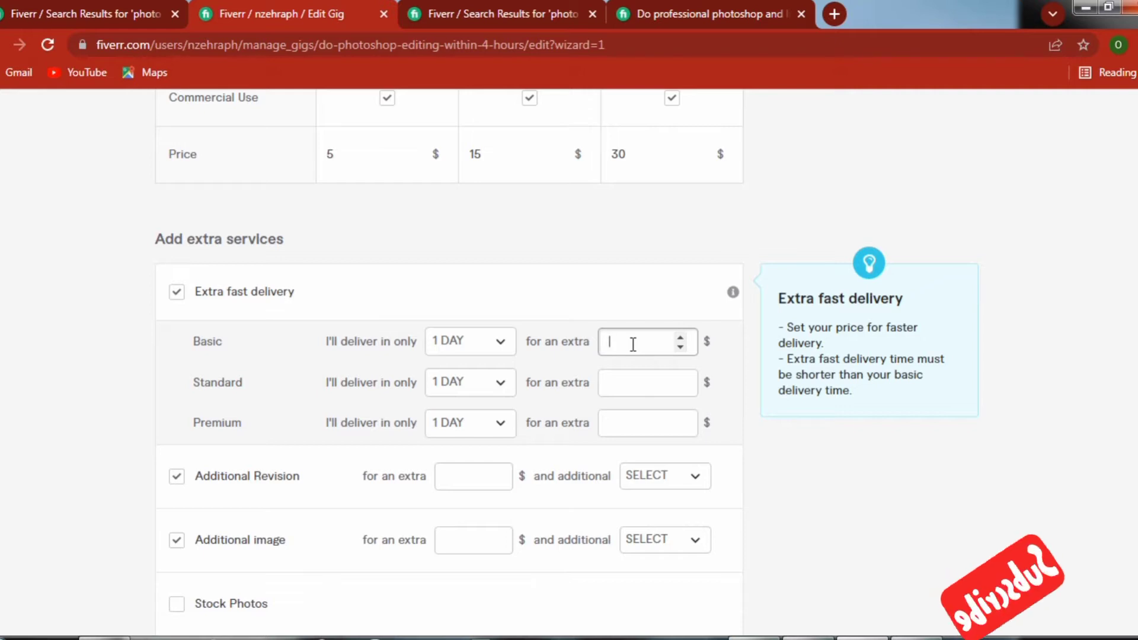
pyautogui.write('5')
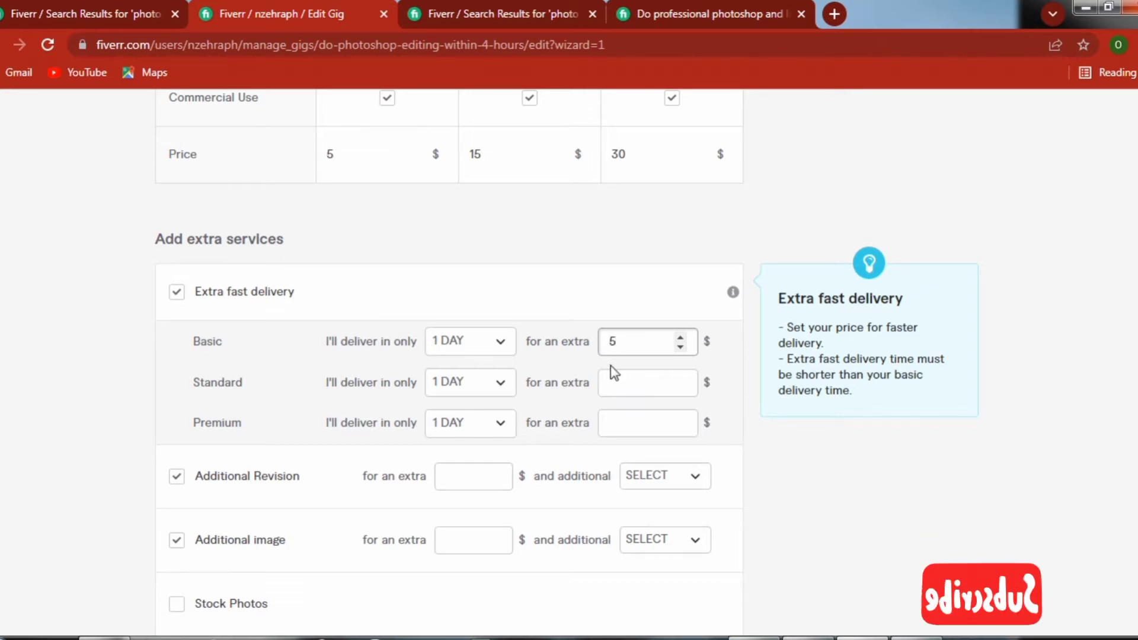
pyautogui.click(610, 383)
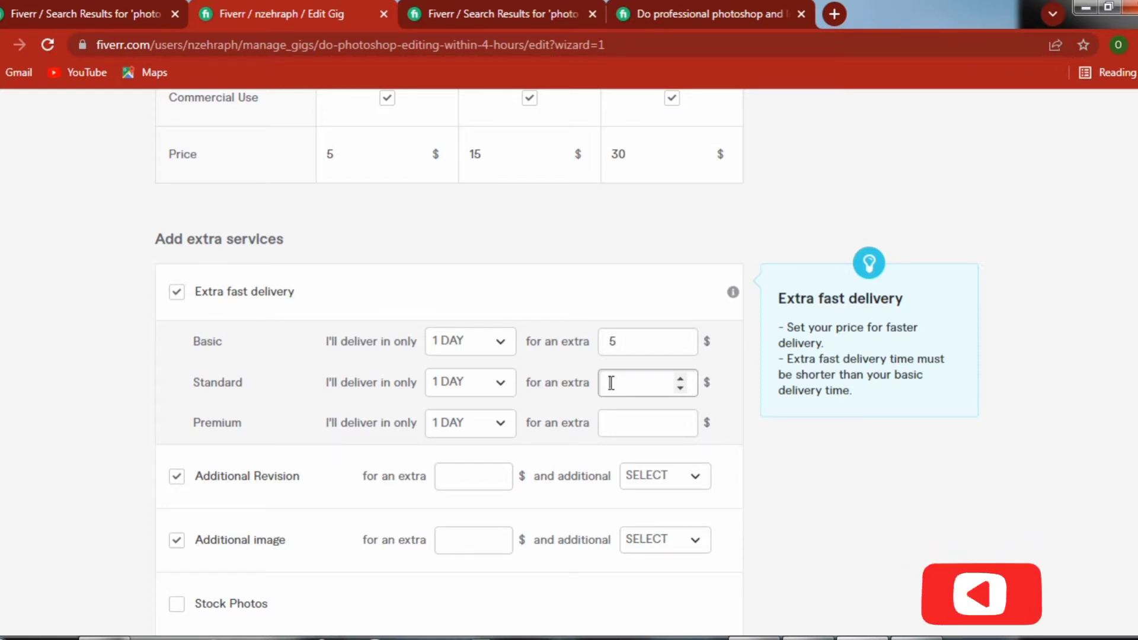
pyautogui.write('6')
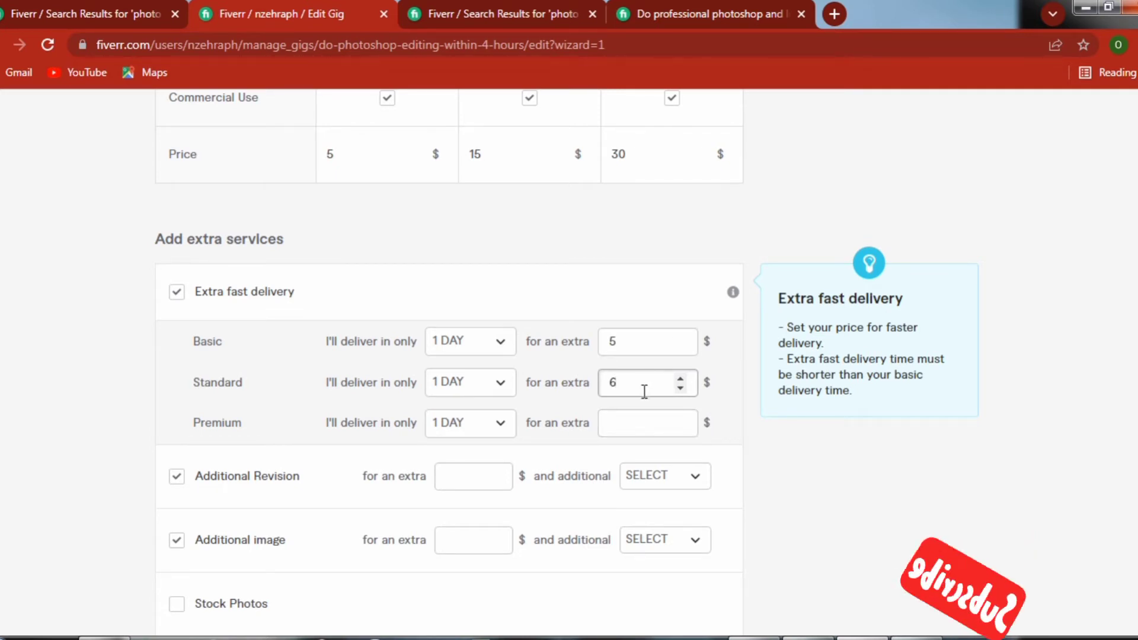
pyautogui.press('BackSpace')
pyautogui.write('1')
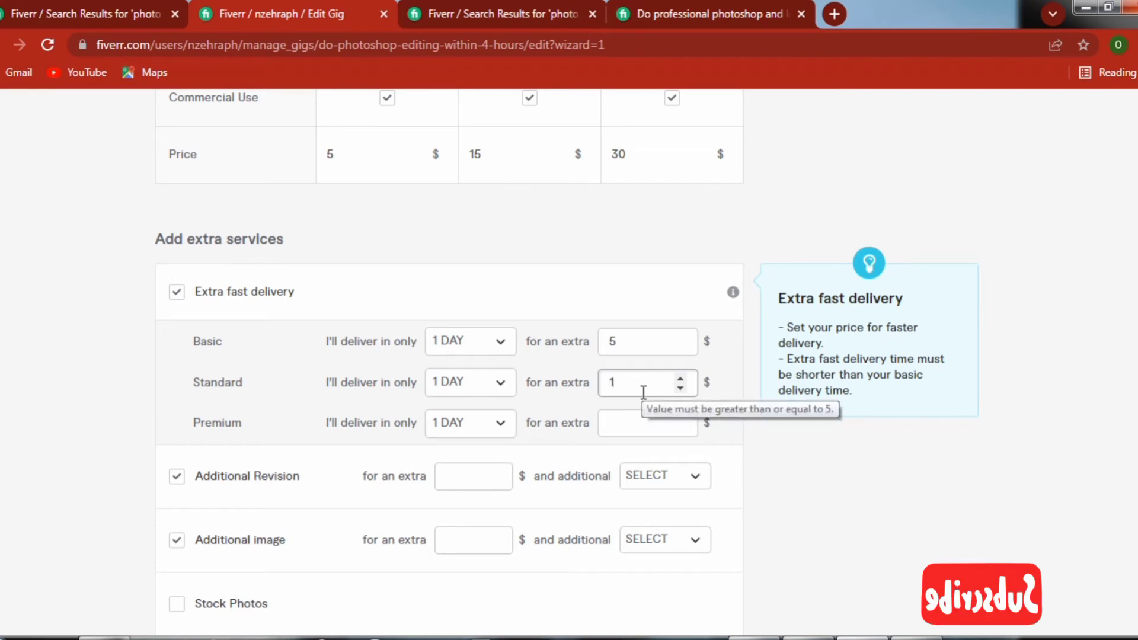
pyautogui.write('5')
pyautogui.click(638, 436)
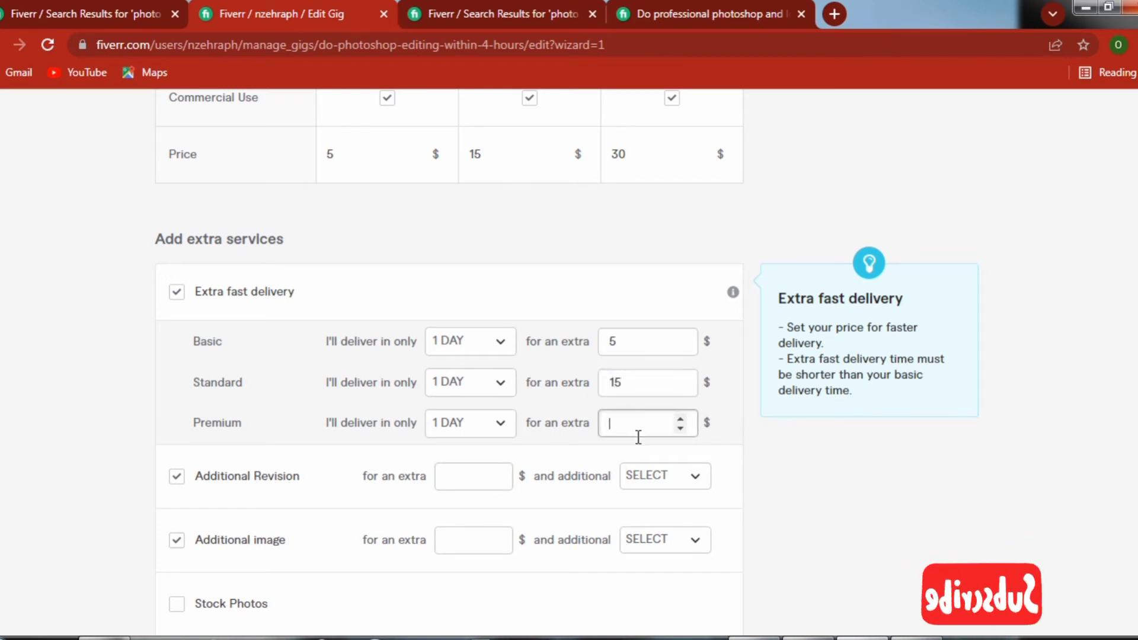
pyautogui.write('3')
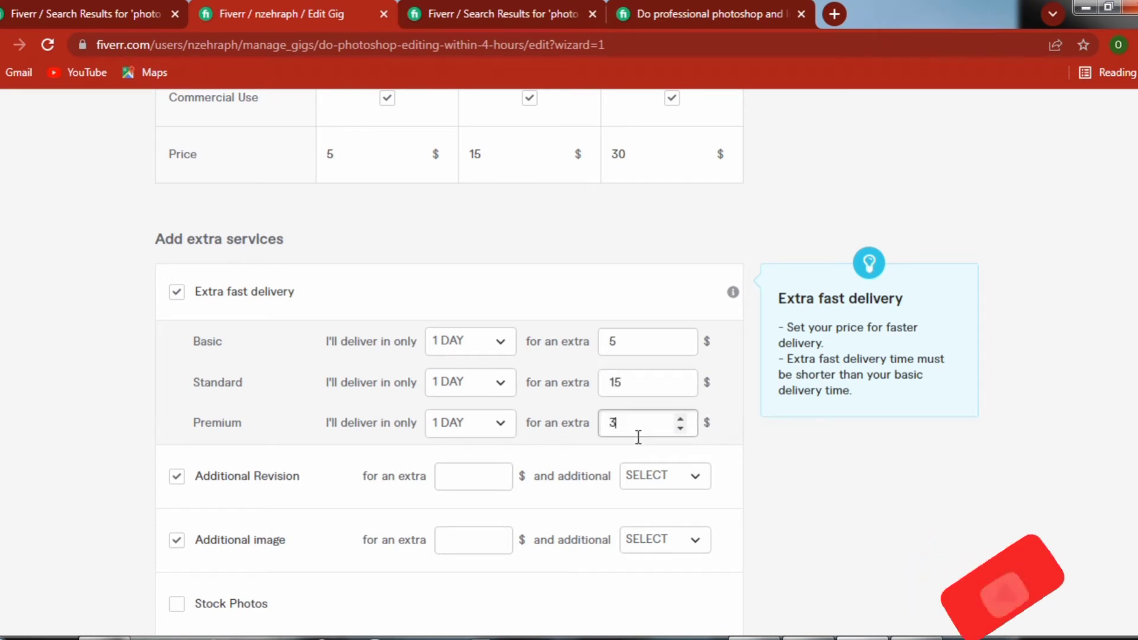
pyautogui.write('0')
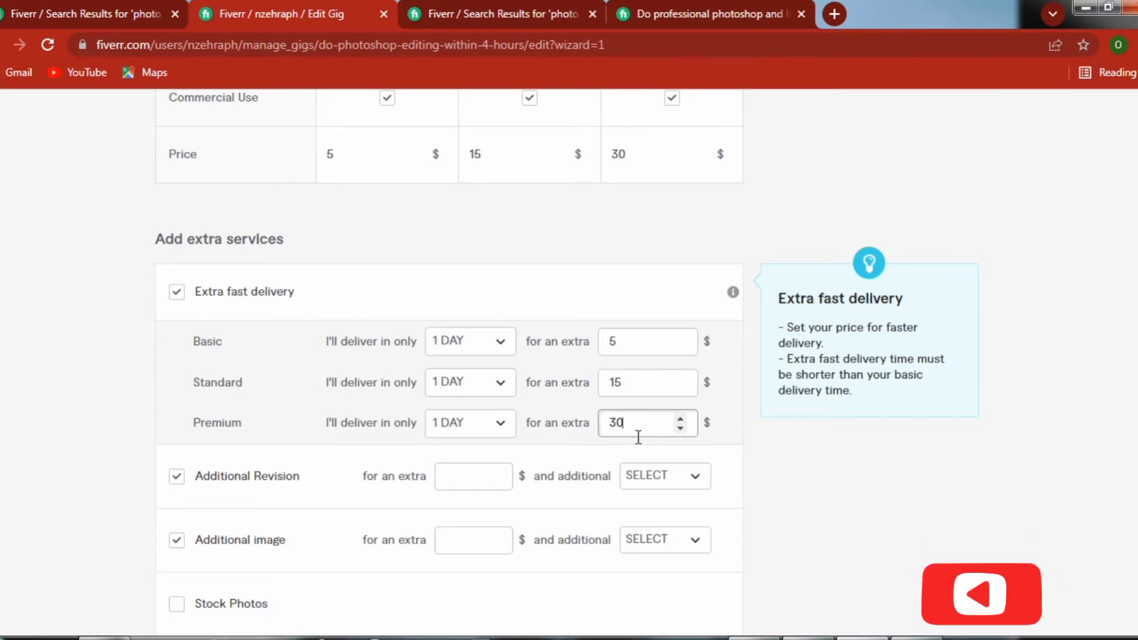
# Offer an additional revision for an extra $5 and an additional 1 DAY.
pyautogui.click(495, 474)
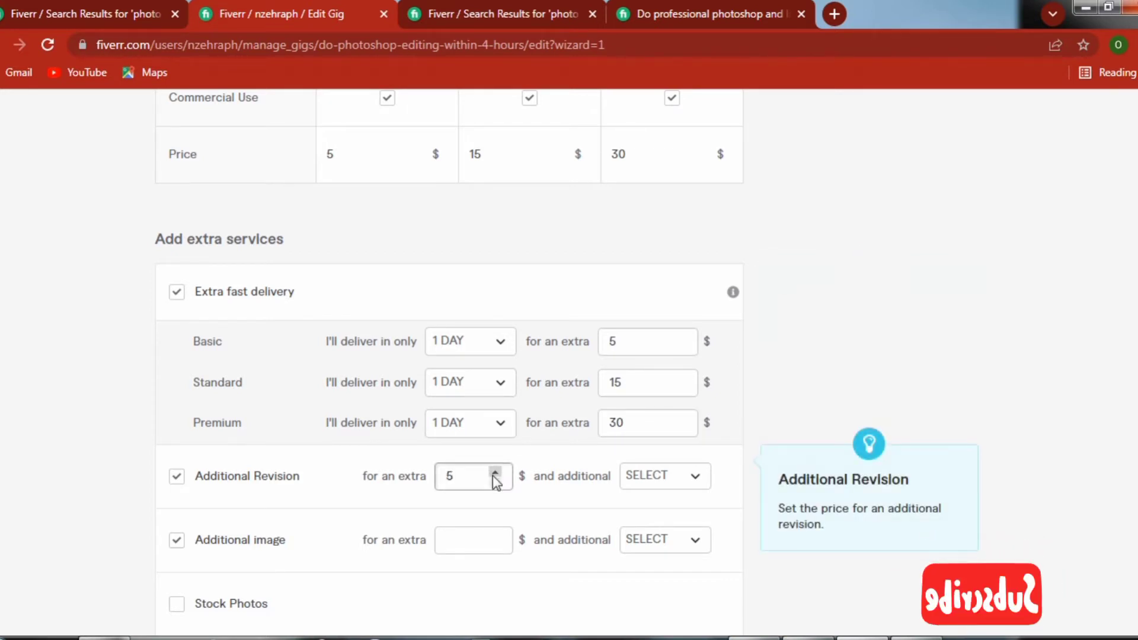
pyautogui.click(698, 479)
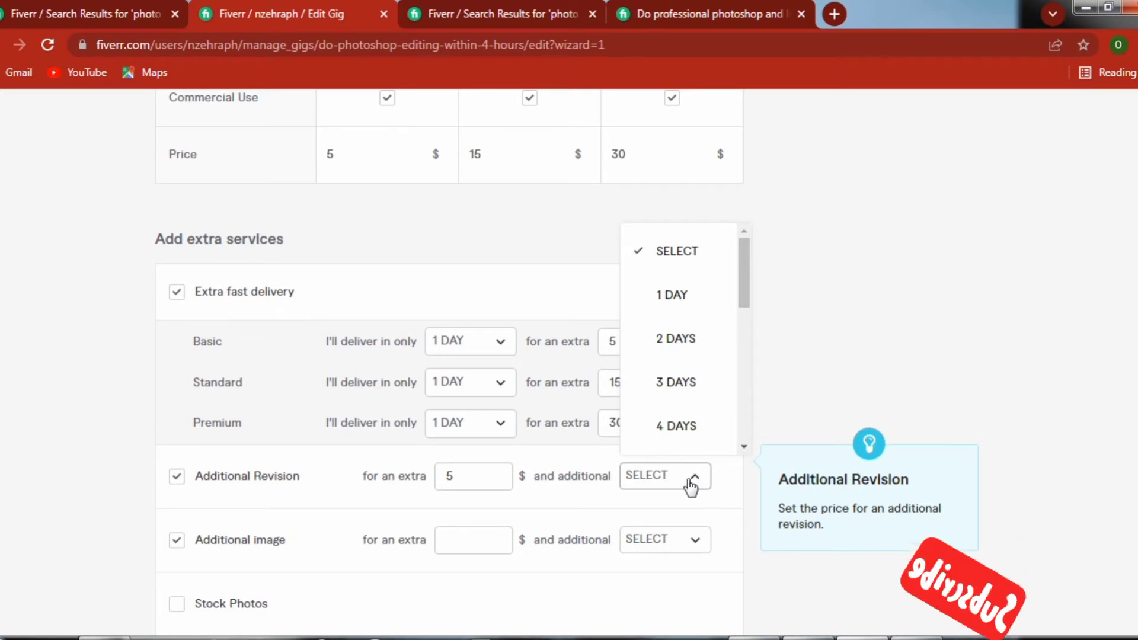
pyautogui.click(689, 296)
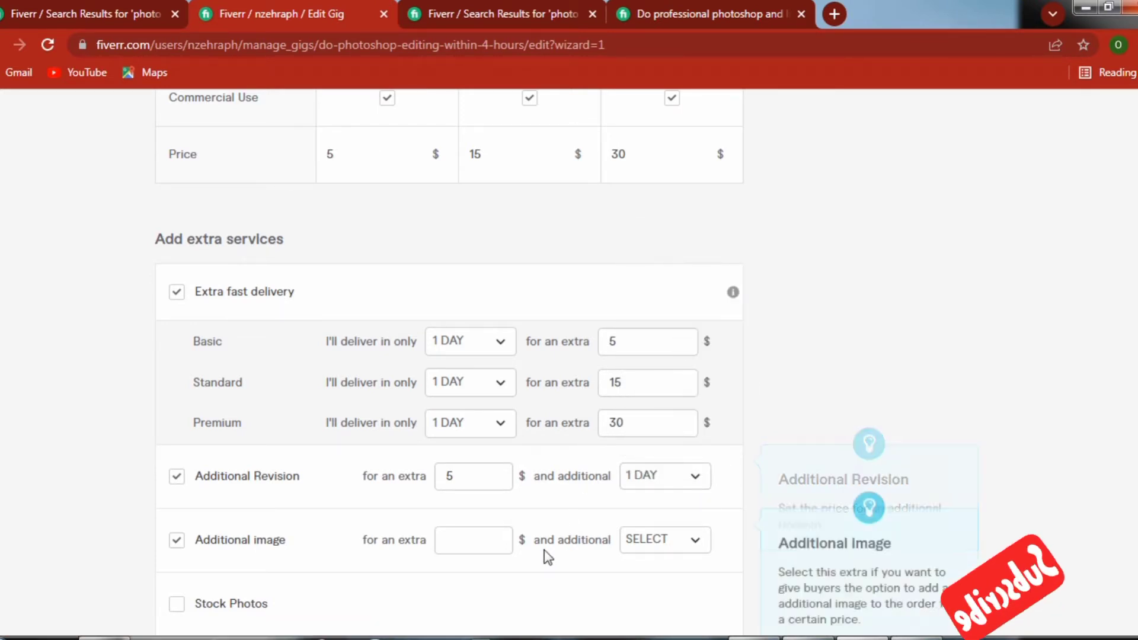
# Offer an additional image for an extra $5 and an additional 1 DAY, and try to save the pricing section.
pyautogui.click(702, 549)
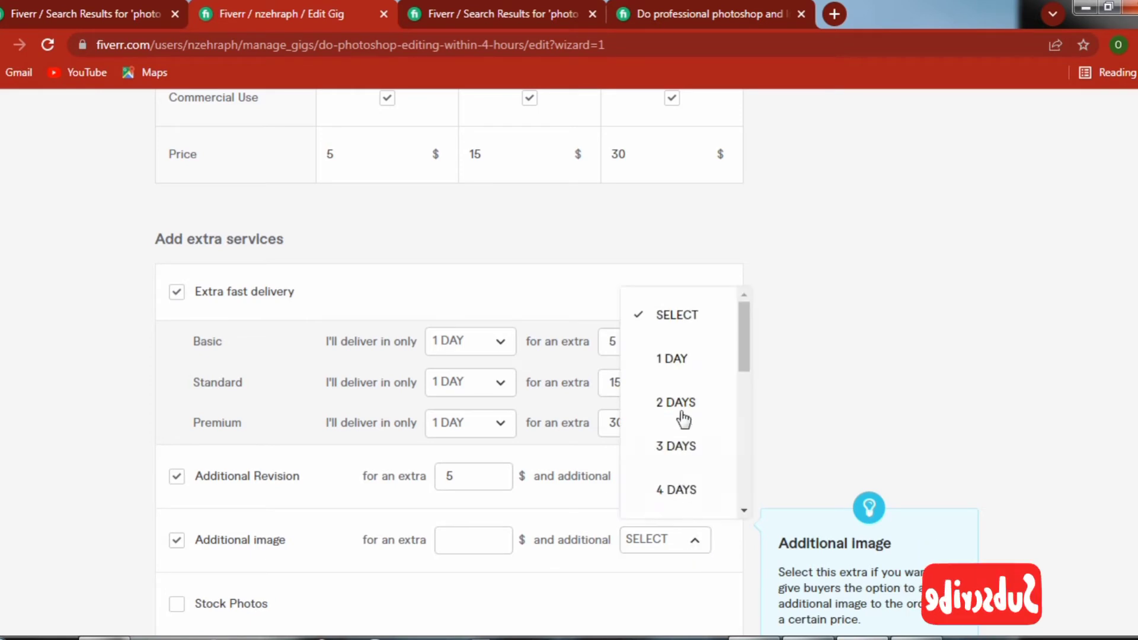
pyautogui.click(688, 362)
pyautogui.click(480, 540)
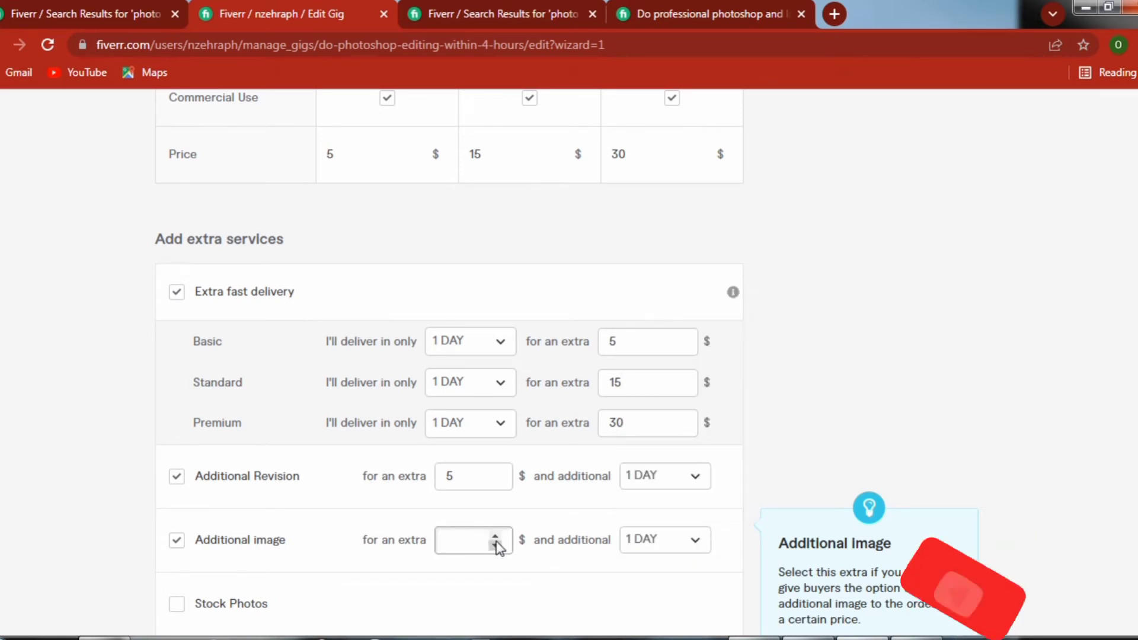
pyautogui.write('5')
pyautogui.scroll(-3, 628, 544)
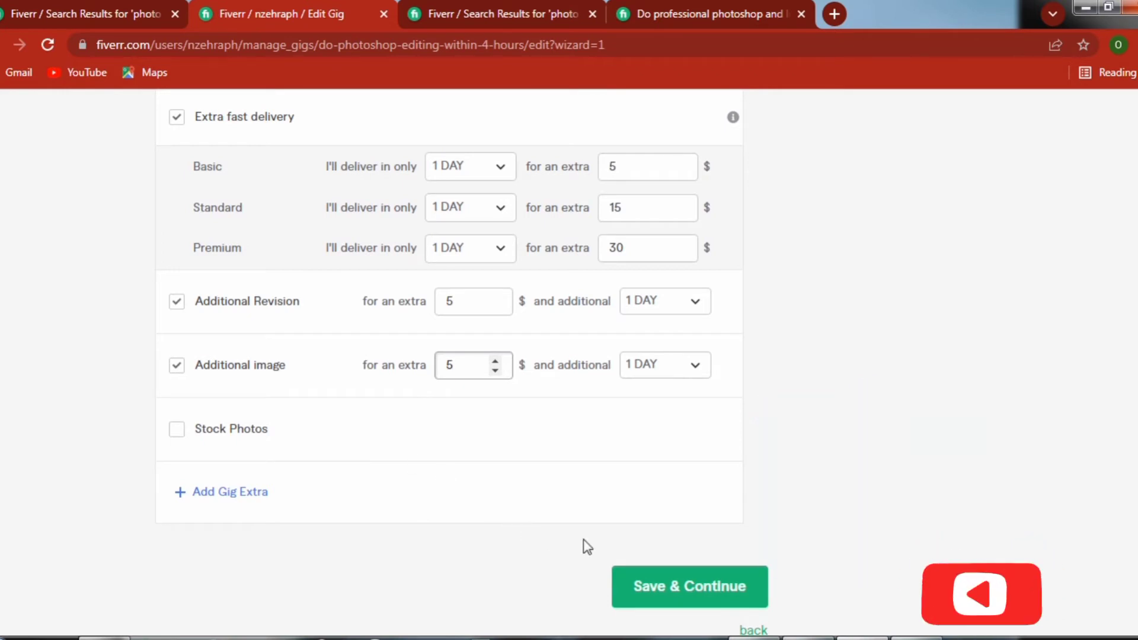
pyautogui.click(687, 592)
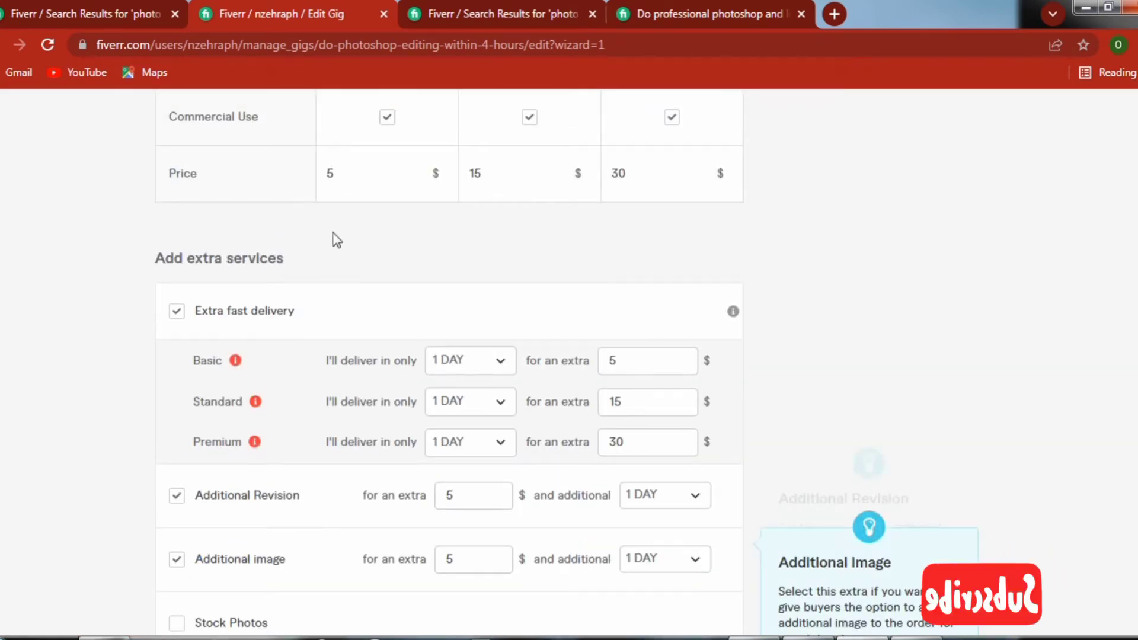
# Reset the extra fast delivery time to SELECT for Basic, Standard and Premium, and try again to save the pricing section.
pyautogui.click(474, 372)
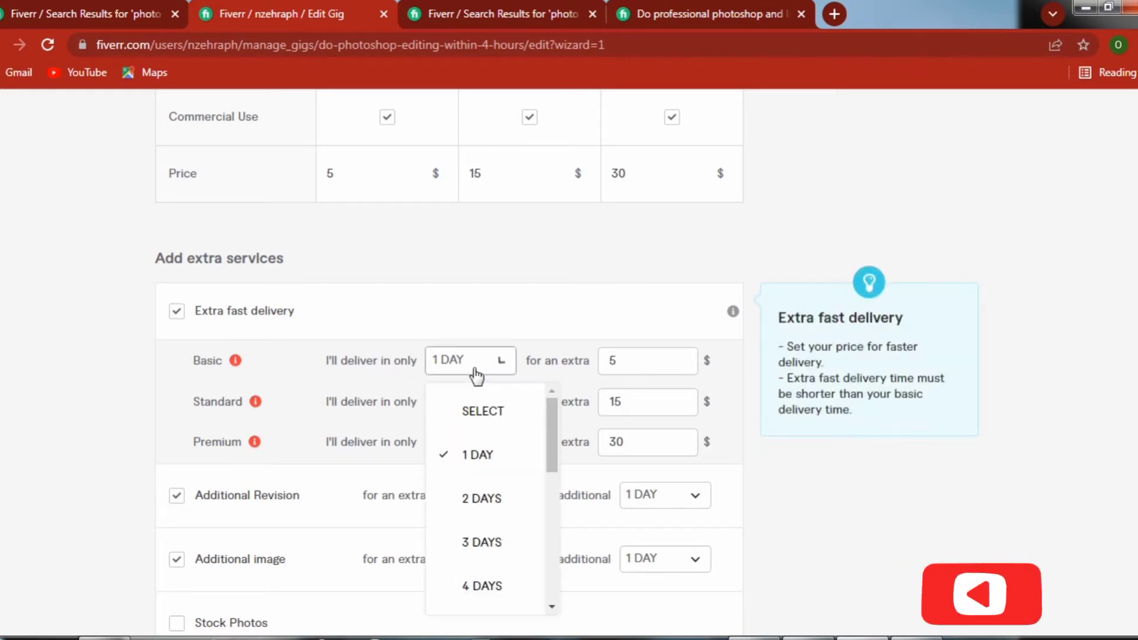
pyautogui.click(485, 409)
pyautogui.click(504, 415)
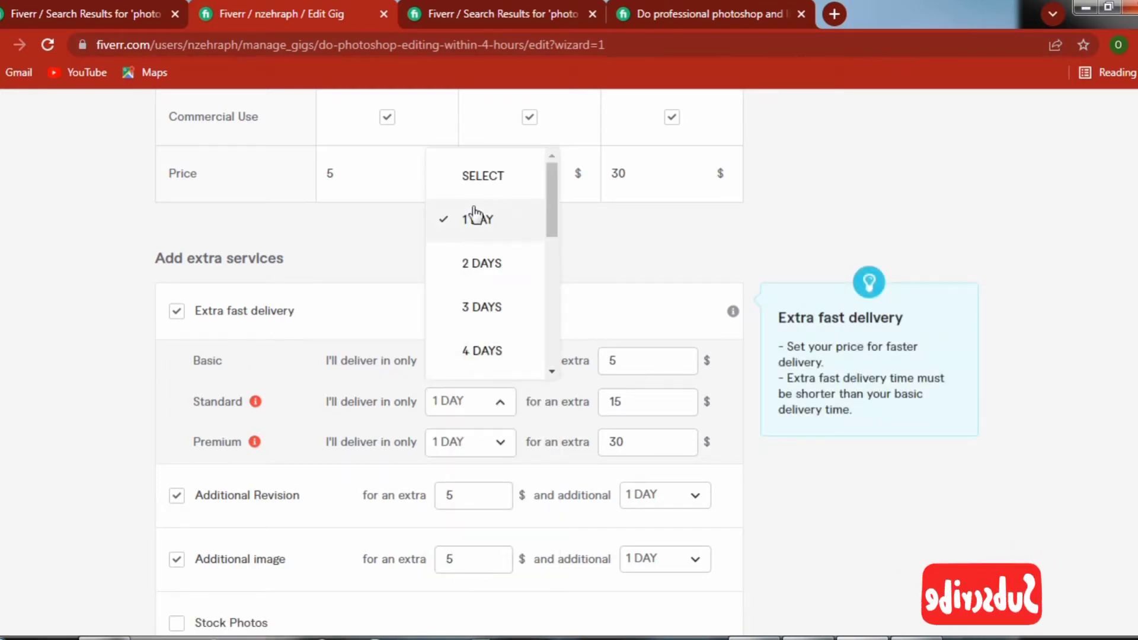
pyautogui.click(494, 180)
pyautogui.click(499, 439)
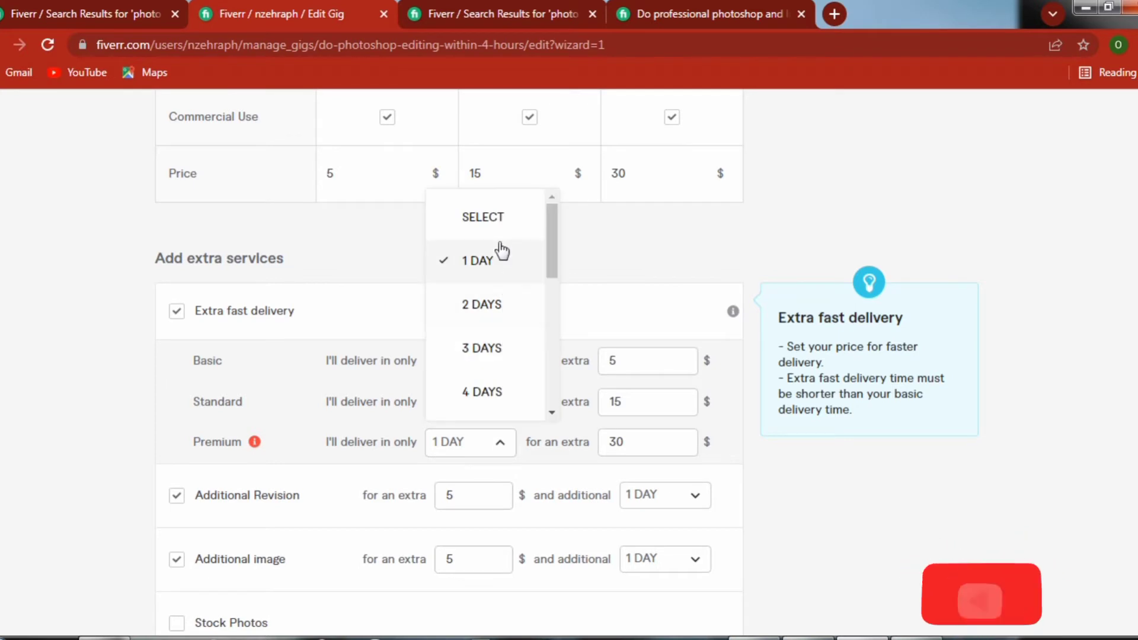
pyautogui.click(500, 214)
pyautogui.scroll(-3, 675, 568)
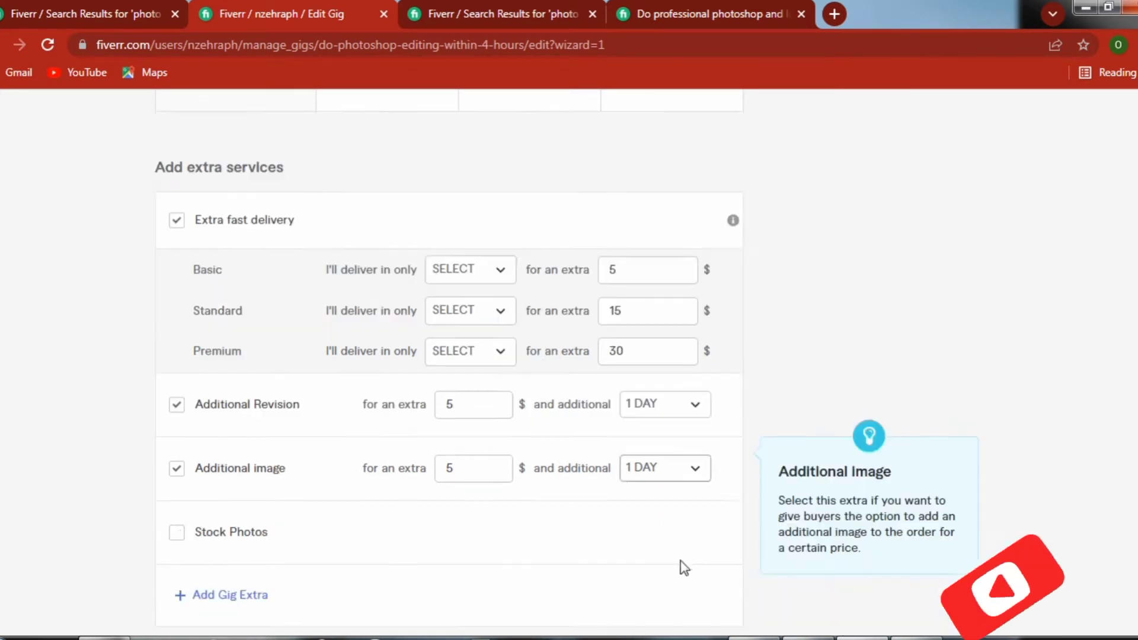
pyautogui.click(701, 609)
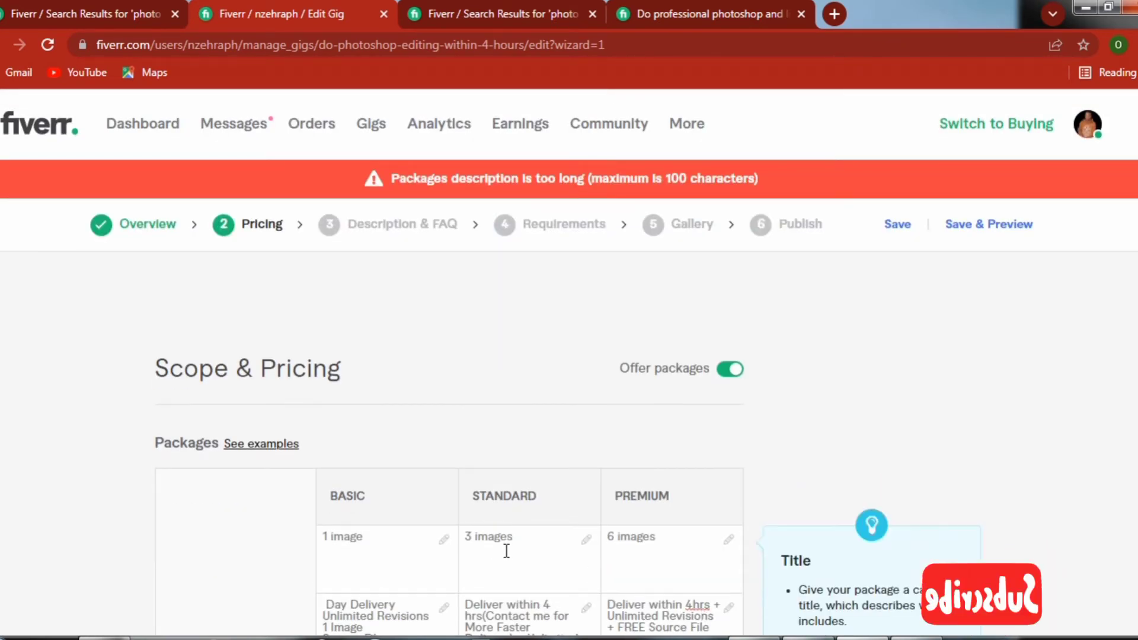
# Shorten the Basic package description by removing the Source File, High Resolution and Commercial Use lines.
pyautogui.scroll(-3, 506, 542)
pyautogui.scroll(3, 543, 440)
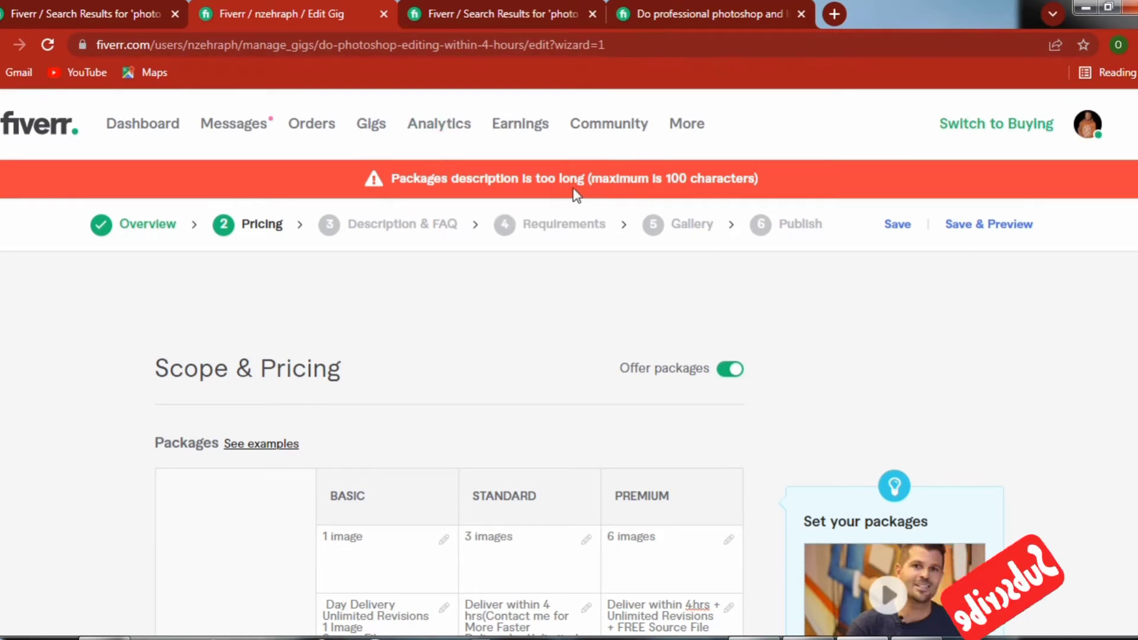
pyautogui.scroll(-4, 676, 262)
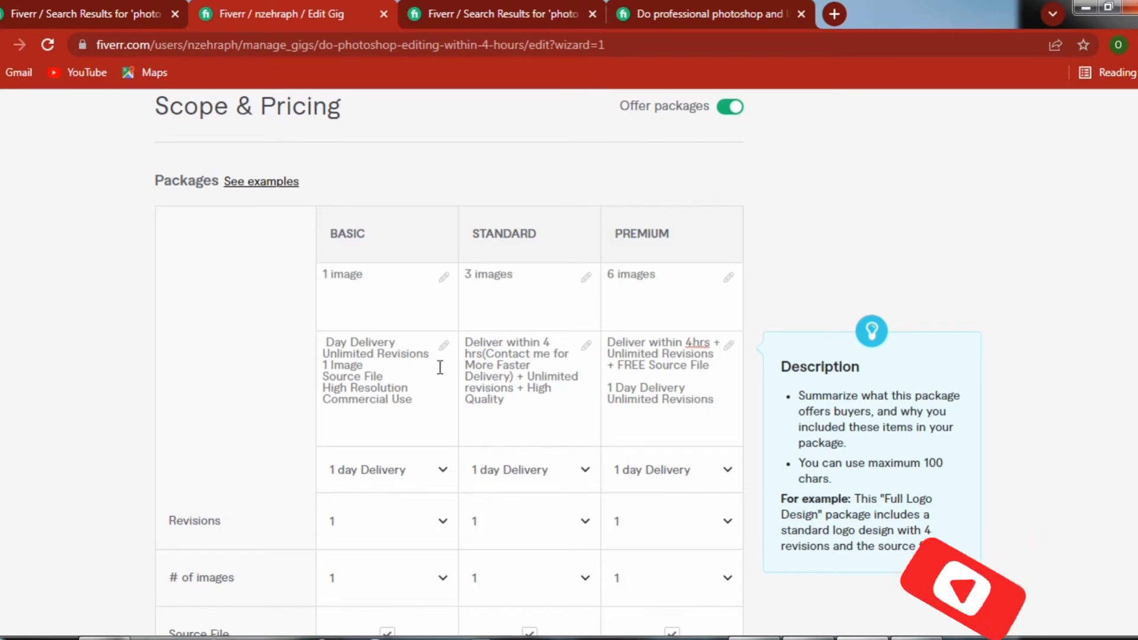
pyautogui.click(424, 406)
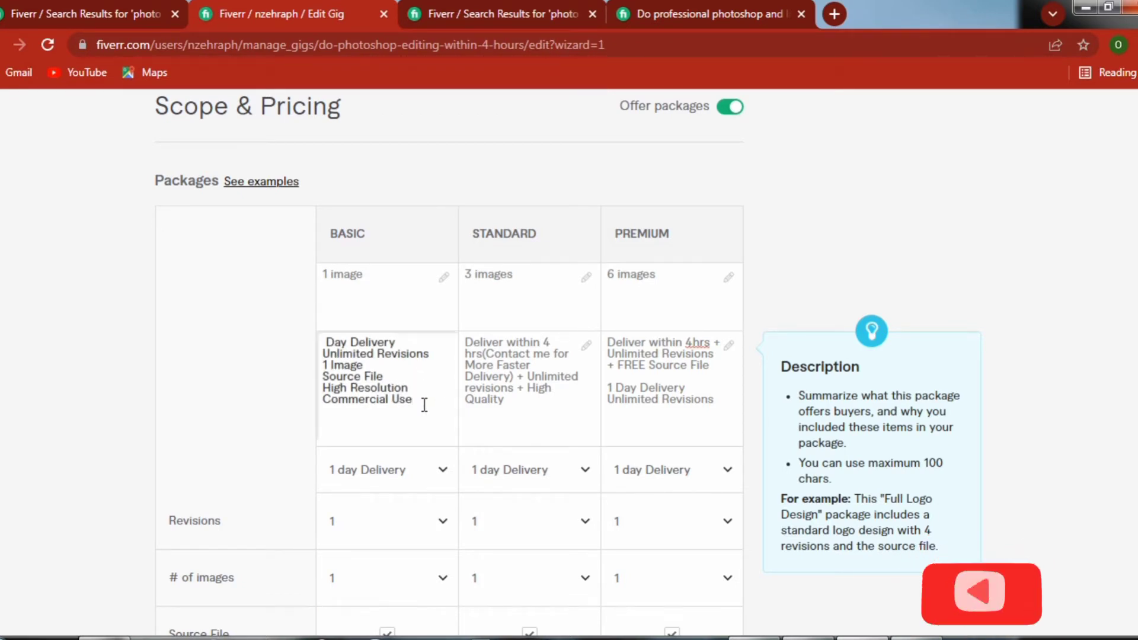
pyautogui.press('BackSpace')
pyautogui.press('BackSpace')
pyautogui.press('BackSpace')
pyautogui.press('BackSpace')
pyautogui.press('BackSpace')
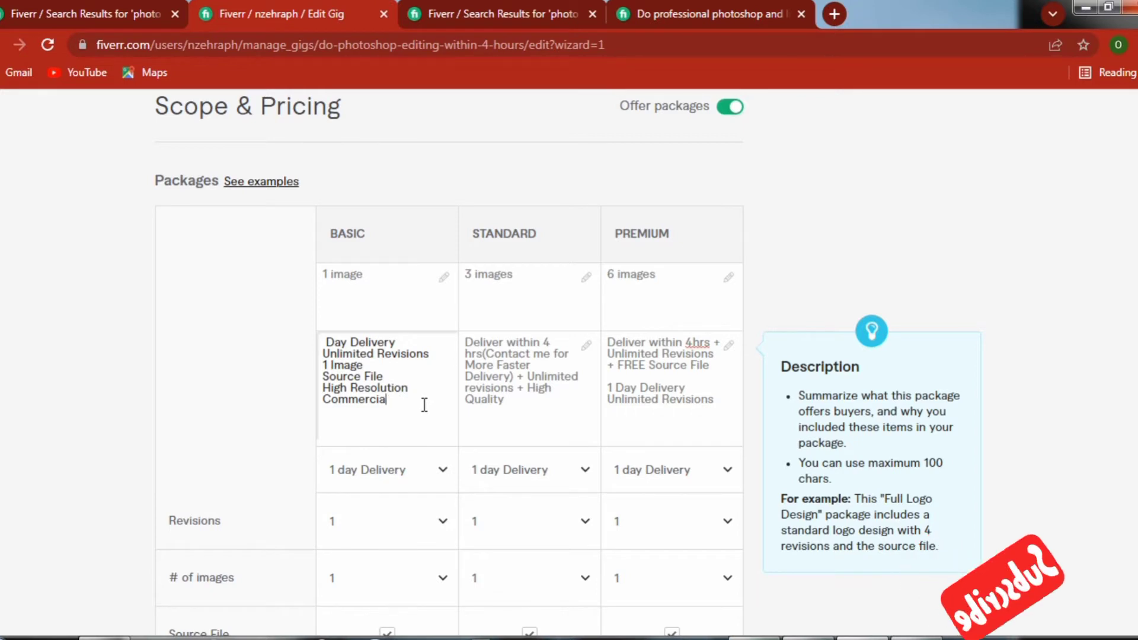
pyautogui.press('BackSpace')
pyautogui.press('BackSpace')
pyautogui.press('BackSpace')
pyautogui.press('BackSpace')
pyautogui.press('BackSpace')
pyautogui.press('BackSpace')
pyautogui.press('BackSpace')
pyautogui.press('BackSpace')
pyautogui.press('BackSpace')
pyautogui.press('BackSpace')
pyautogui.press('BackSpace')
pyautogui.press('BackSpace')
pyautogui.press('BackSpace')
pyautogui.press('BackSpace')
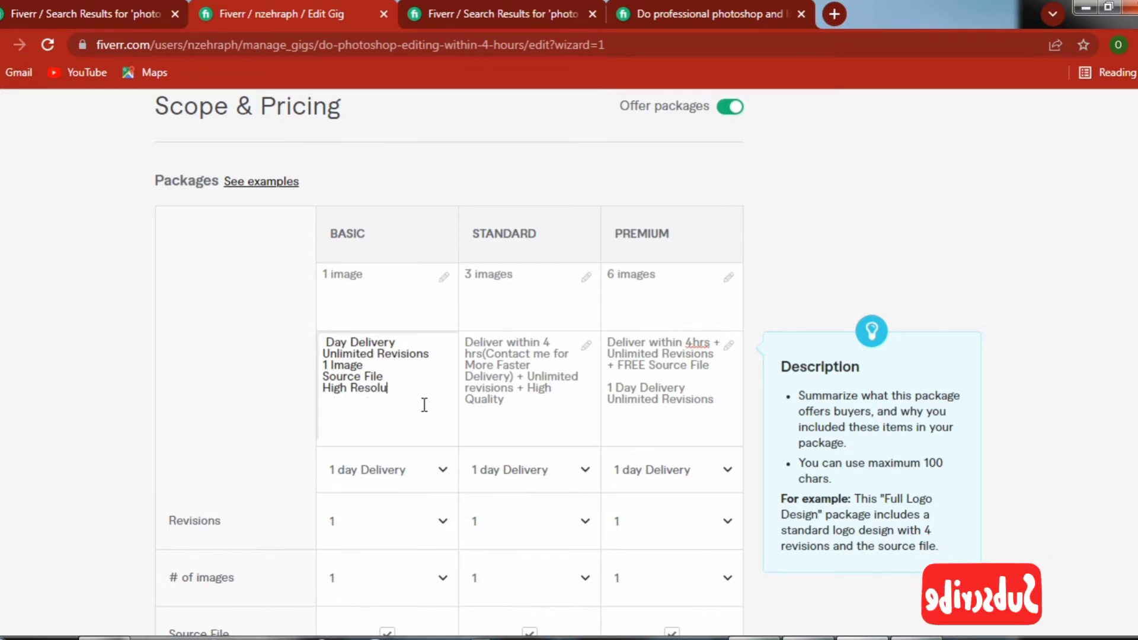
pyautogui.press('BackSpace')
pyautogui.press('BackSpace')
pyautogui.press('BackSpace')
pyautogui.press('BackSpace')
pyautogui.press('BackSpace')
pyautogui.press('BackSpace')
pyautogui.press('BackSpace')
pyautogui.press('BackSpace')
pyautogui.press('BackSpace')
pyautogui.press('BackSpace')
pyautogui.press('BackSpace')
pyautogui.press('BackSpace')
pyautogui.press('BackSpace')
pyautogui.press('BackSpace')
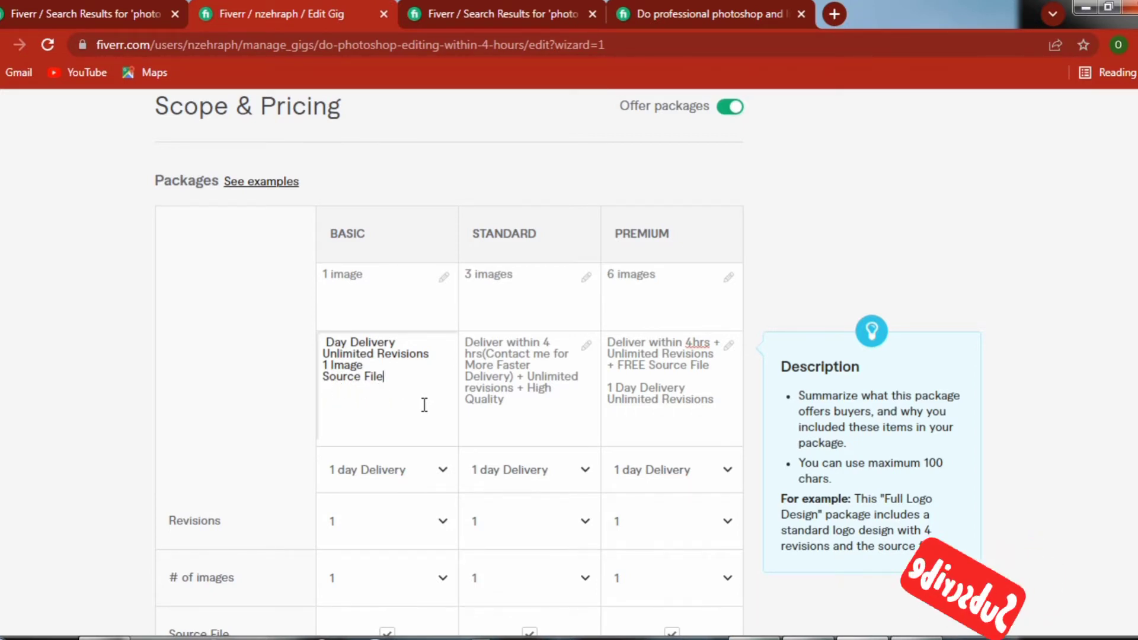
pyautogui.press('BackSpace')
pyautogui.press('BackSpace')
pyautogui.press('BackSpace')
pyautogui.press('BackSpace')
pyautogui.press('BackSpace')
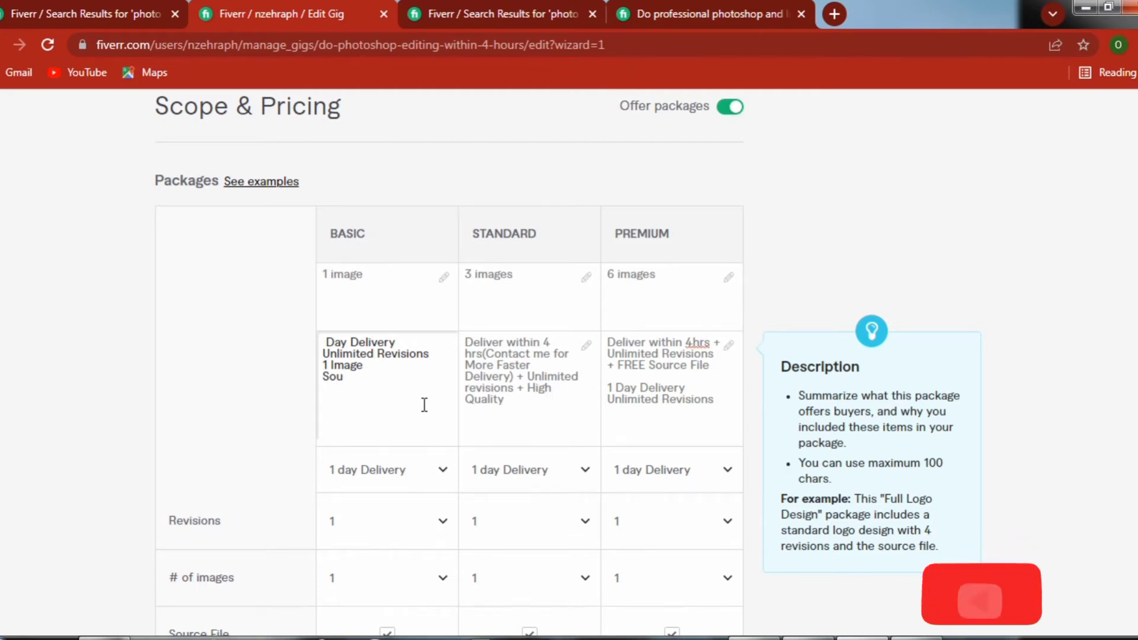
pyautogui.press('BackSpace')
pyautogui.press('BackSpace')
pyautogui.press('BackSpace')
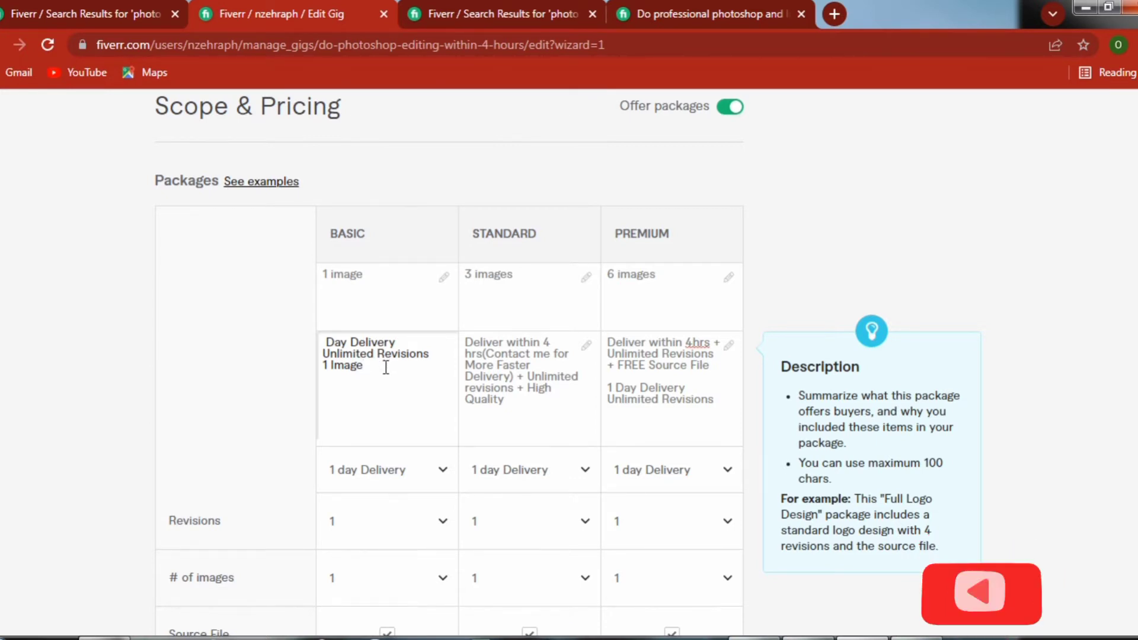
# Extend the last line of the Basic package description so it reads "1 Image of 0ne image".
pyautogui.write('of ')
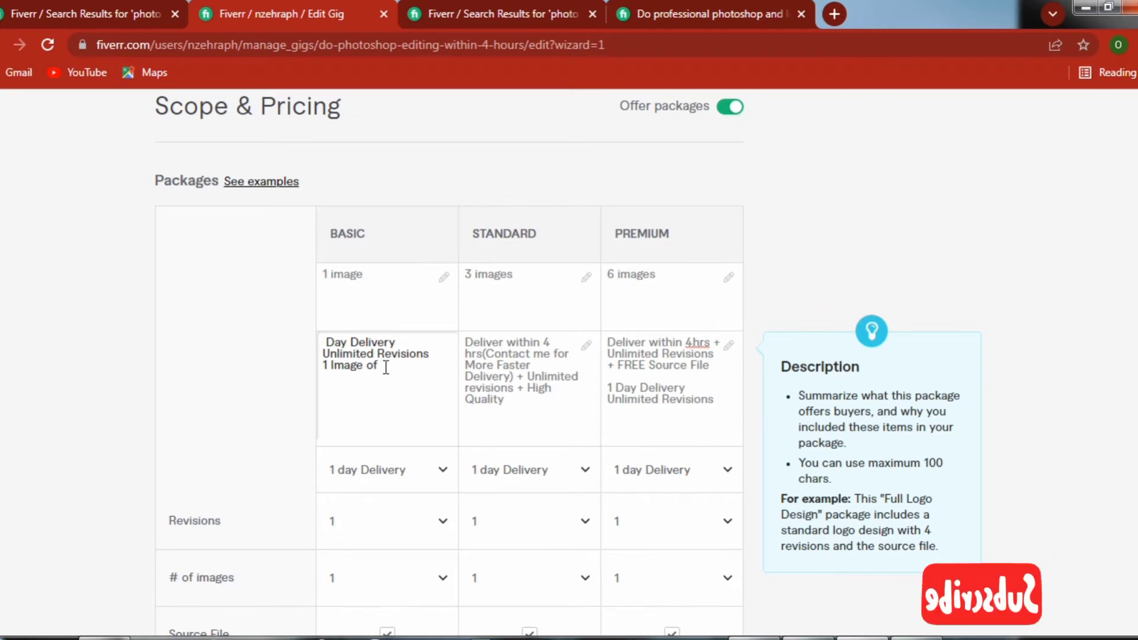
pyautogui.write('(')
pyautogui.write('One')
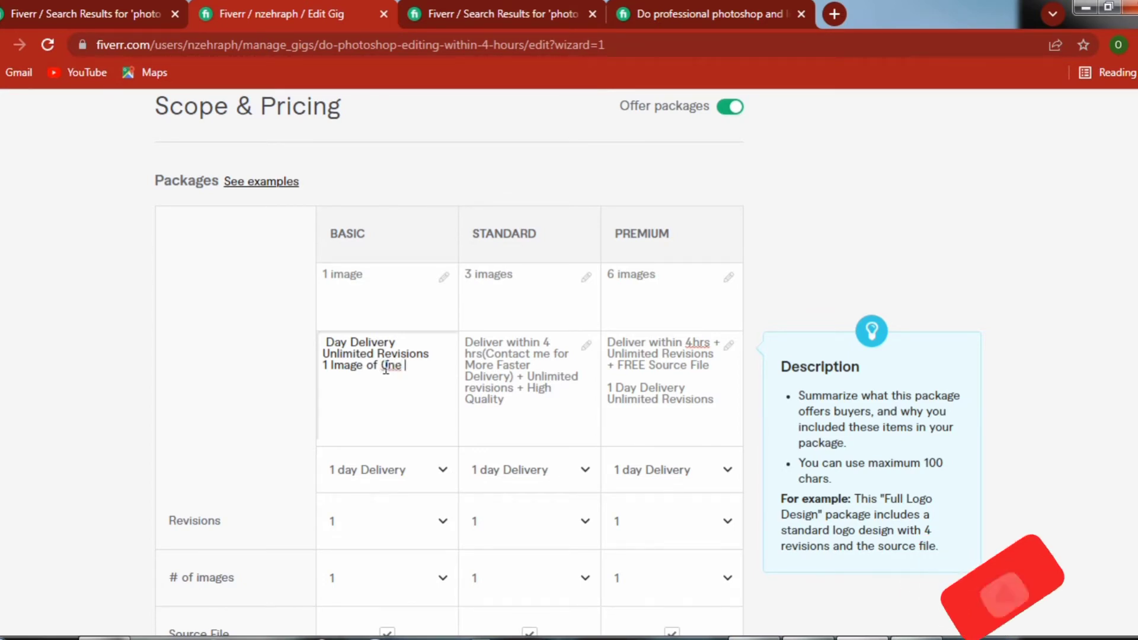
pyautogui.write(' im')
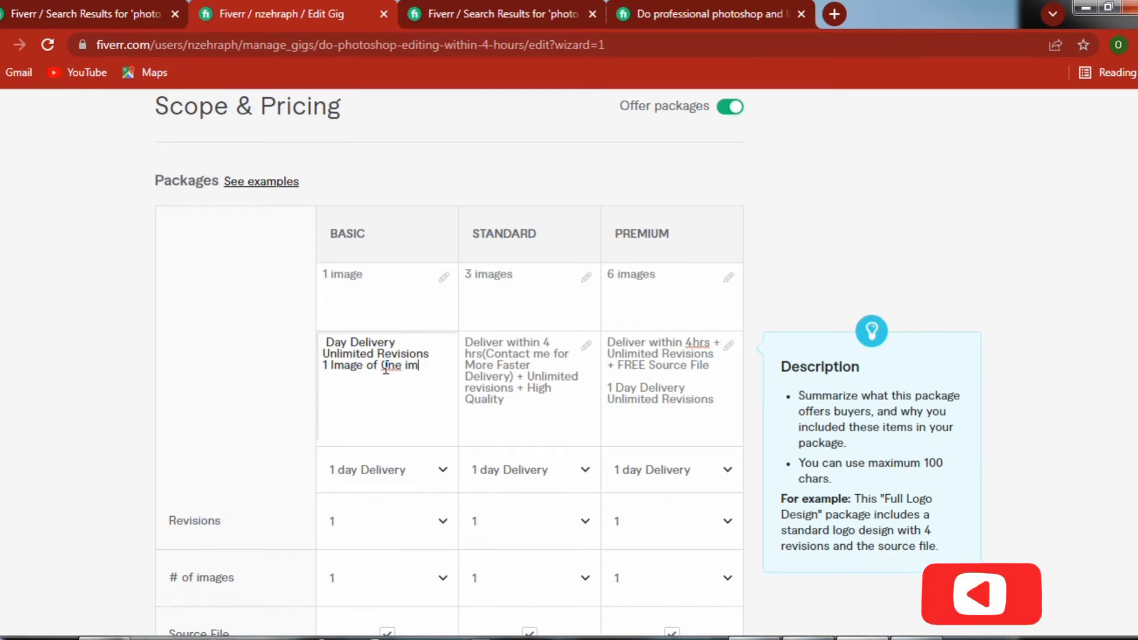
pyautogui.write('age')
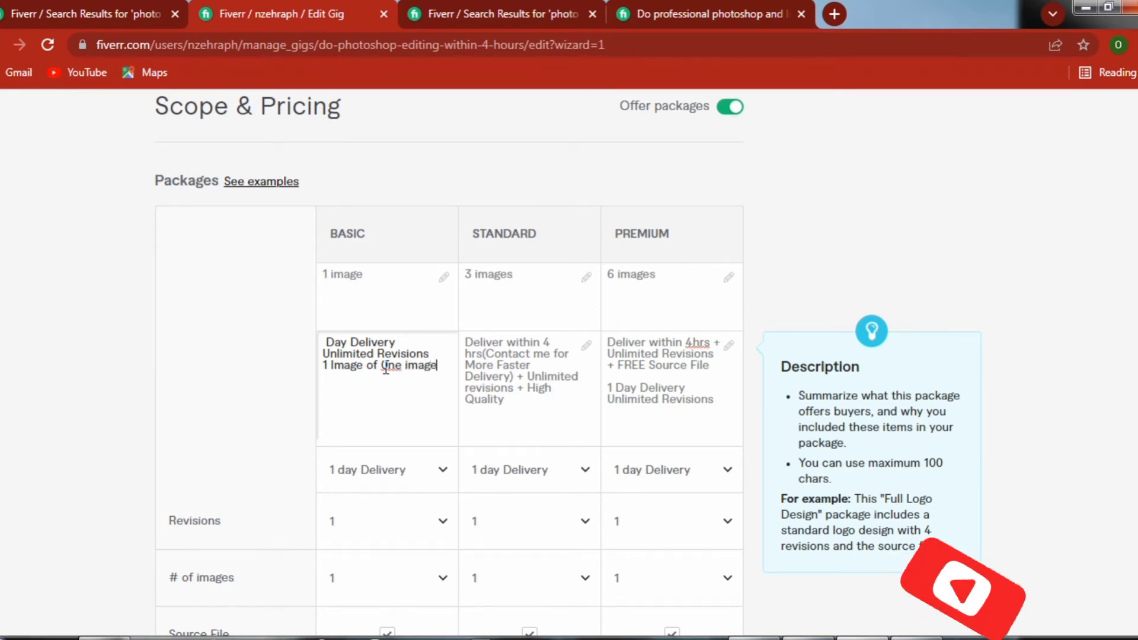
# Shorten the Standard package description to "Deliver within 4 hrs(Contact me for More Faster Delivery).".
pyautogui.click(570, 401)
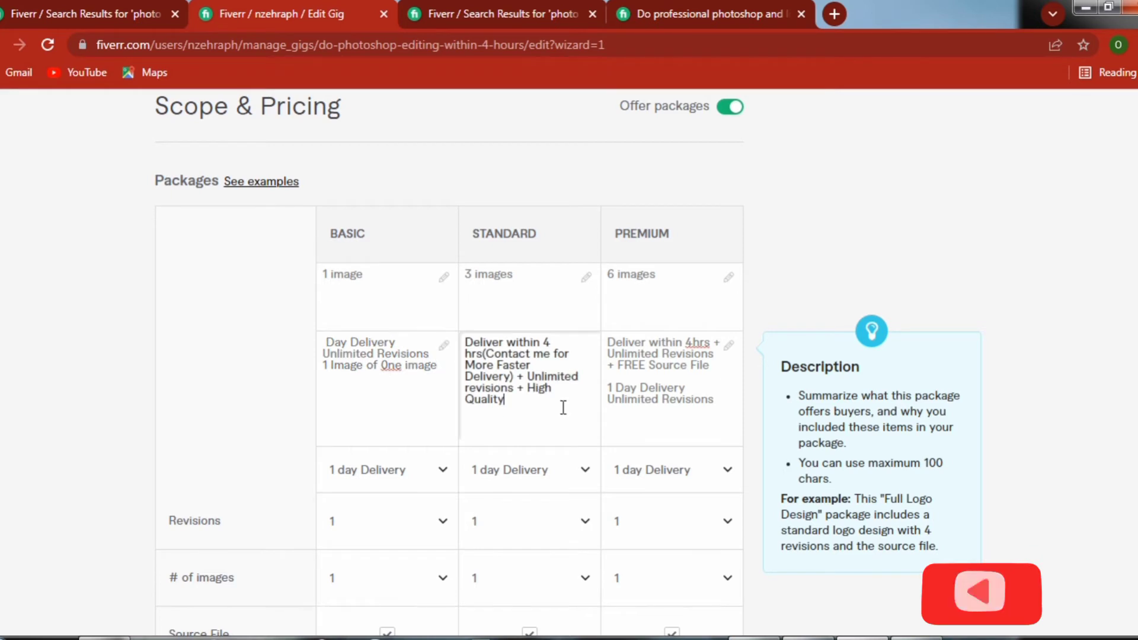
pyautogui.press('BackSpace')
pyautogui.press('BackSpace')
pyautogui.press('BackSpace')
pyautogui.press('BackSpace')
pyautogui.press('BackSpace')
pyautogui.press('BackSpace')
pyautogui.press('BackSpace')
pyautogui.press('BackSpace')
pyautogui.press('BackSpace')
pyautogui.press('BackSpace')
pyautogui.press('BackSpace')
pyautogui.press('BackSpace')
pyautogui.press('BackSpace')
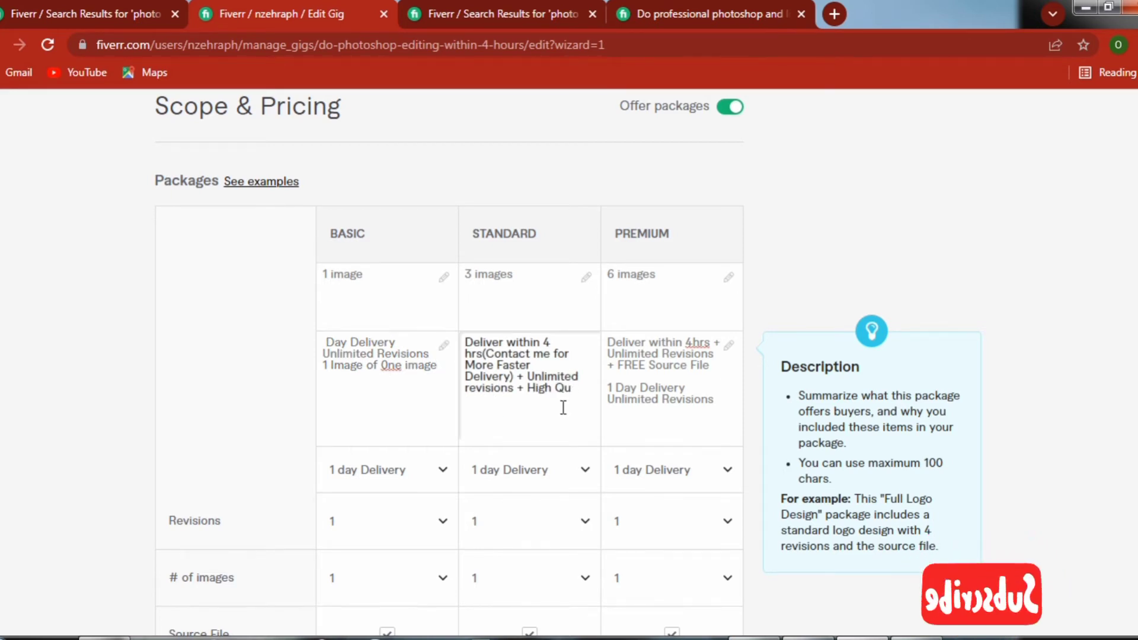
pyautogui.press('BackSpace')
pyautogui.press('BackSpace')
pyautogui.press('BackSpace')
pyautogui.press('BackSpace')
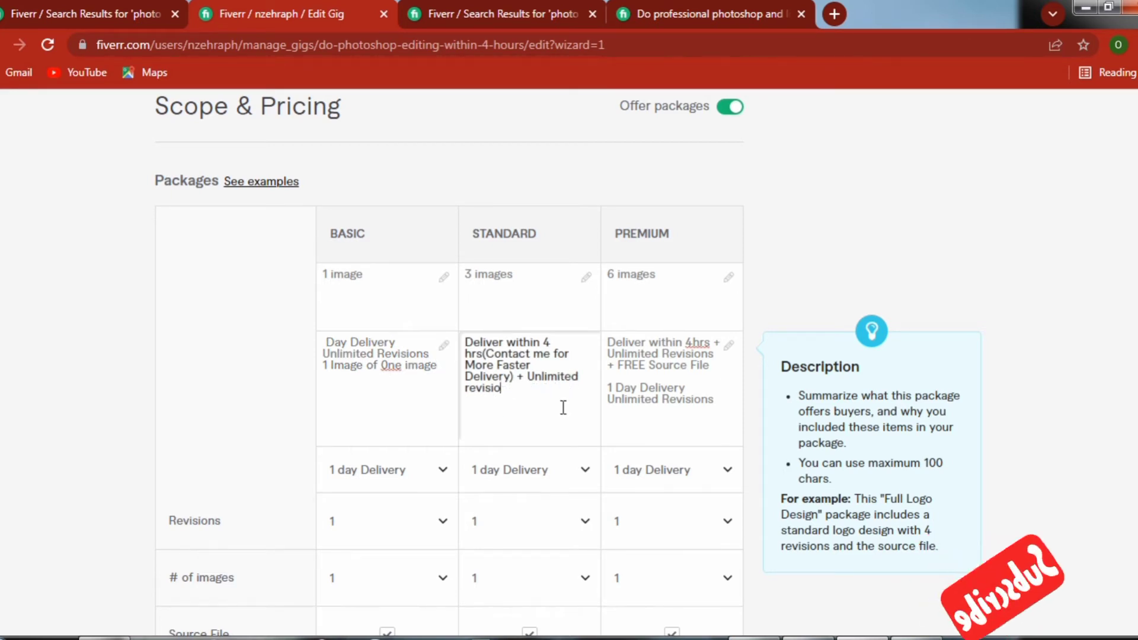
pyautogui.press('BackSpace')
pyautogui.press('BackSpace')
pyautogui.press('BackSpace')
pyautogui.press('BackSpace')
pyautogui.press('BackSpace')
pyautogui.press('BackSpace')
pyautogui.press('BackSpace')
pyautogui.press('BackSpace')
pyautogui.press('BackSpace')
pyautogui.press('BackSpace')
pyautogui.press('BackSpace')
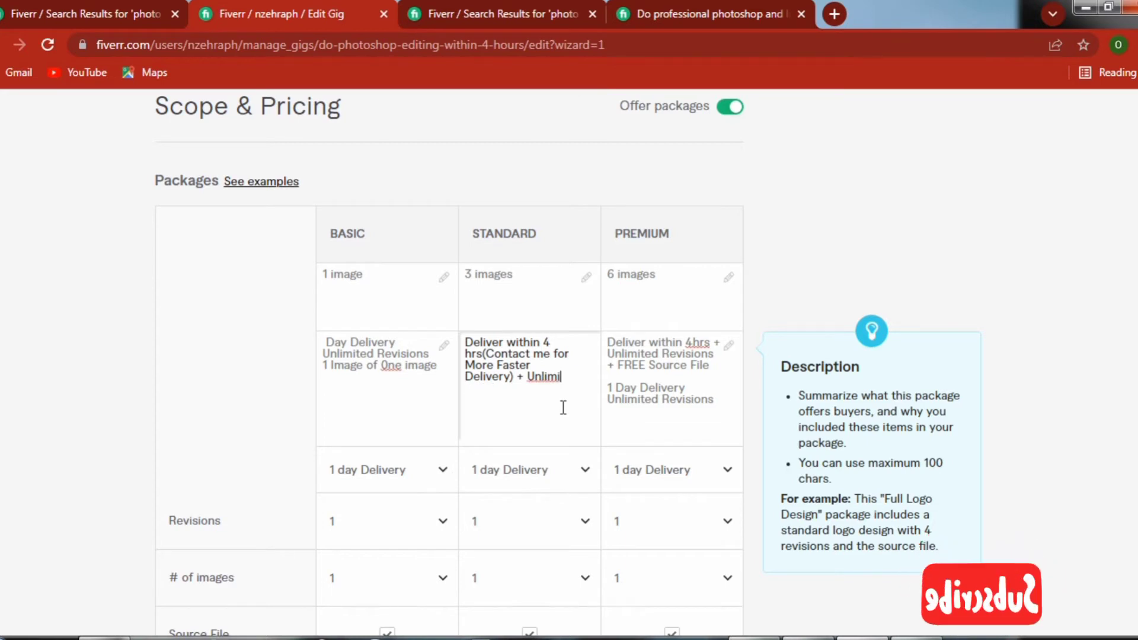
pyautogui.press('BackSpace')
pyautogui.press('BackSpace')
pyautogui.press('BackSpace')
pyautogui.press('BackSpace')
pyautogui.press('BackSpace')
pyautogui.press('BackSpace')
pyautogui.write('.')
# Shorten the Premium package description to "Deliver within 4hrs + Unlimited Revisions + FREE Source File".
pyautogui.click(717, 404)
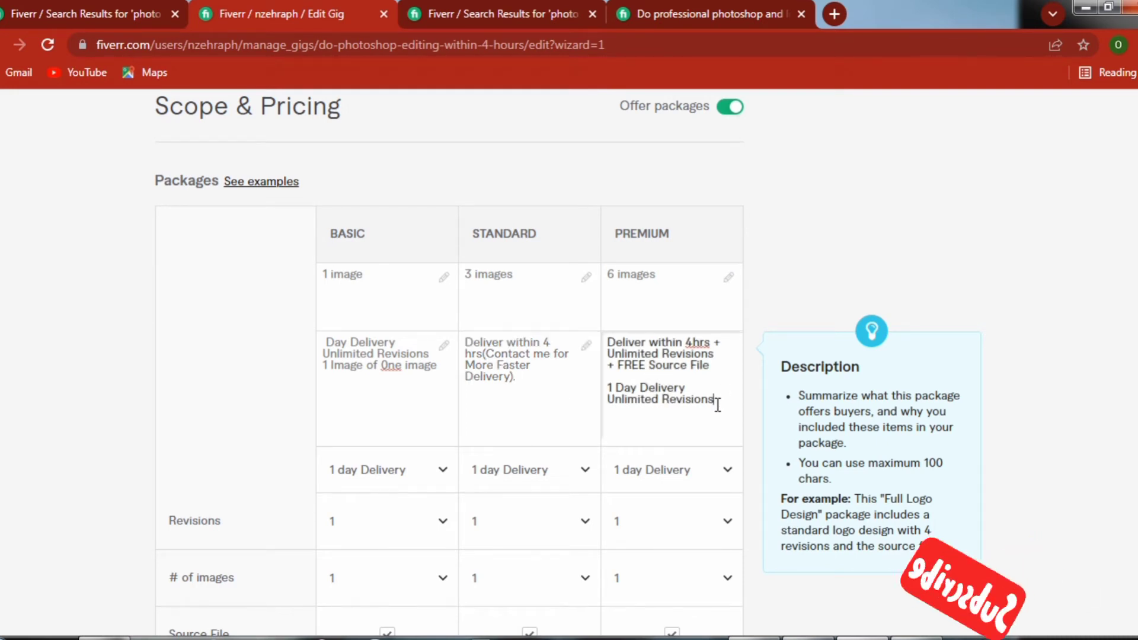
pyautogui.press('BackSpace')
pyautogui.press('BackSpace')
pyautogui.press('BackSpace')
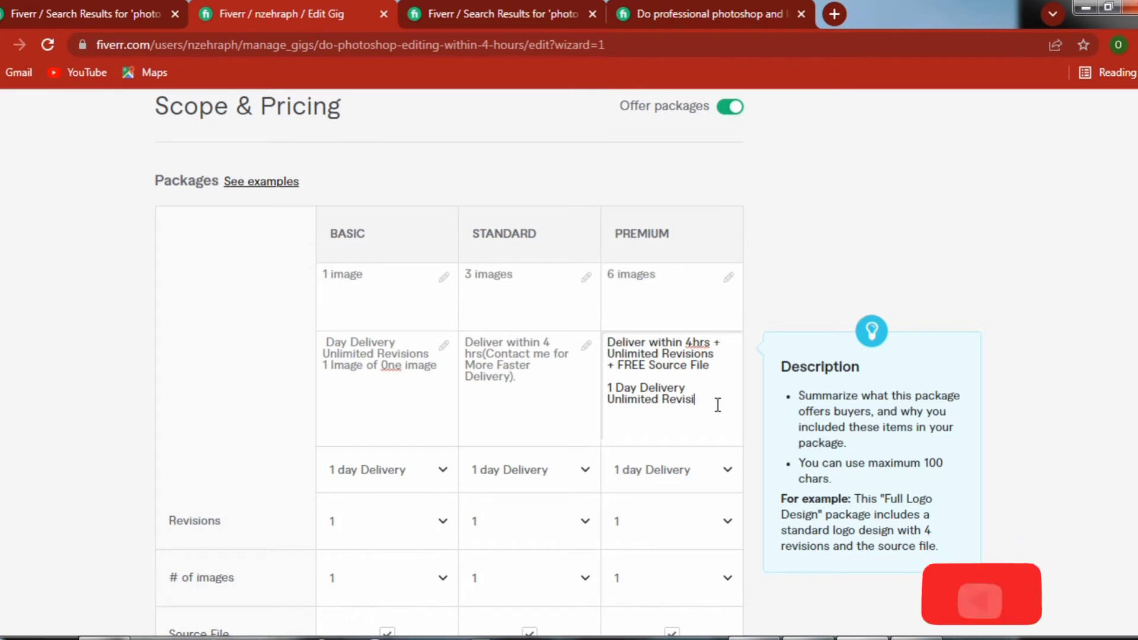
pyautogui.press('BackSpace')
pyautogui.press('BackSpace')
pyautogui.press('BackSpace')
pyautogui.press('BackSpace')
pyautogui.press('BackSpace')
pyautogui.press('BackSpace')
pyautogui.press('BackSpace')
pyautogui.press('BackSpace')
pyautogui.press('BackSpace')
pyautogui.press('BackSpace')
pyautogui.press('BackSpace')
pyautogui.press('BackSpace')
pyautogui.press('BackSpace')
pyautogui.press('BackSpace')
pyautogui.press('BackSpace')
pyautogui.press('BackSpace')
pyautogui.press('BackSpace')
pyautogui.press('BackSpace')
pyautogui.press('BackSpace')
pyautogui.press('BackSpace')
pyautogui.press('BackSpace')
pyautogui.press('BackSpace')
pyautogui.press('BackSpace')
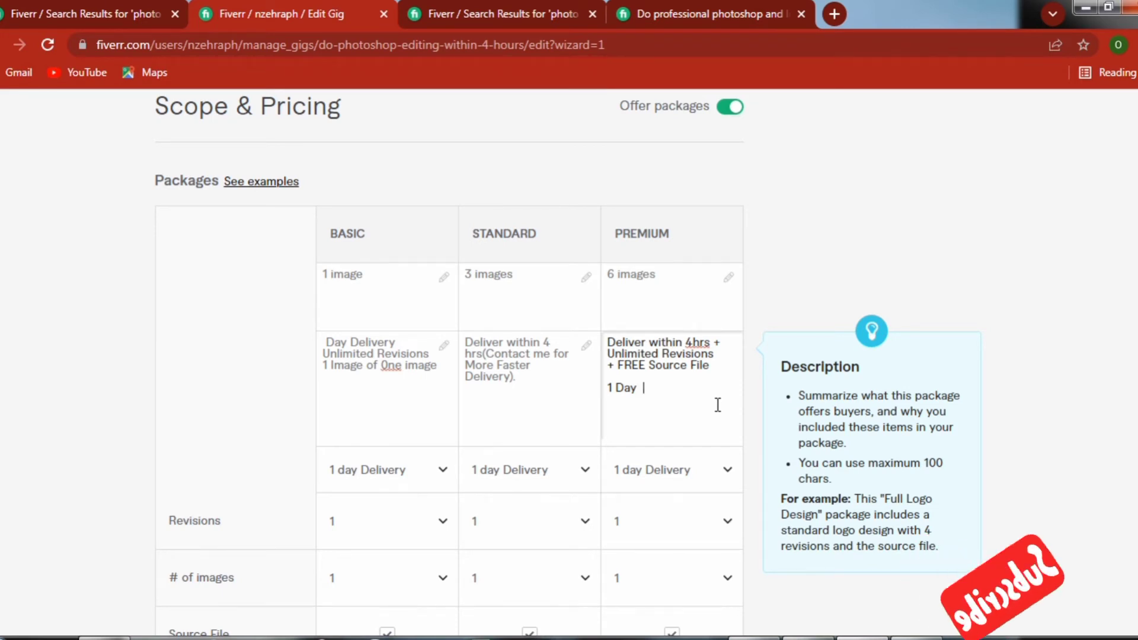
pyautogui.write('f')
pyautogui.press('BackSpace')
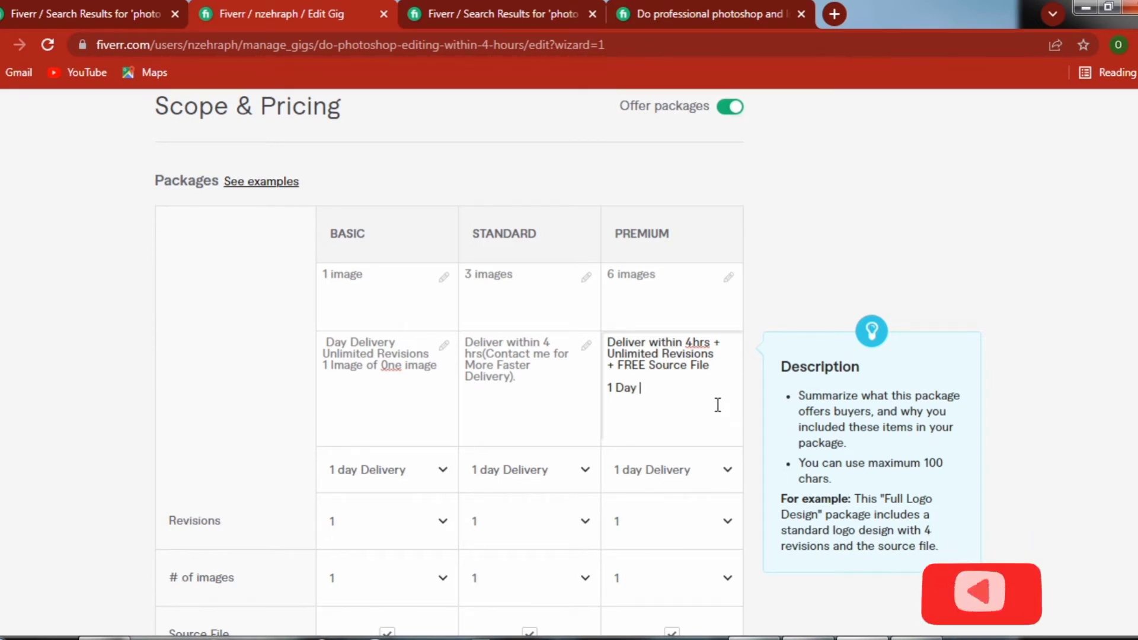
pyautogui.press('BackSpace')
pyautogui.press('BackSpace')
pyautogui.press('BackSpace')
pyautogui.press('BackSpace')
pyautogui.press('BackSpace')
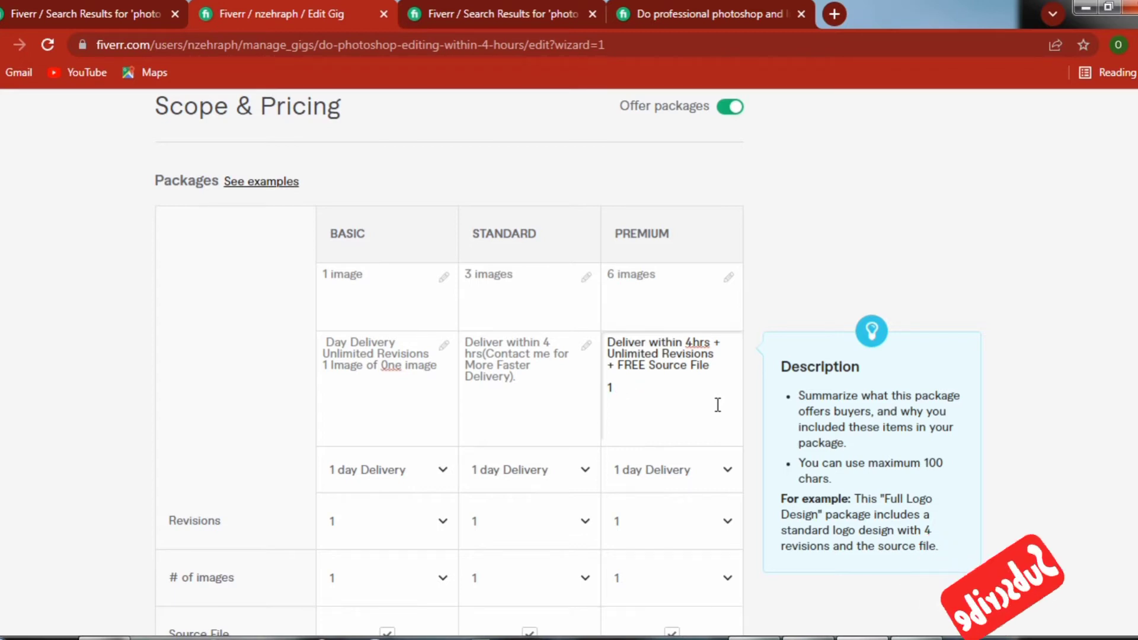
pyautogui.press('BackSpace')
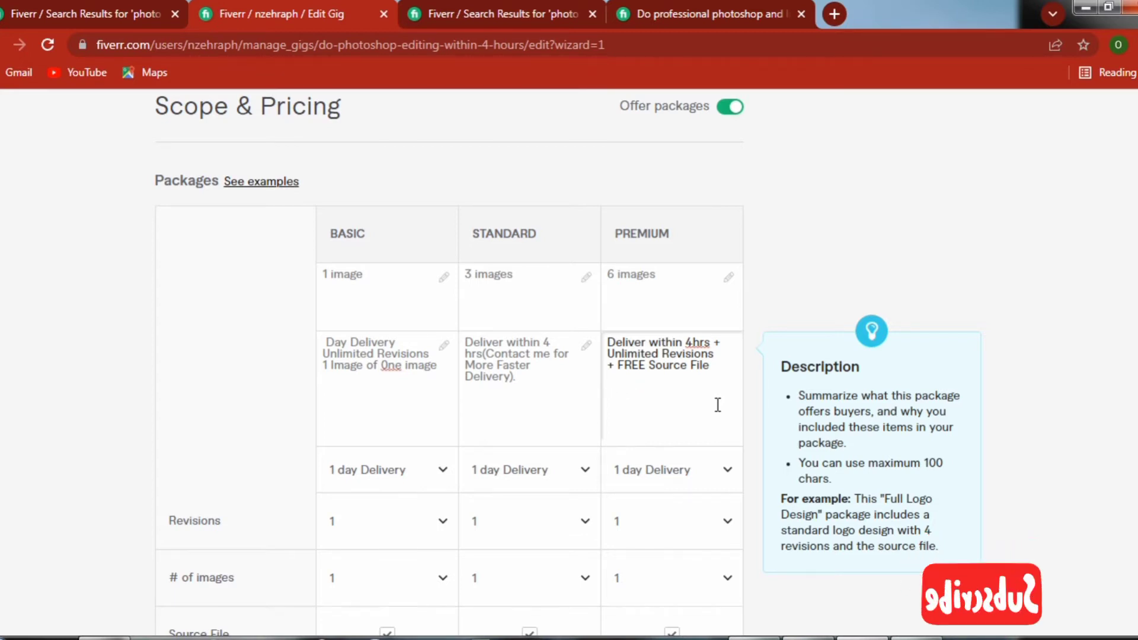
# Save the pricing section and continue to the Description & FAQ section.
pyautogui.scroll(-3, 712, 474)
pyautogui.scroll(-12, 713, 474)
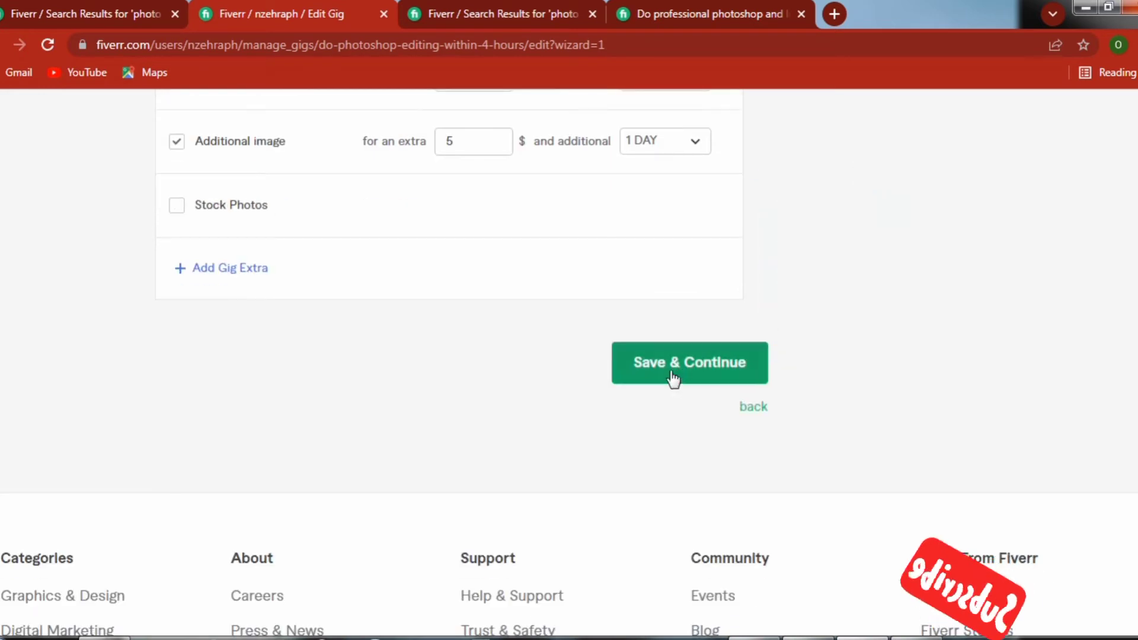
pyautogui.click(677, 372)
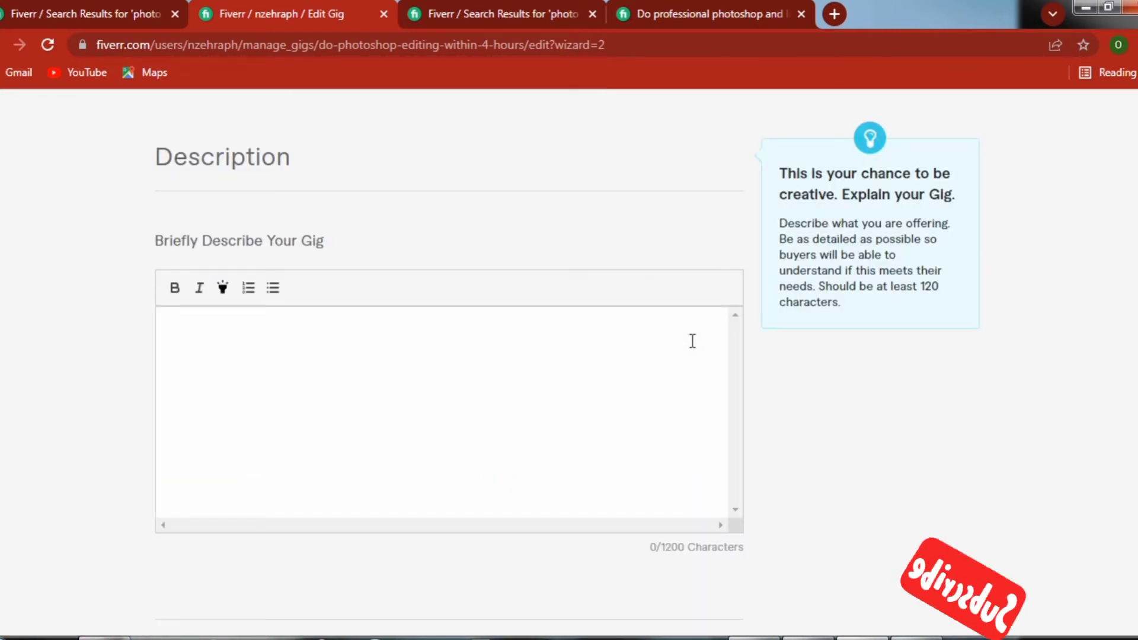
# Switch to the Notepad notes and copy the introduction paragraph beginning "Hello visitors! Welcome to the gig".
pyautogui.scroll(3, 560, 323)
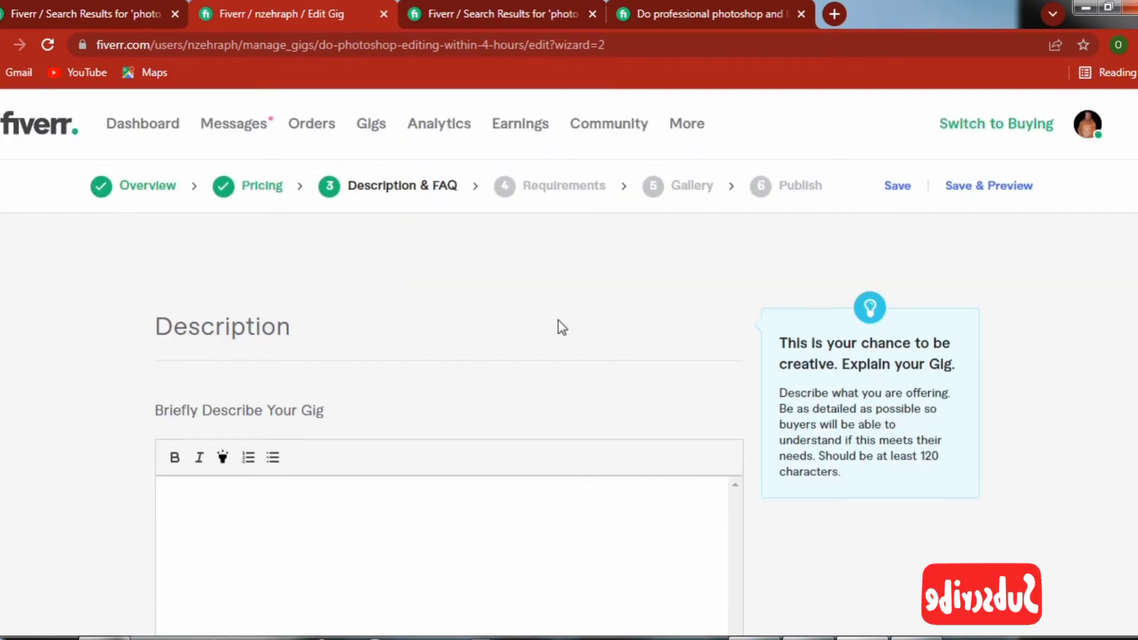
pyautogui.scroll(-4, 558, 326)
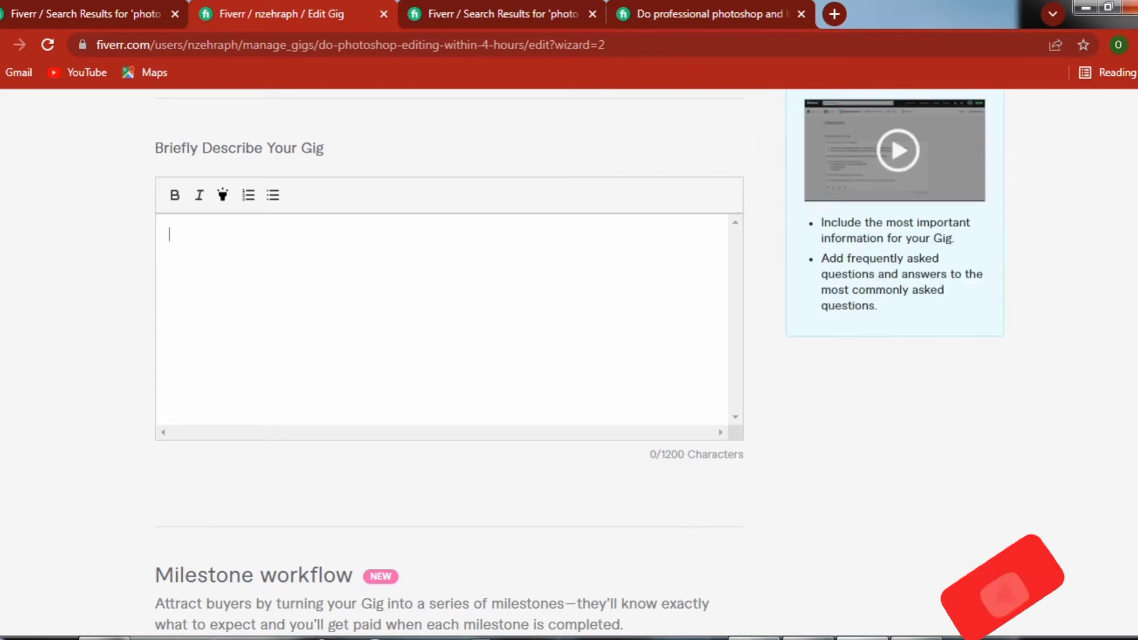
pyautogui.click(806, 639)
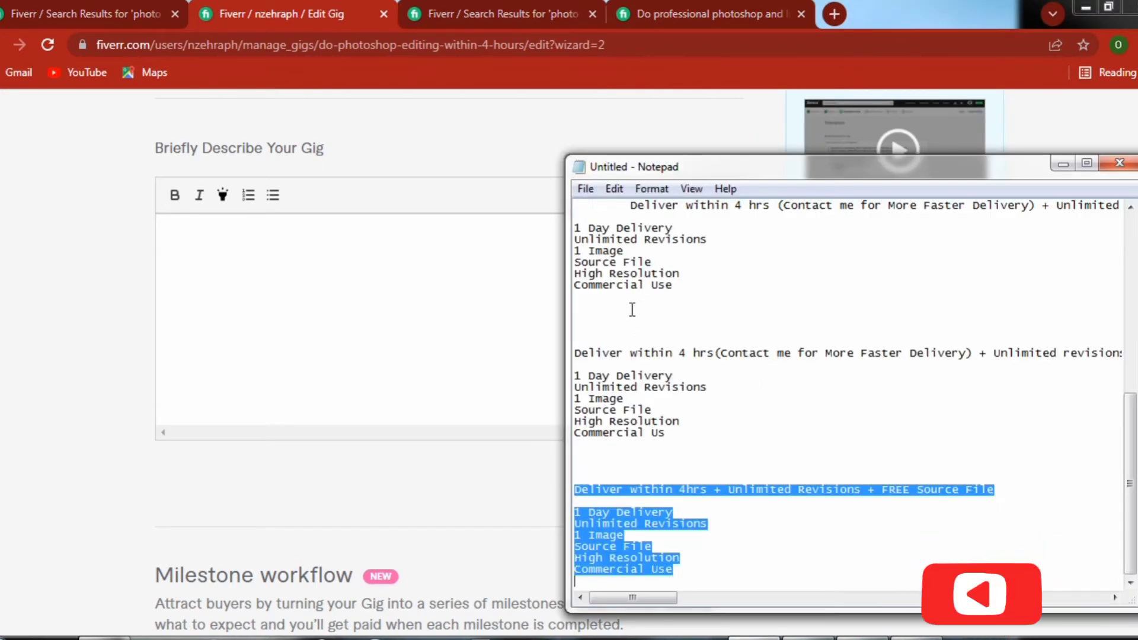
pyautogui.scroll(5, 632, 311)
pyautogui.scroll(6, 693, 344)
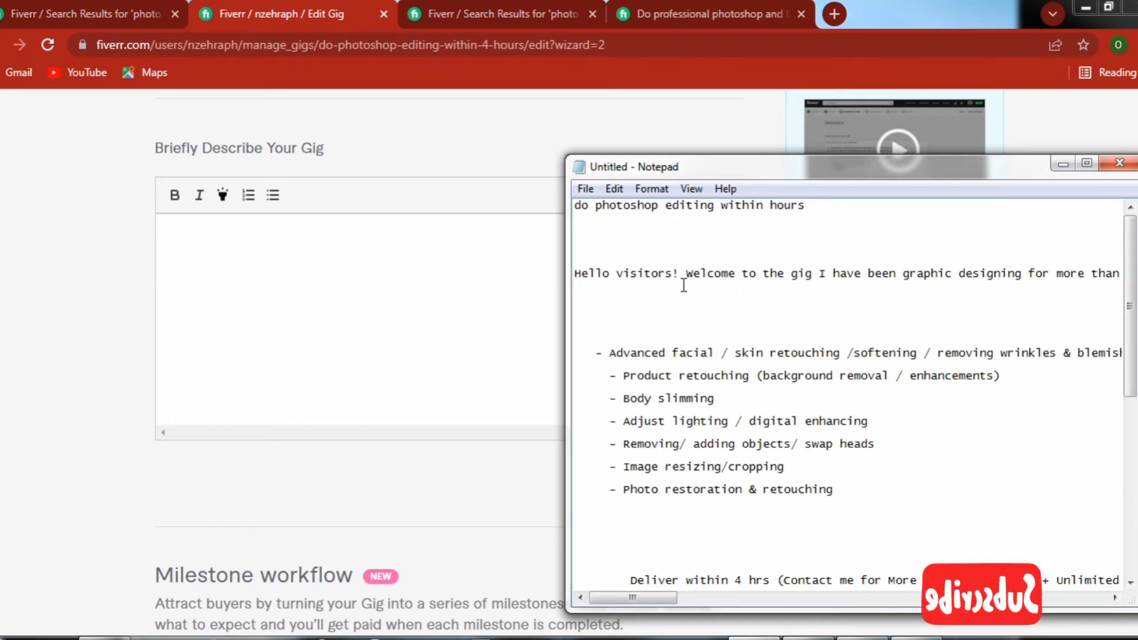
pyautogui.moveTo(579, 272); pyautogui.dragTo(980, 317)
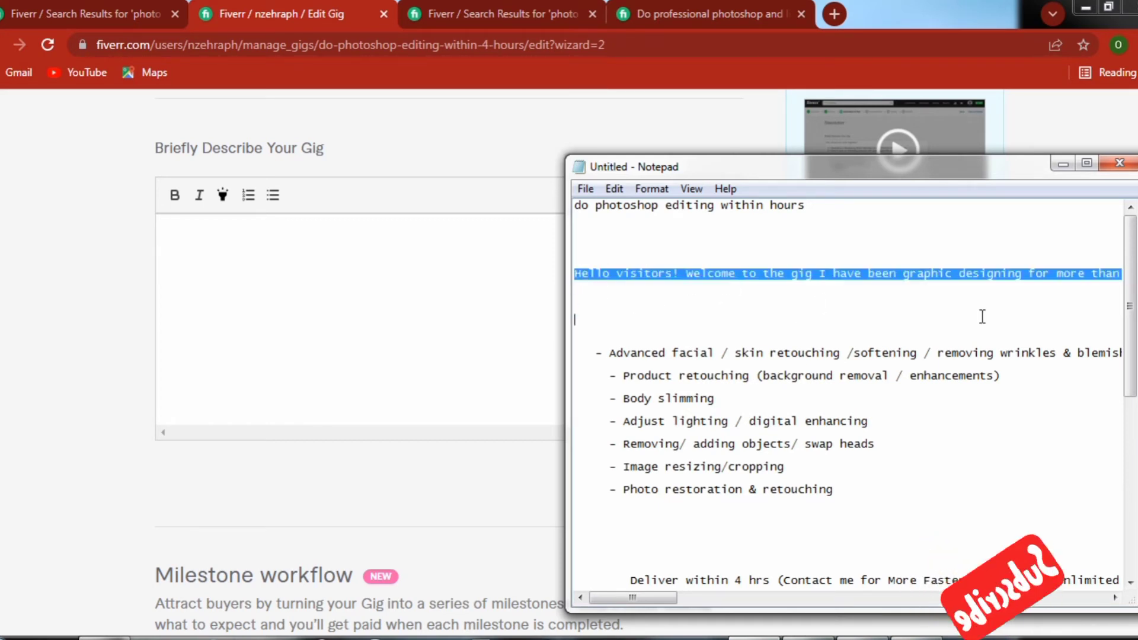
pyautogui.rightClick(1003, 274)
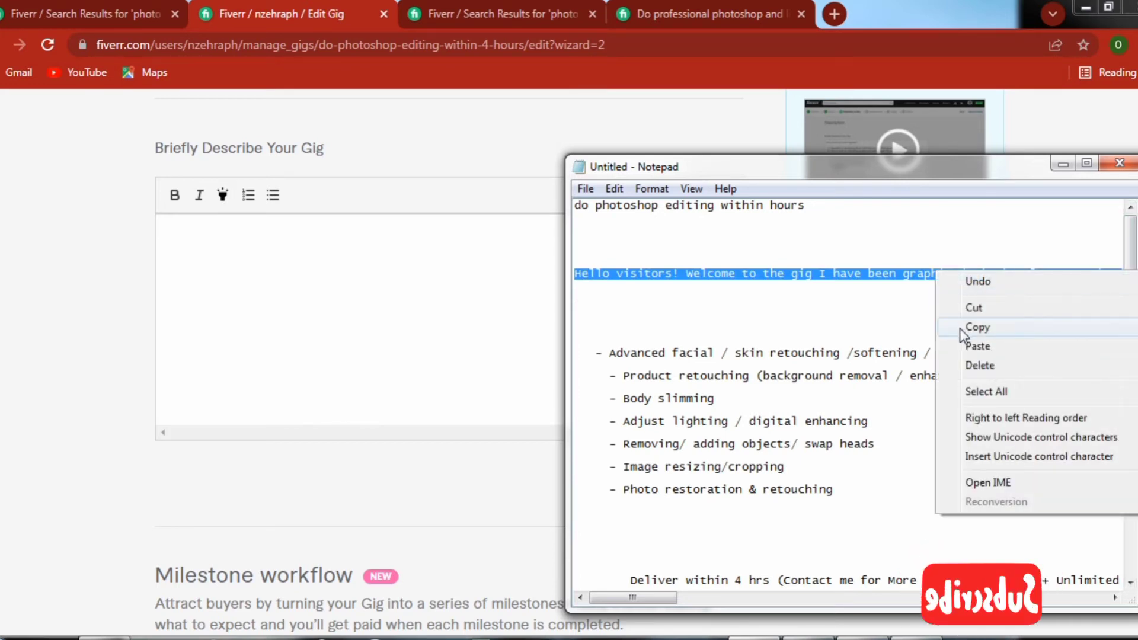
pyautogui.click(987, 327)
# Back in the Fiverr gig editor, paste the copied introduction into the gig description and review the text.
pyautogui.click(472, 261)
pyautogui.rightClick(270, 255)
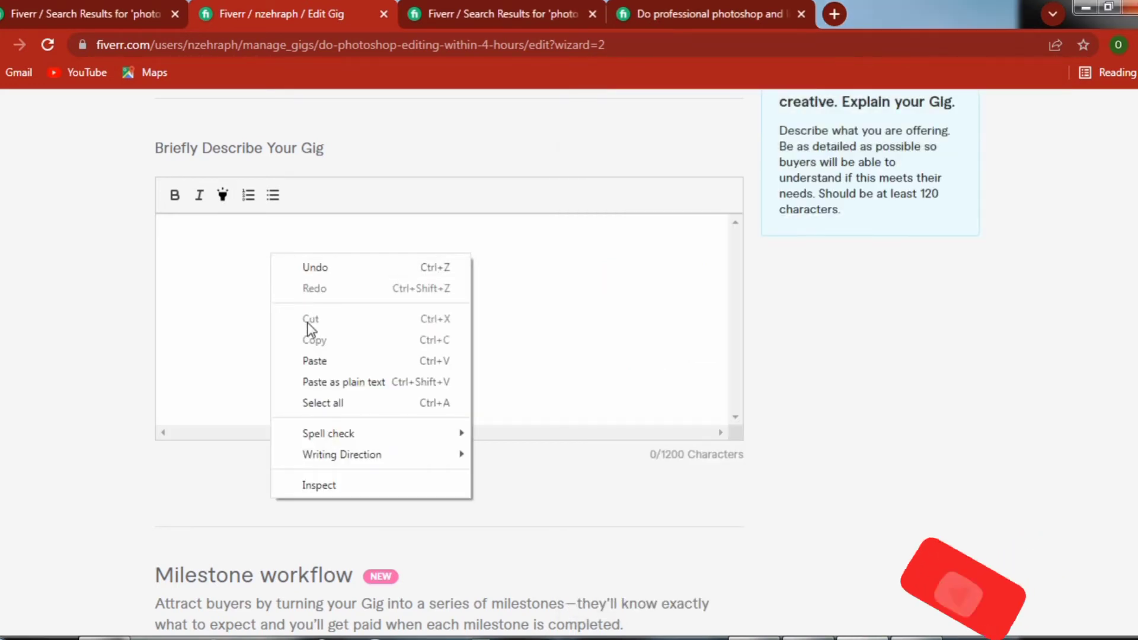
pyautogui.click(319, 359)
pyautogui.scroll(1, 379, 353)
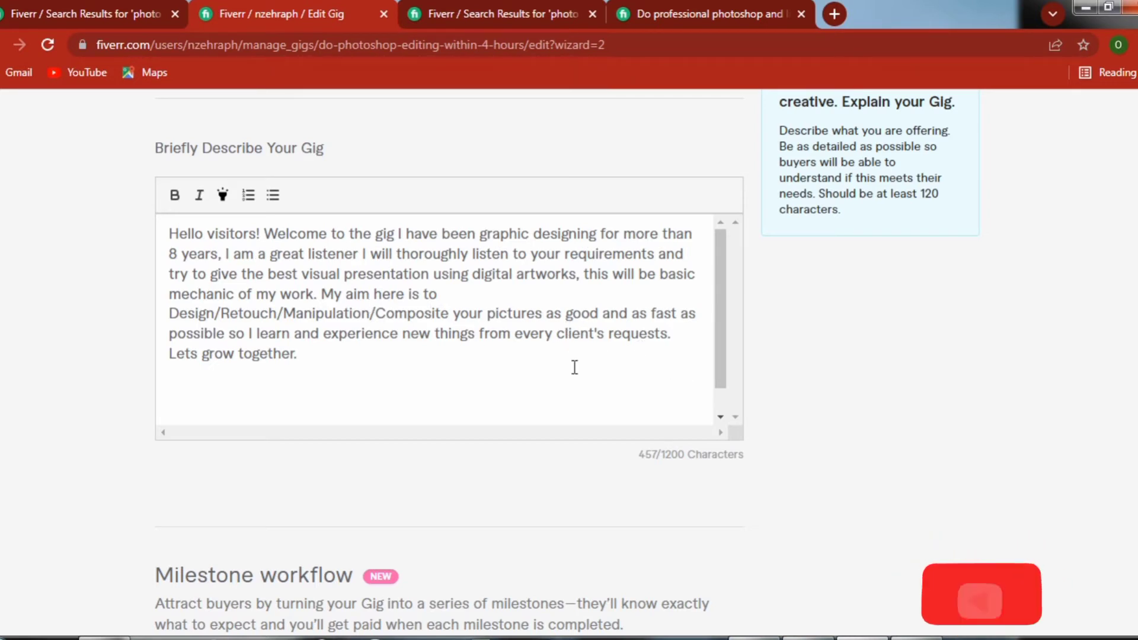
pyautogui.scroll(-1, 355, 382)
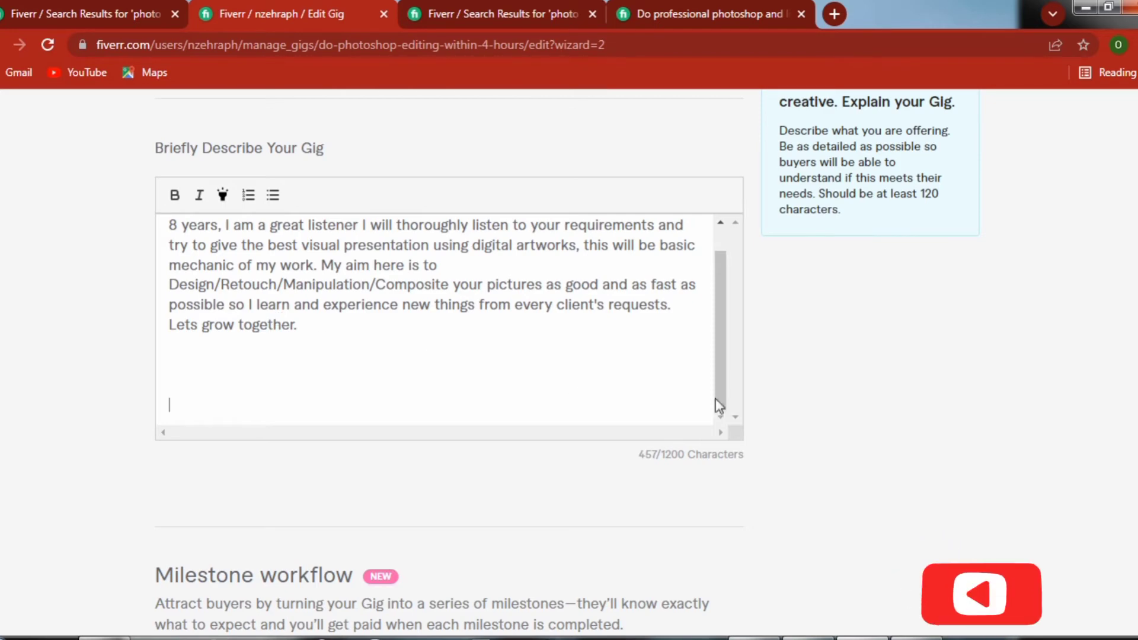
# Open a new question-and-answer entry in the gig's Frequently Asked Questions section.
pyautogui.scroll(-13, 491, 443)
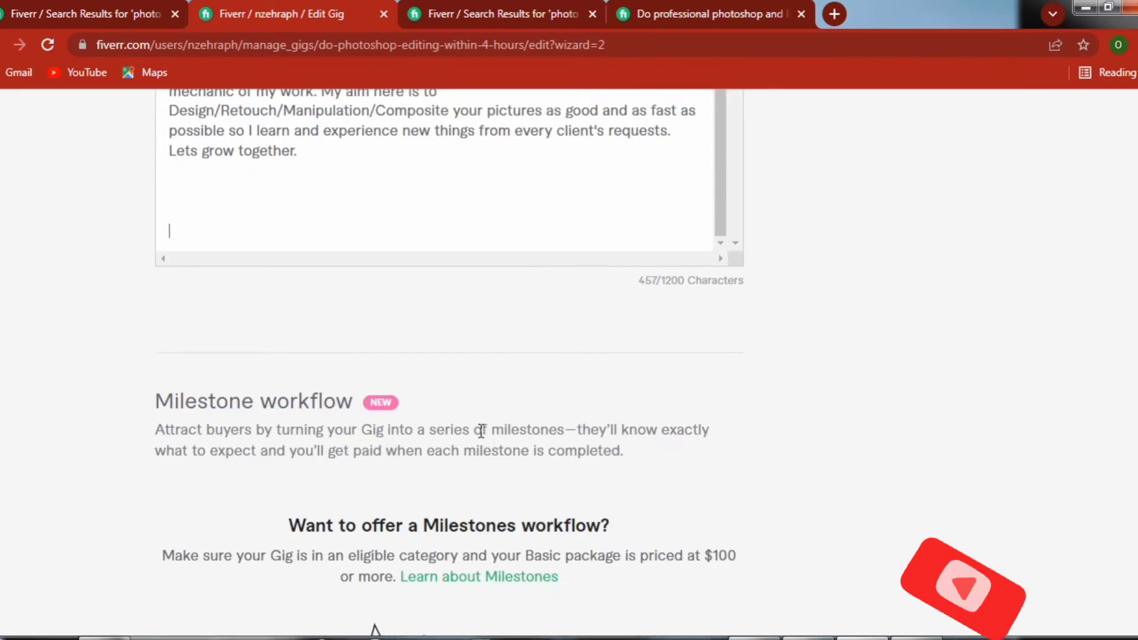
pyautogui.scroll(-2, 672, 433)
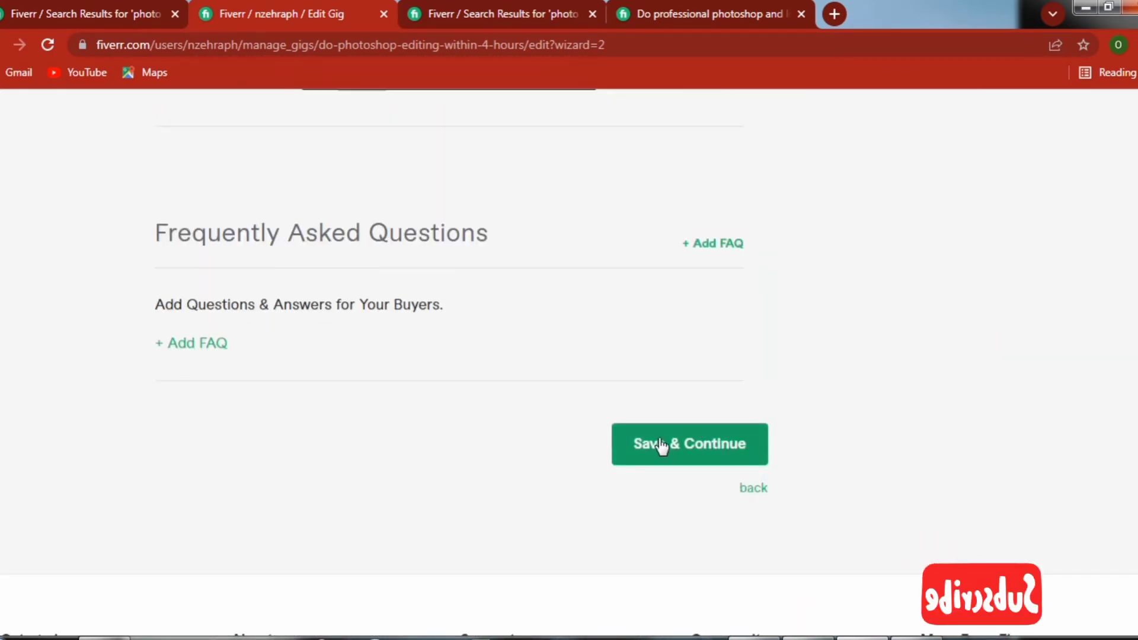
pyautogui.moveTo(301, 268)
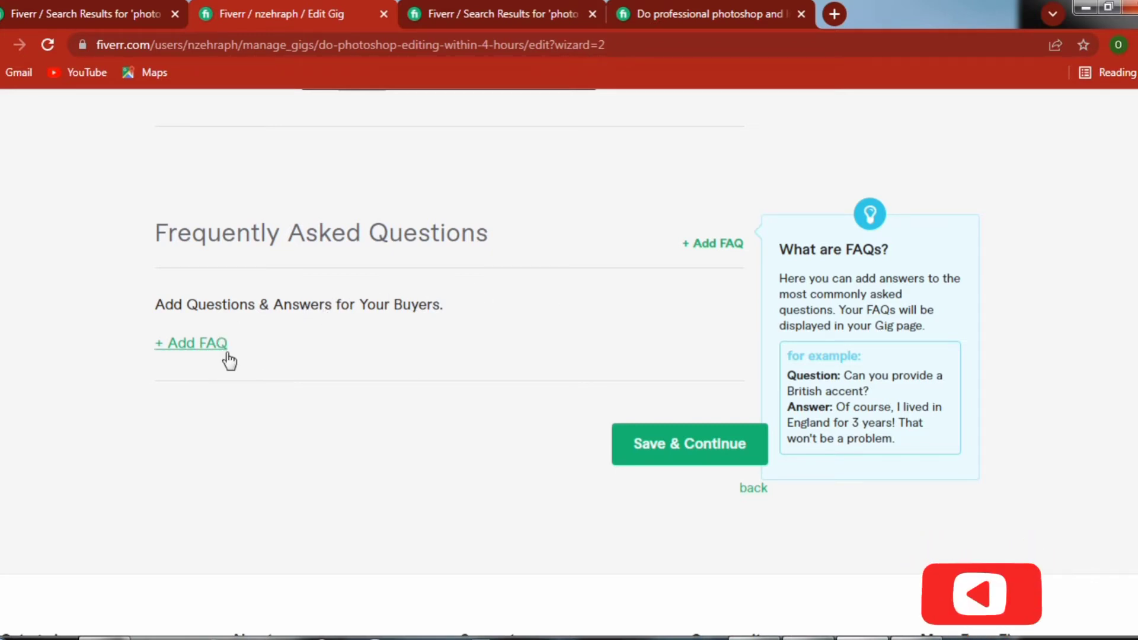
pyautogui.click(203, 348)
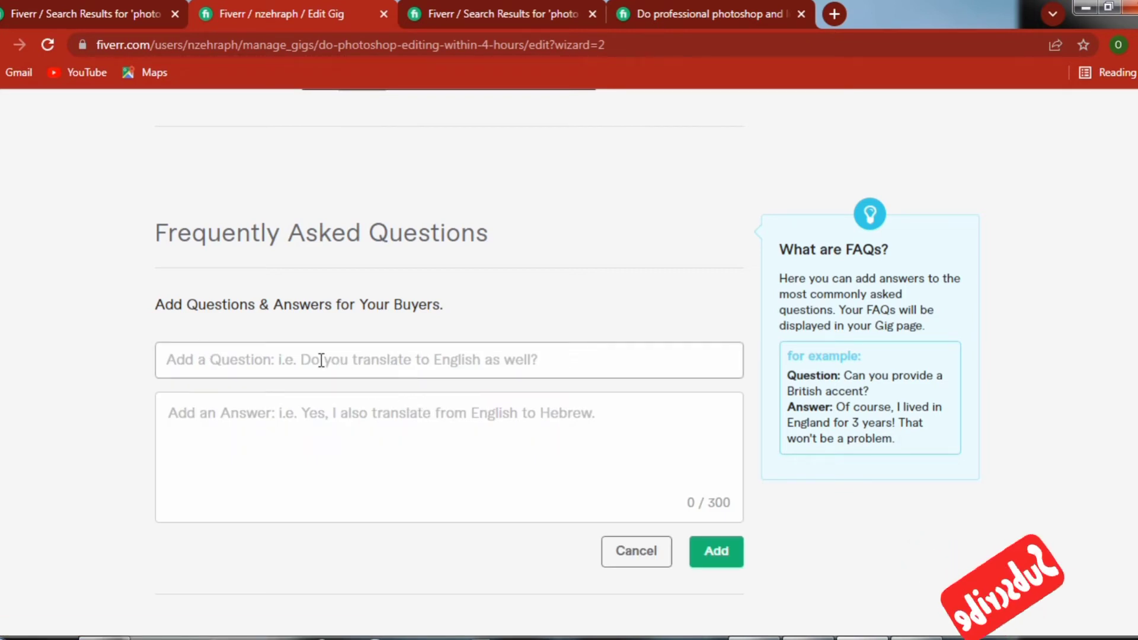
pyautogui.click(540, 361)
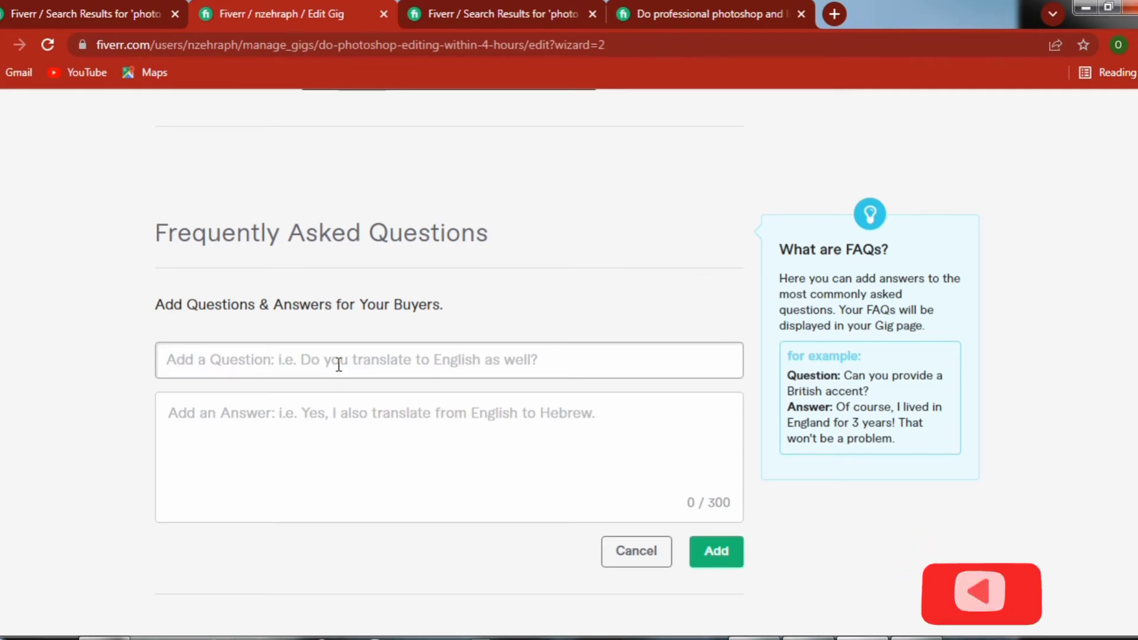
pyautogui.write('do y')
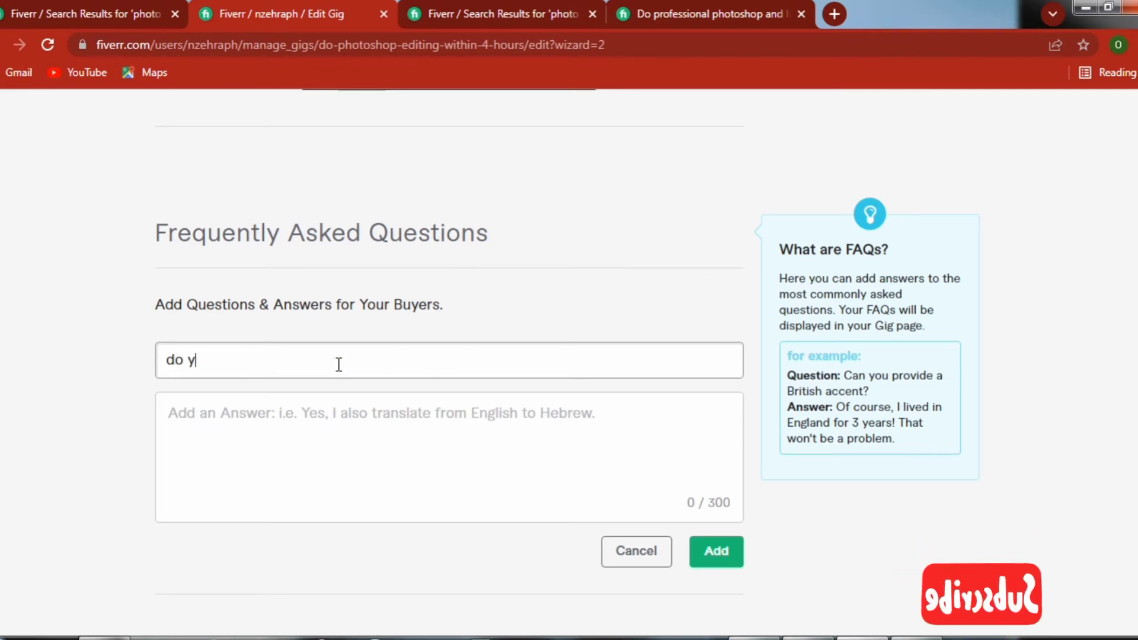
pyautogui.write('ou')
pyautogui.press('BackSpace')
pyautogui.press('BackSpace')
pyautogui.press('BackSpace')
pyautogui.press('BackSpace')
pyautogui.press('BackSpace')
pyautogui.press('BackSpace')
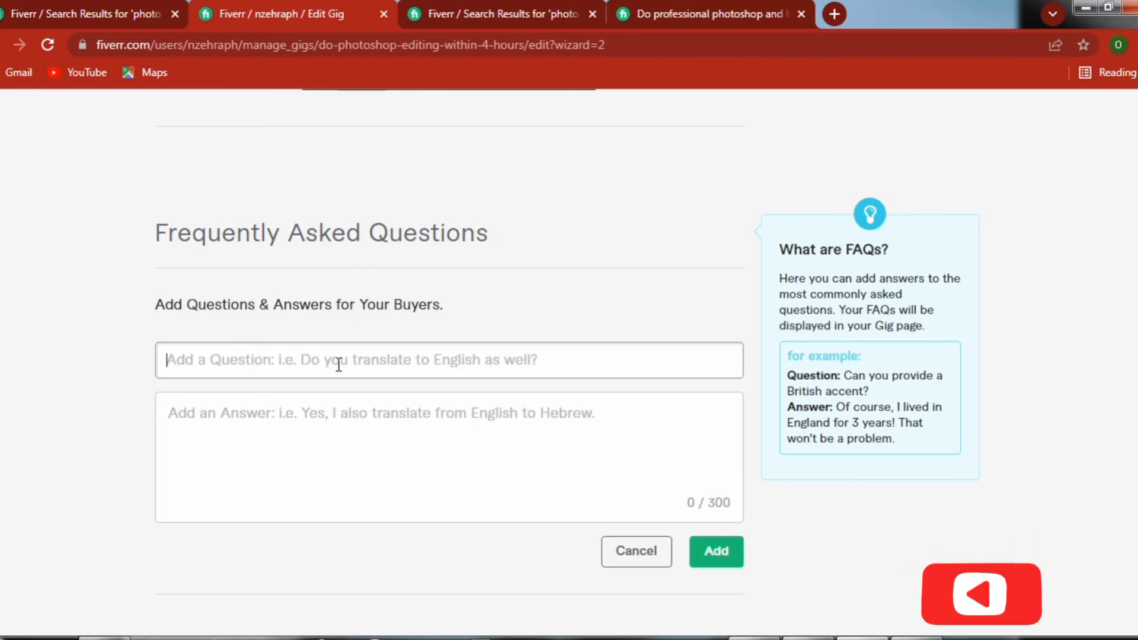
# Begin the FAQ question with the words "what will".
pyautogui.write('what')
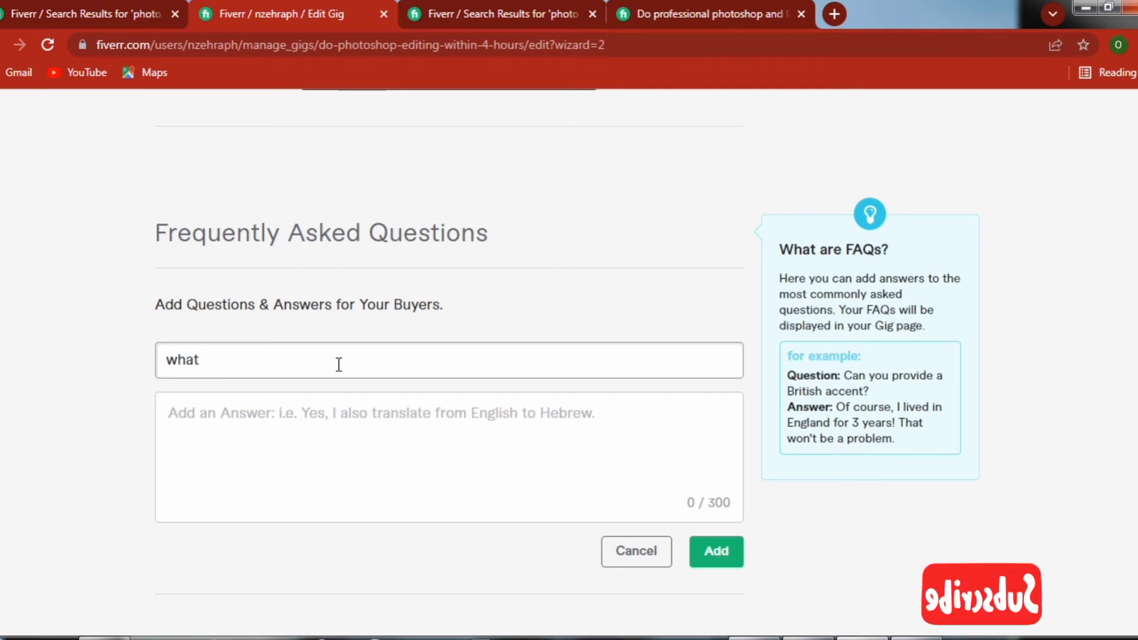
pyautogui.write(' wi')
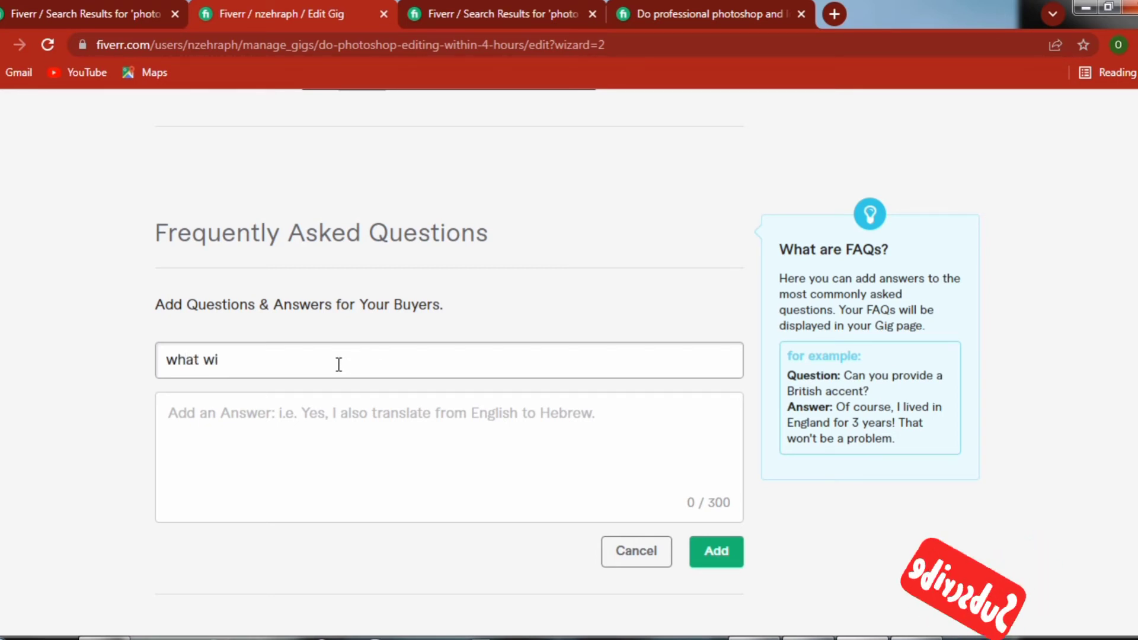
pyautogui.write('ll')
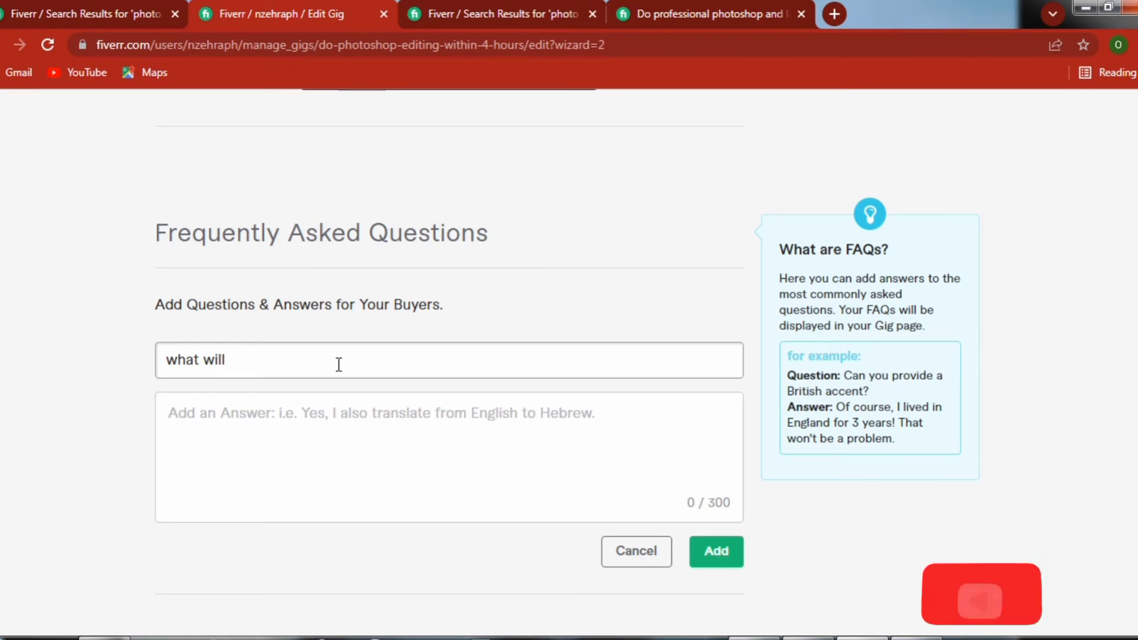
pyautogui.write(' be')
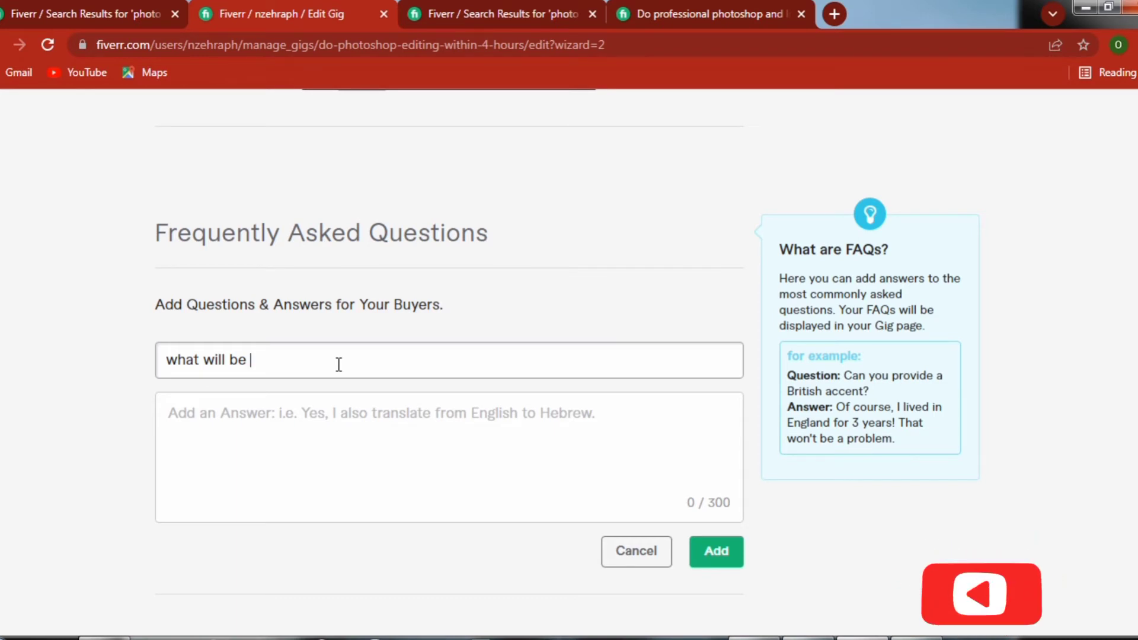
pyautogui.write(' m')
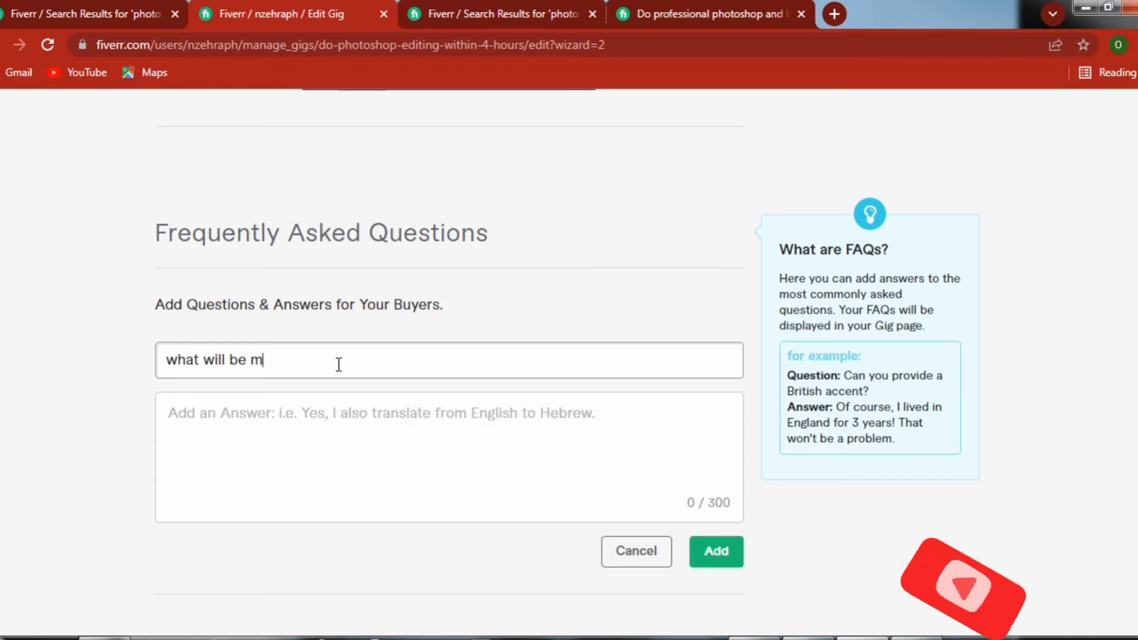
pyautogui.write('y')
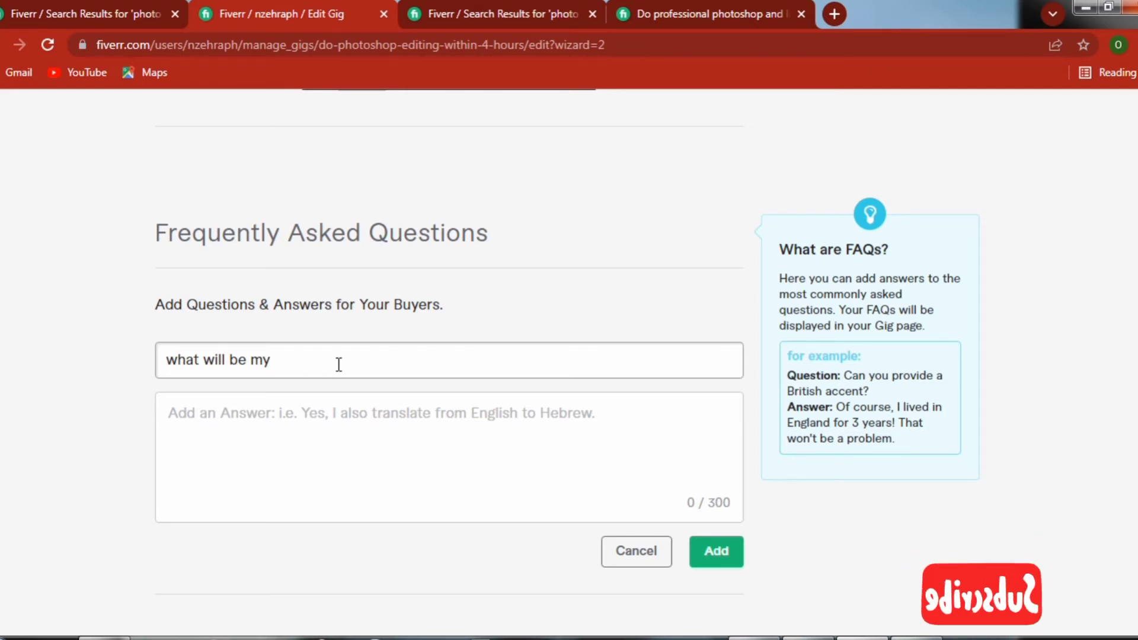
pyautogui.press('BackSpace')
pyautogui.press('BackSpace')
pyautogui.press('BackSpace')
pyautogui.press('BackSpace')
pyautogui.press('BackSpace')
pyautogui.press('BackSpace')
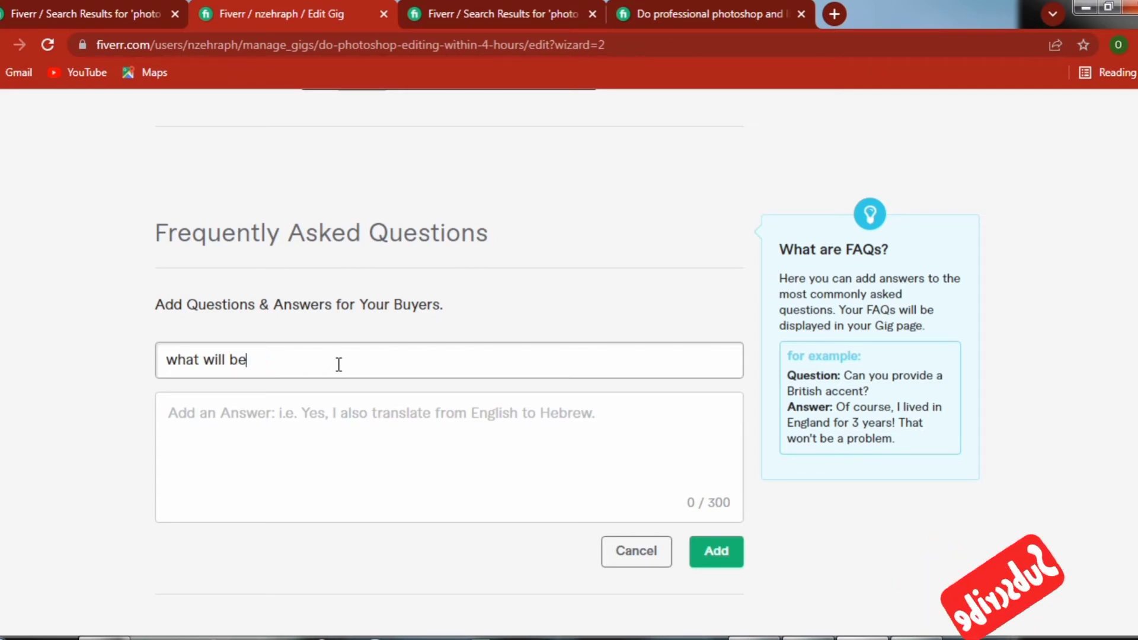
# Complete the FAQ question as "what will i give you for you to give me quality work", with the spelling of "quality" corrected.
pyautogui.write('i ')
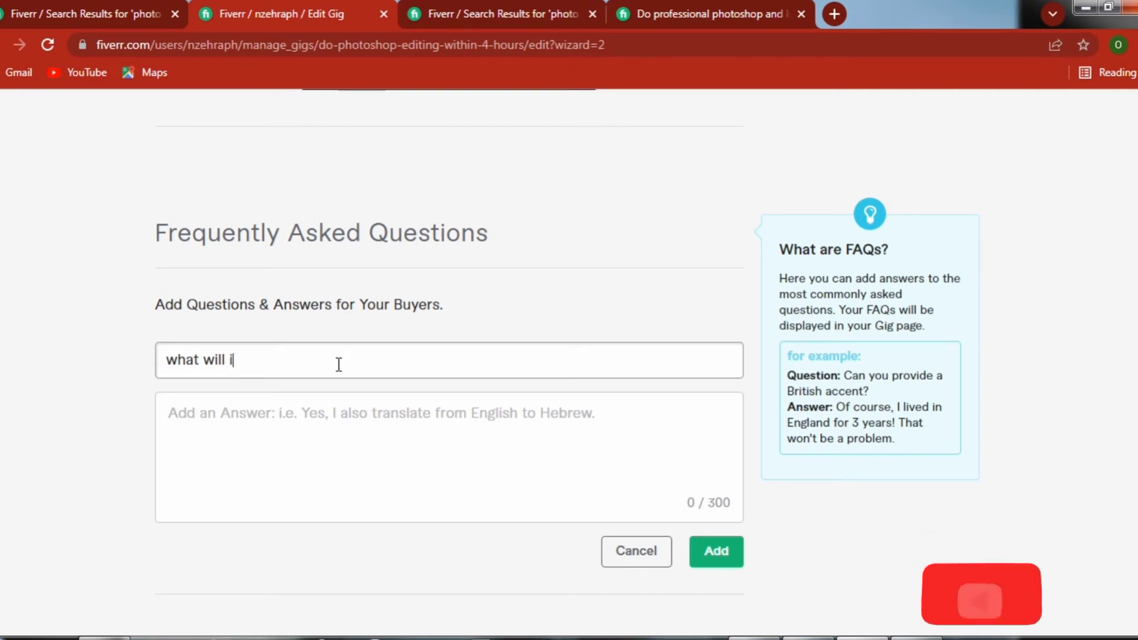
pyautogui.write('gi')
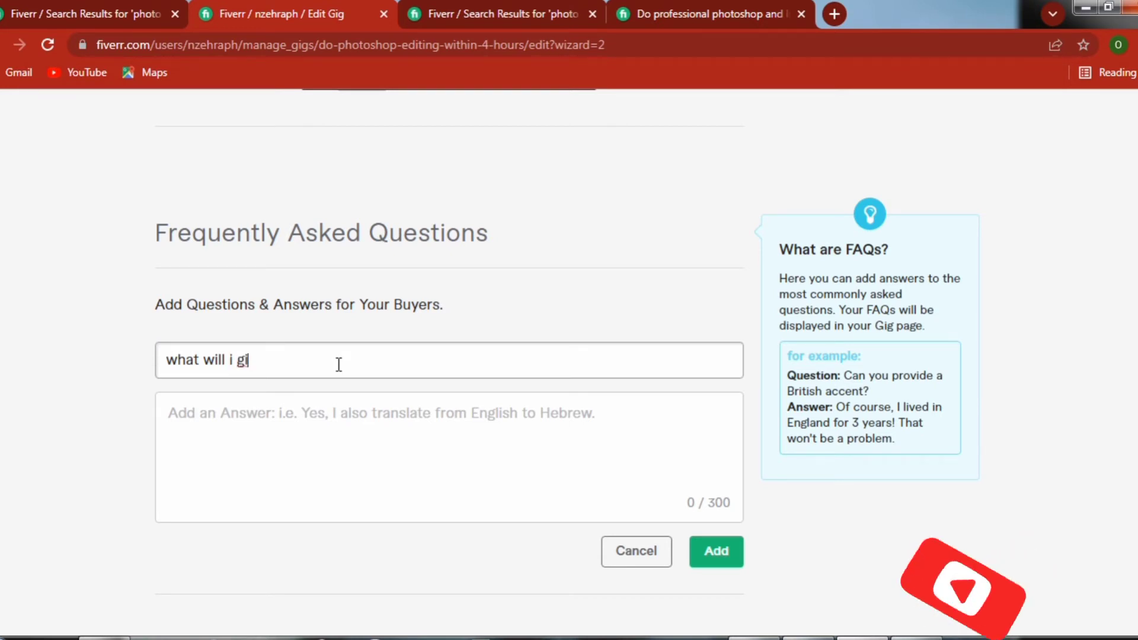
pyautogui.write('ve y')
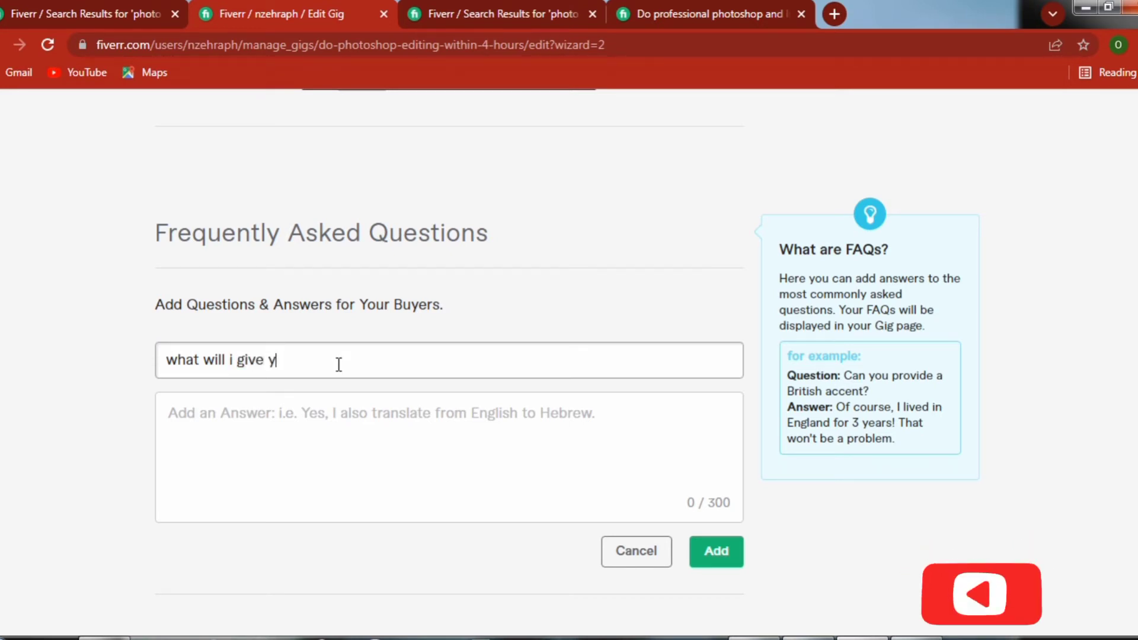
pyautogui.write('ou fp')
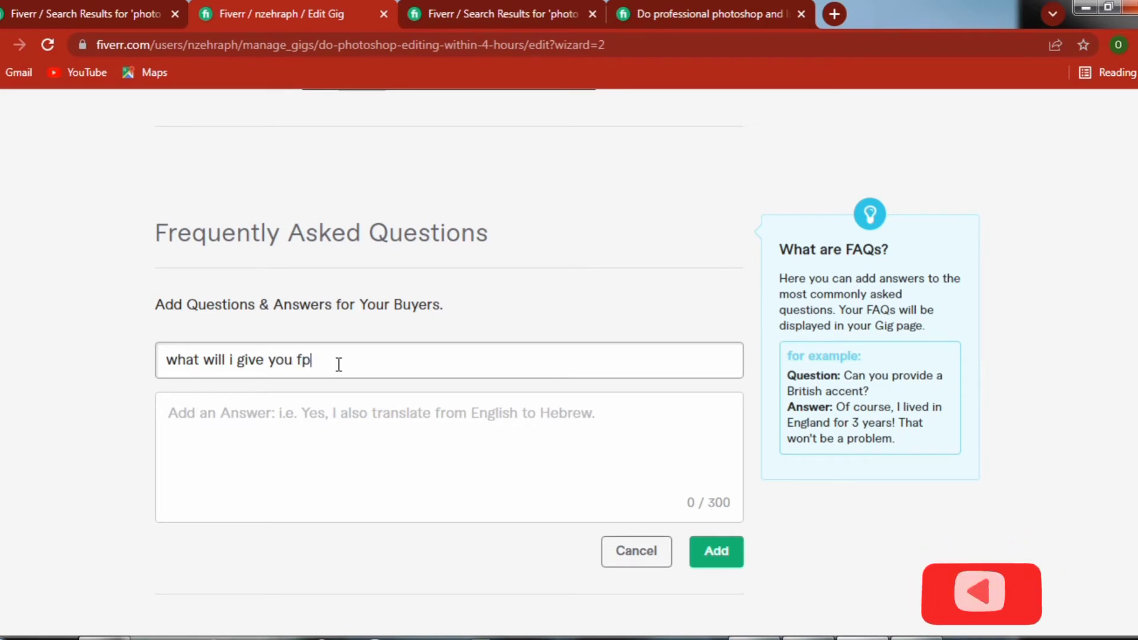
pyautogui.press('BackSpace')
pyautogui.write('or you')
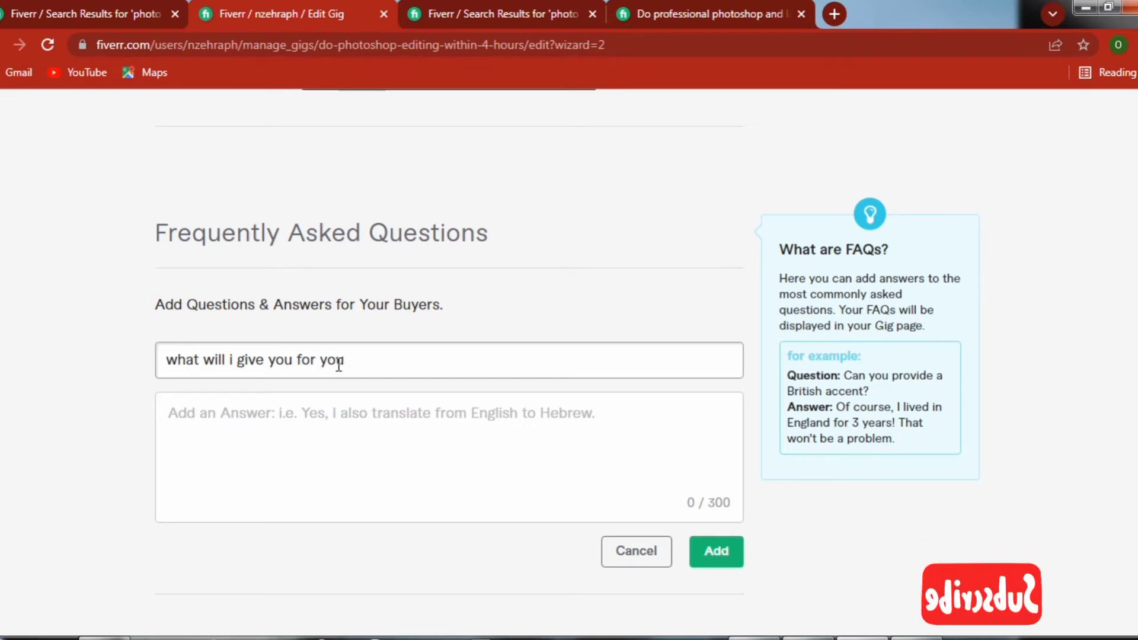
pyautogui.write(' to')
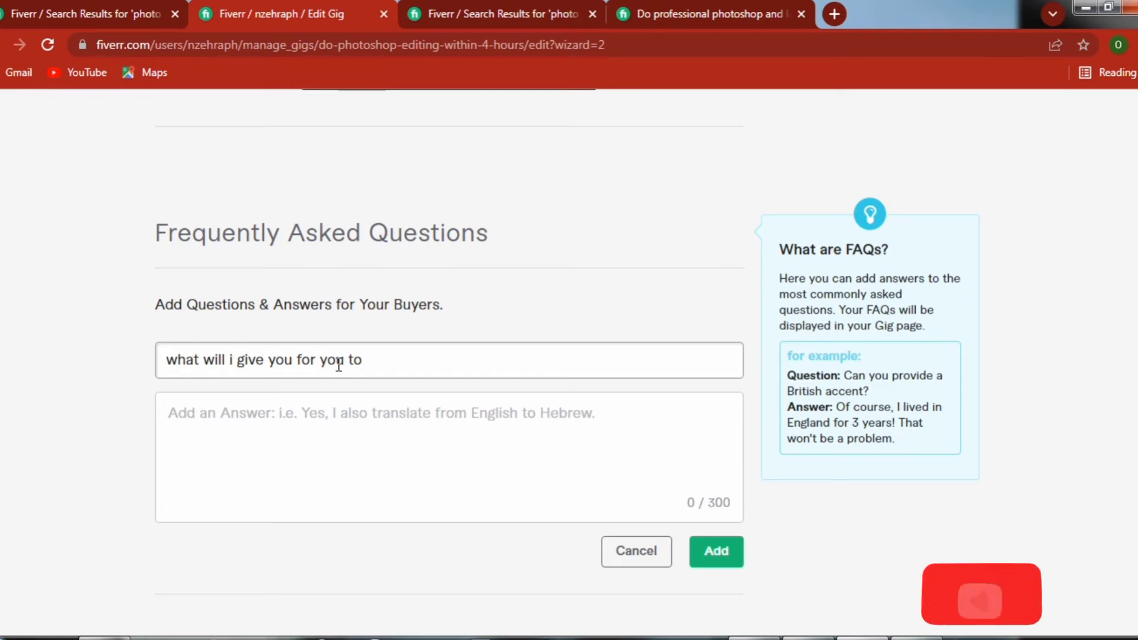
pyautogui.write(' give n')
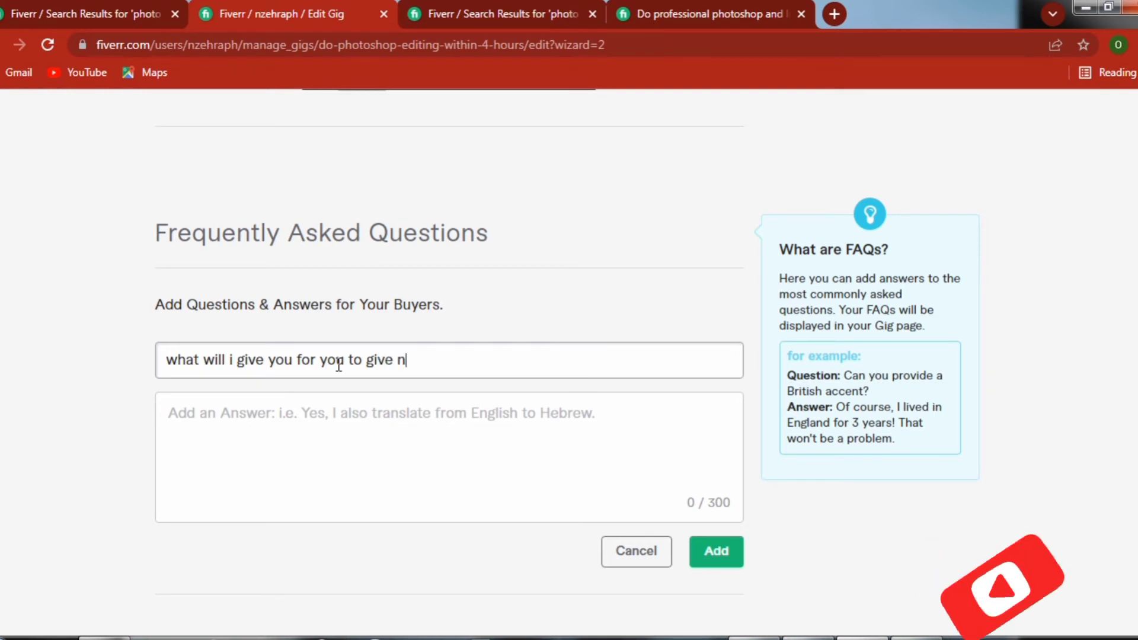
pyautogui.press('BackSpace')
pyautogui.write('me ')
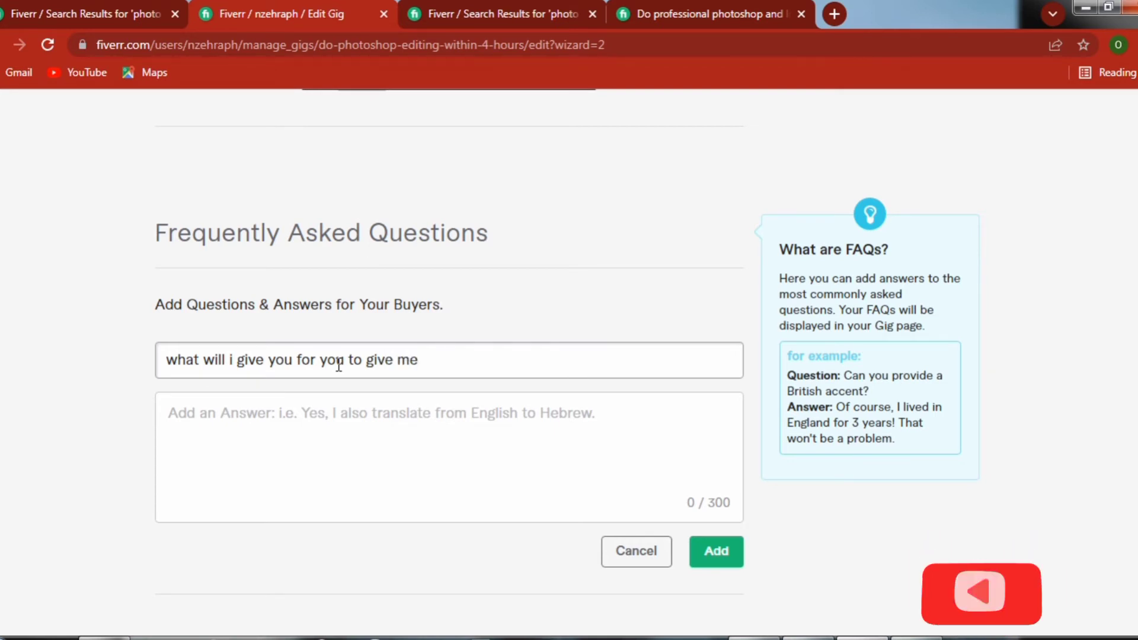
pyautogui.write('quo')
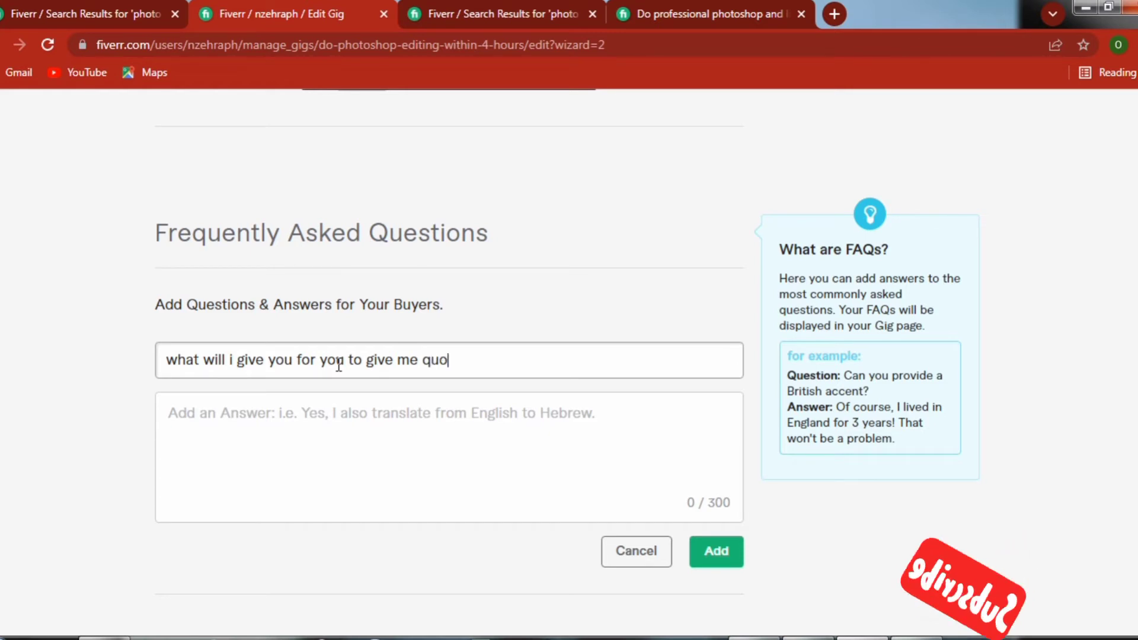
pyautogui.write('lity')
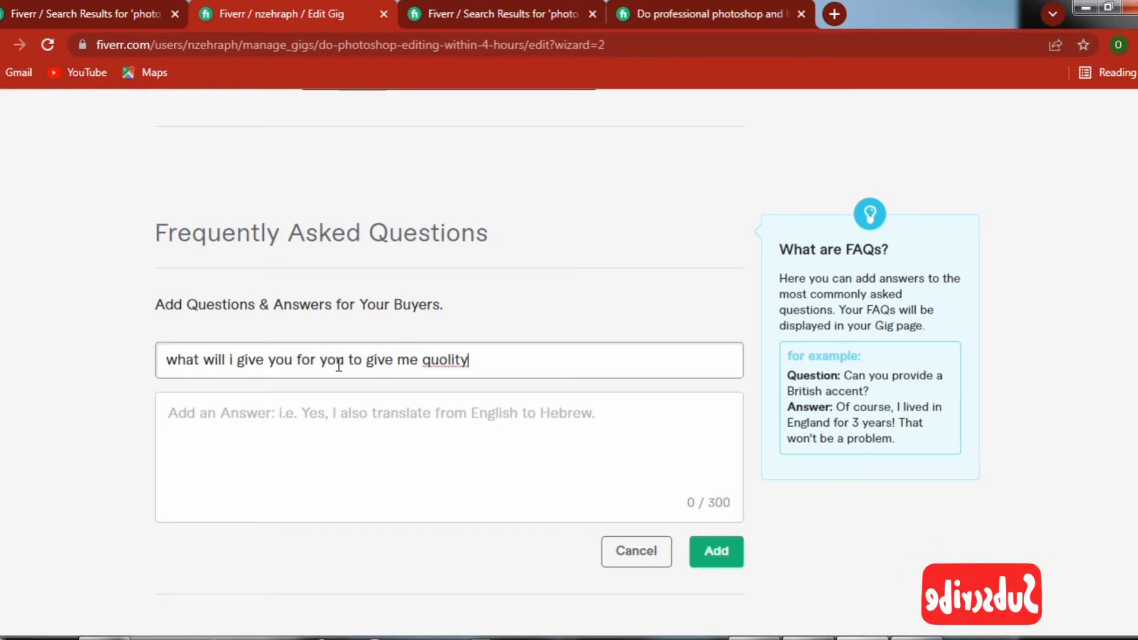
pyautogui.rightClick(452, 368)
pyautogui.click(510, 387)
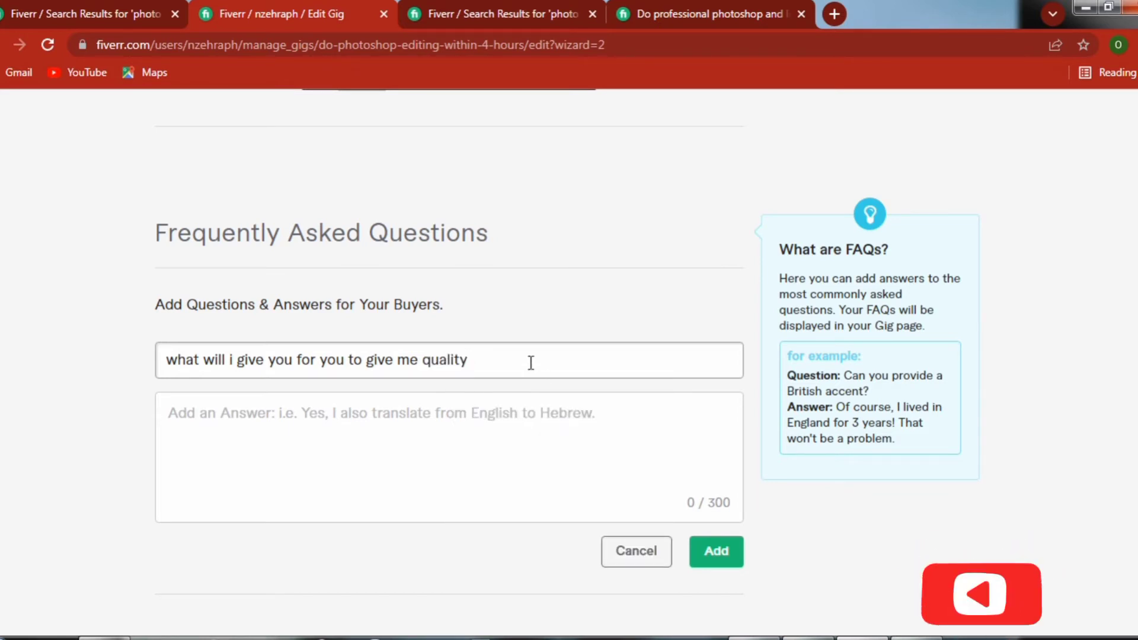
pyautogui.write('work')
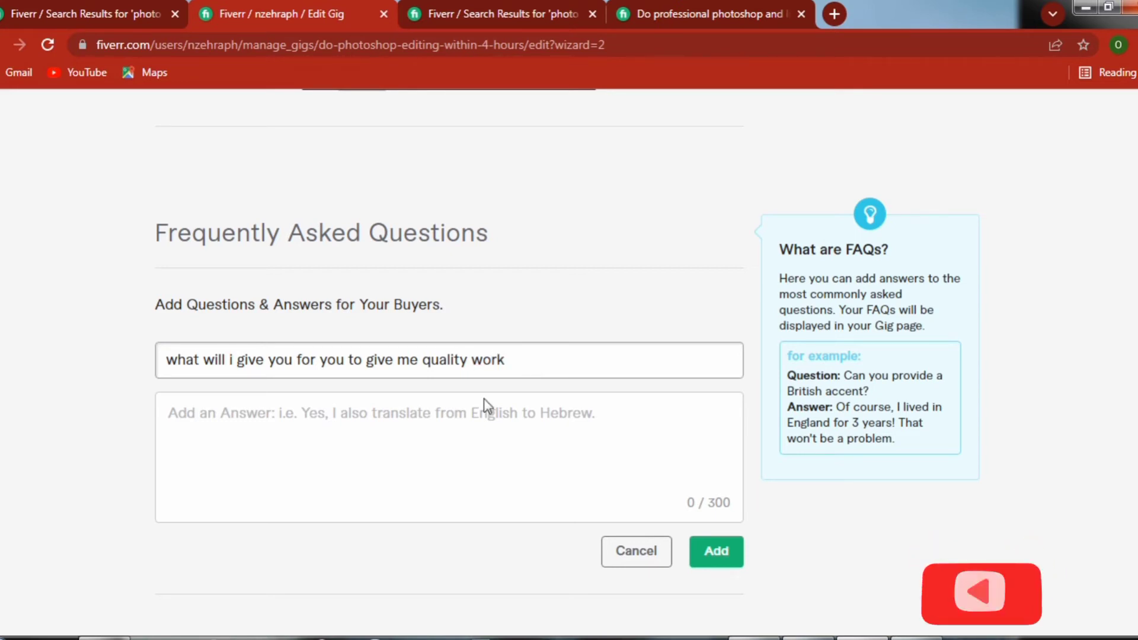
# Begin the answer to the FAQ question with the words "All i need is the".
pyautogui.click(453, 429)
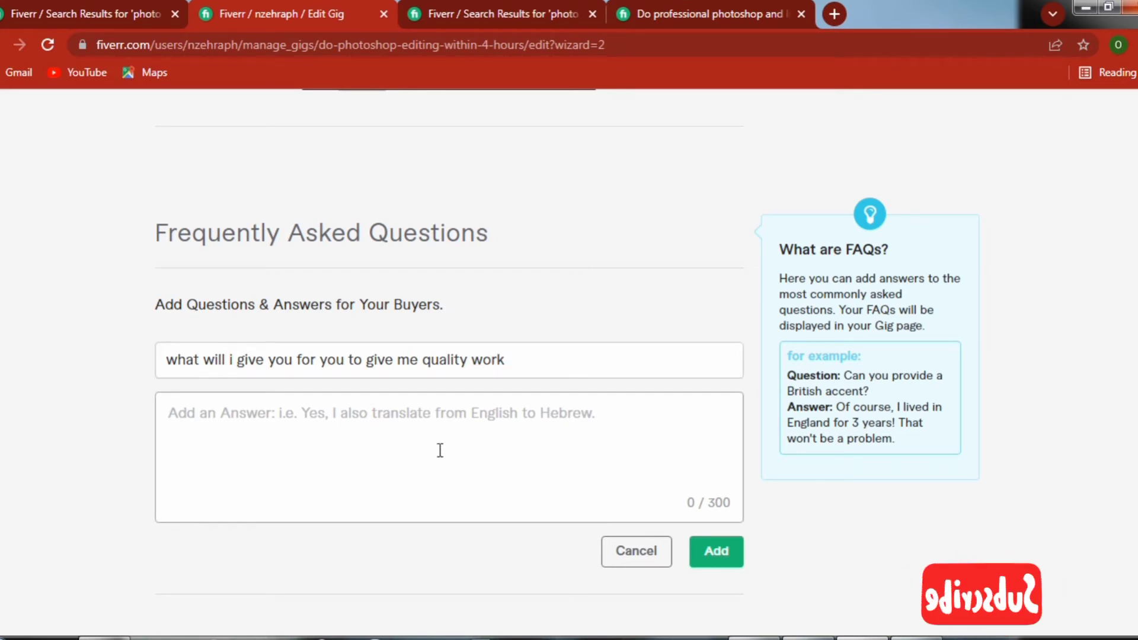
pyautogui.write('a')
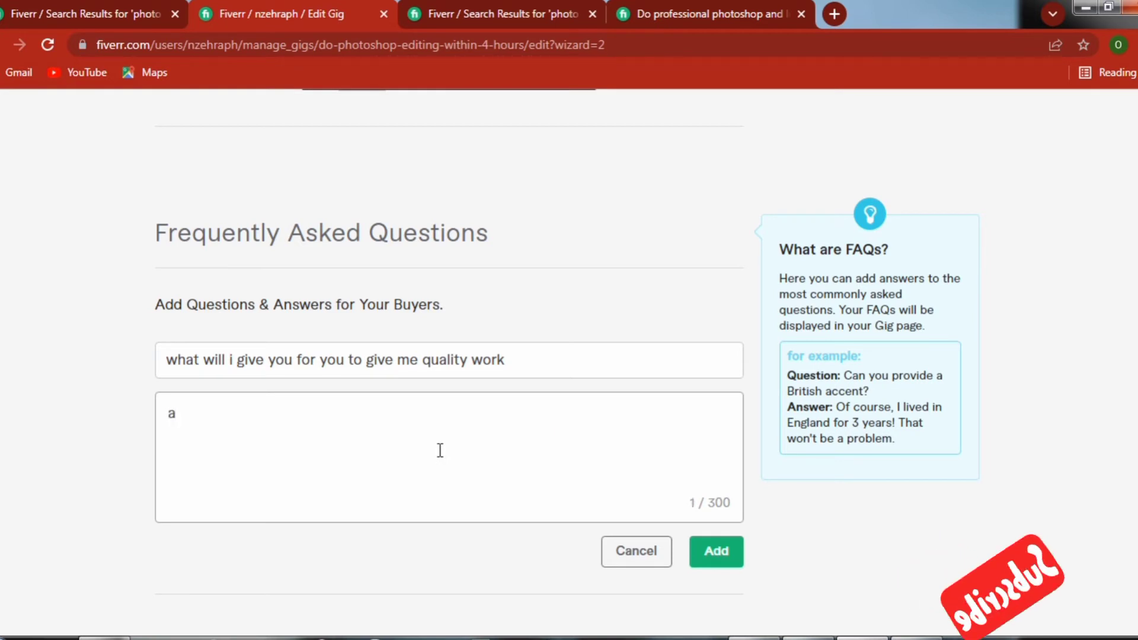
pyautogui.press('BackSpace')
pyautogui.write('A')
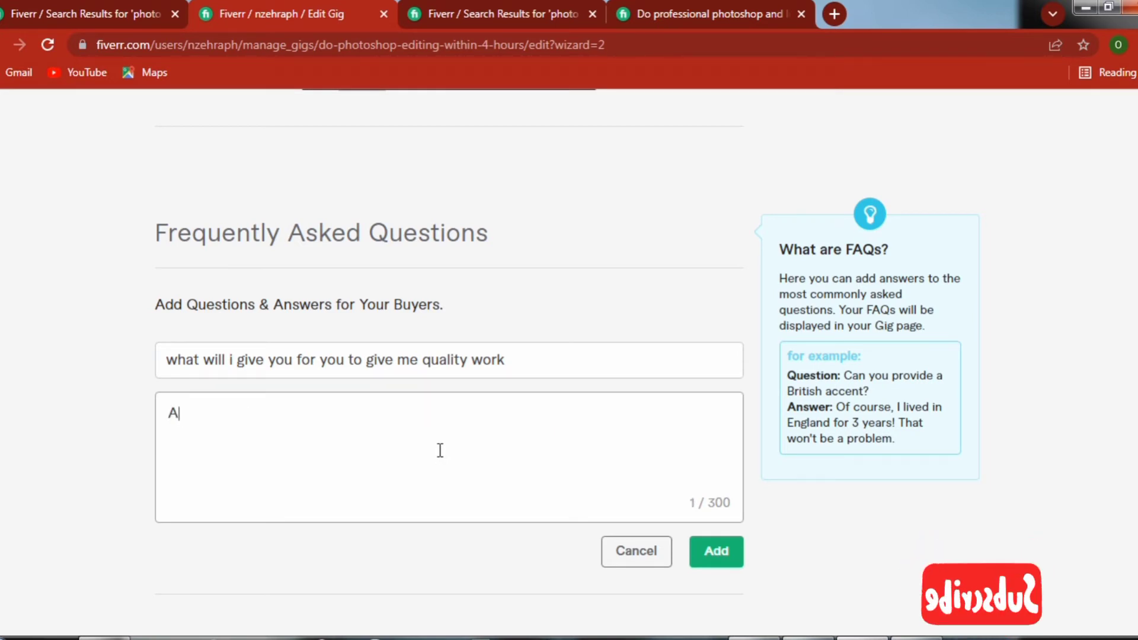
pyautogui.write('ll')
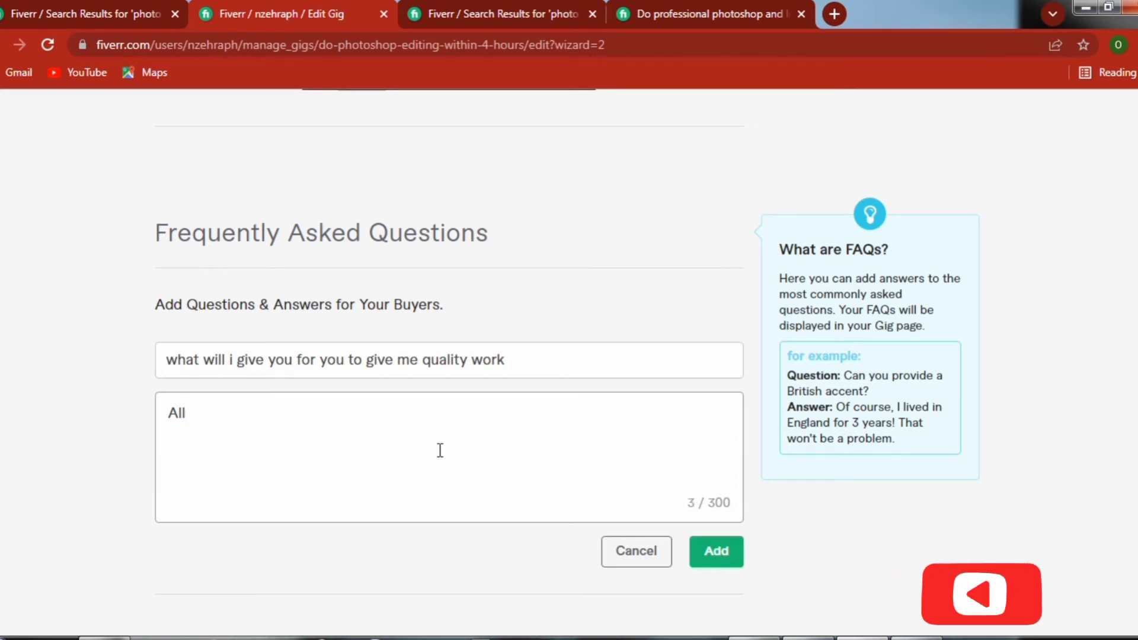
pyautogui.write(' i')
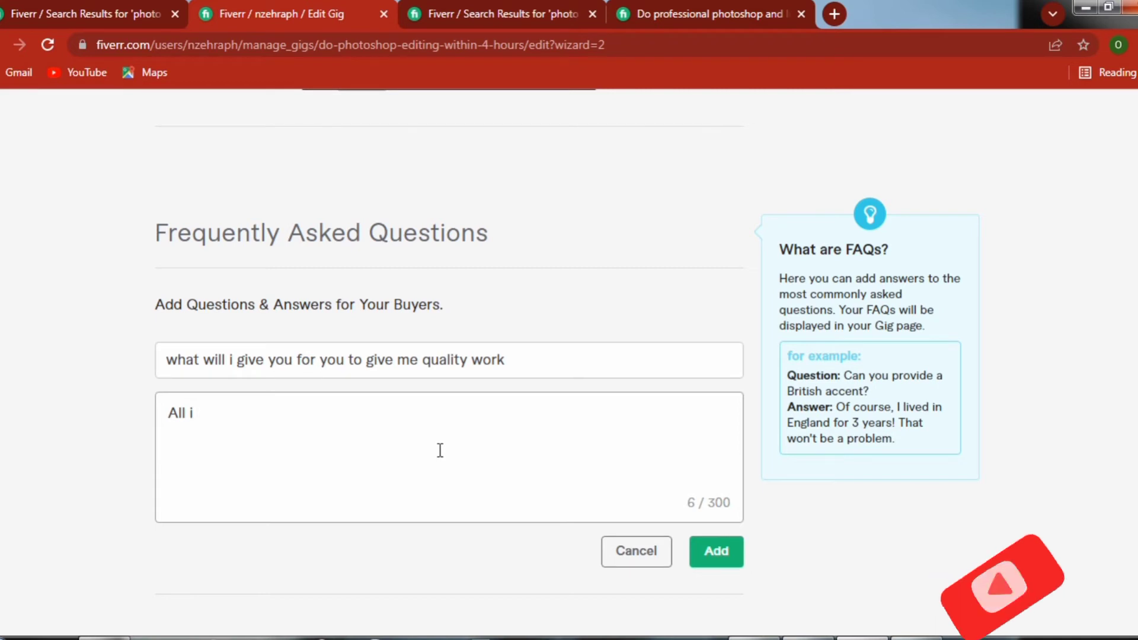
pyautogui.write(' need ')
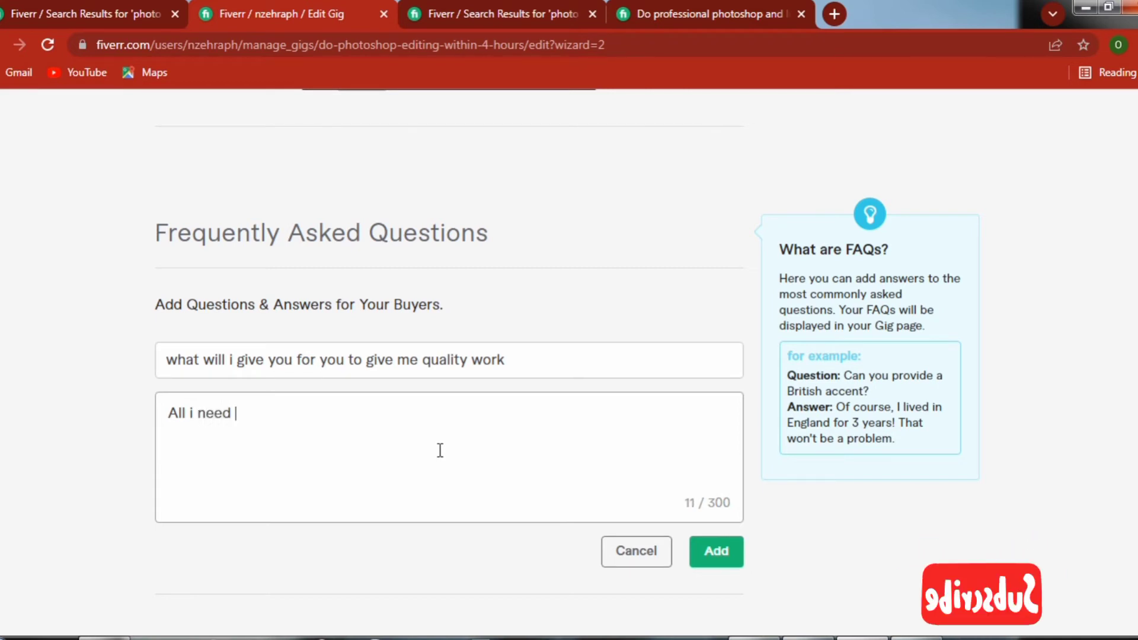
pyautogui.write('is')
pyautogui.write(' the ')
pyautogui.write('i')
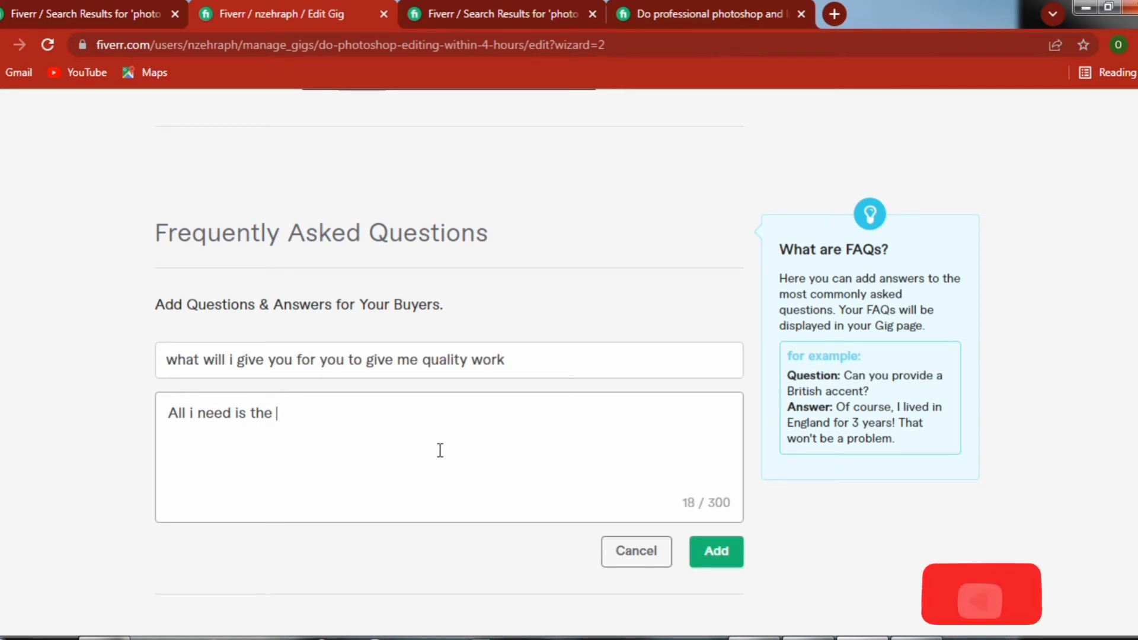
pyautogui.press('BackSpace')
# Complete the FAQ answer as "All i need is the photo you wan me to work with" and add the entry.
pyautogui.write('pho')
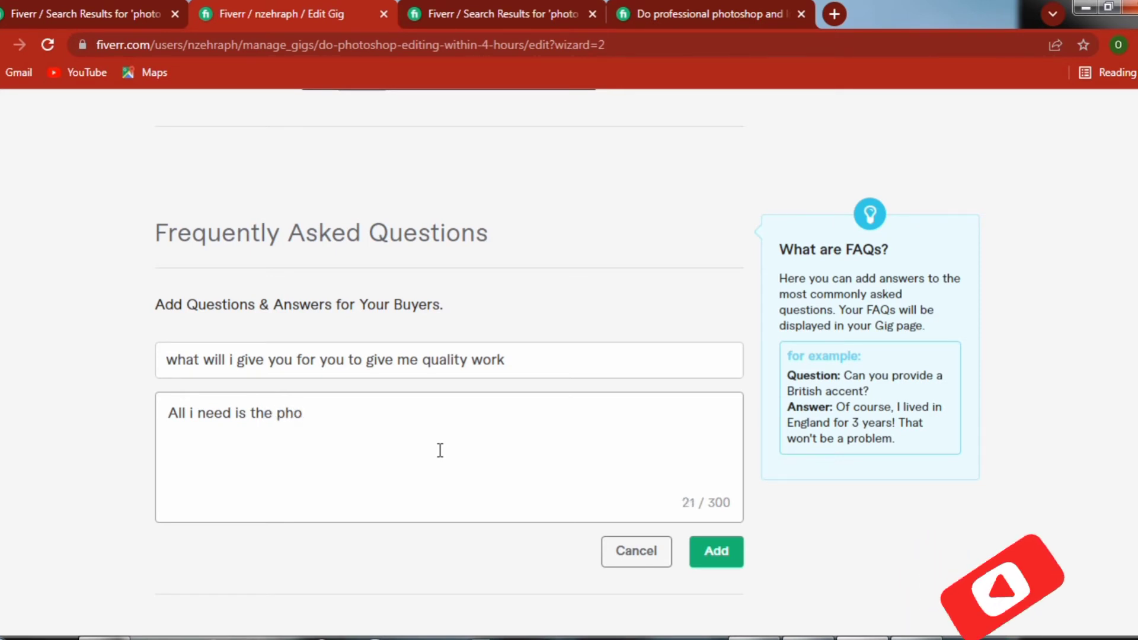
pyautogui.write('to yo')
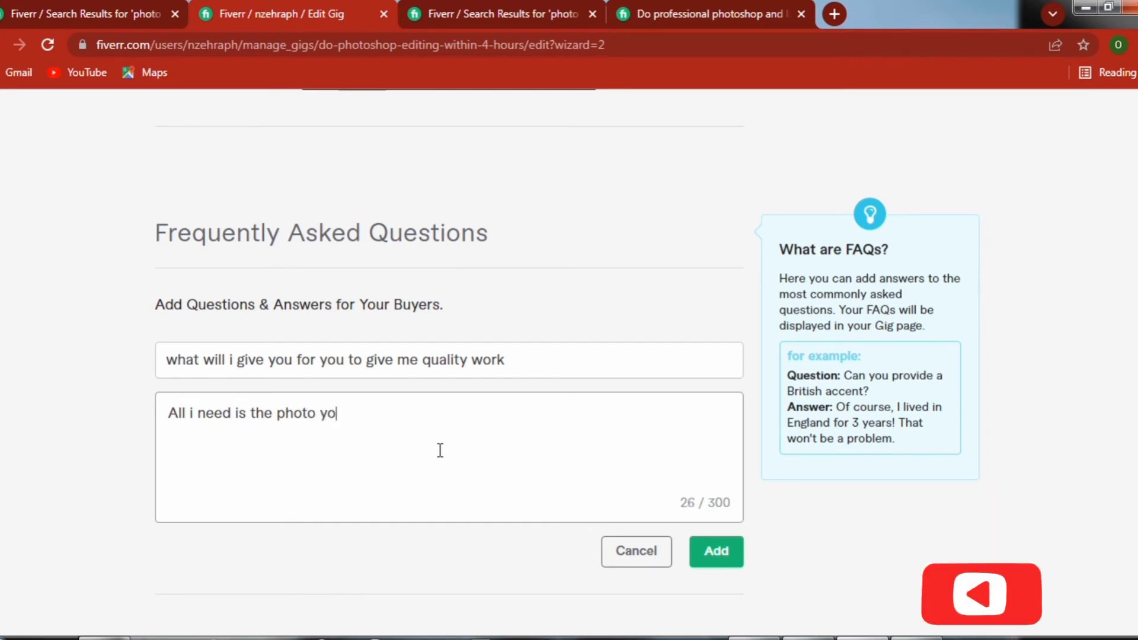
pyautogui.write('u wa')
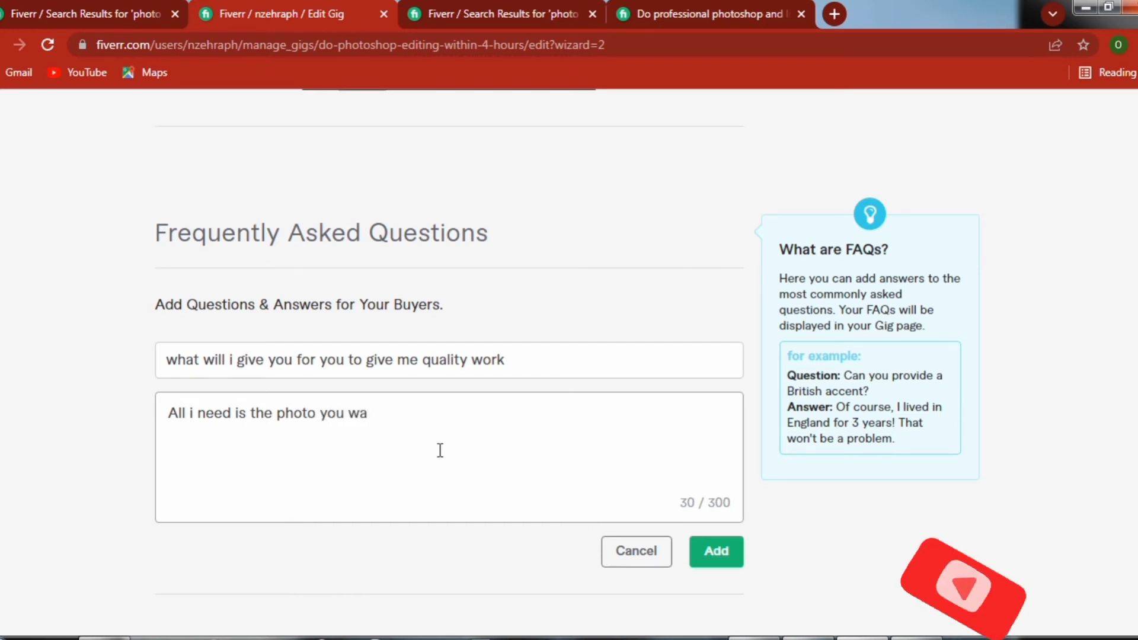
pyautogui.write('n me ')
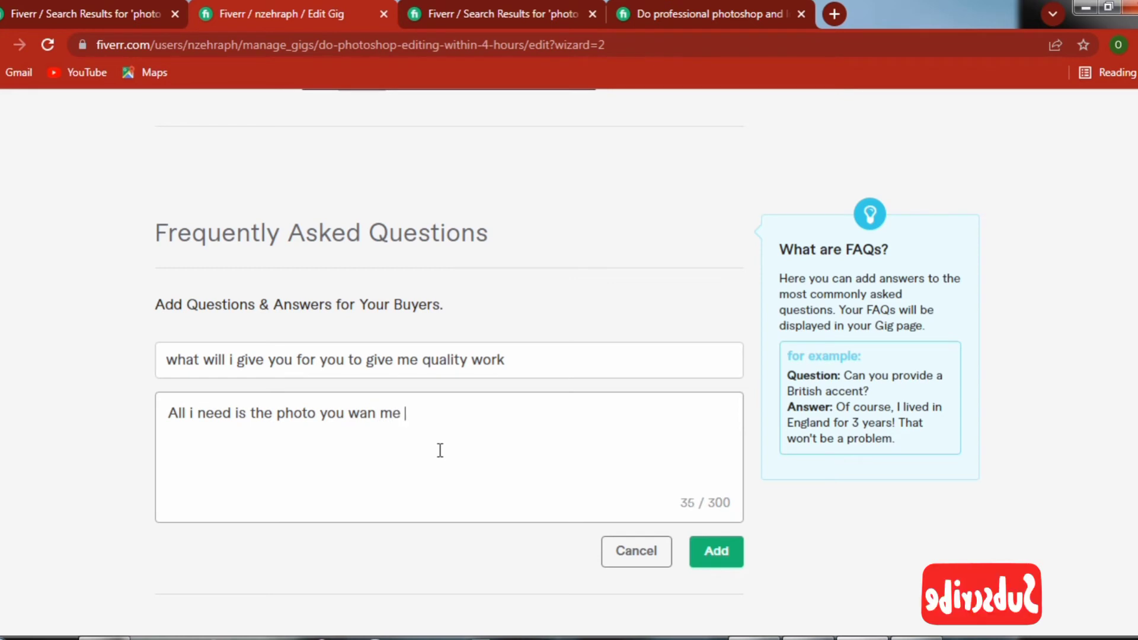
pyautogui.write('to work ')
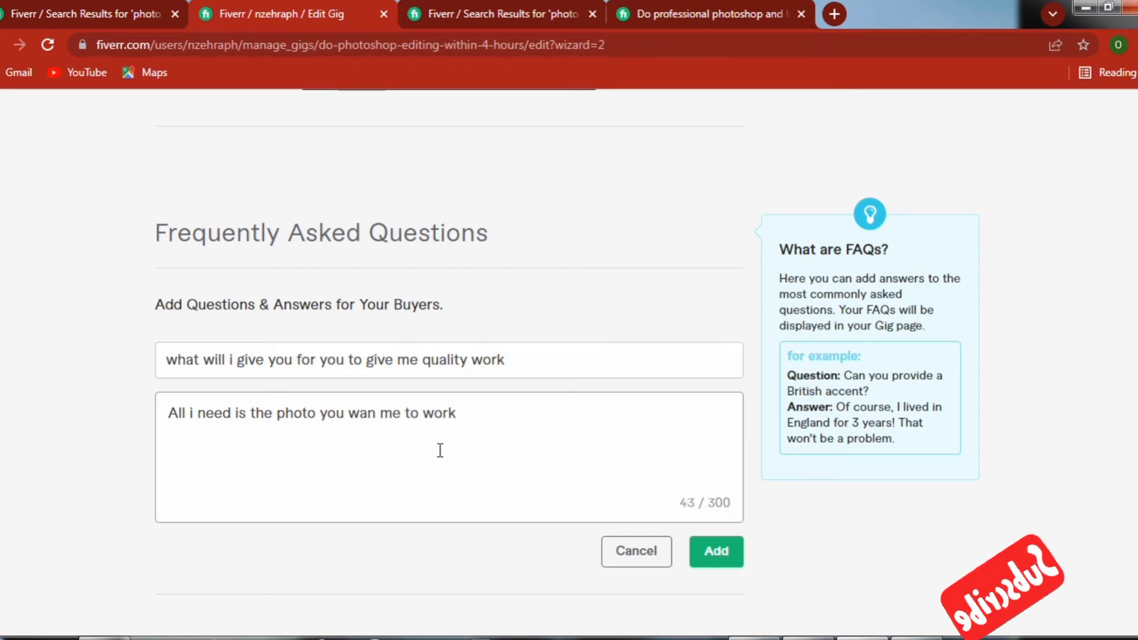
pyautogui.write('wit')
pyautogui.press('BackSpace')
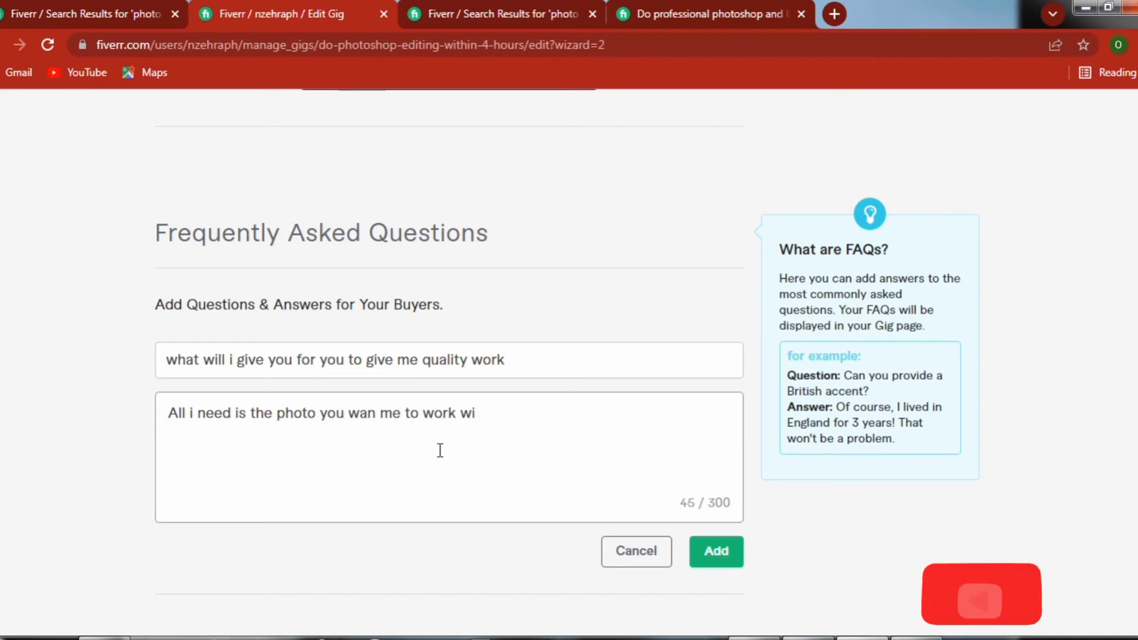
pyautogui.write('th')
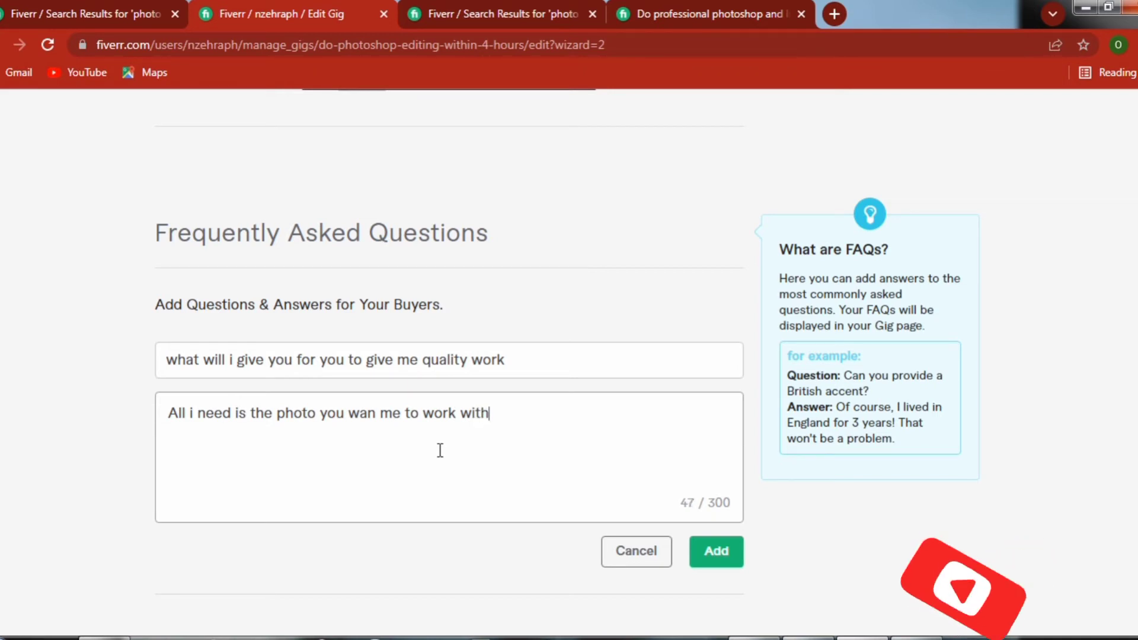
pyautogui.click(715, 550)
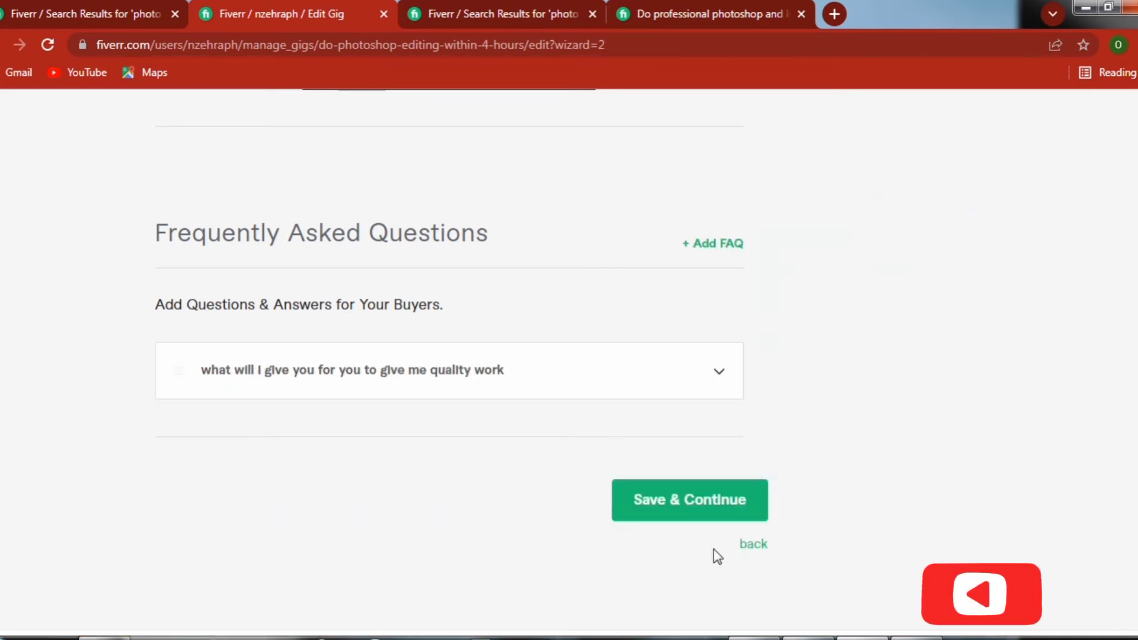
# Save the Description & FAQ section and start a new buyer question in the Requirements section.
pyautogui.click(712, 516)
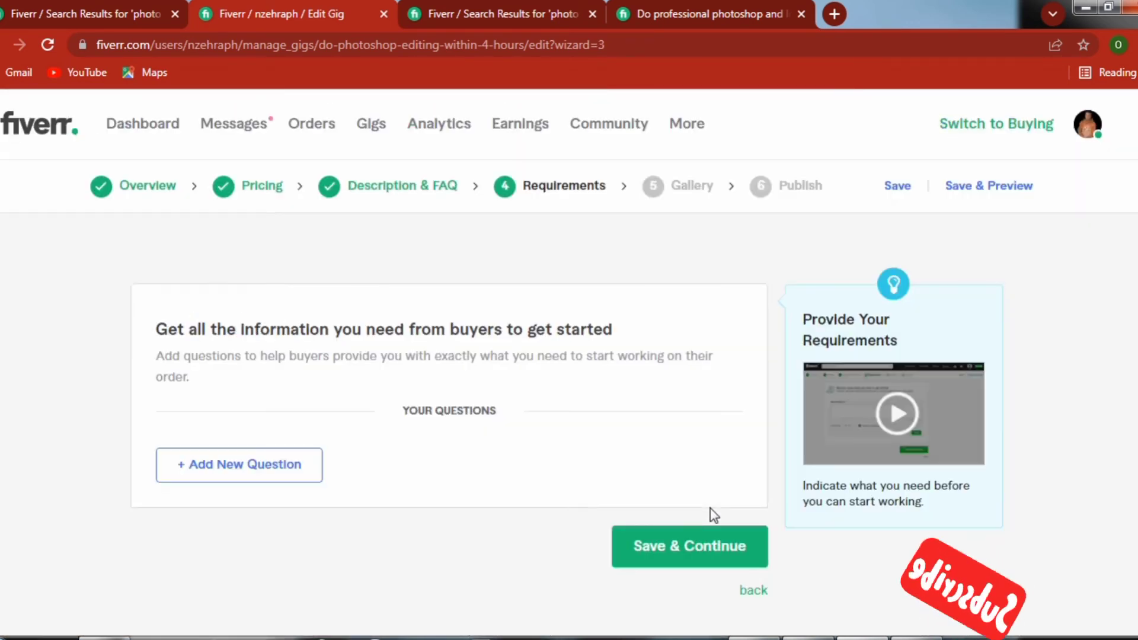
pyautogui.scroll(-5, 713, 515)
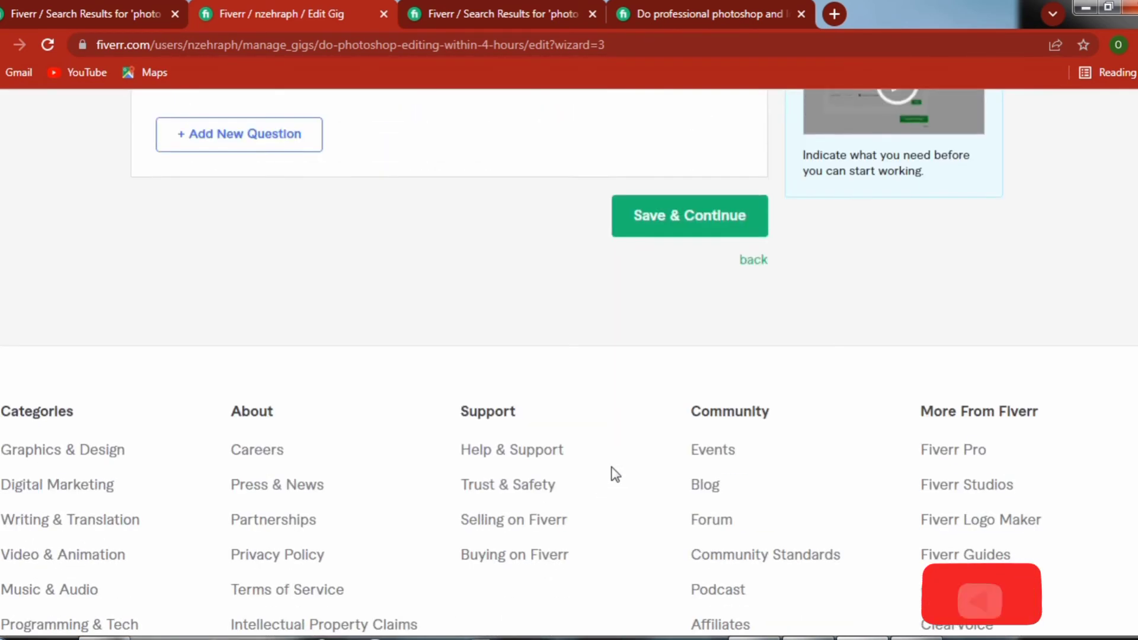
pyautogui.scroll(3, 612, 472)
pyautogui.scroll(2, 717, 415)
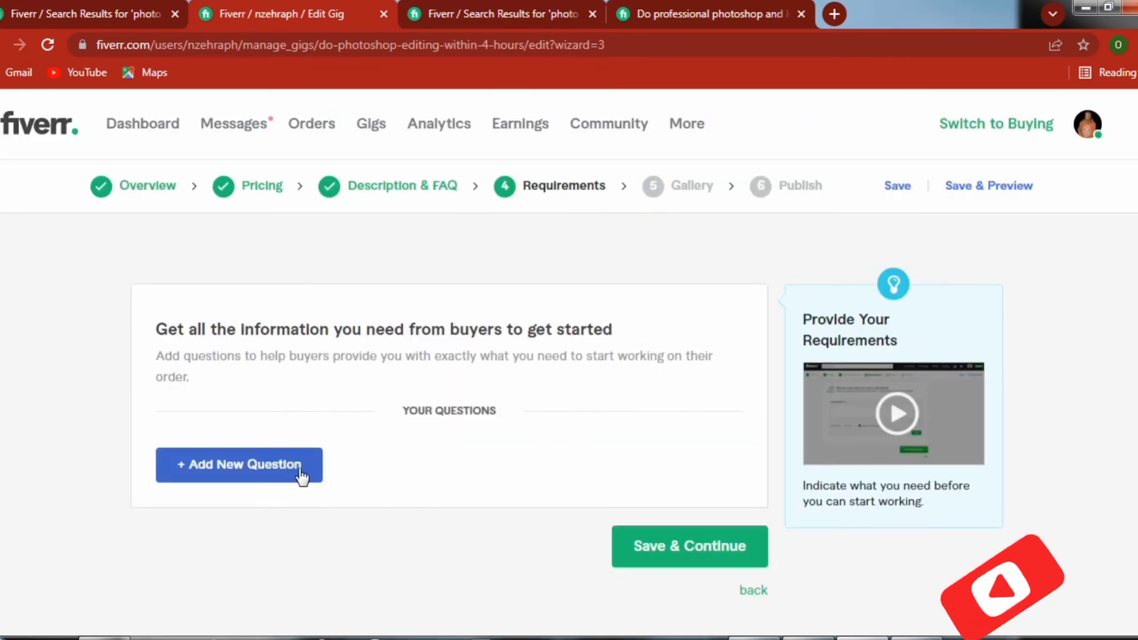
pyautogui.click(274, 471)
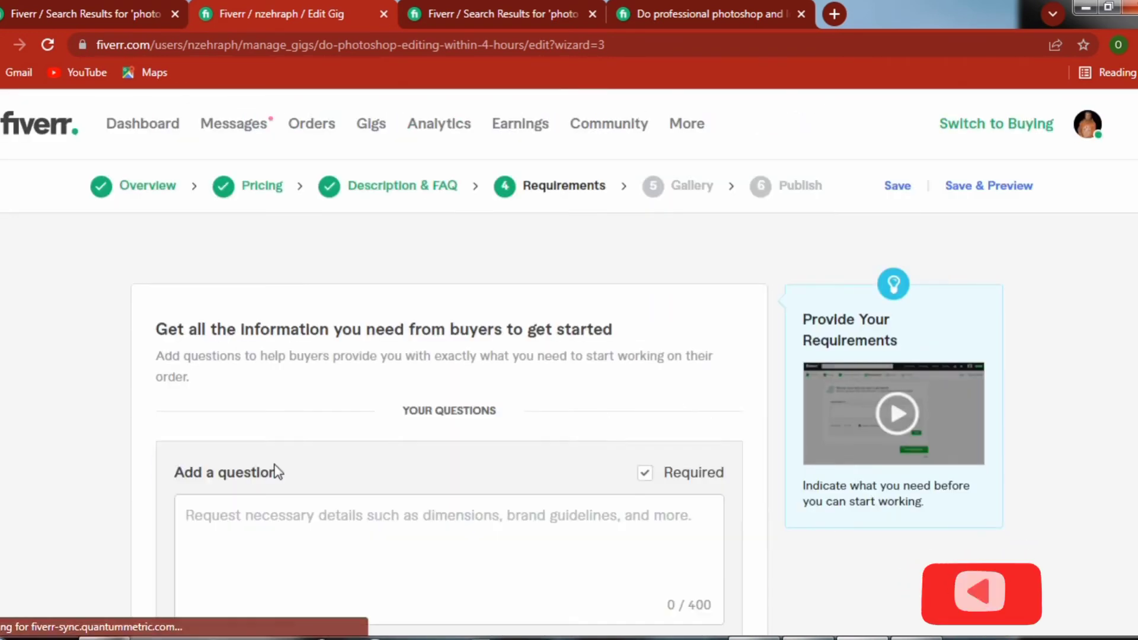
pyautogui.scroll(-3, 417, 521)
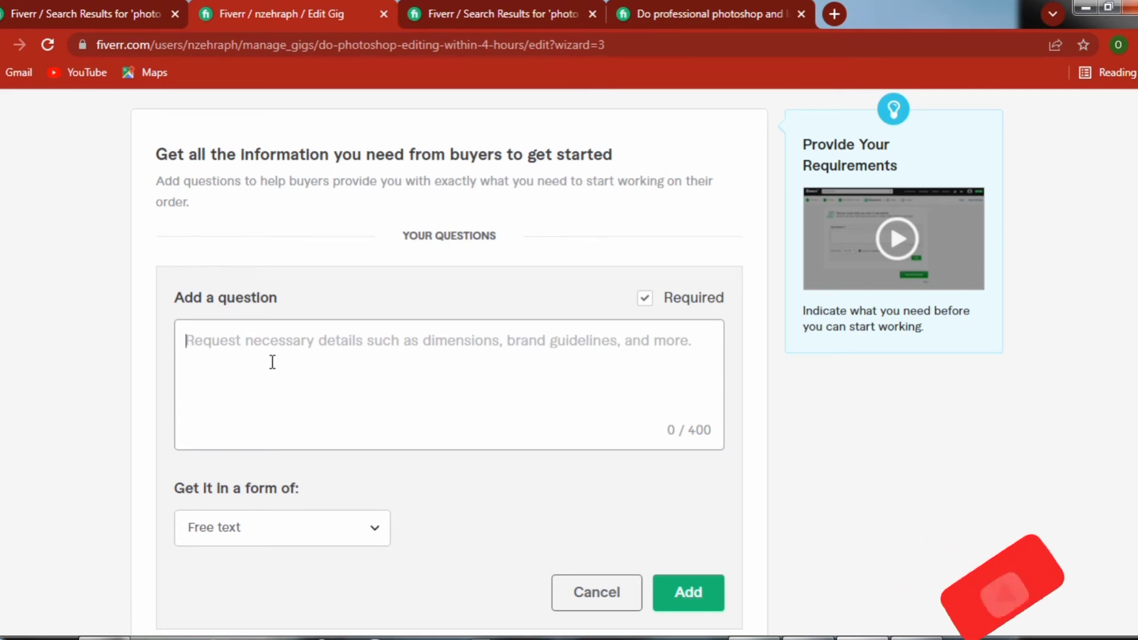
pyautogui.write('do')
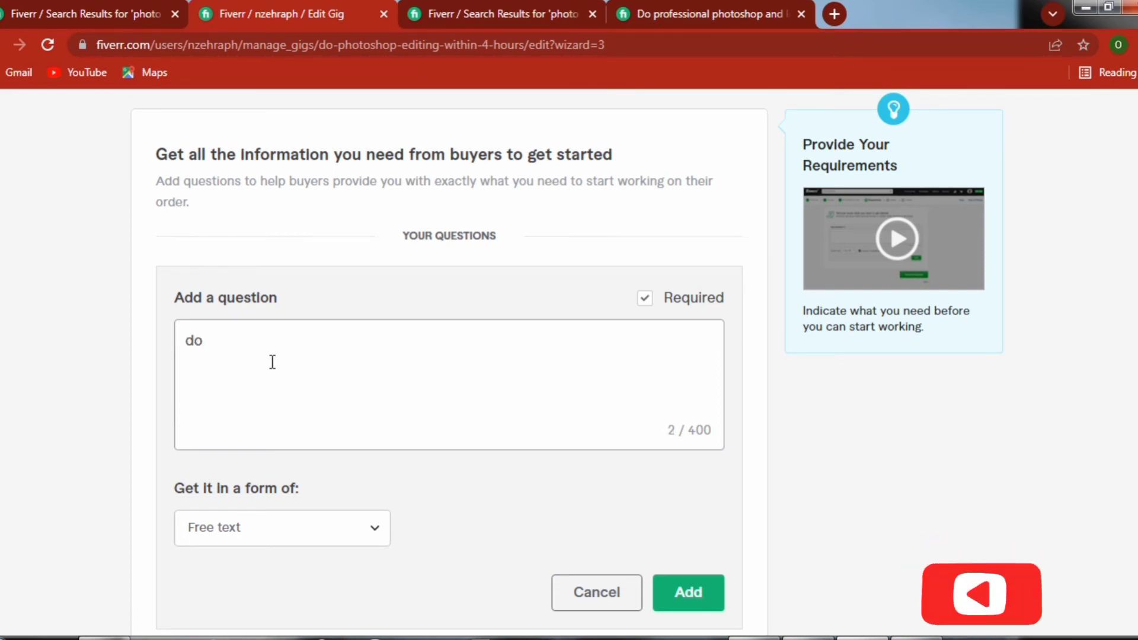
pyautogui.write(' you ')
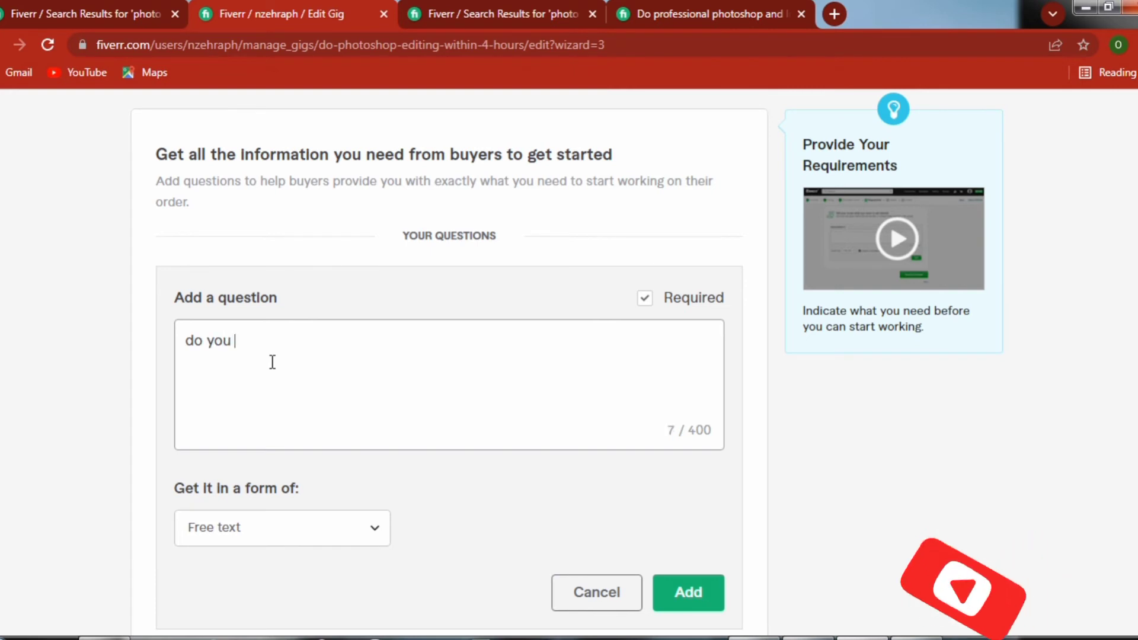
pyautogui.write('wor')
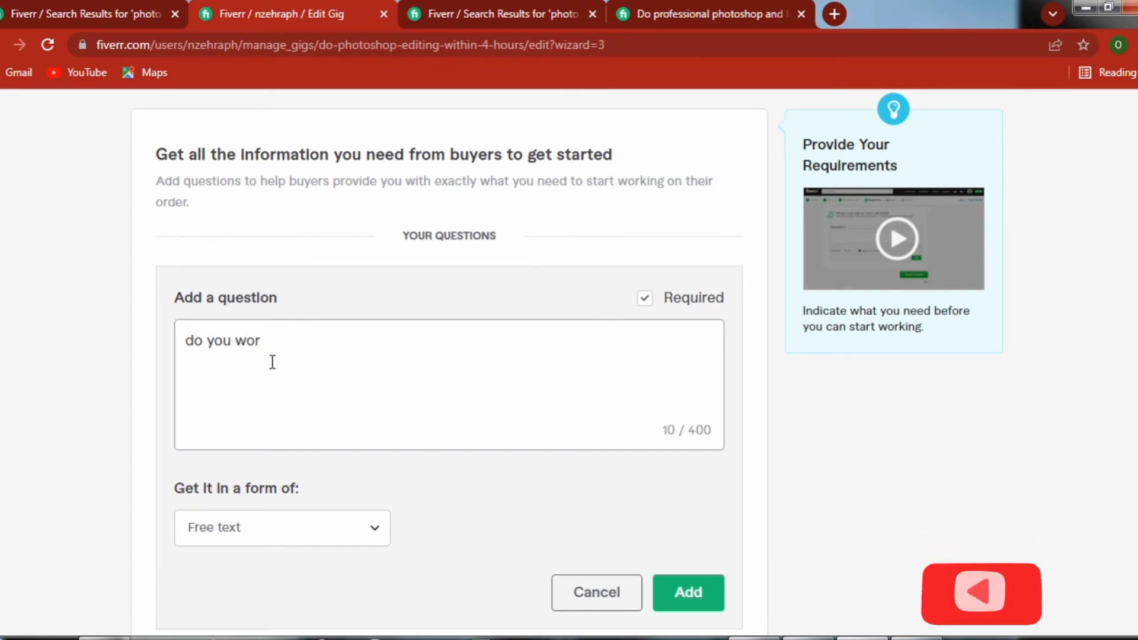
pyautogui.write('k on')
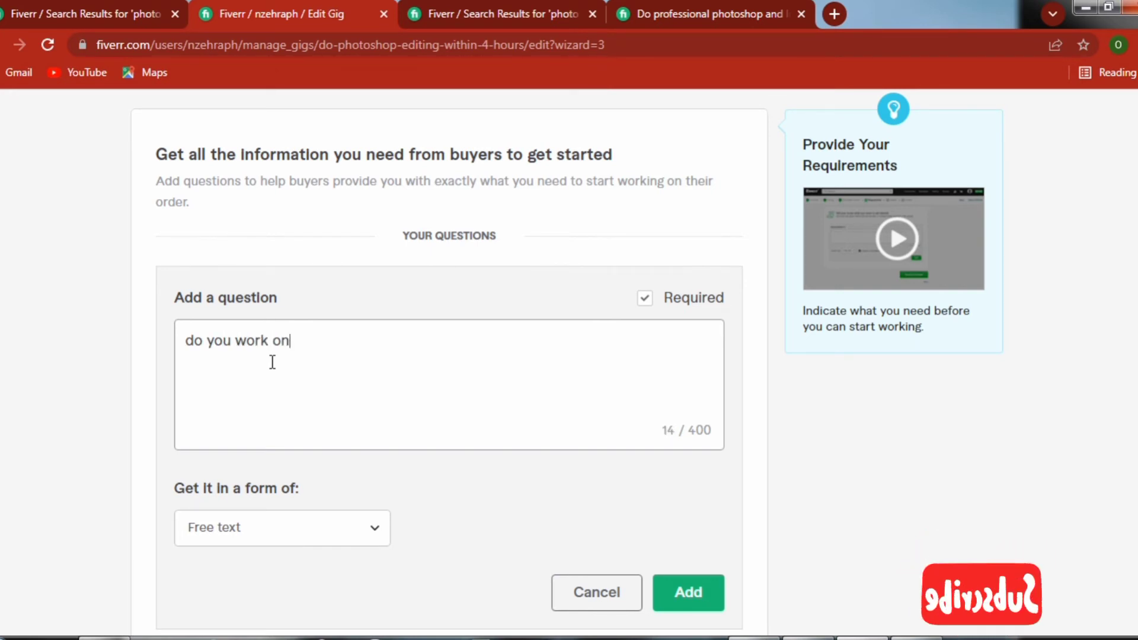
pyautogui.write(' a')
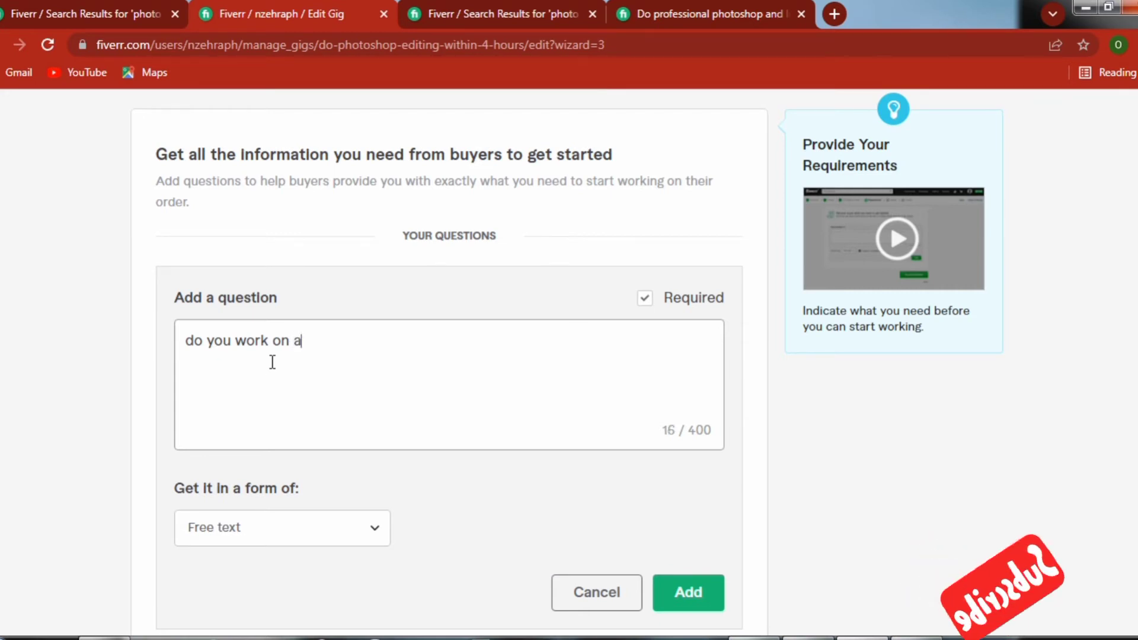
pyautogui.press('BackSpace')
pyautogui.write('every')
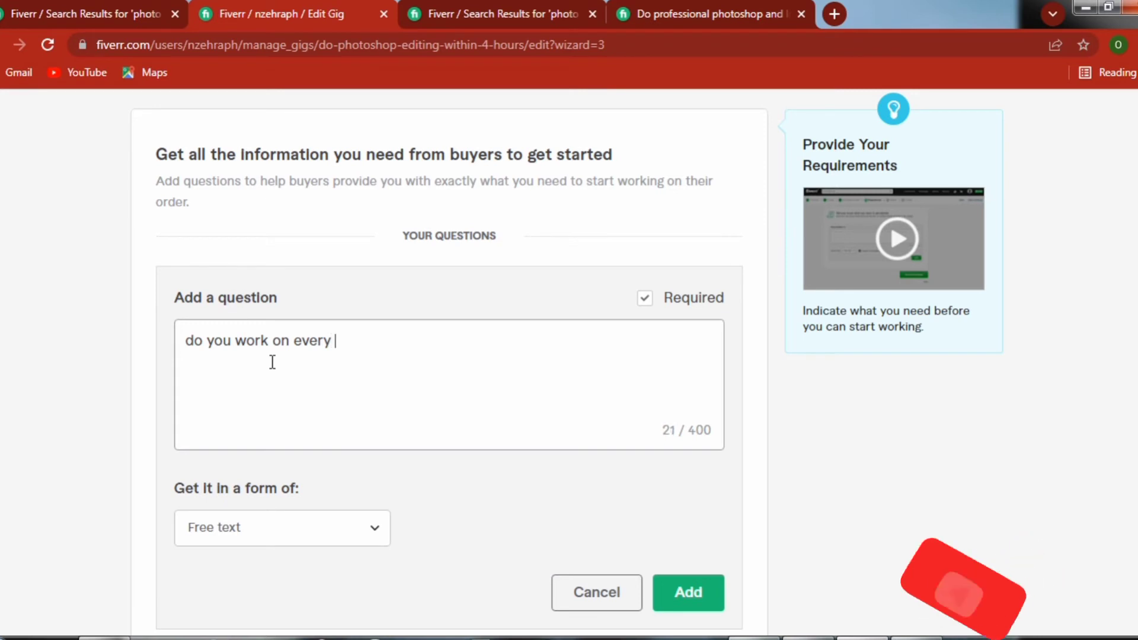
pyautogui.write(' im')
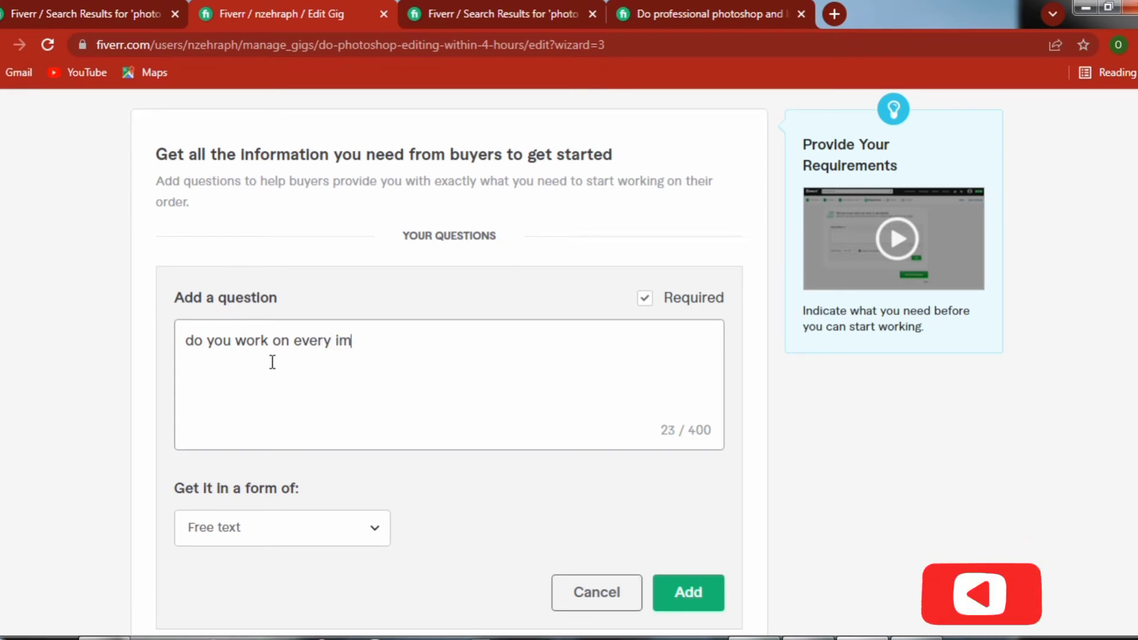
pyautogui.write('ages')
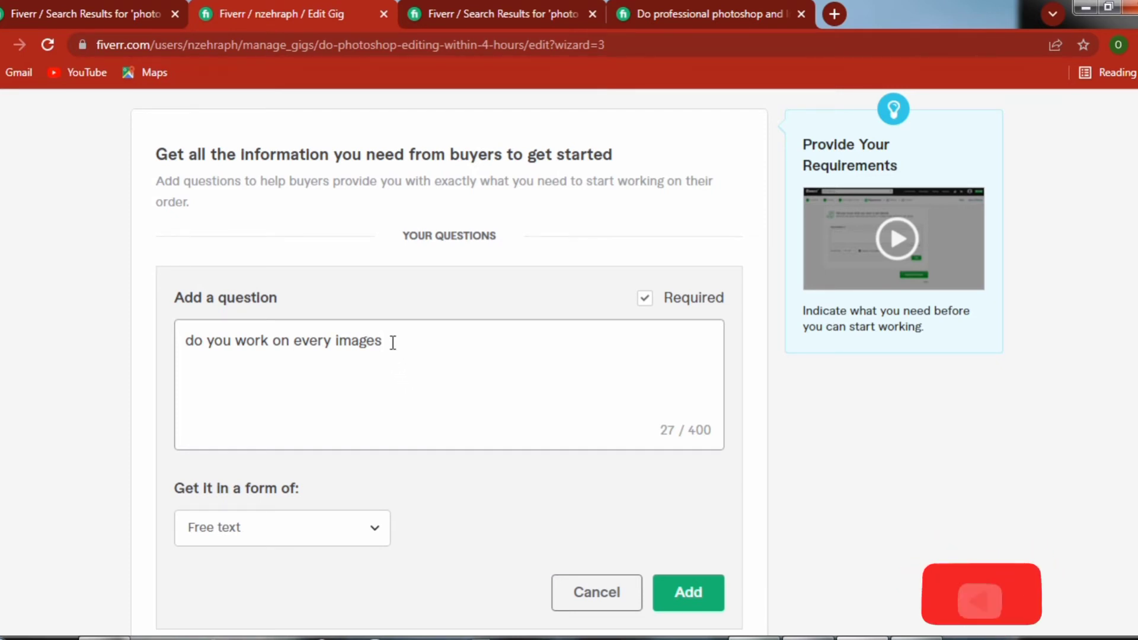
pyautogui.press('BackSpace')
pyautogui.press('BackSpace')
pyautogui.press('BackSpace')
pyautogui.press('BackSpace')
pyautogui.press('BackSpace')
pyautogui.press('BackSpace')
pyautogui.press('BackSpace')
pyautogui.press('BackSpace')
pyautogui.press('BackSpace')
pyautogui.press('BackSpace')
pyautogui.press('BackSpace')
pyautogui.press('BackSpace')
pyautogui.press('BackSpace')
pyautogui.press('BackSpace')
pyautogui.press('BackSpace')
pyautogui.press('BackSpace')
pyautogui.press('BackSpace')
pyautogui.press('BackSpace')
pyautogui.press('BackSpace')
pyautogui.press('BackSpace')
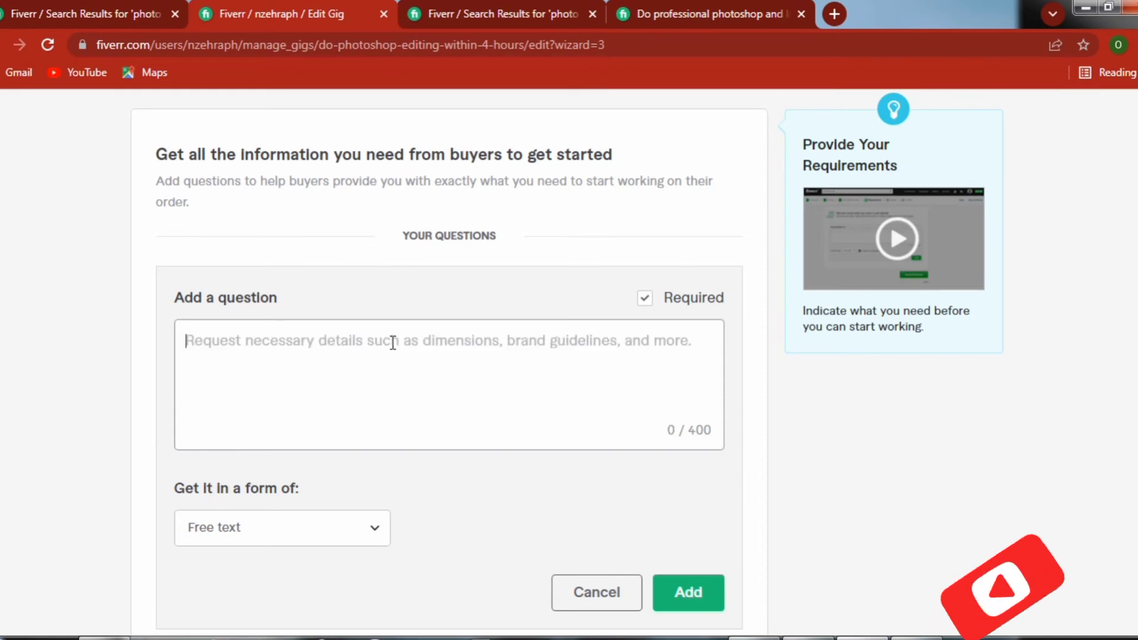
# Write the buyer question "please make sure that the resources is ready before contacting me", with the spelling of "resources" corrected.
pyautogui.write('pl')
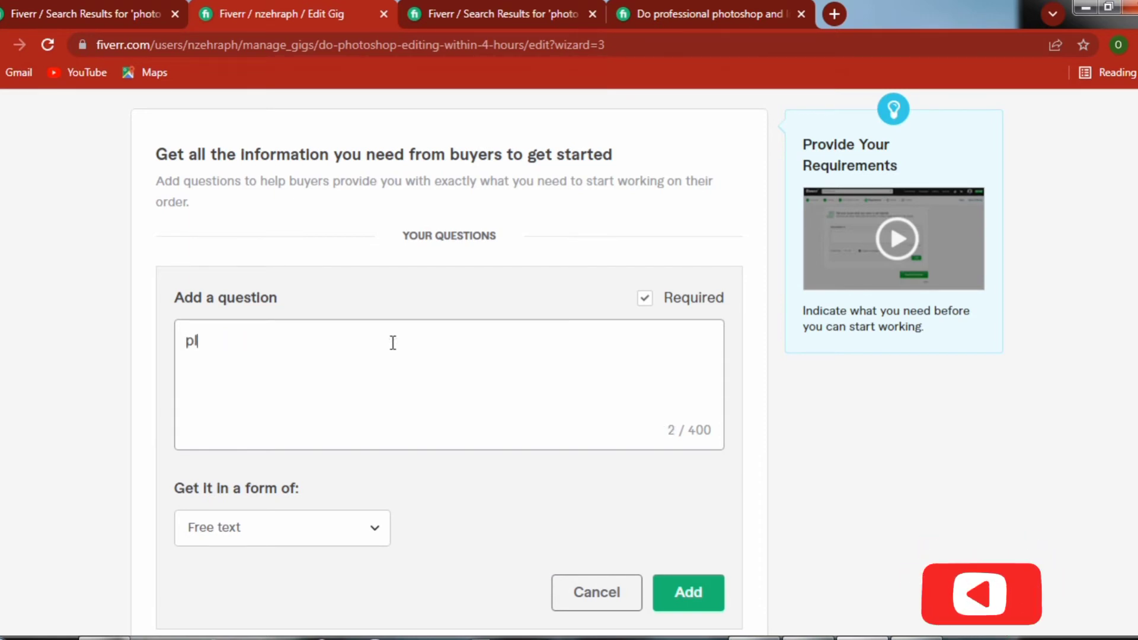
pyautogui.write('ease')
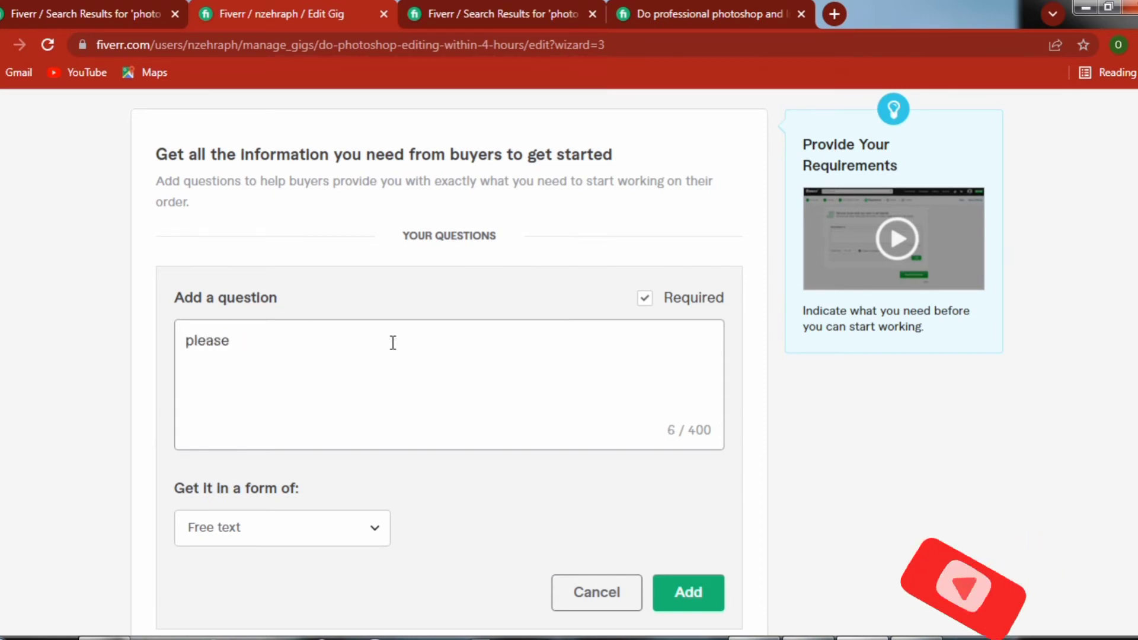
pyautogui.write(' ma')
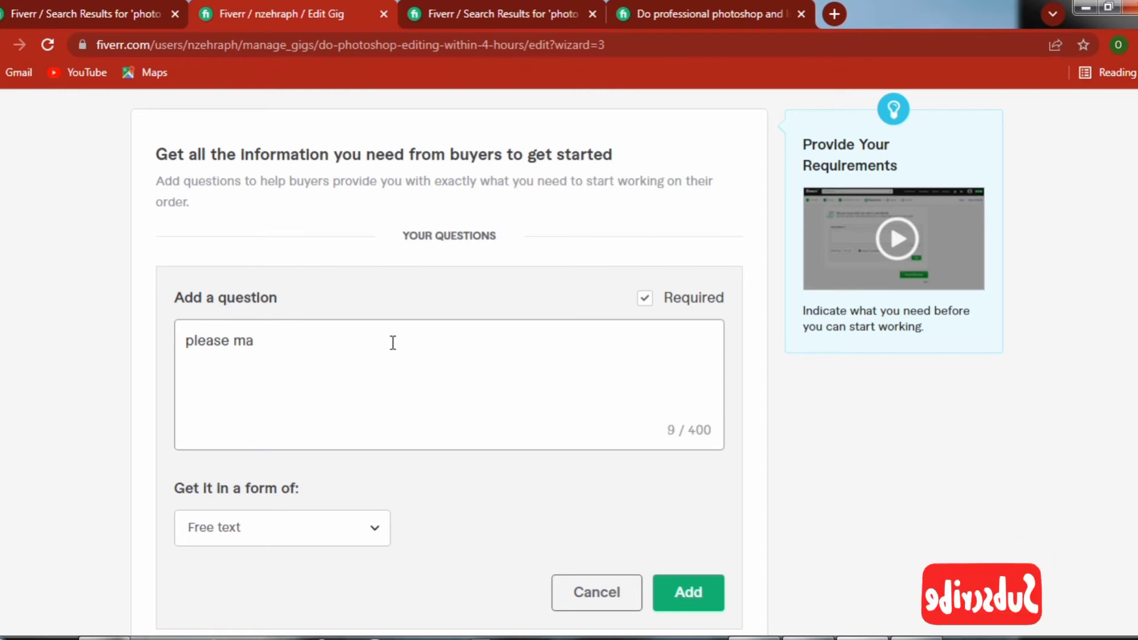
pyautogui.write('ke sure')
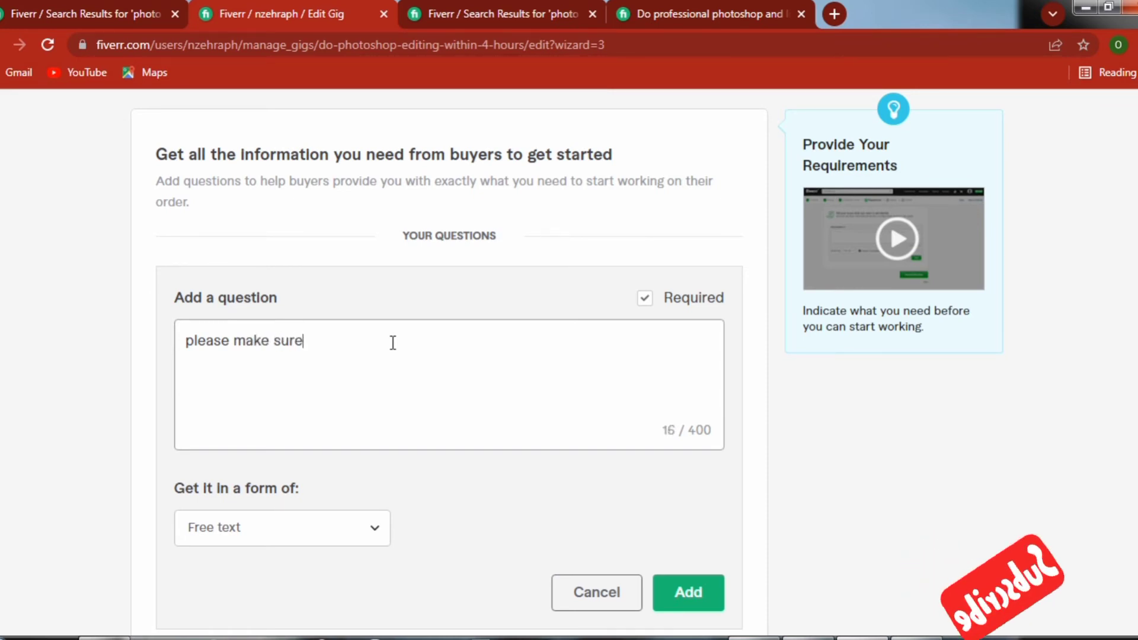
pyautogui.write(' the')
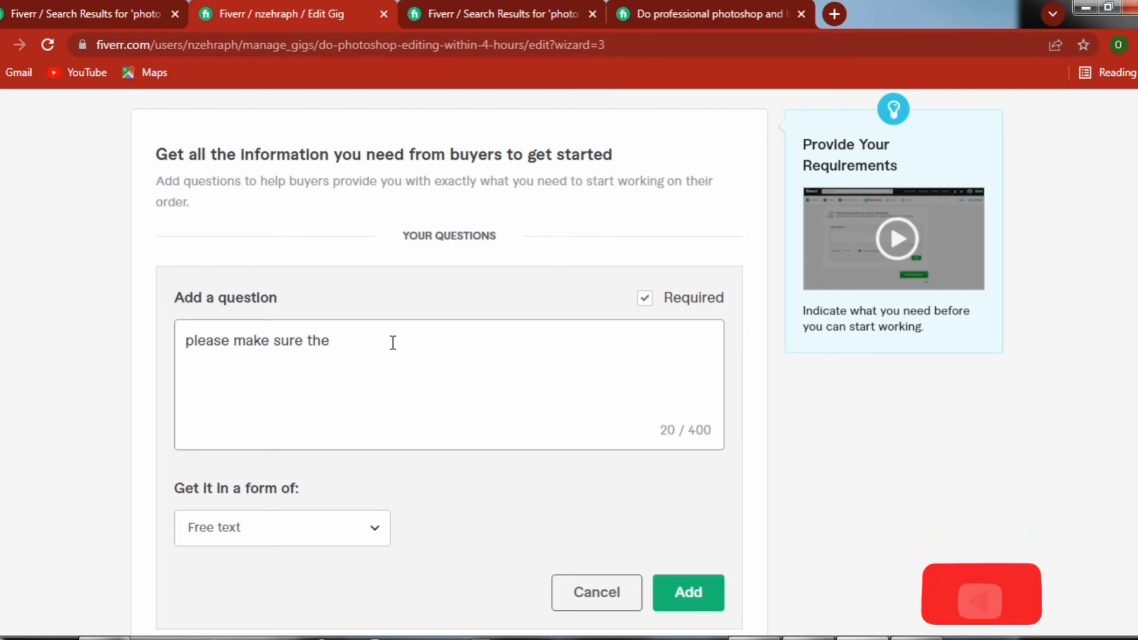
pyautogui.press('BackSpace')
pyautogui.write('a')
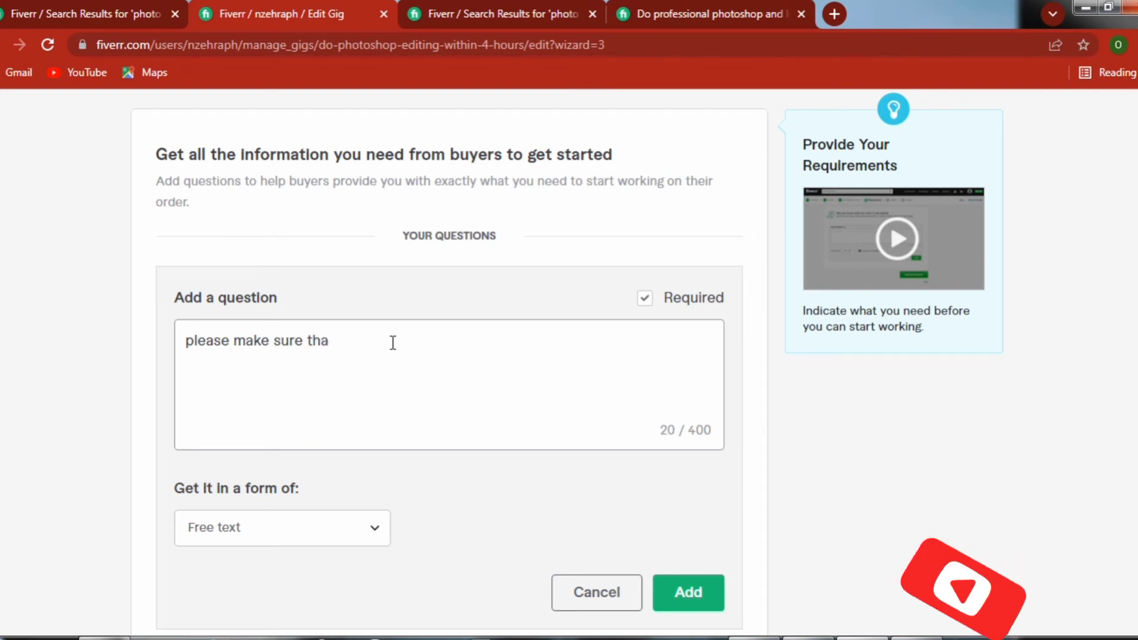
pyautogui.write('t the')
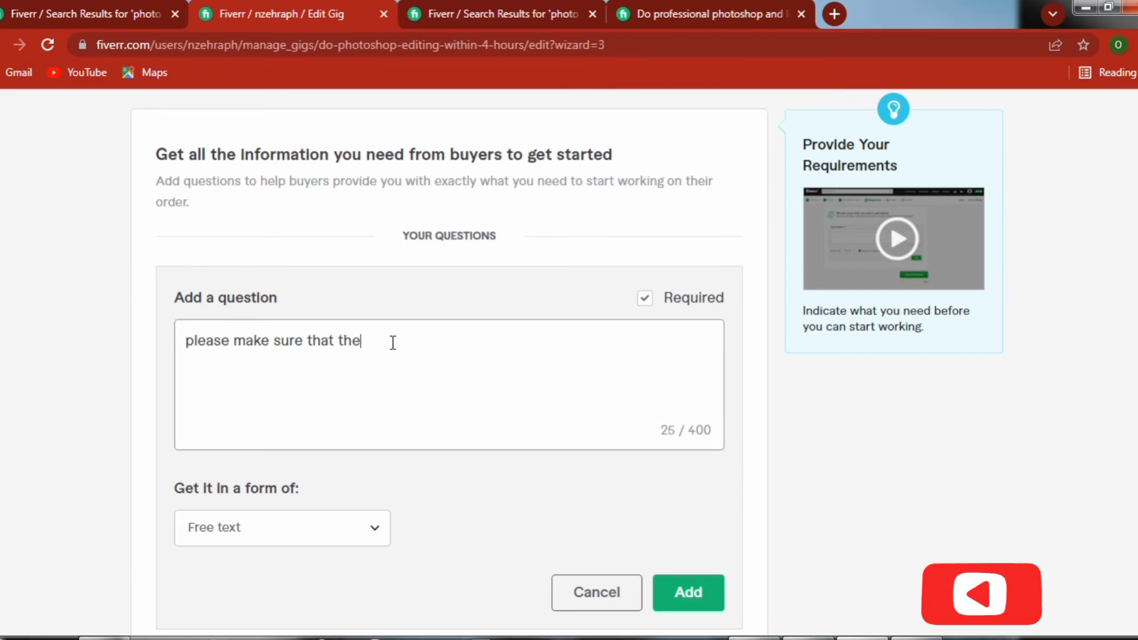
pyautogui.write(' res')
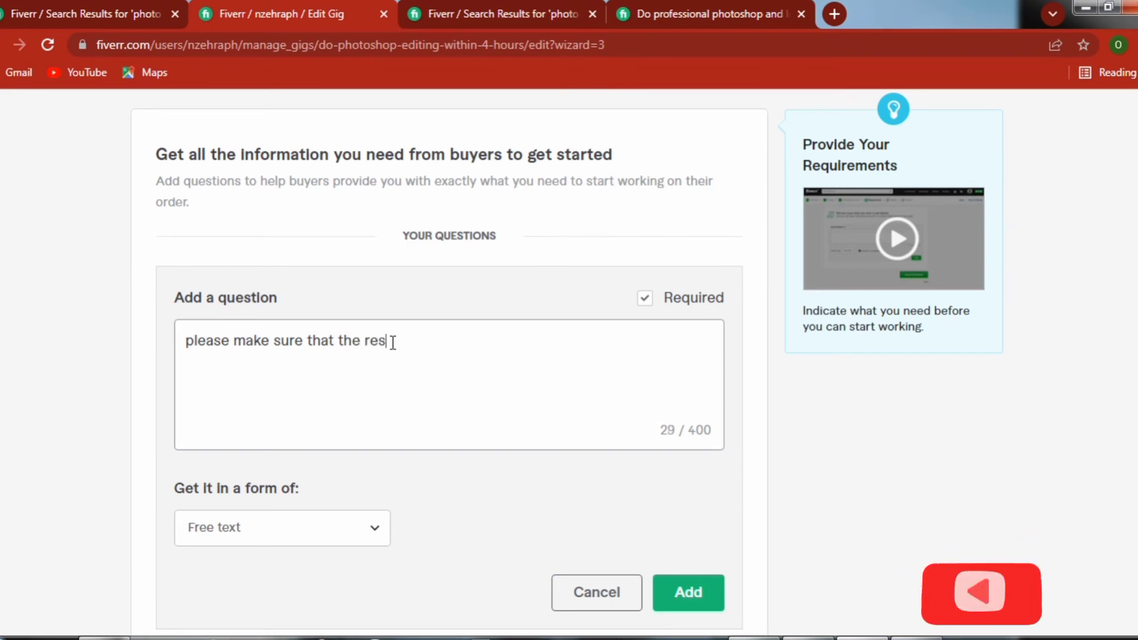
pyautogui.write('ur')
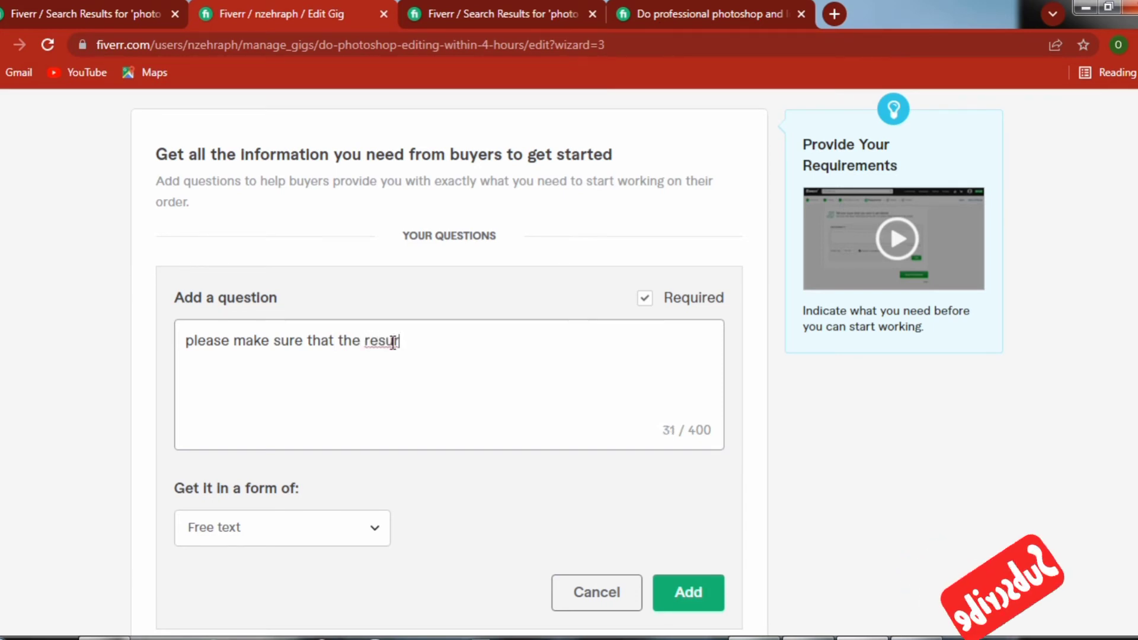
pyautogui.write('ces')
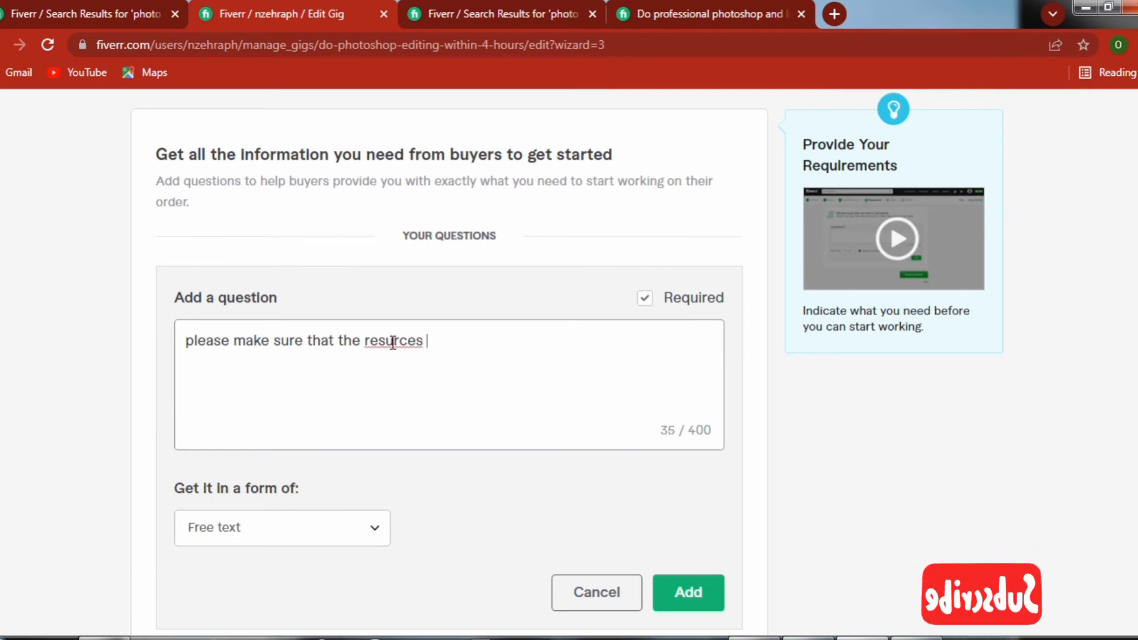
pyautogui.write(' id')
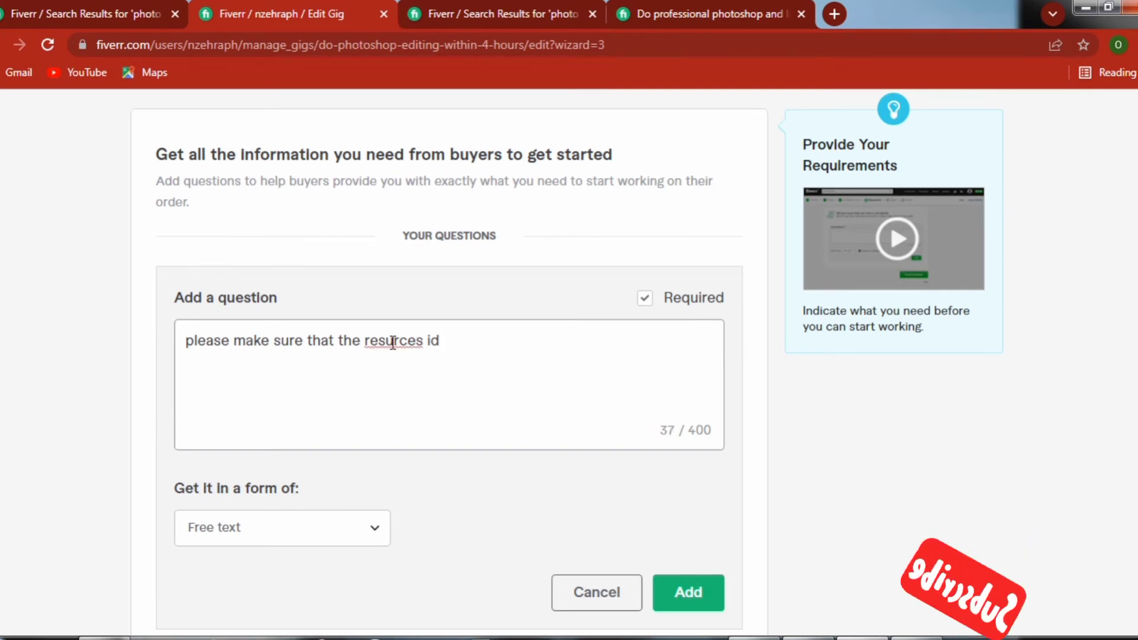
pyautogui.press('BackSpace')
pyautogui.write('s r')
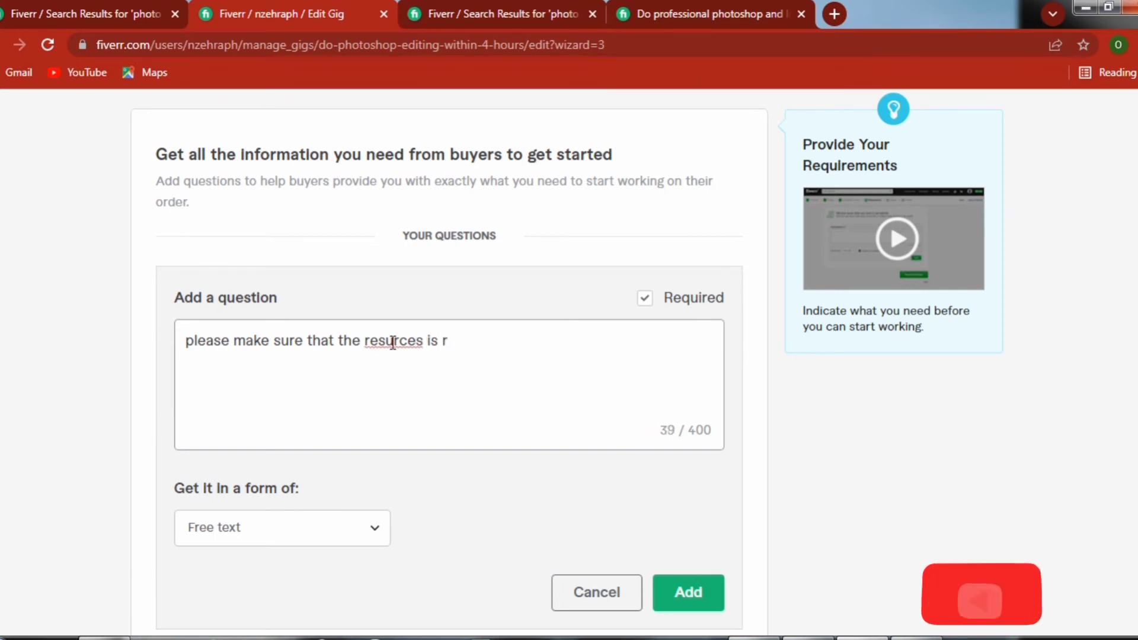
pyautogui.write('ea')
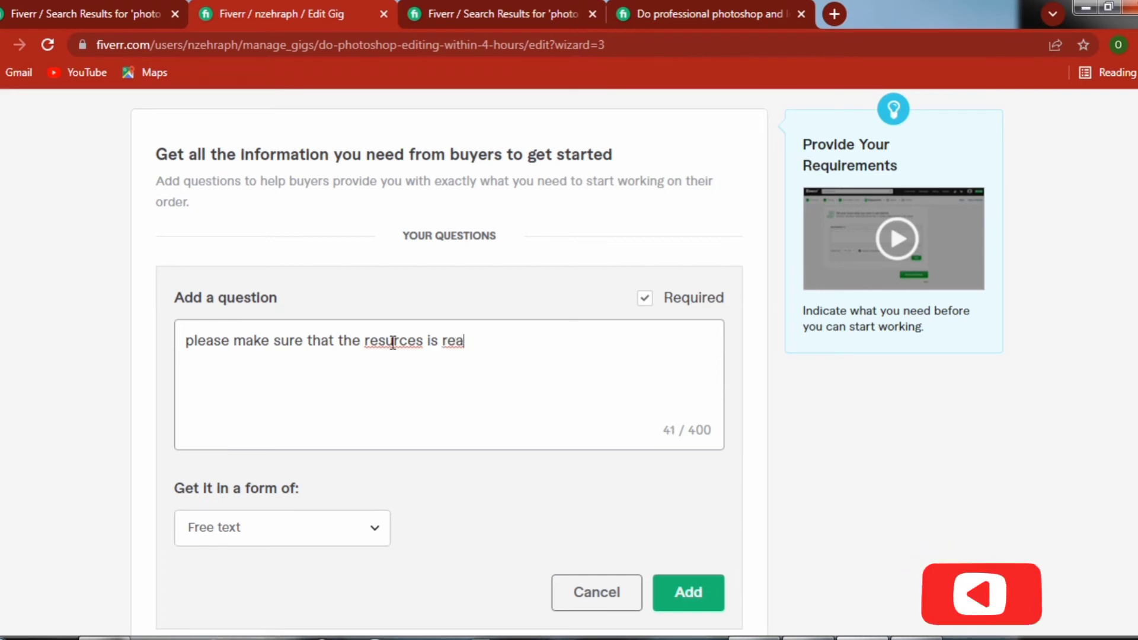
pyautogui.write('dy ')
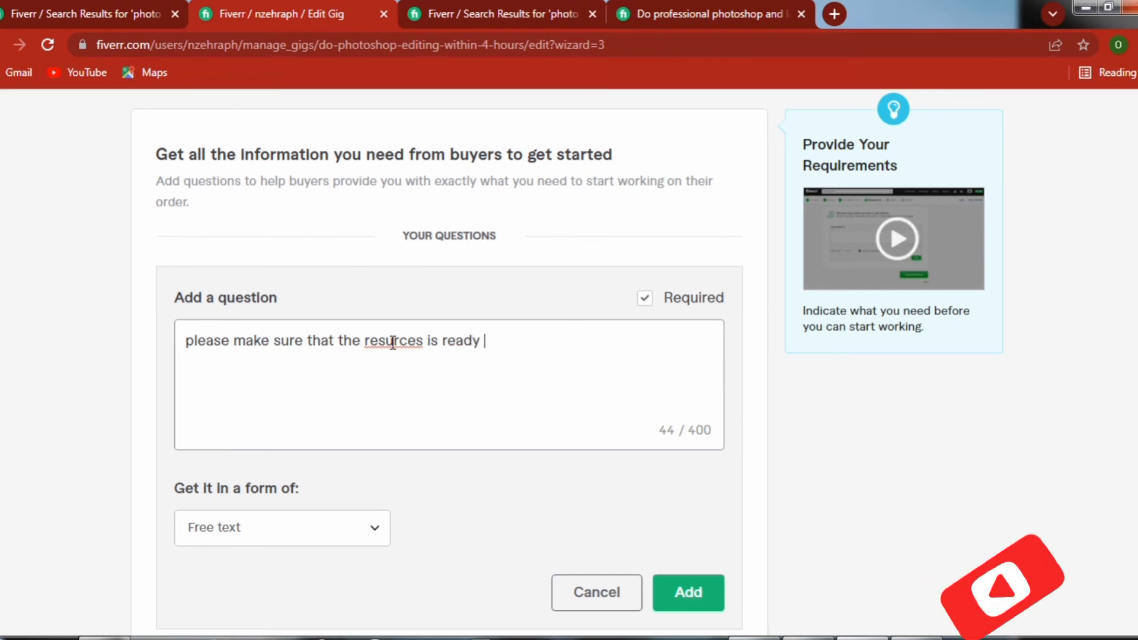
pyautogui.write('be')
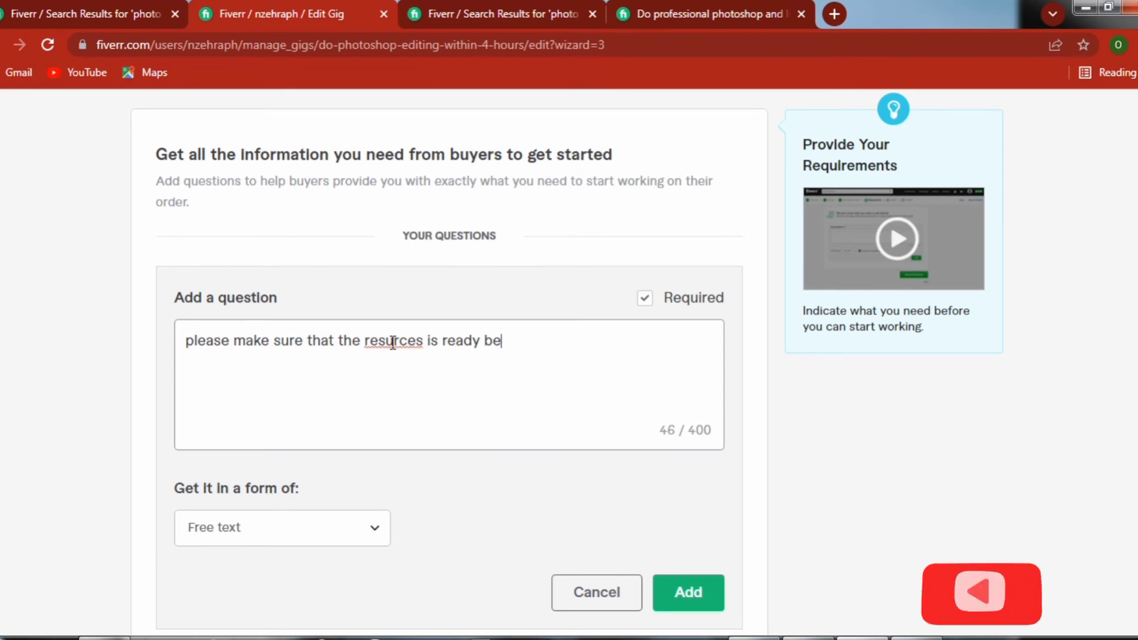
pyautogui.write('f')
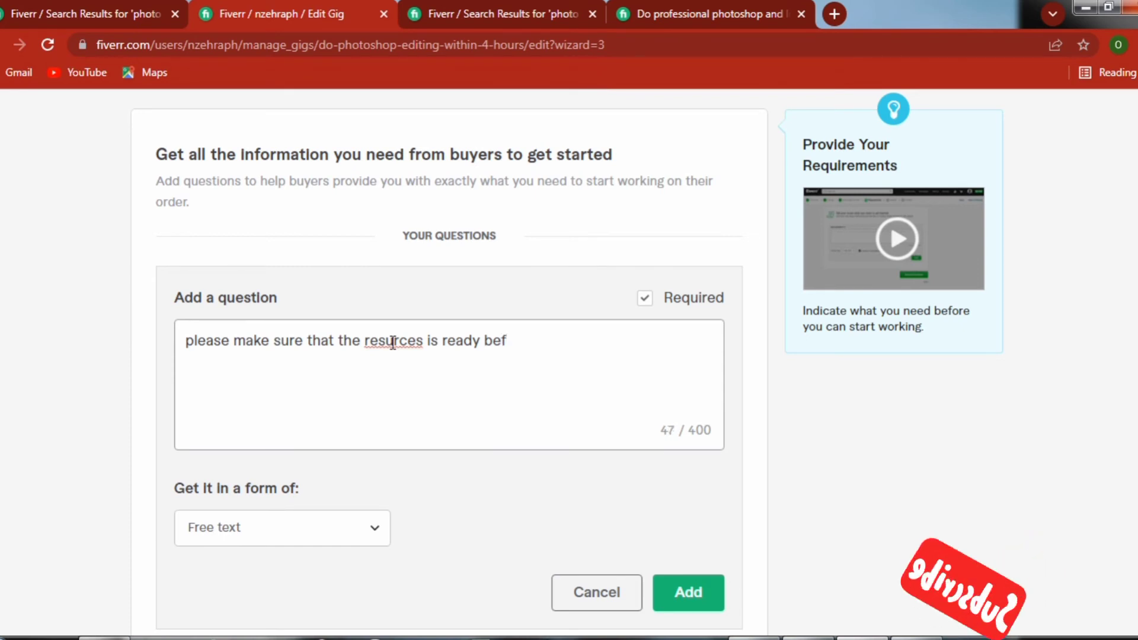
pyautogui.write('ore ')
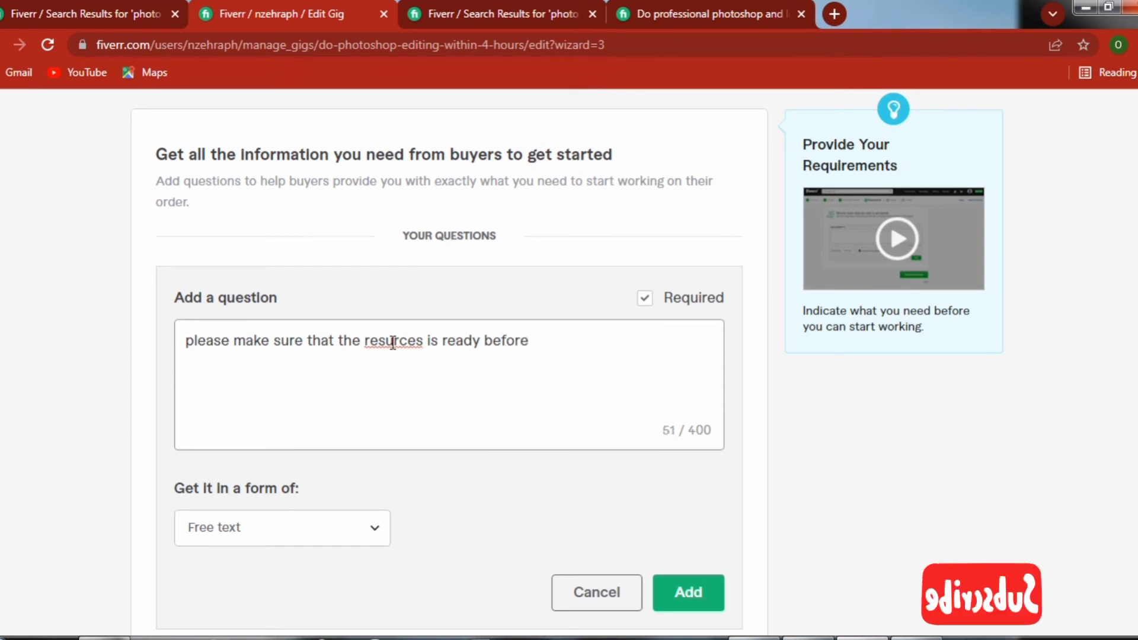
pyautogui.write('contact')
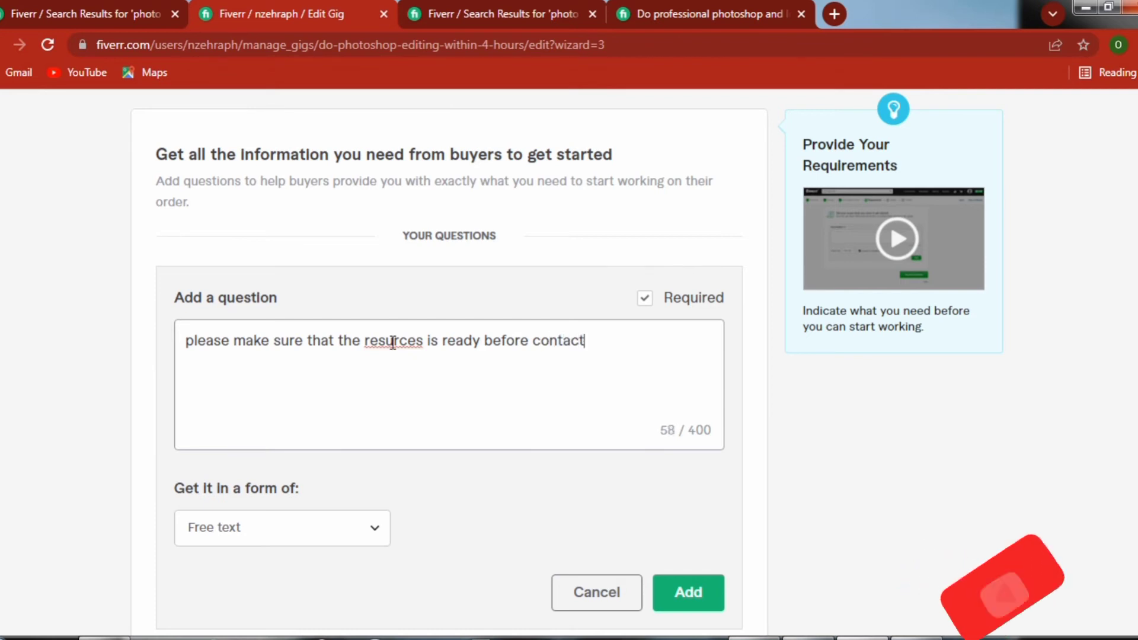
pyautogui.write('ing ')
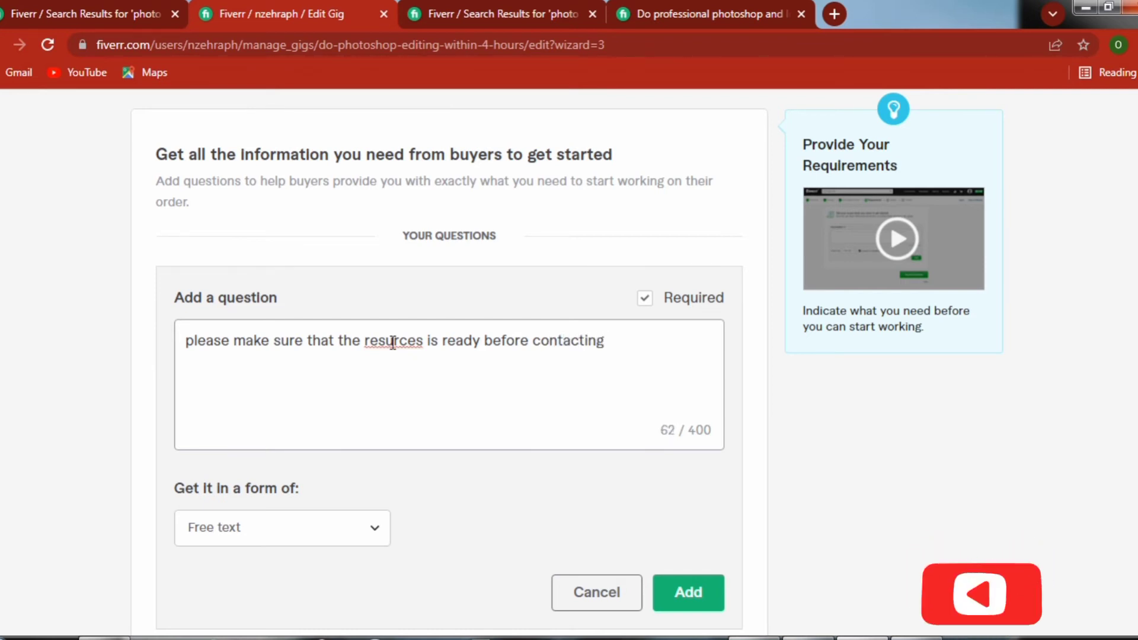
pyautogui.write('me')
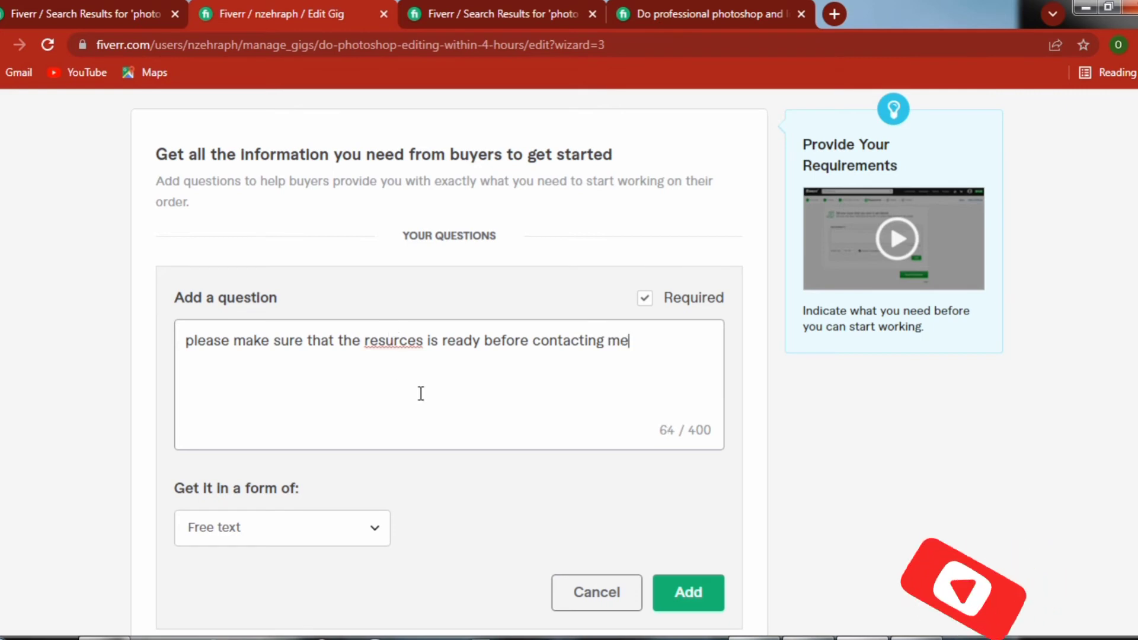
pyautogui.rightClick(388, 340)
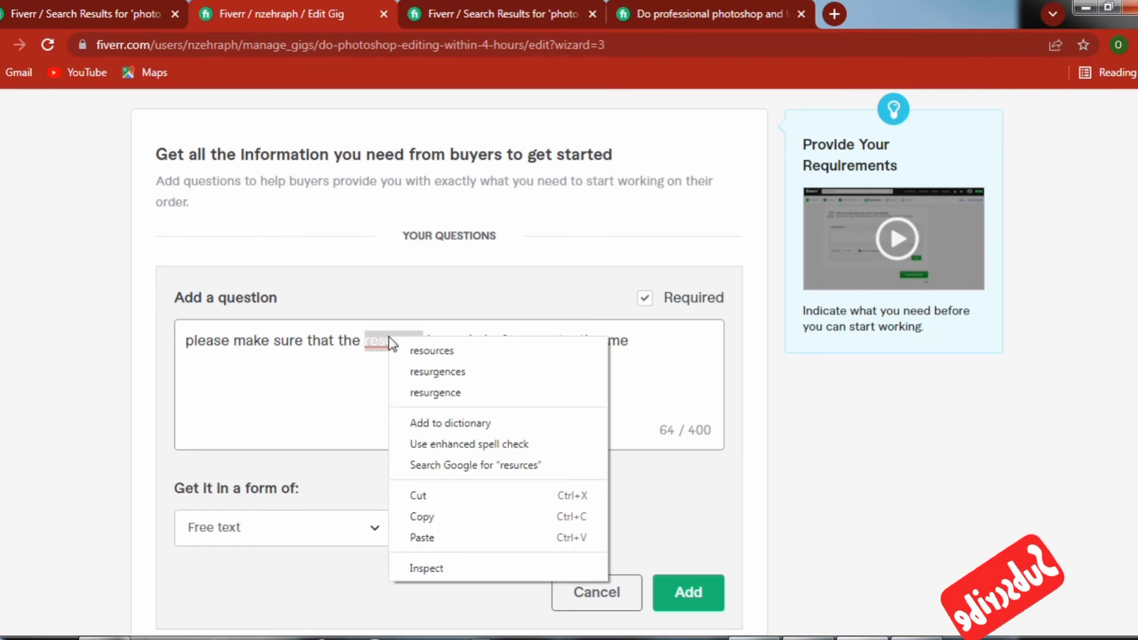
pyautogui.click(452, 352)
# Add the written question to the gig's buyer requirements as a required free-text entry.
pyautogui.scroll(-2, 711, 544)
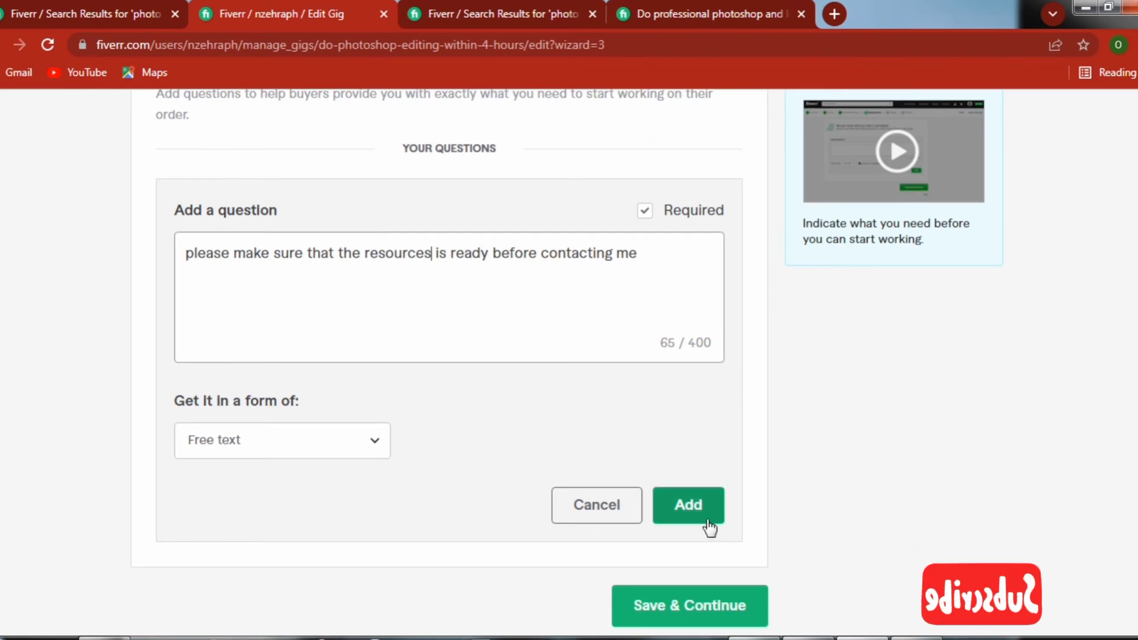
pyautogui.click(709, 624)
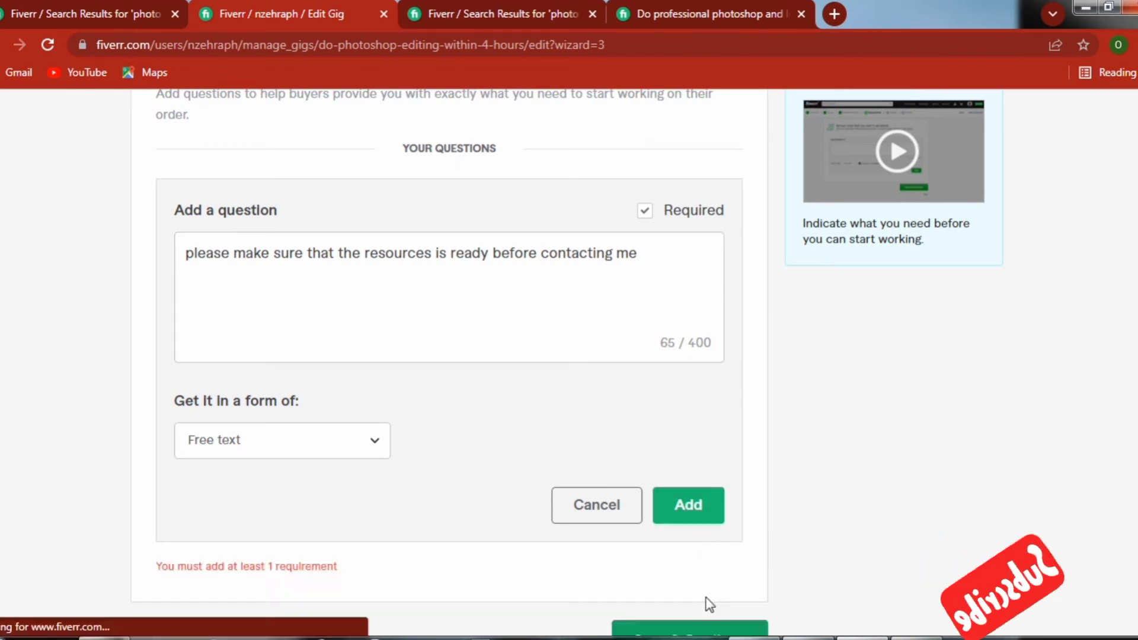
pyautogui.scroll(-4, 706, 602)
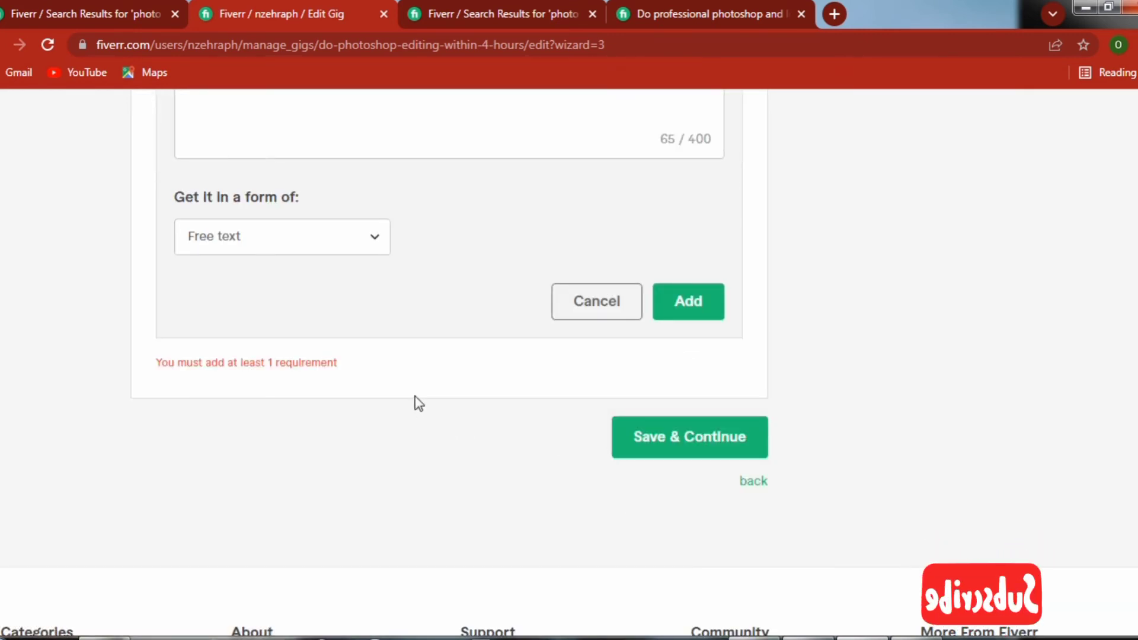
pyautogui.click(687, 309)
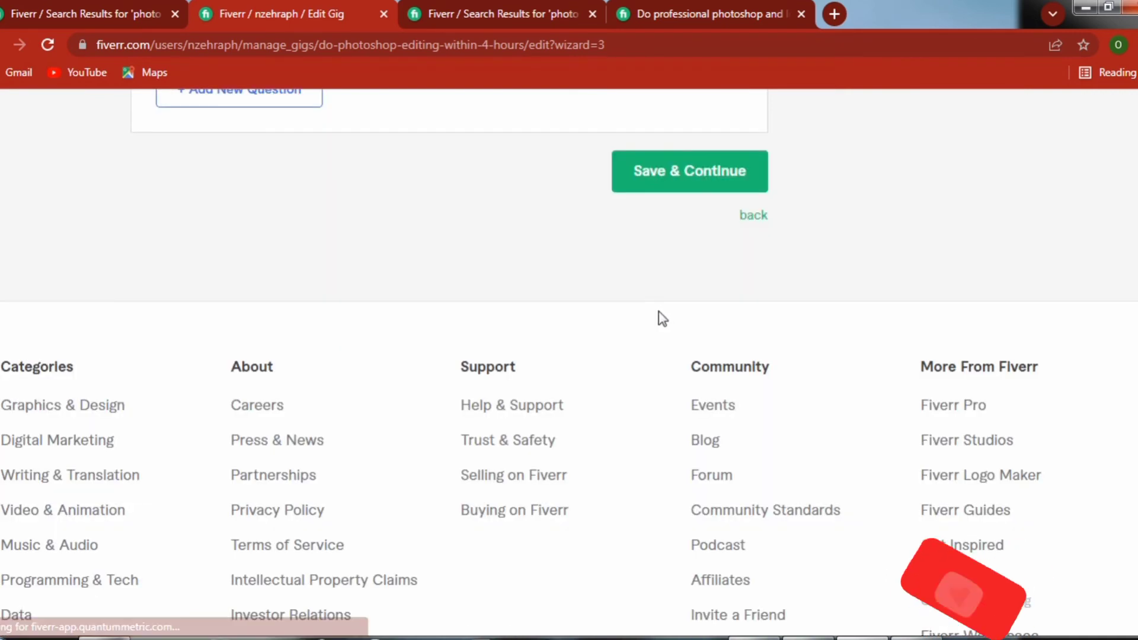
pyautogui.scroll(8, 620, 253)
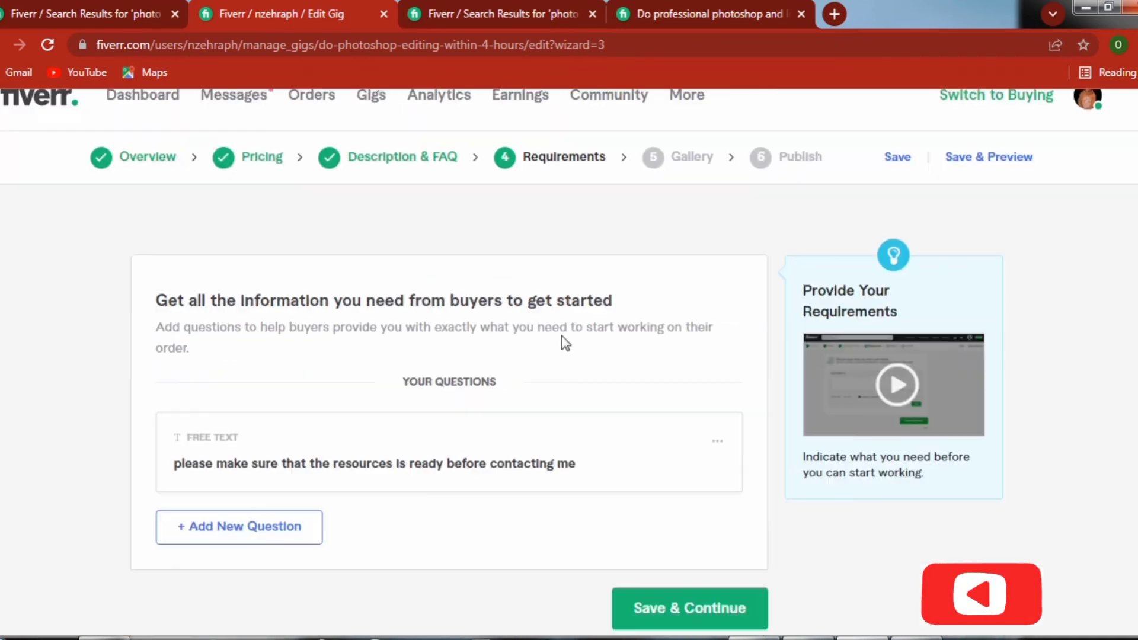
# Start another buyer question with the text "i will give you the best quality", with the spelling of "quality" corrected.
pyautogui.click(280, 529)
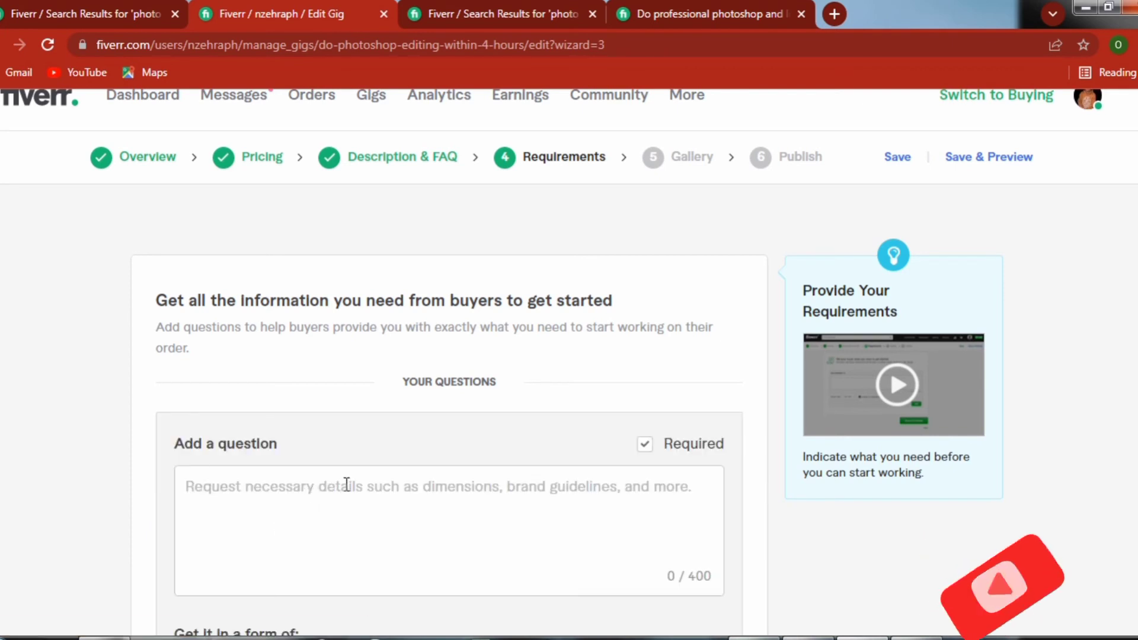
pyautogui.scroll(-3, 431, 477)
pyautogui.click(471, 372)
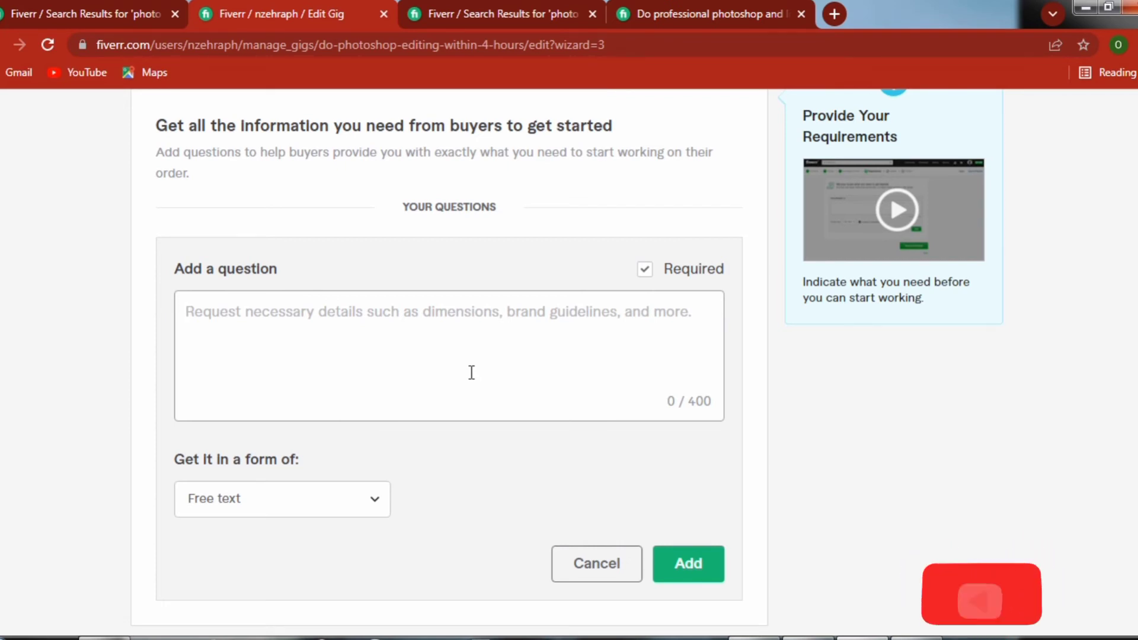
pyautogui.write('i')
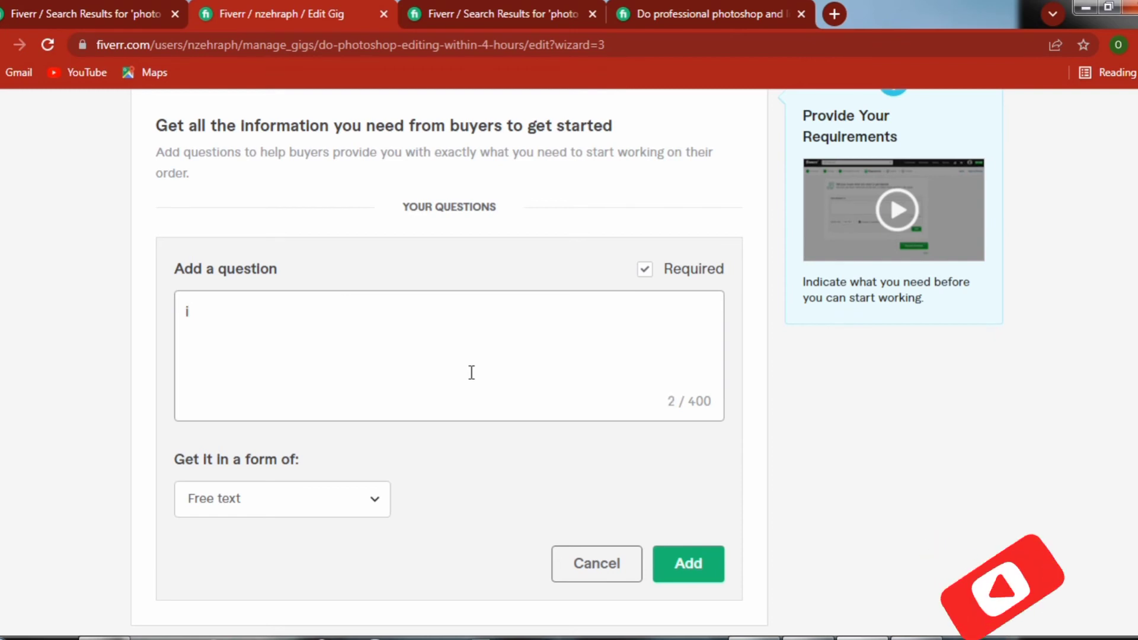
pyautogui.write(' will')
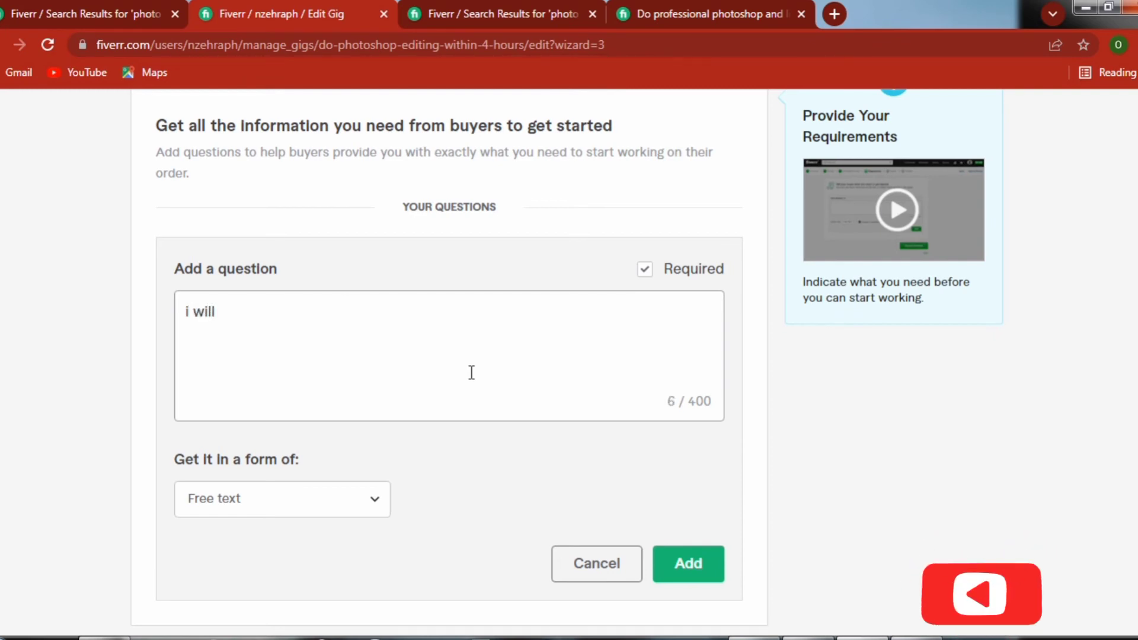
pyautogui.write(' gi')
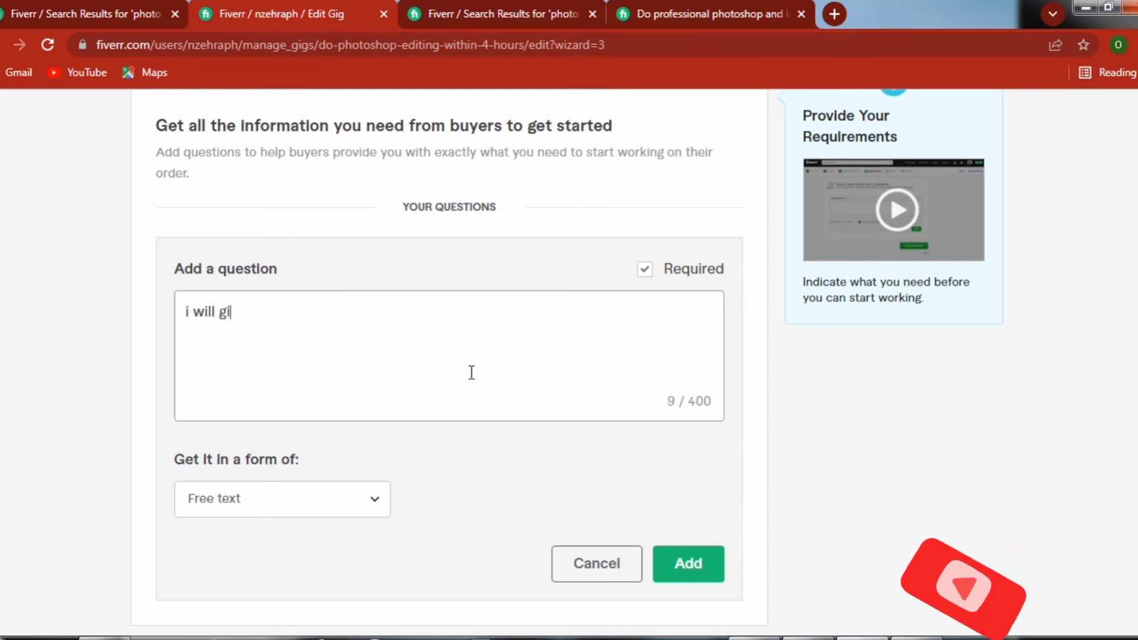
pyautogui.write('ve ')
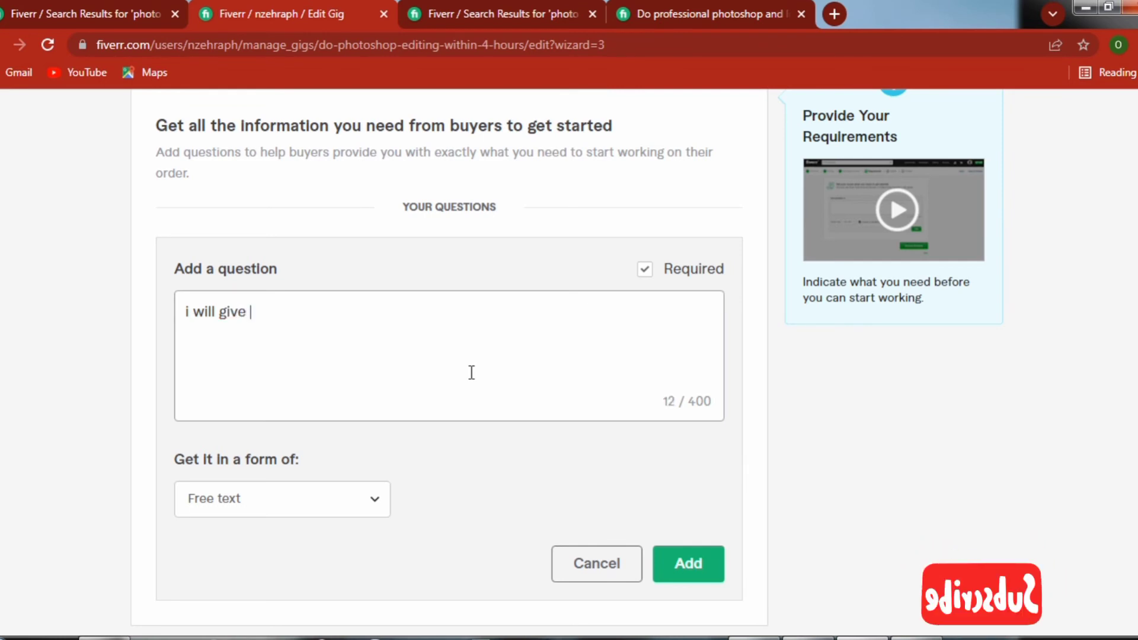
pyautogui.write('you the b')
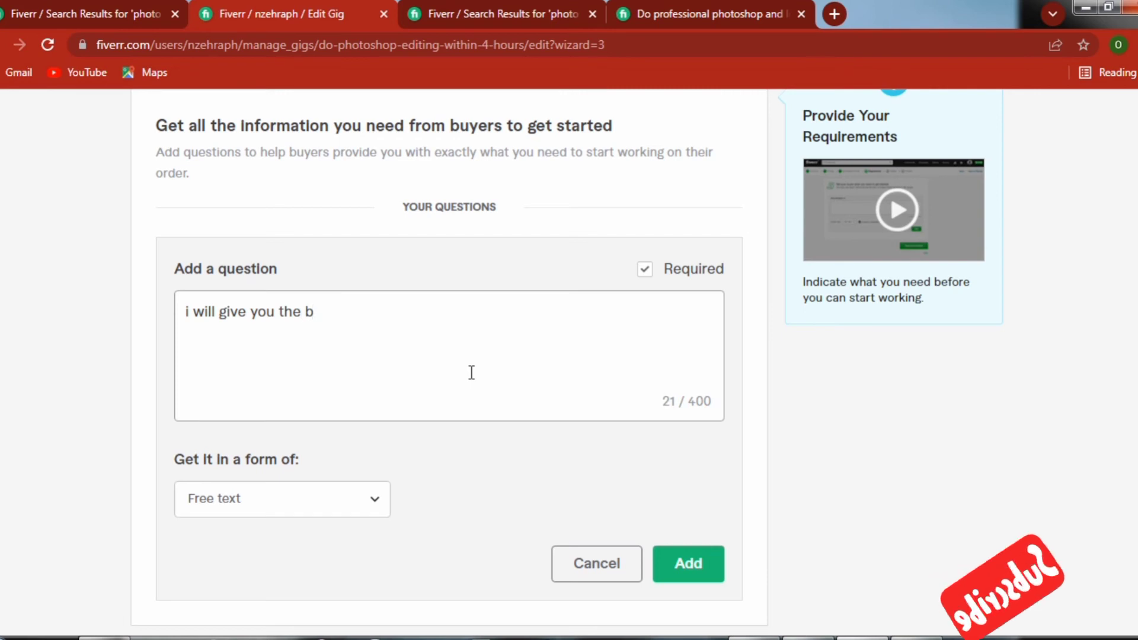
pyautogui.write('est ')
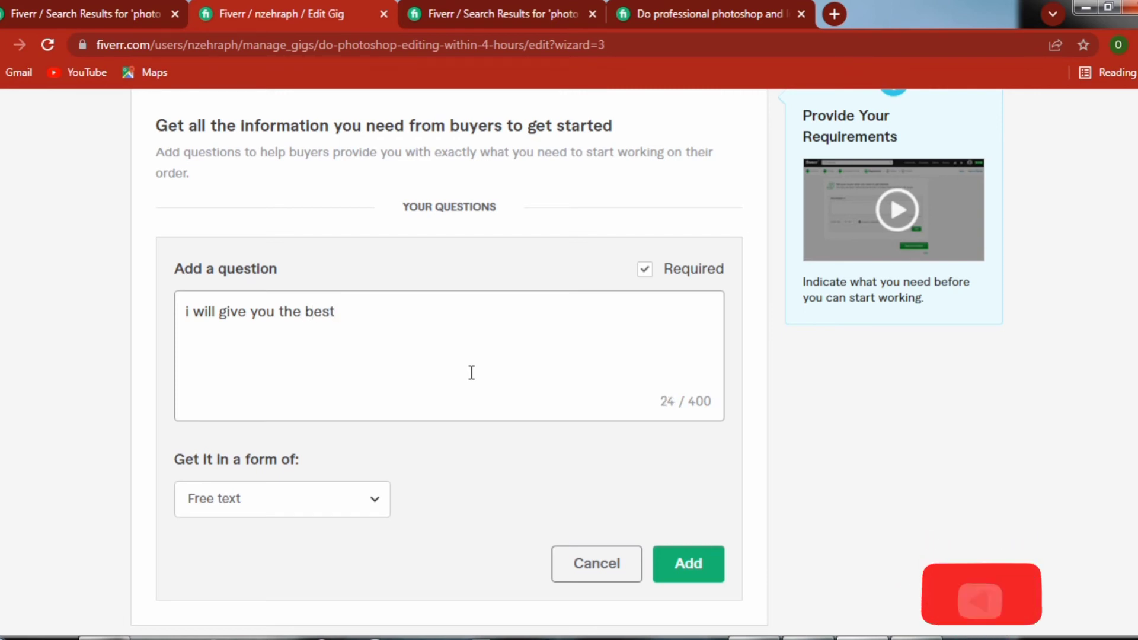
pyautogui.write('q')
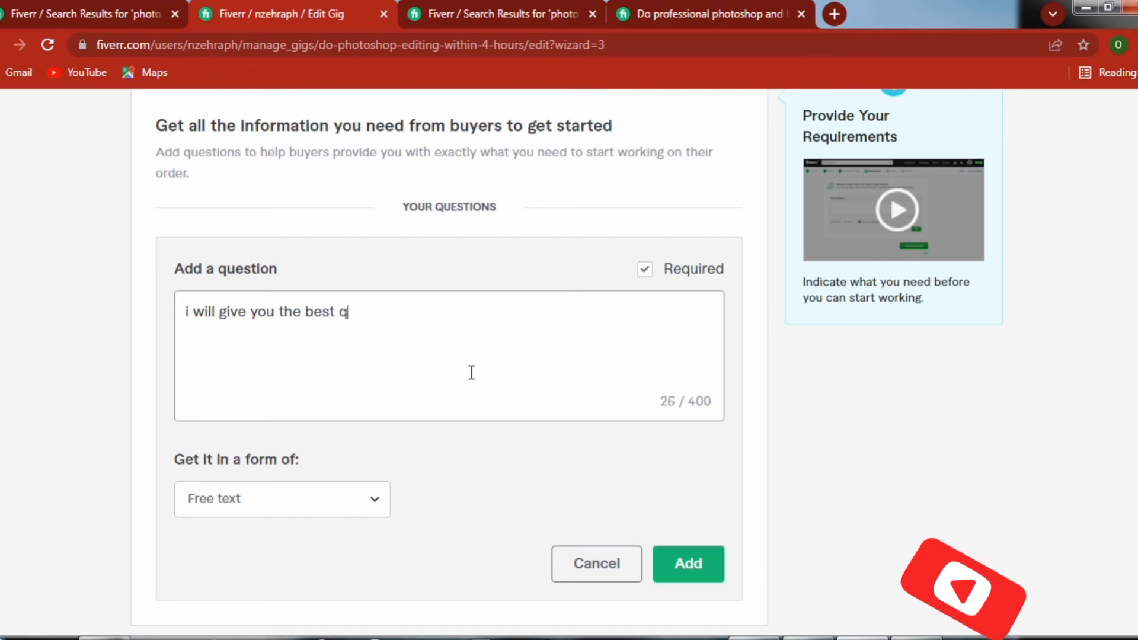
pyautogui.write('ouli')
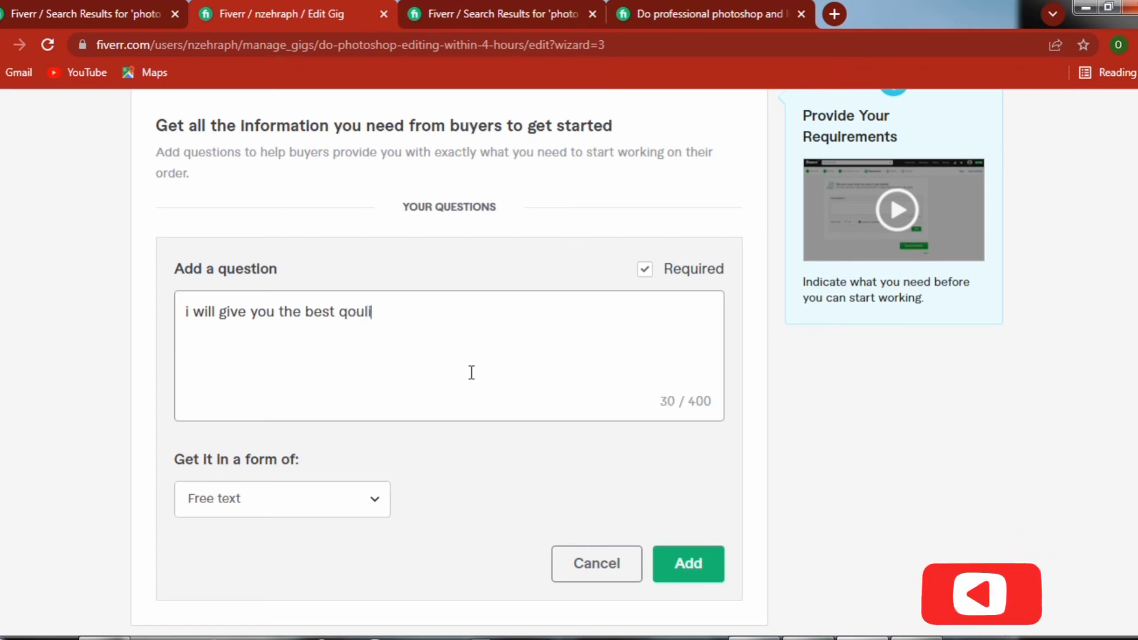
pyautogui.write('ty')
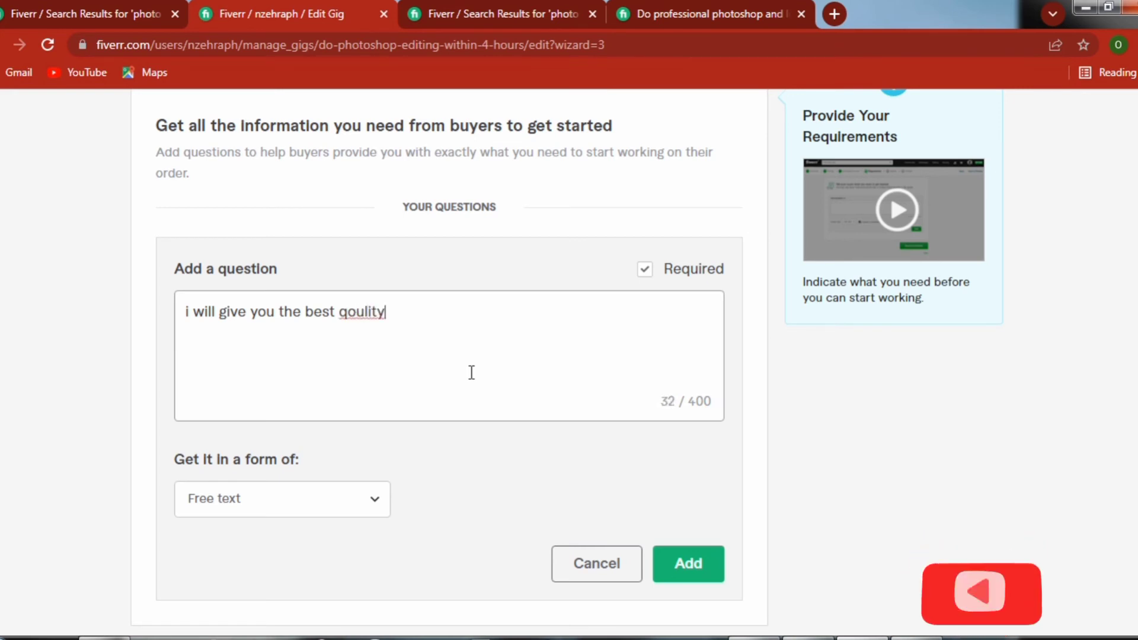
pyautogui.rightClick(376, 317)
pyautogui.click(429, 328)
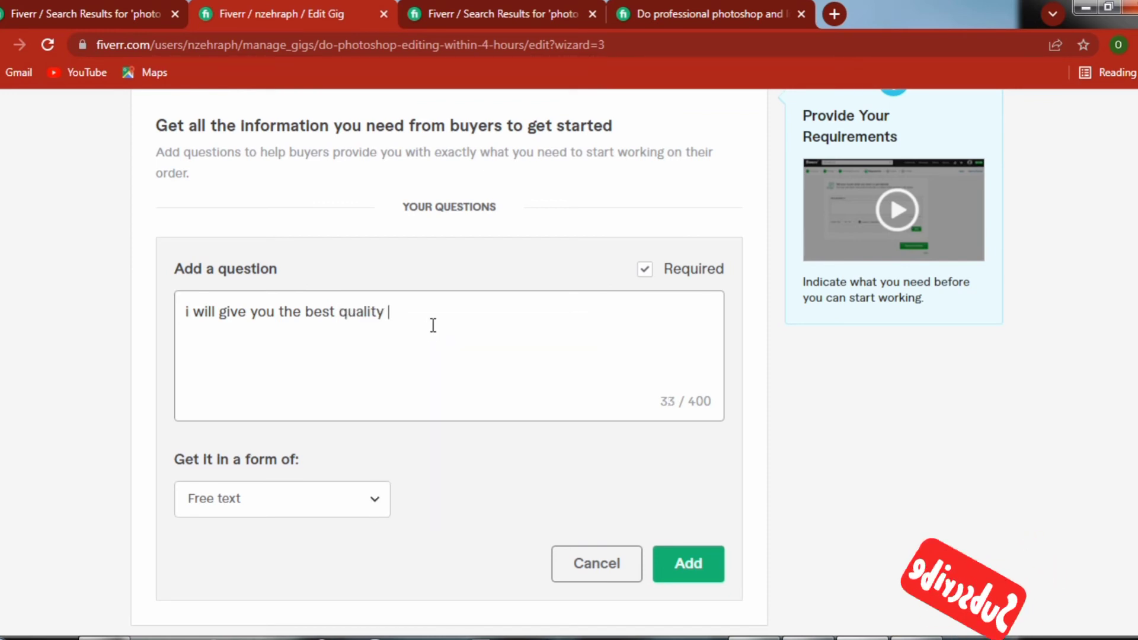
# Complete the buyer question with "of my work" and add it to the requirements as a required free-text entry.
pyautogui.write('og')
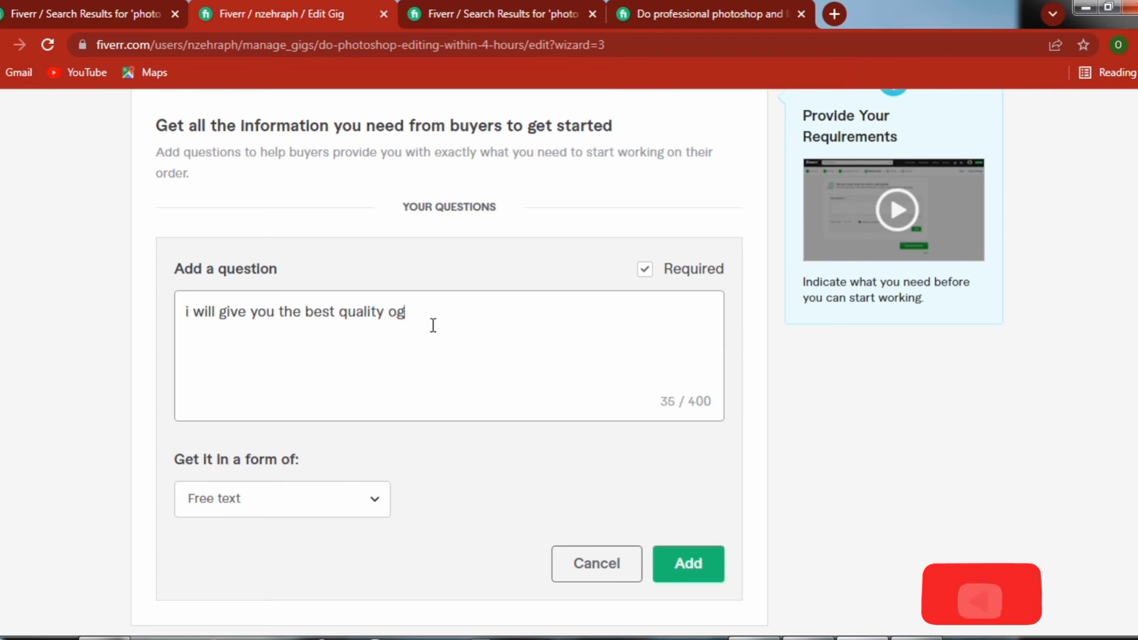
pyautogui.press('BackSpace')
pyautogui.write('f')
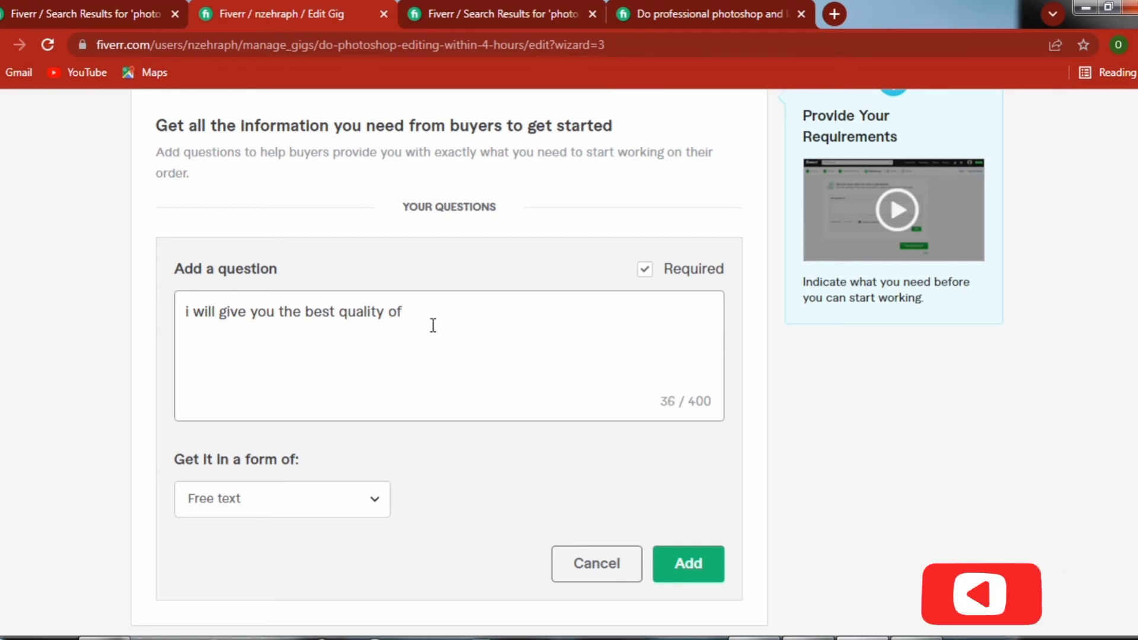
pyautogui.write(' my ')
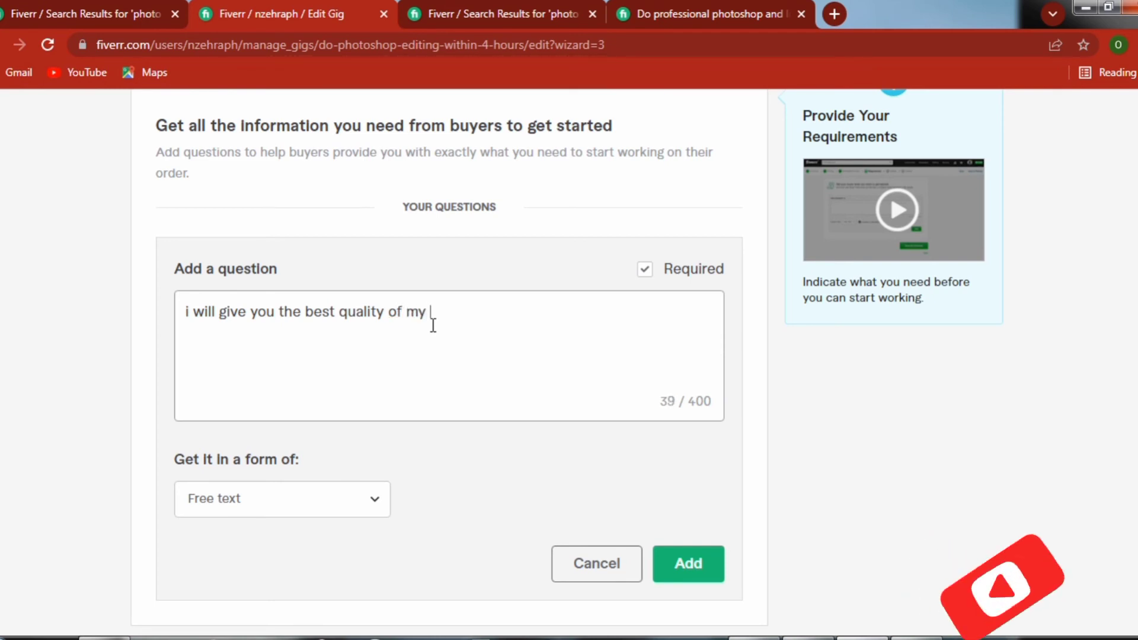
pyautogui.write('work')
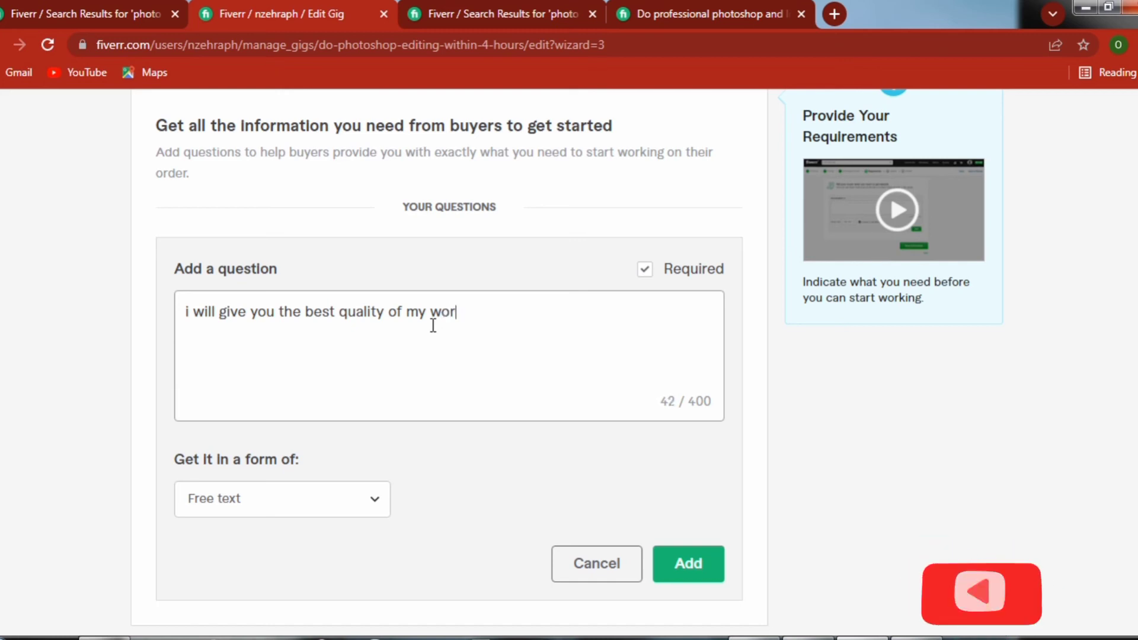
pyautogui.click(706, 567)
# Save the Requirements section and upload the image "Before" from Downloads as the first gig gallery image.
pyautogui.click(698, 531)
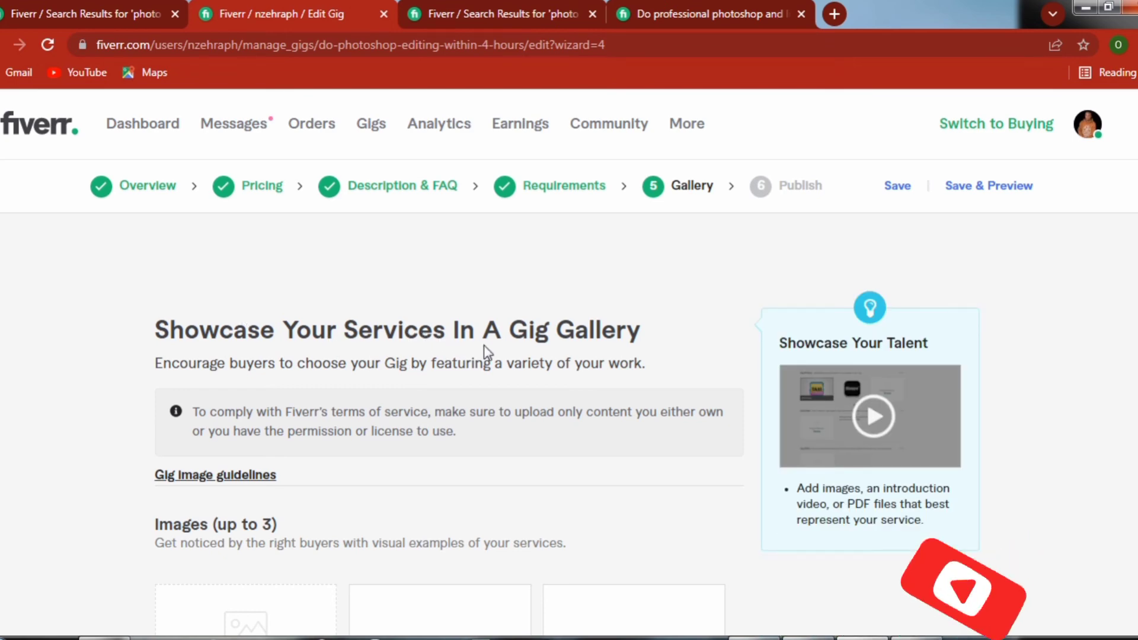
pyautogui.scroll(-4, 615, 350)
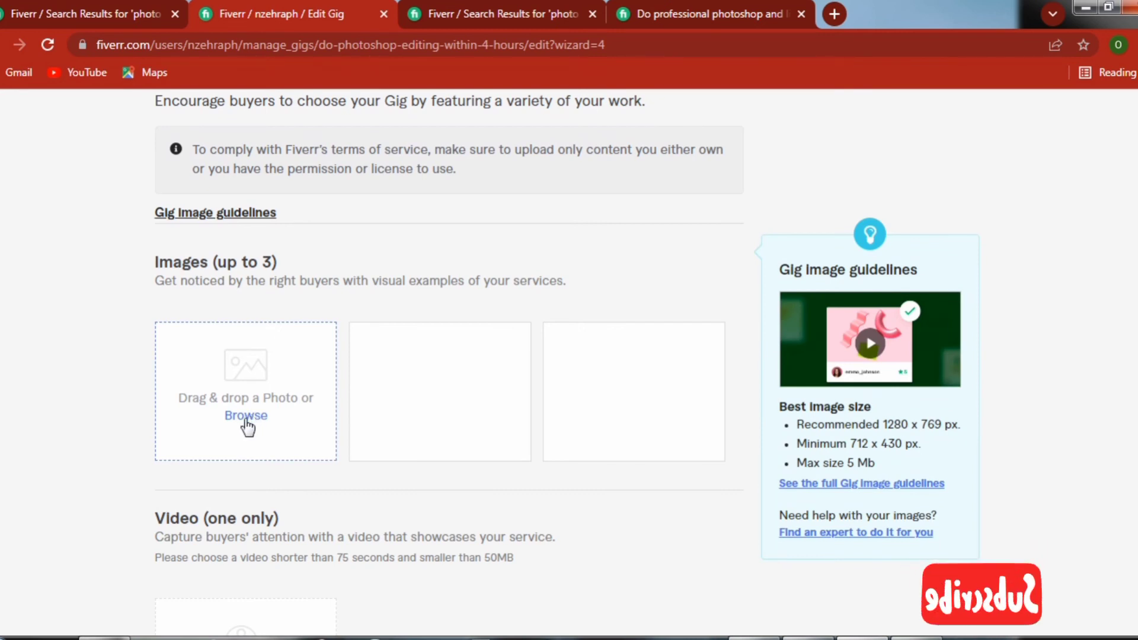
pyautogui.click(245, 417)
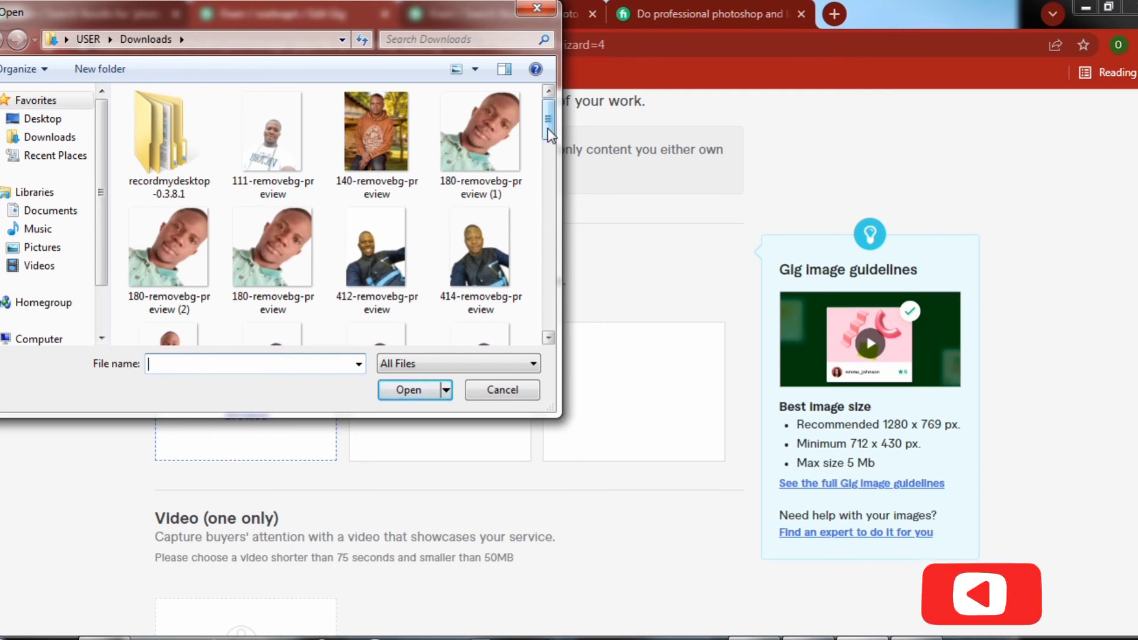
pyautogui.moveTo(548, 132); pyautogui.dragTo(557, 196)
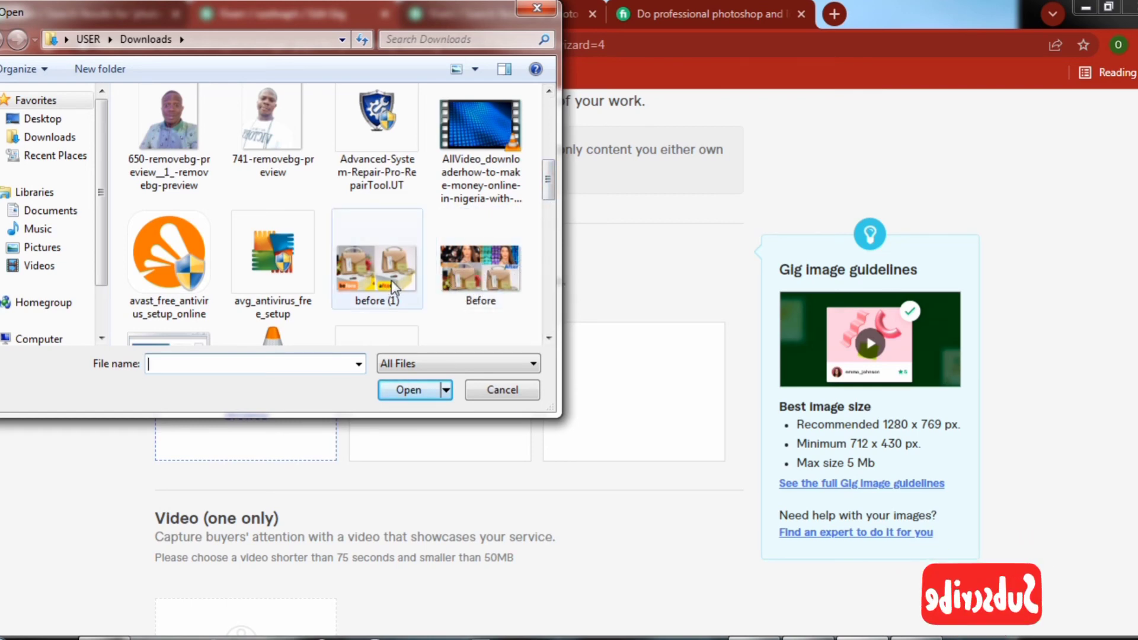
pyautogui.click(488, 269)
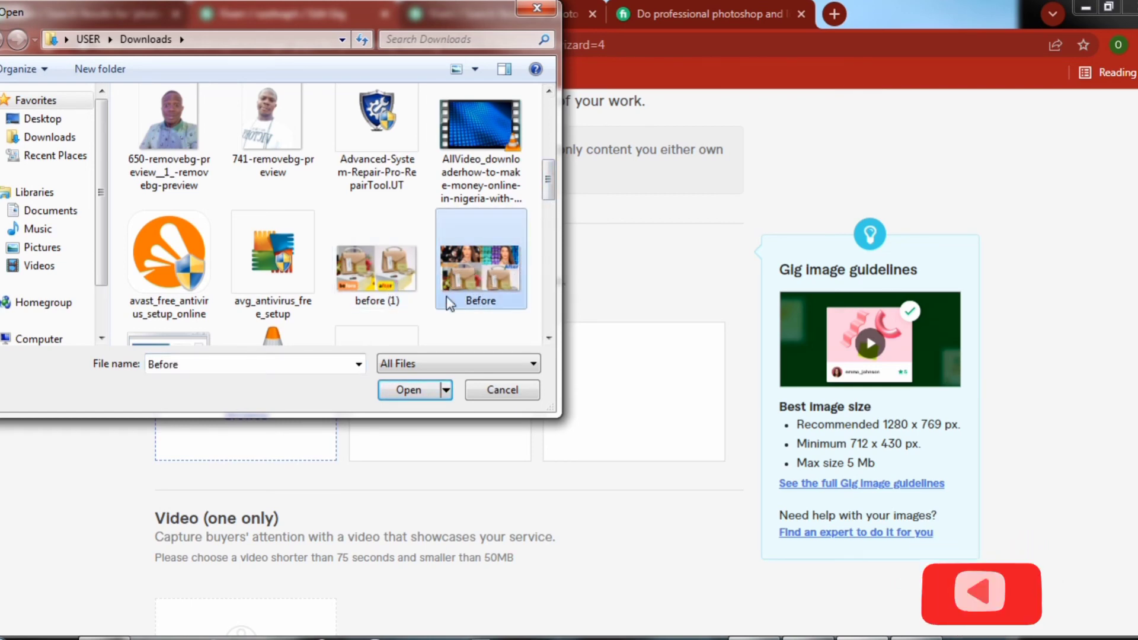
pyautogui.click(408, 390)
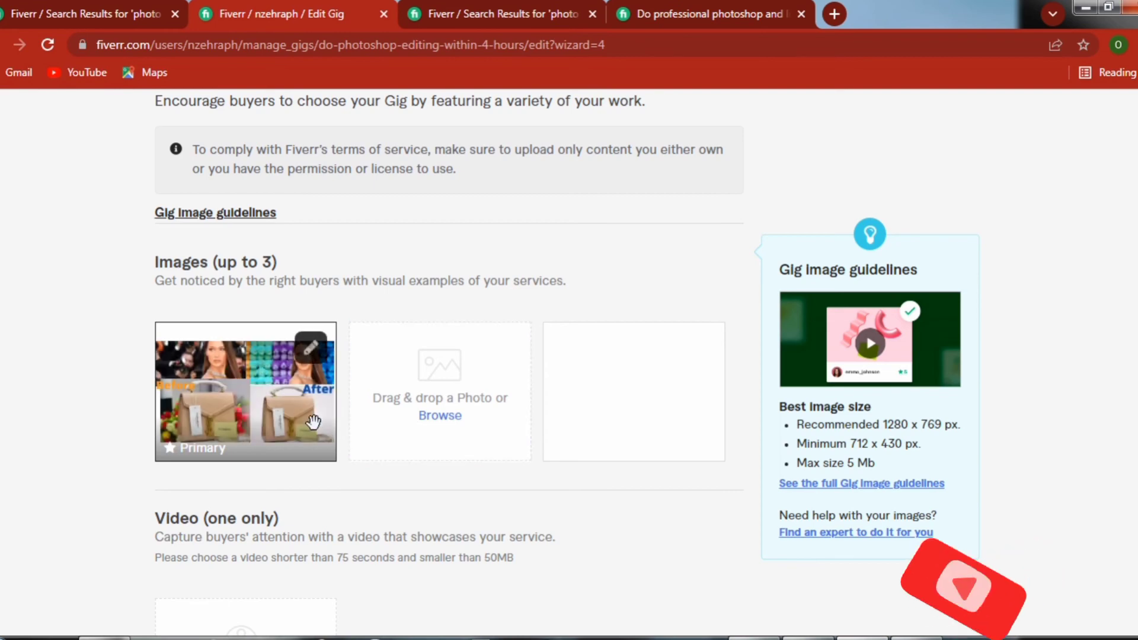
# Upload the image "before (1)" from Downloads as the second gig gallery image.
pyautogui.click(432, 416)
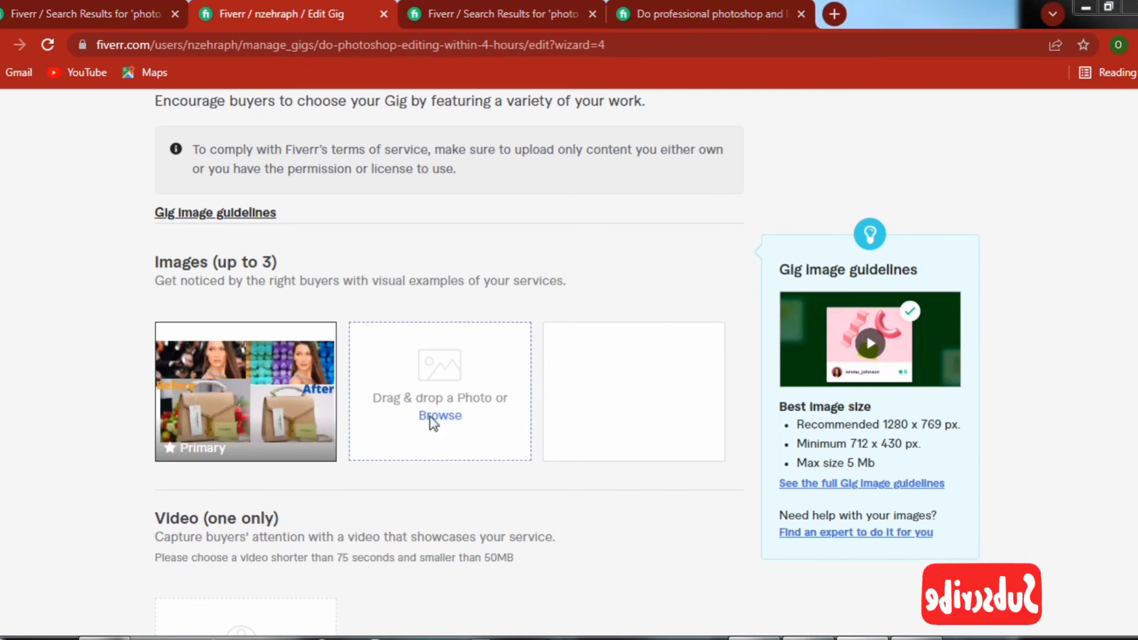
pyautogui.scroll(-5, 415, 208)
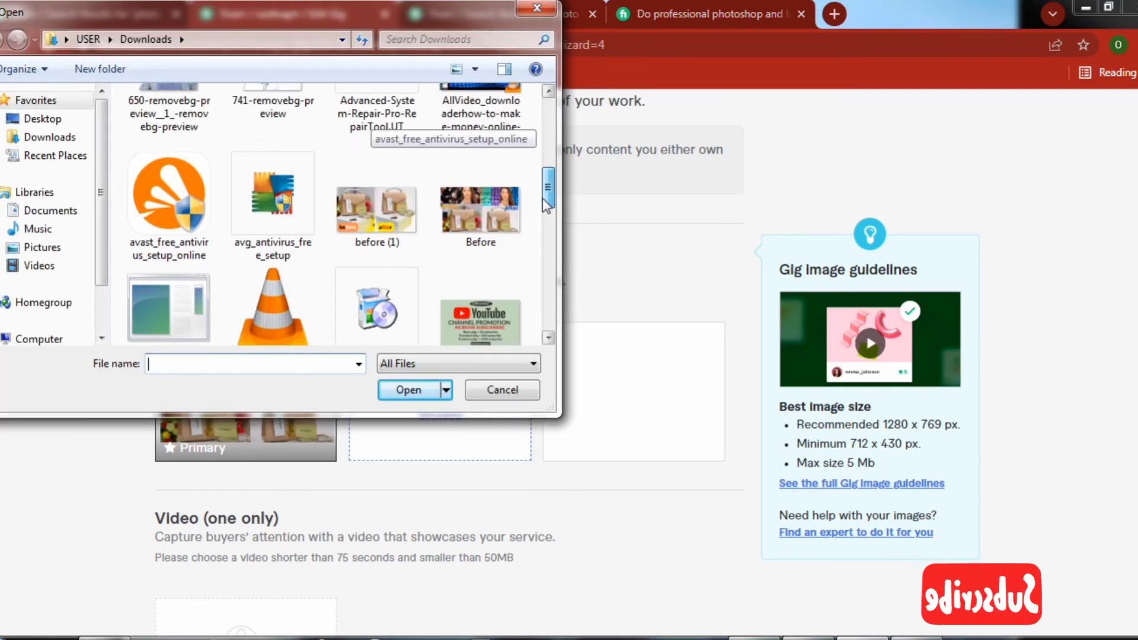
pyautogui.click(379, 166)
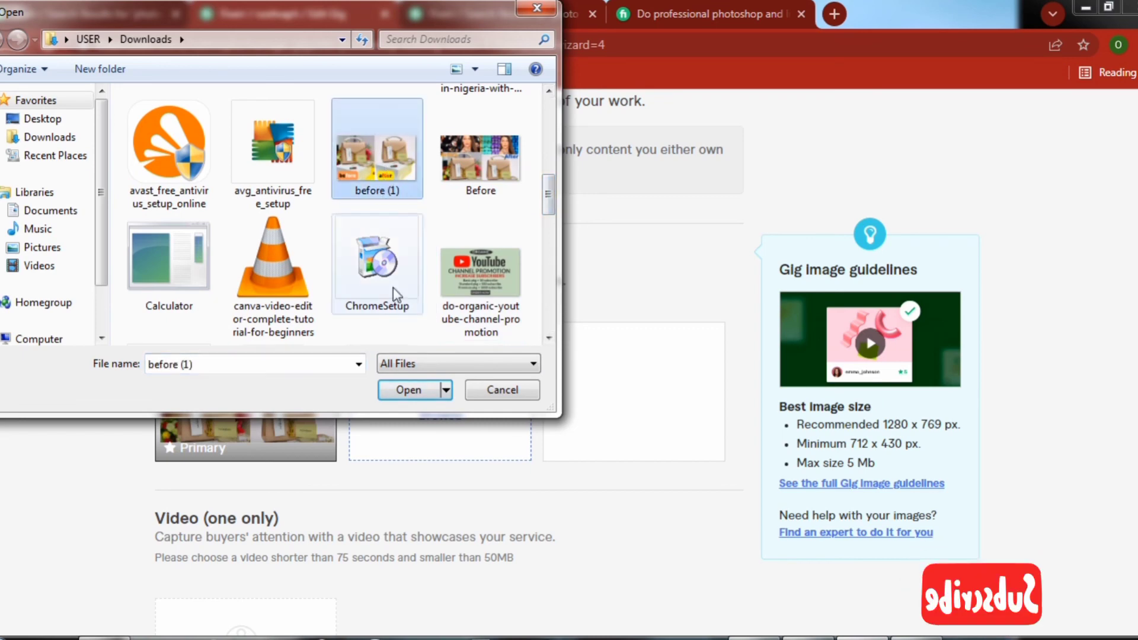
pyautogui.click(422, 390)
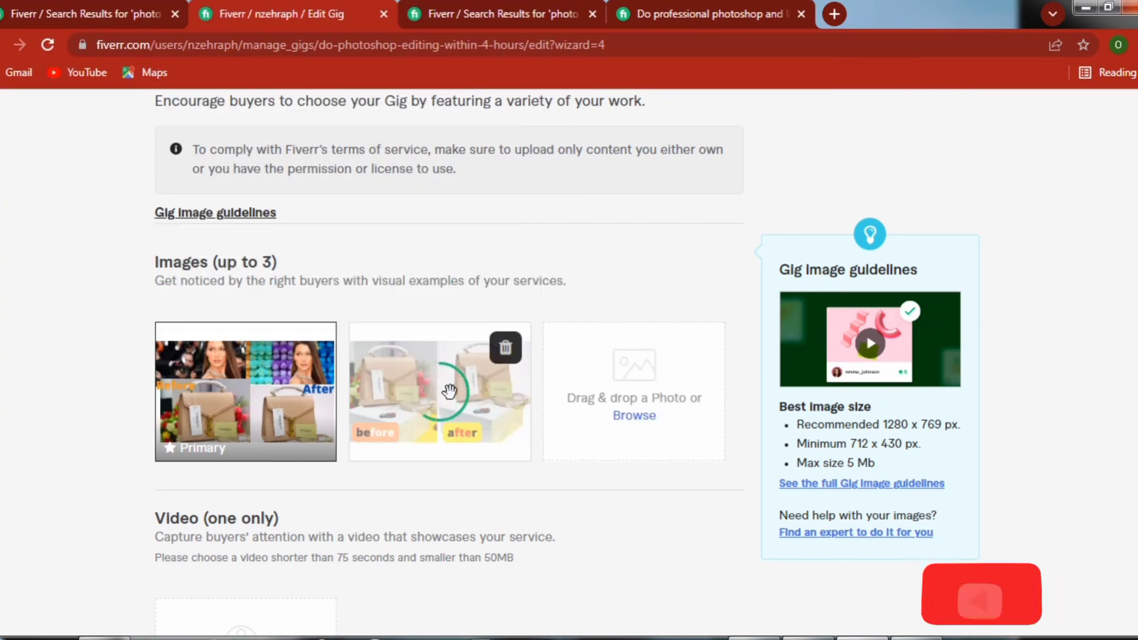
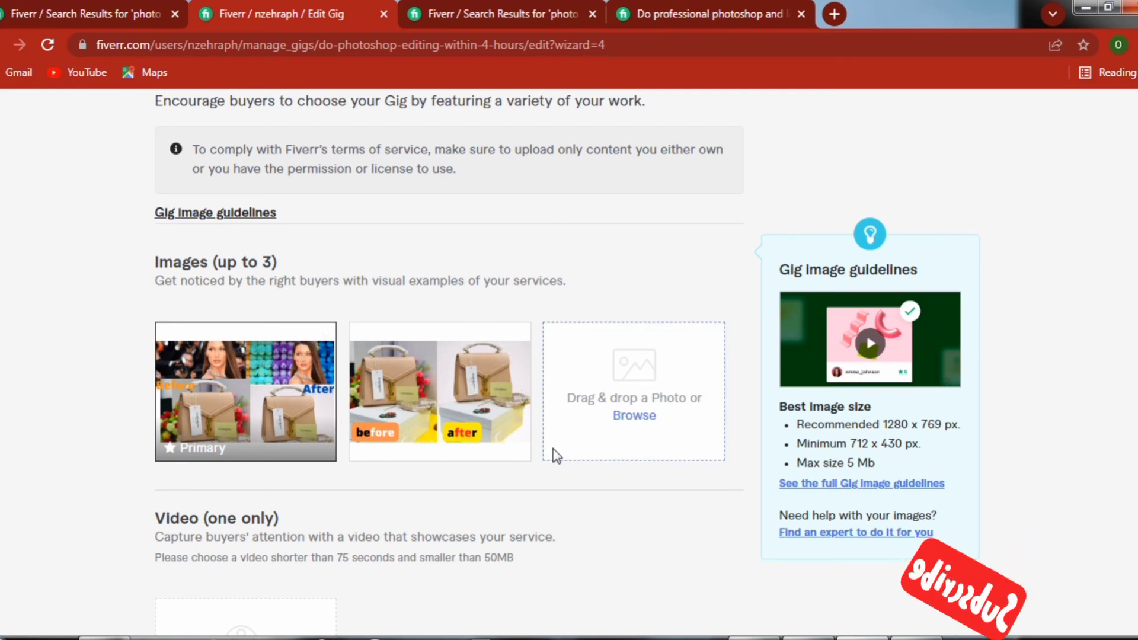
# Try to upload the image "140-removebg-preview" from Downloads as the third gig gallery image.
pyautogui.click(648, 418)
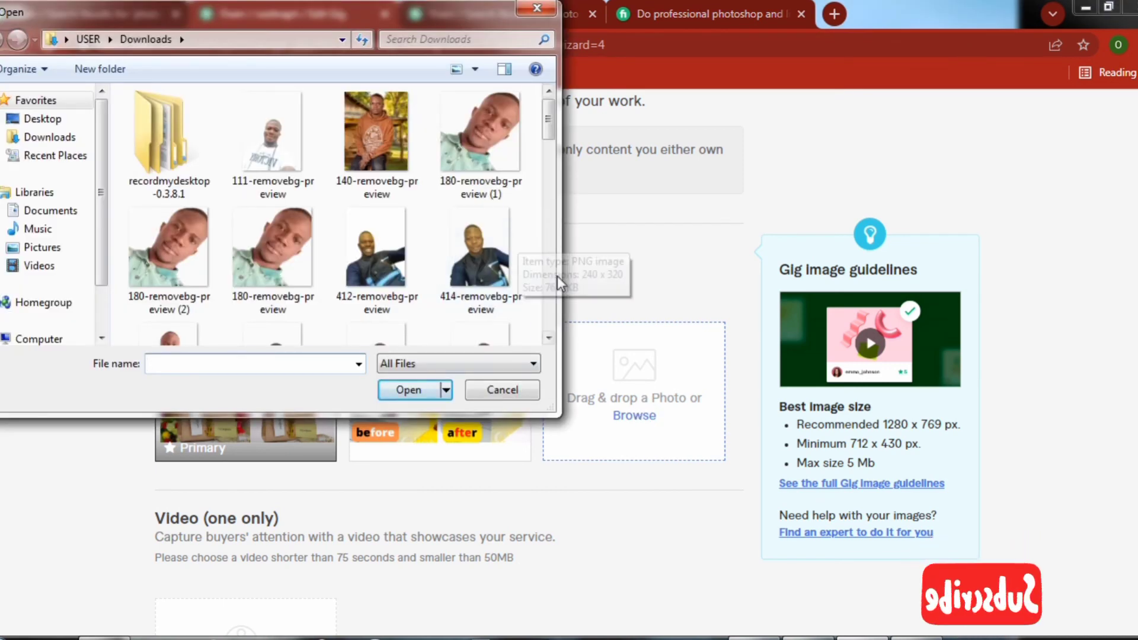
pyautogui.moveTo(548, 122); pyautogui.dragTo(557, 98)
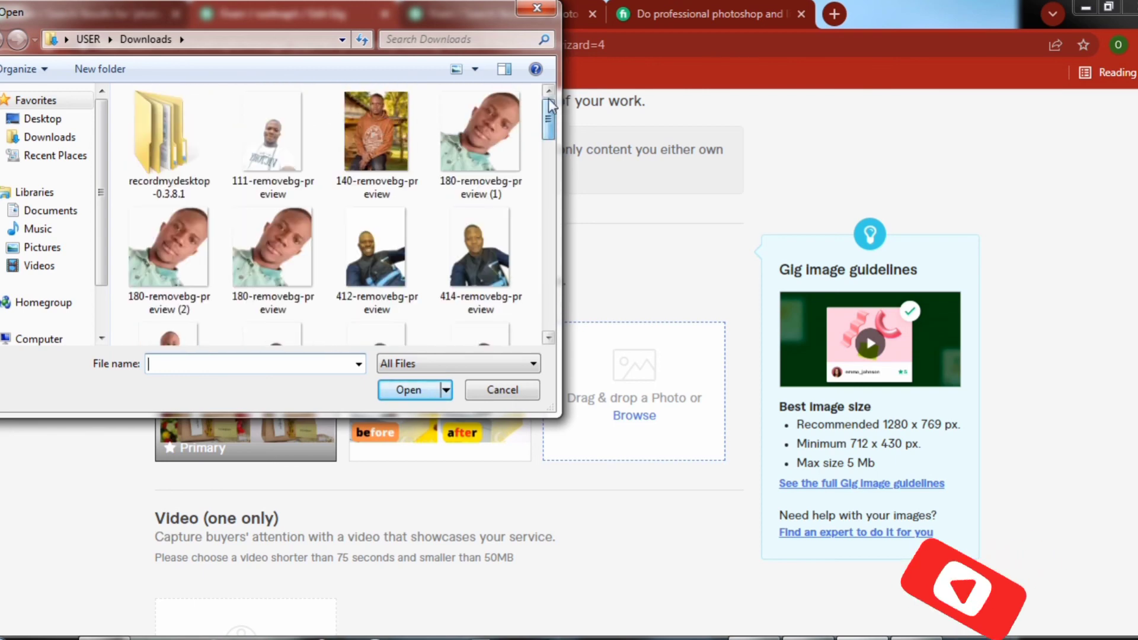
pyautogui.click(393, 155)
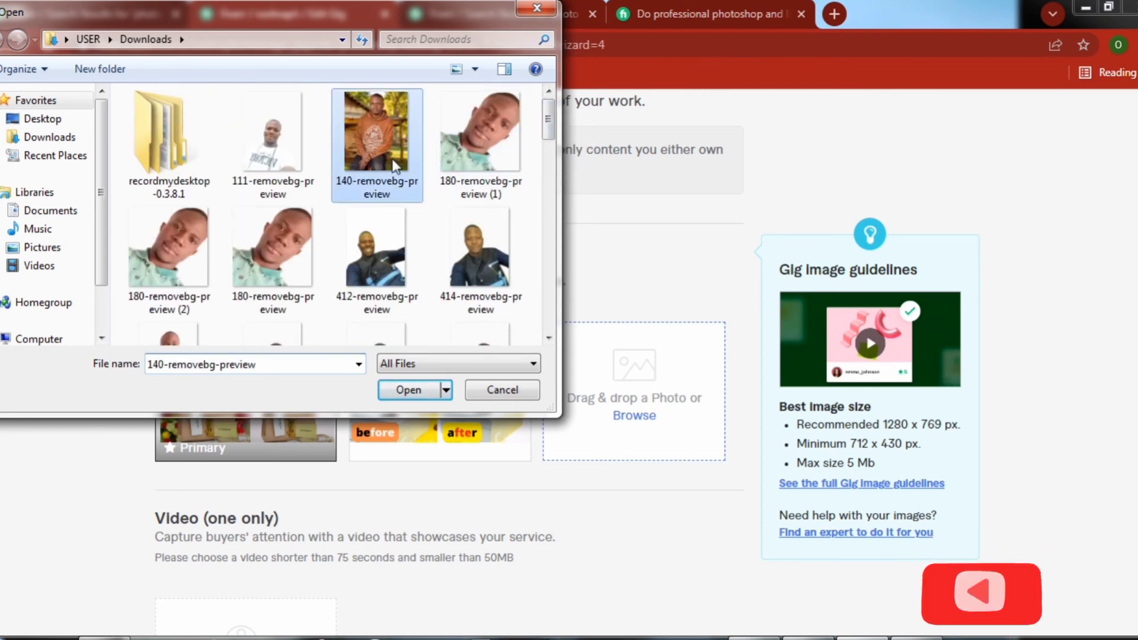
pyautogui.click(442, 389)
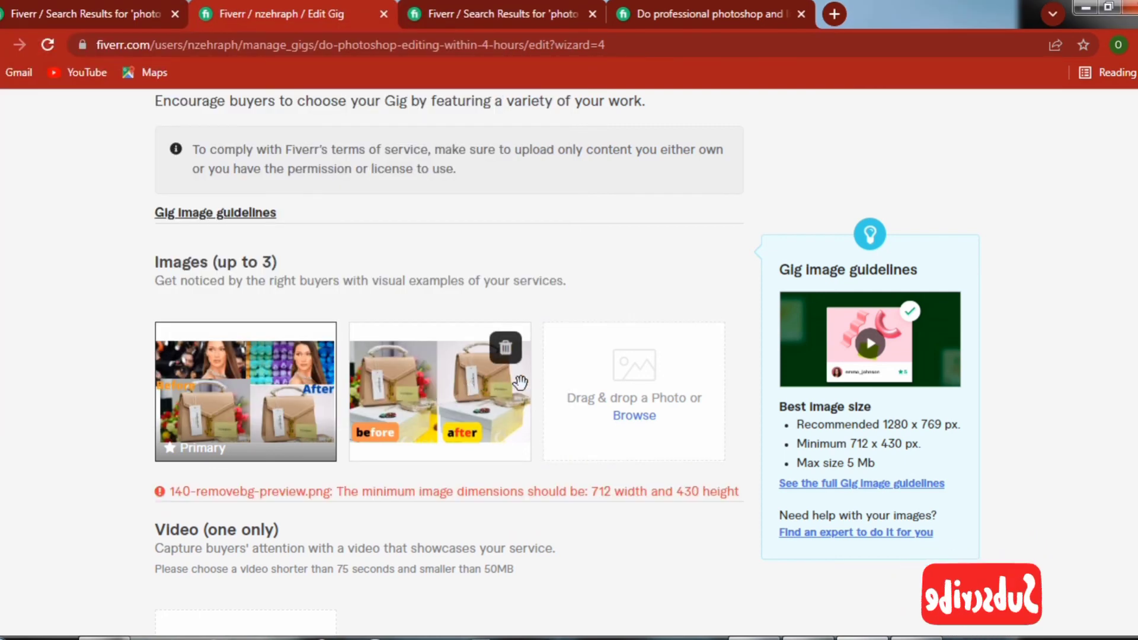
# Accept the declaration that the gallery materials are self-created, and save the Gallery section without a video or PDF.
pyautogui.scroll(-5, 645, 355)
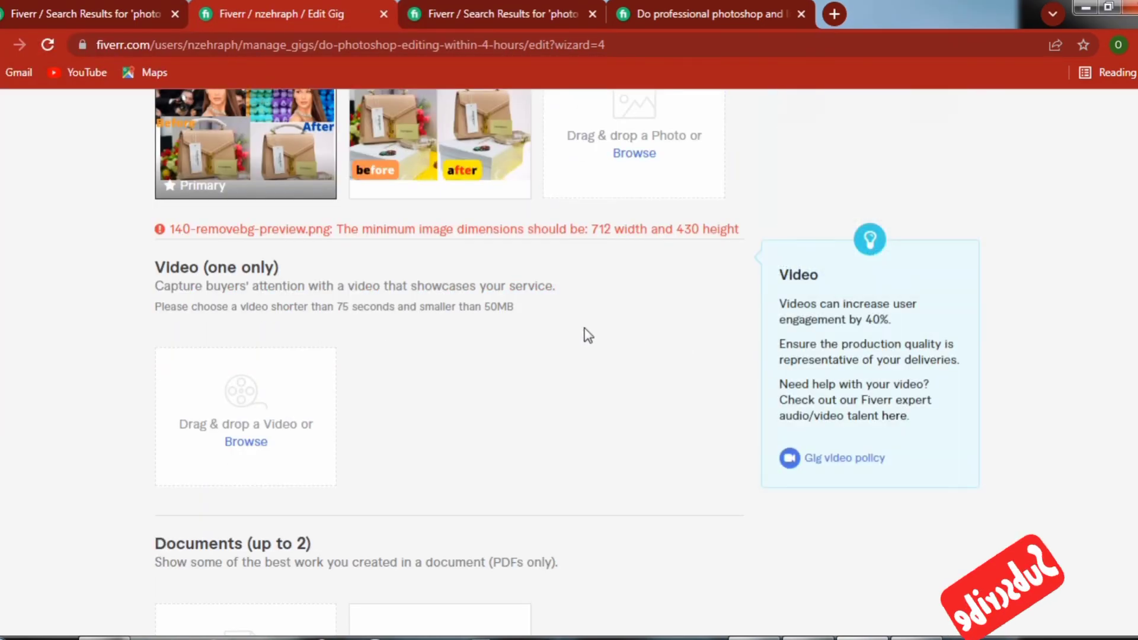
pyautogui.scroll(-3, 356, 380)
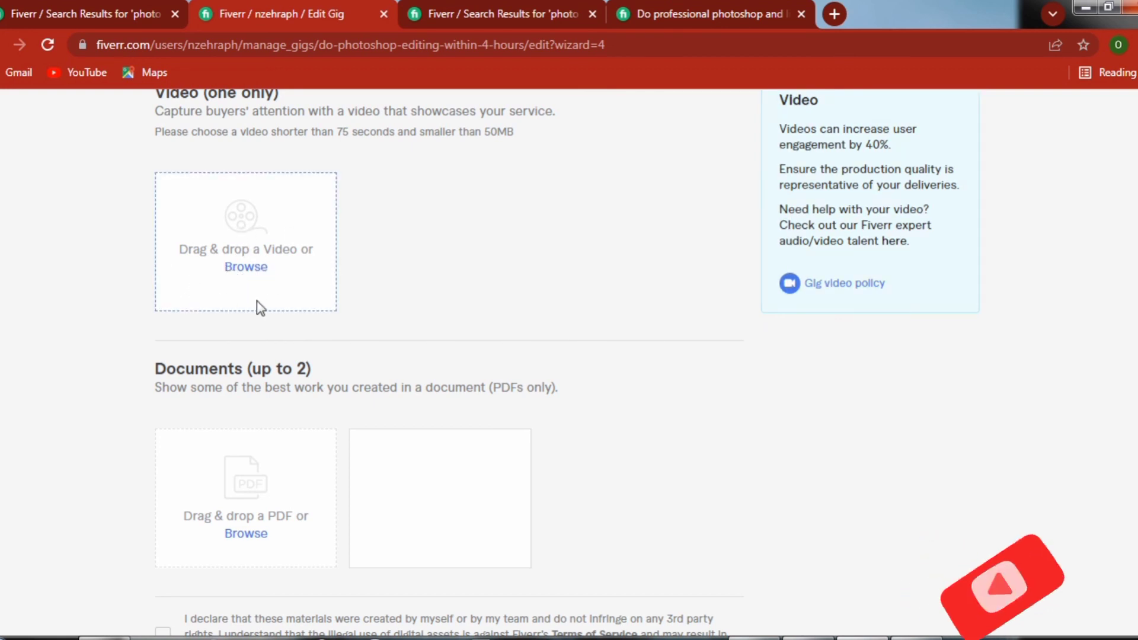
pyautogui.scroll(-4, 276, 326)
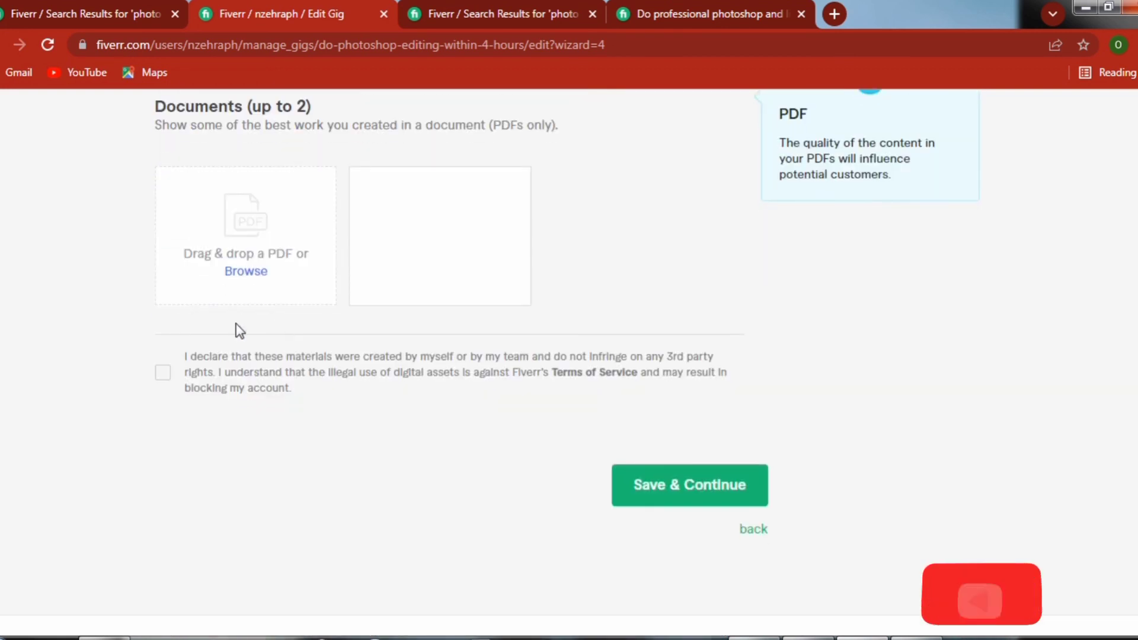
pyautogui.click(163, 375)
pyautogui.click(690, 489)
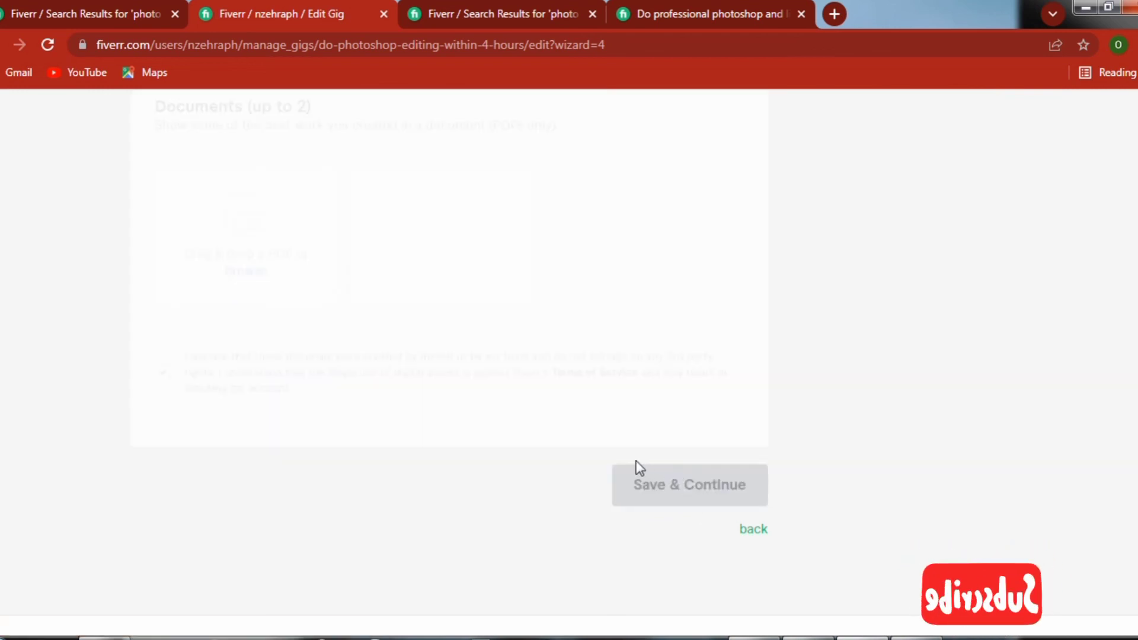
# Publish the completed Photoshop editing gig.
pyautogui.scroll(3, 607, 325)
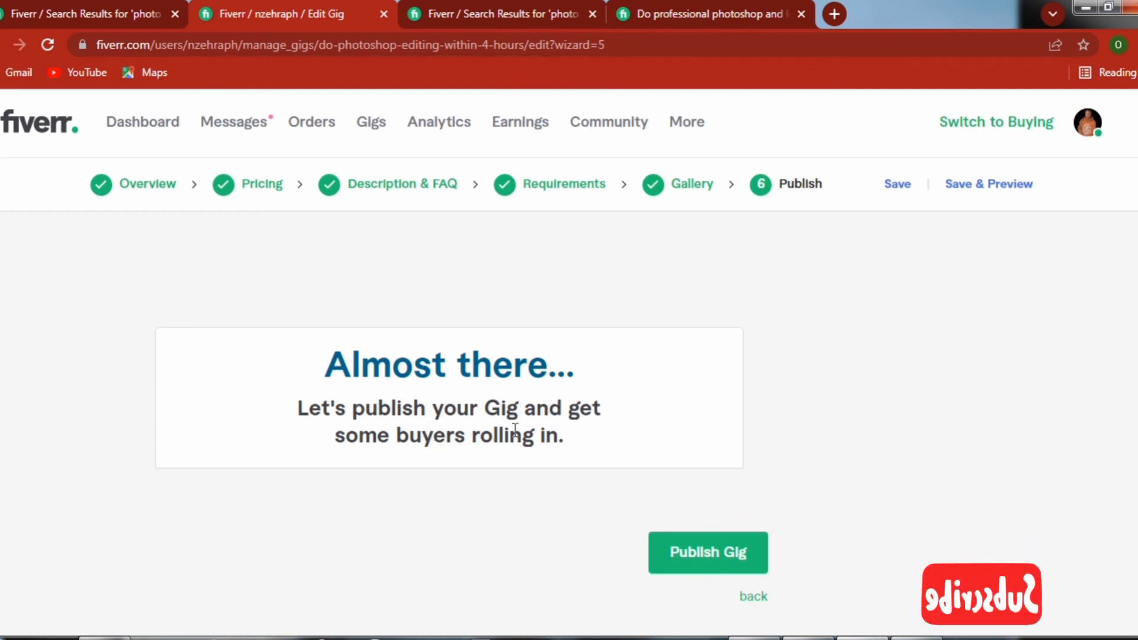
pyautogui.scroll(-4, 576, 343)
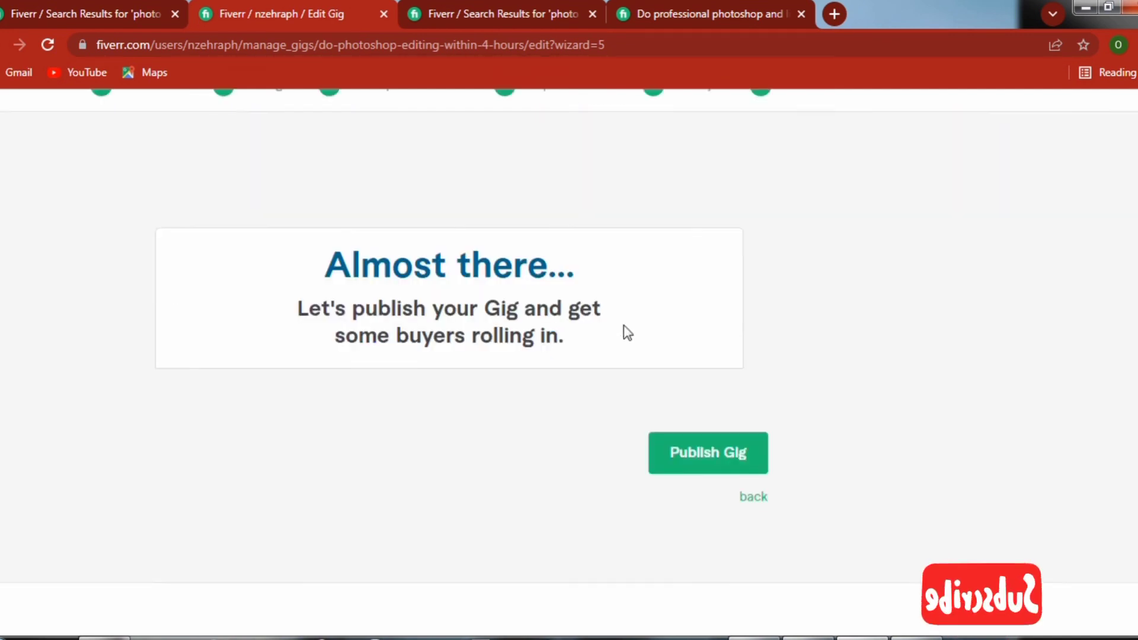
pyautogui.scroll(4, 585, 339)
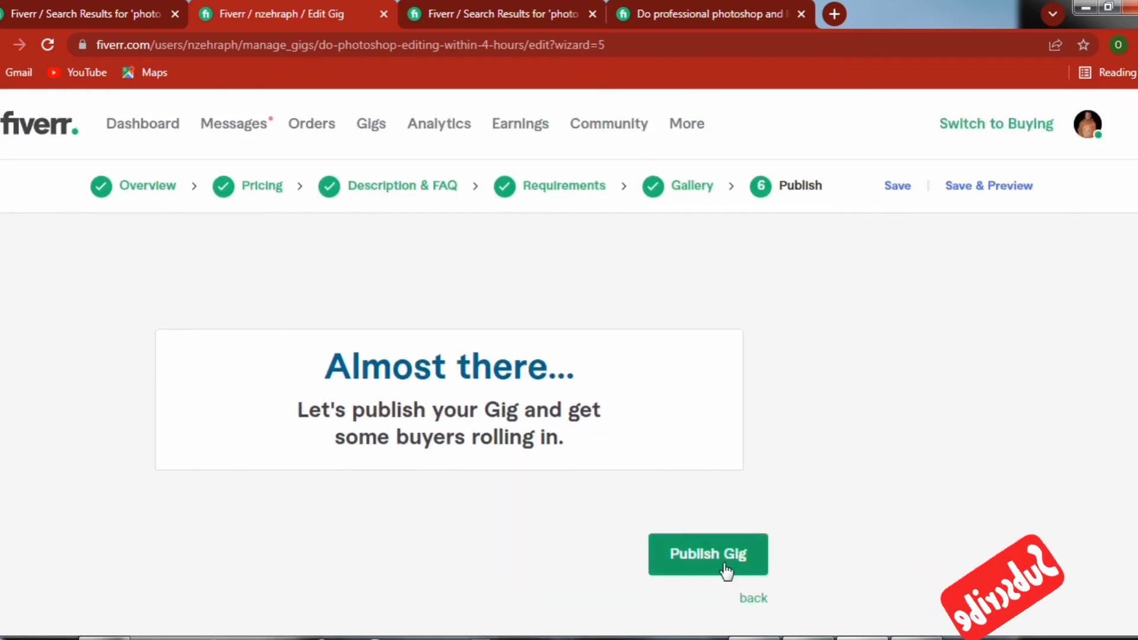
pyautogui.click(719, 554)
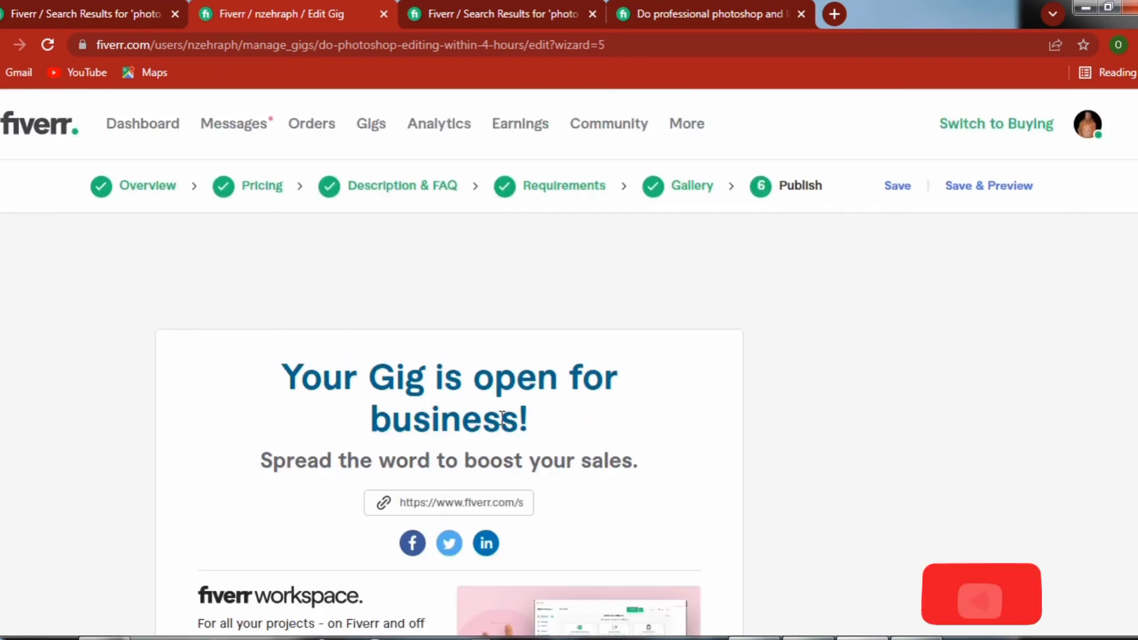
# Review the page shown after publishing, including the sharing options and suggested courses, and finish the gig creation wizard.
pyautogui.scroll(-1, 489, 415)
pyautogui.scroll(-4, 489, 414)
pyautogui.scroll(2, 488, 415)
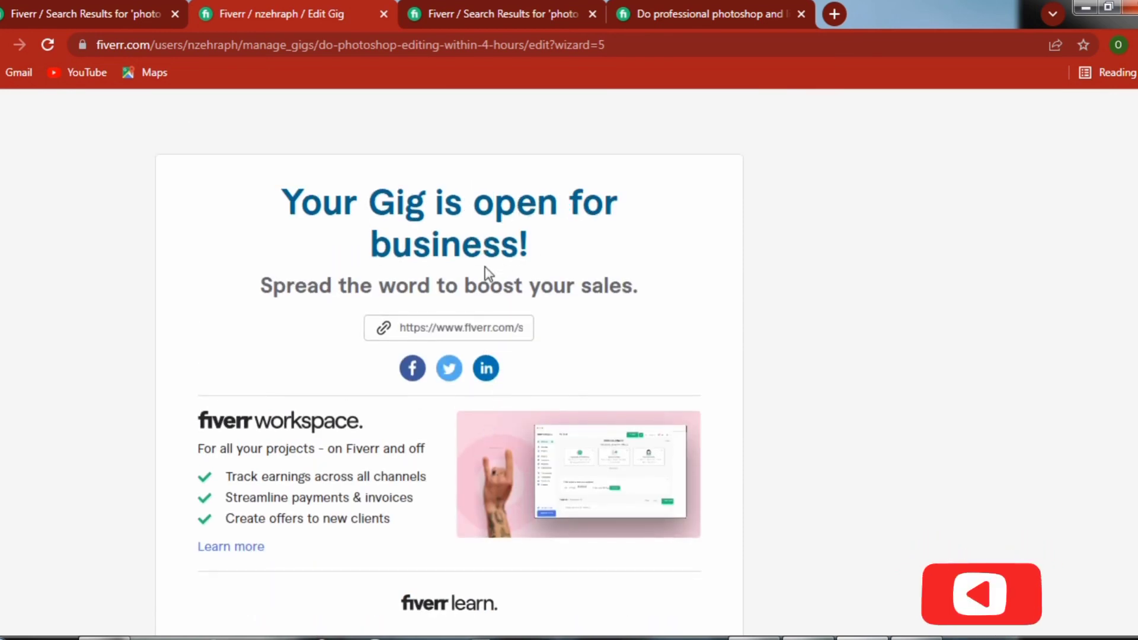
pyautogui.scroll(-8, 350, 317)
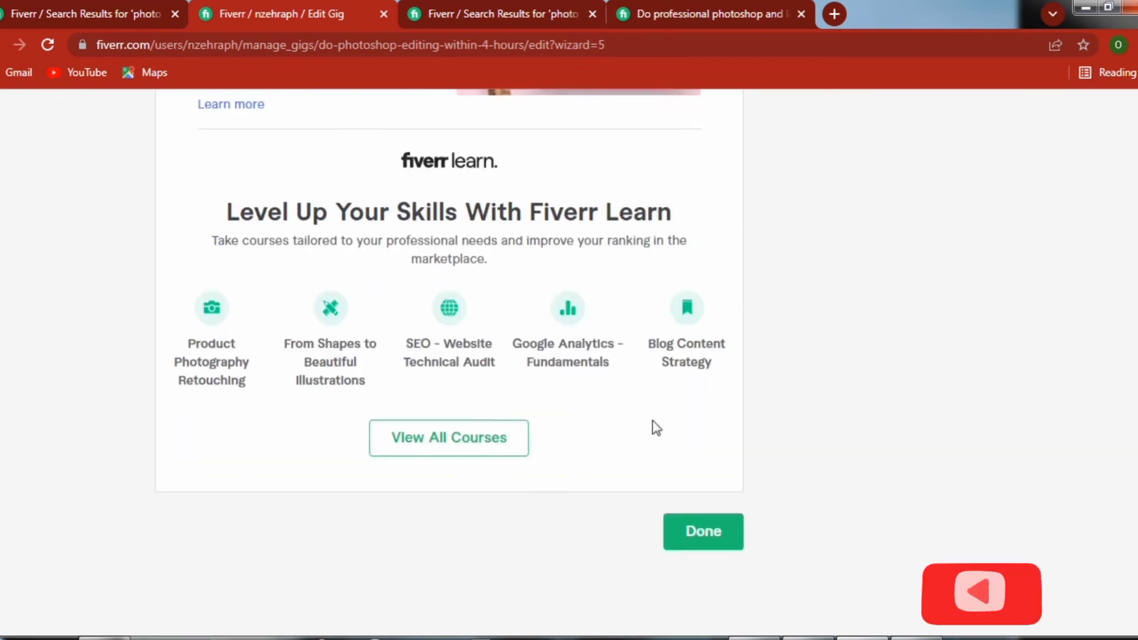
pyautogui.scroll(-1, 711, 432)
pyautogui.click(704, 449)
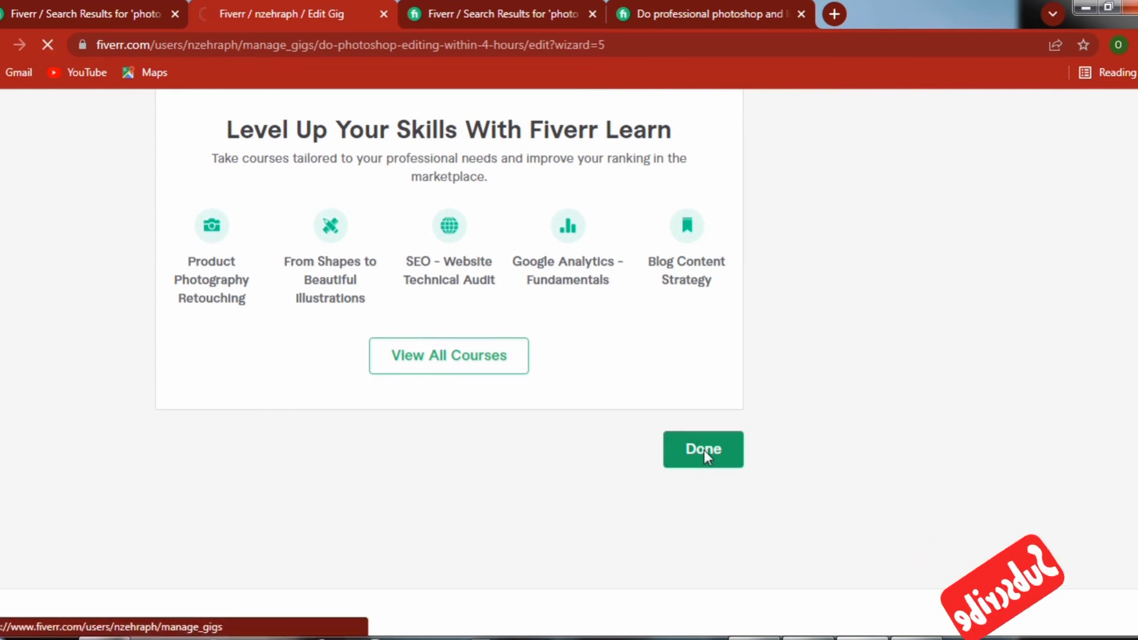